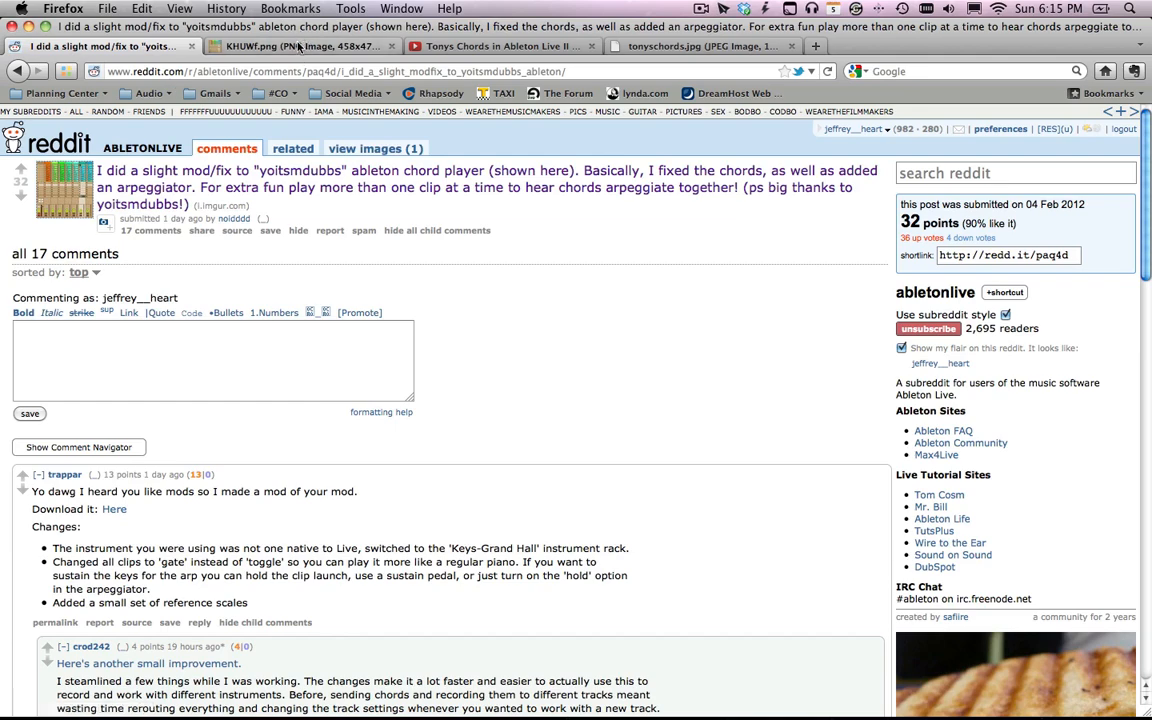
Review the chord clip image, the reddit post, the Tonys Chords video page and the tonyschords.jpg screenshot.
{"action": "left_click", "coordinate": [275, 45]}
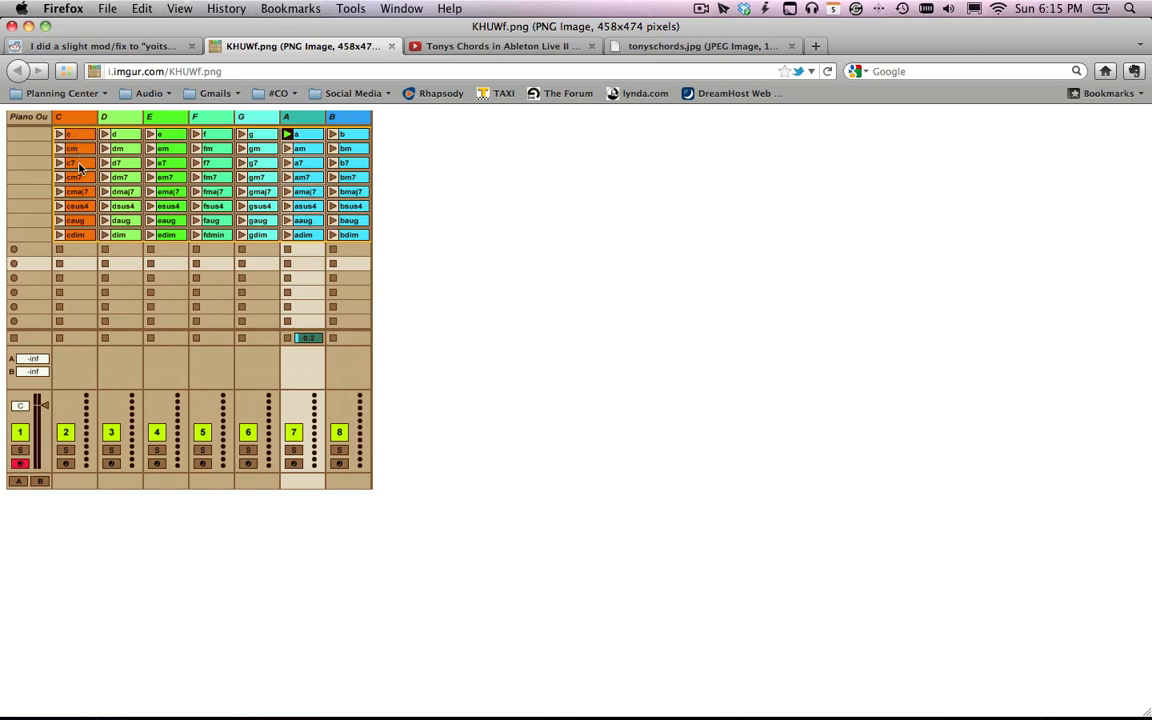
{"action": "left_click", "coordinate": [117, 45]}
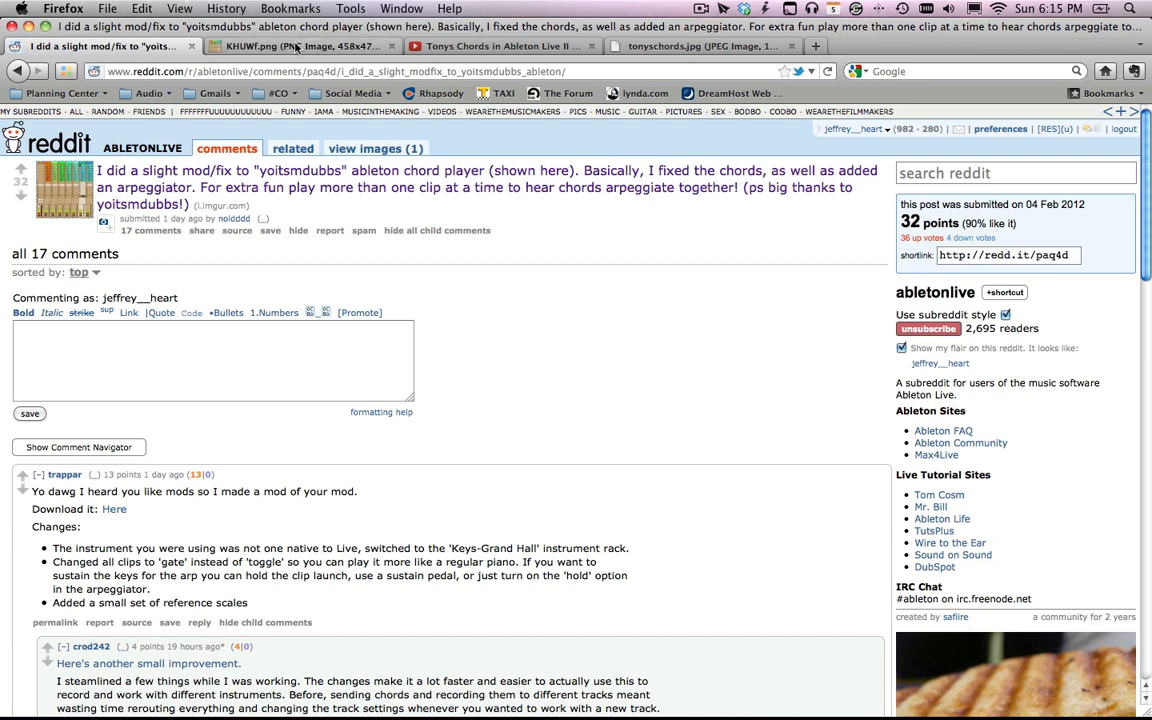
{"action": "left_click", "coordinate": [457, 47]}
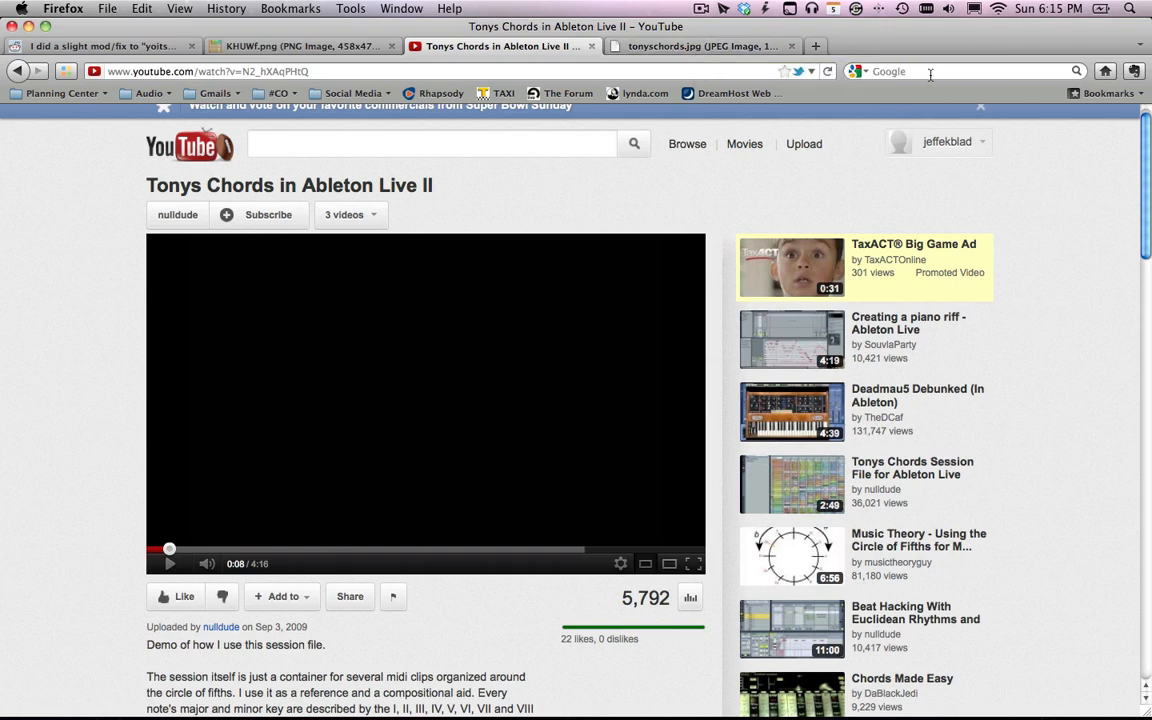
{"action": "left_click", "coordinate": [660, 45]}
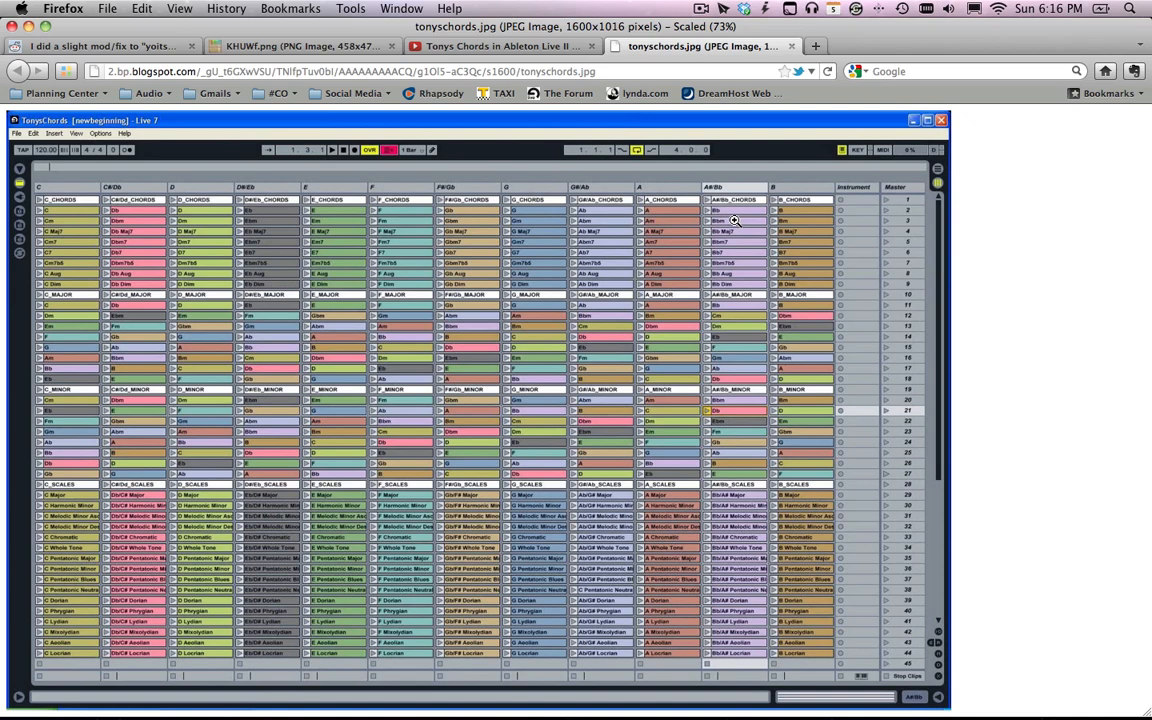
Switch to Ableton Live, unfold the chord group track and look over its chord tracks from Root to 13th.
{"action": "key", "text": "super+Tab"}
{"action": "key", "text": "super+Tab"}
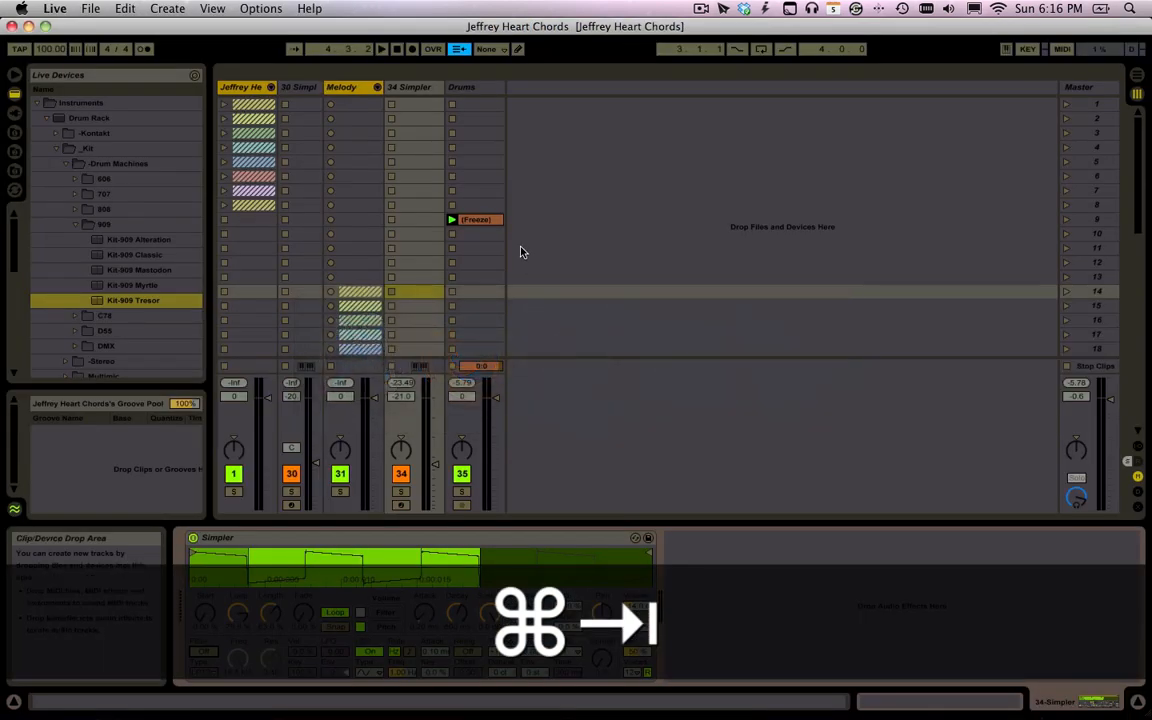
{"action": "left_click", "coordinate": [291, 88]}
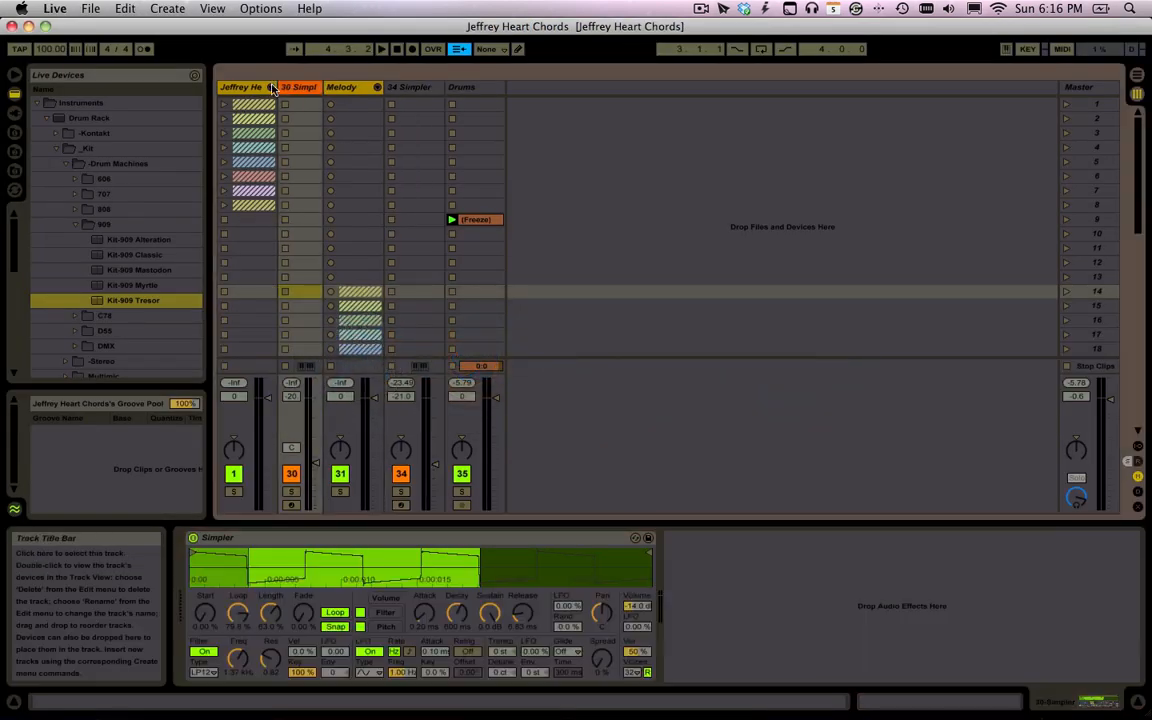
{"action": "left_click", "coordinate": [271, 87]}
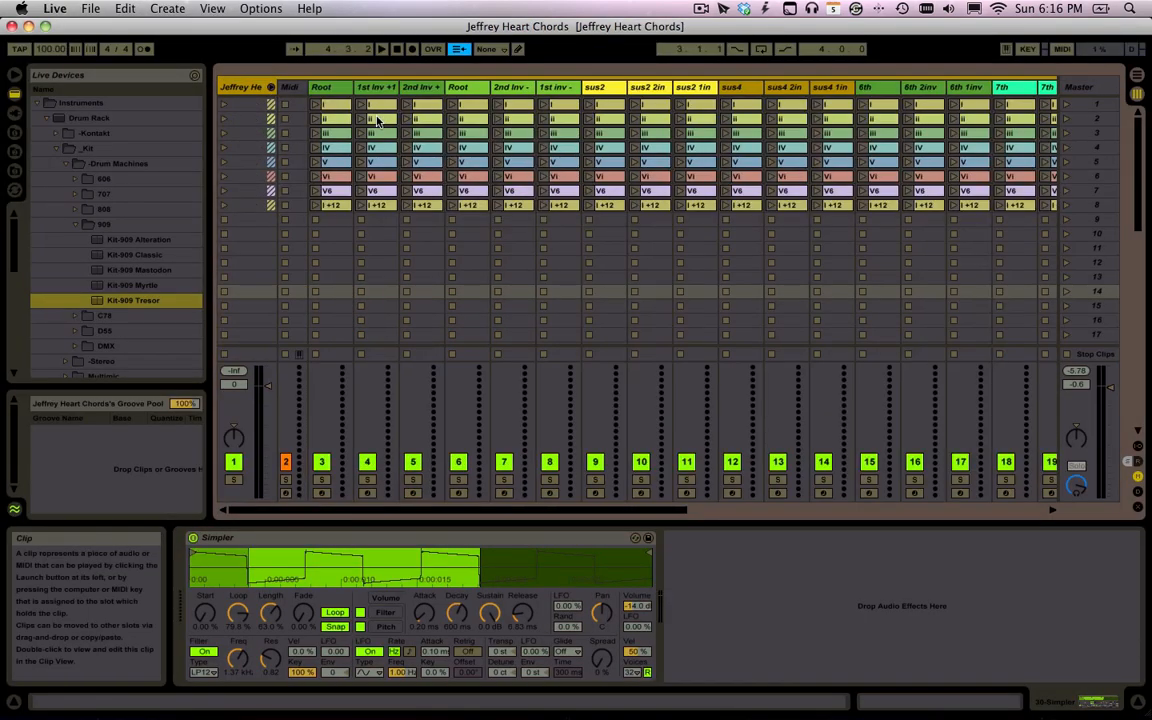
{"action": "scroll", "coordinate": [378, 120], "scroll_direction": "right", "scroll_amount": 10}
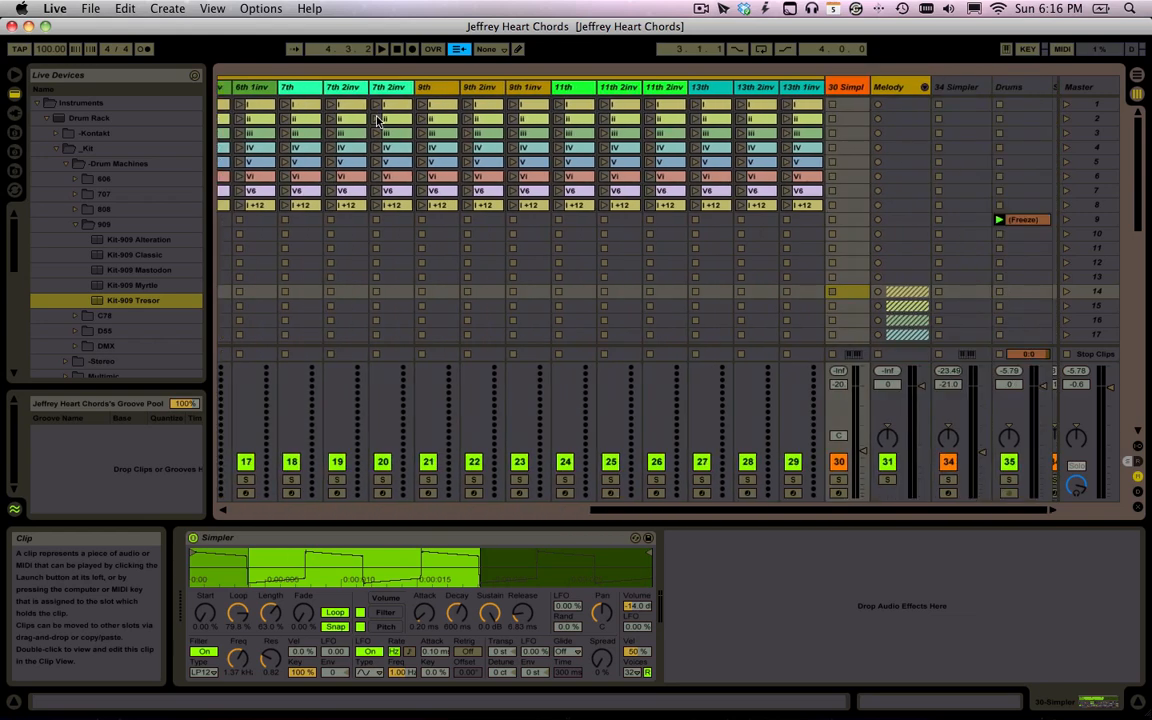
{"action": "scroll", "coordinate": [378, 120], "scroll_direction": "left", "scroll_amount": 10}
Inspect the devices on the two Root tracks and the +12 inversion tracks.
{"action": "left_click", "coordinate": [337, 87]}
{"action": "left_click", "coordinate": [377, 87]}
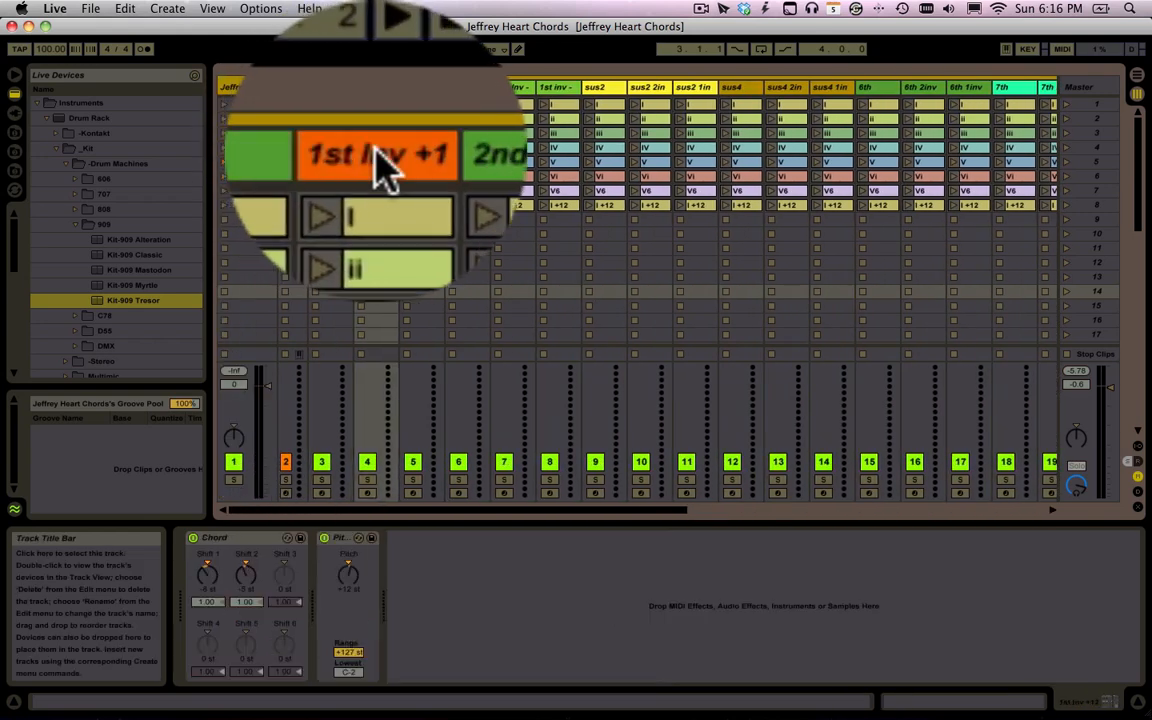
{"action": "left_click", "coordinate": [410, 87]}
{"action": "left_click", "coordinate": [480, 87]}
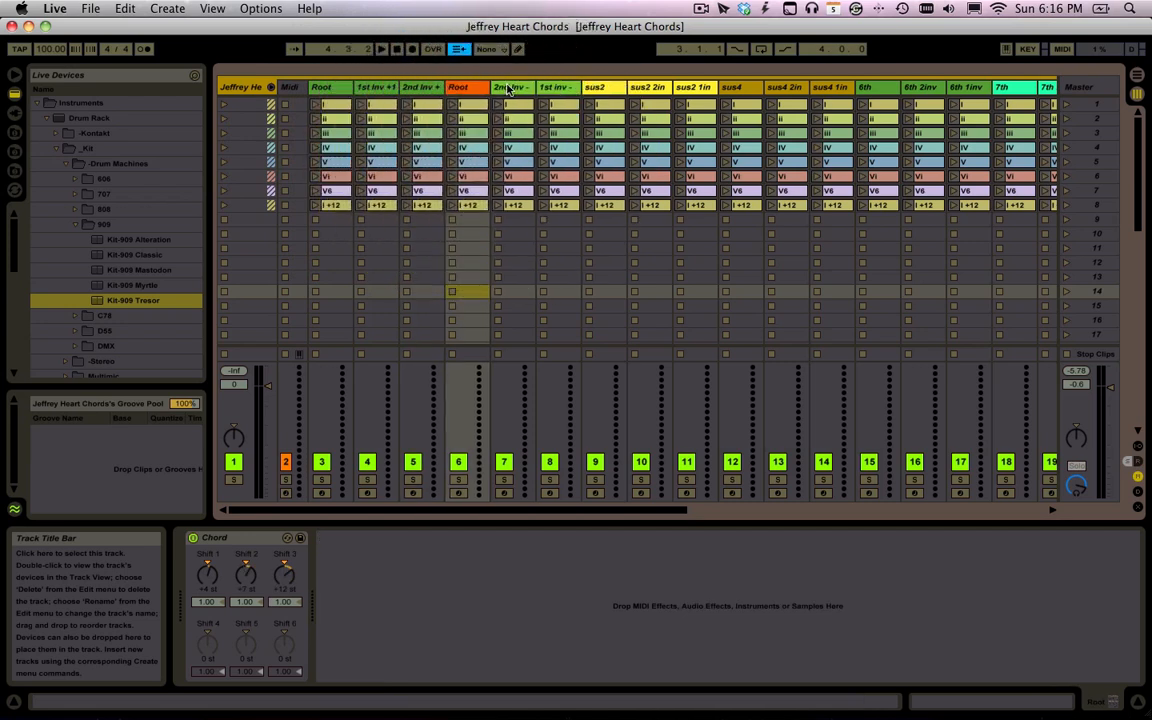
{"action": "left_click", "coordinate": [318, 87]}
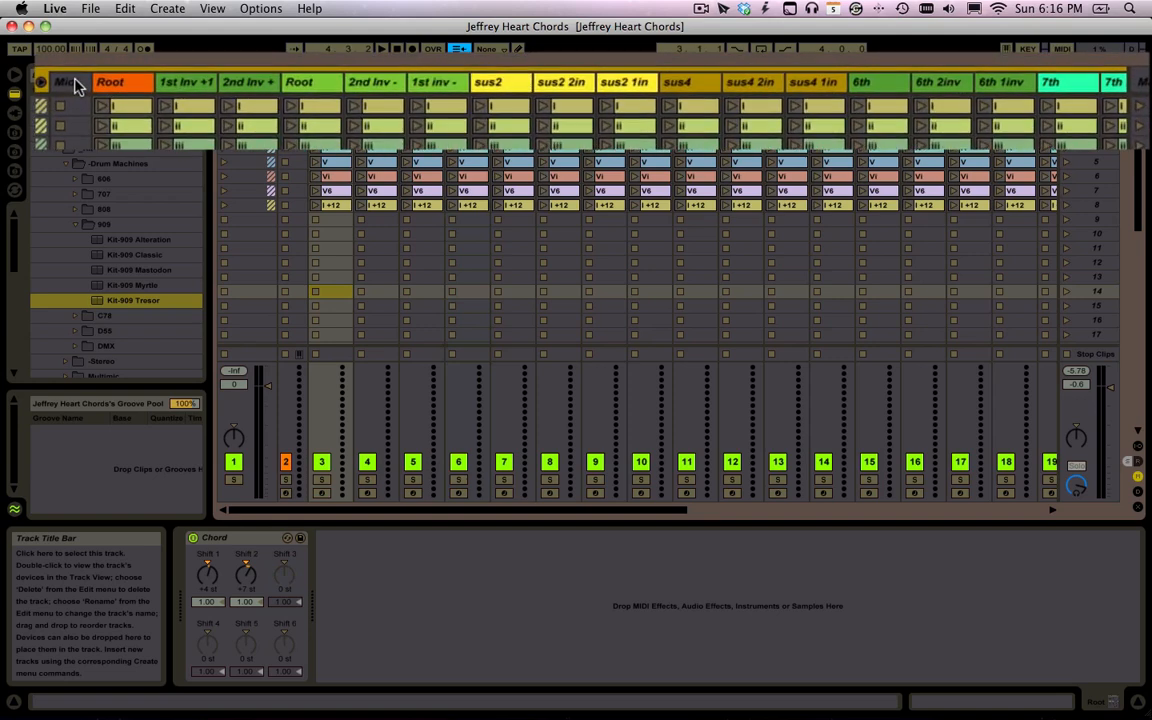
Go through the scale-degree clips of the first Root track, from I down to V6 and I +12.
{"action": "left_click", "coordinate": [121, 105]}
{"action": "left_click", "coordinate": [129, 124]}
{"action": "left_click", "coordinate": [134, 141]}
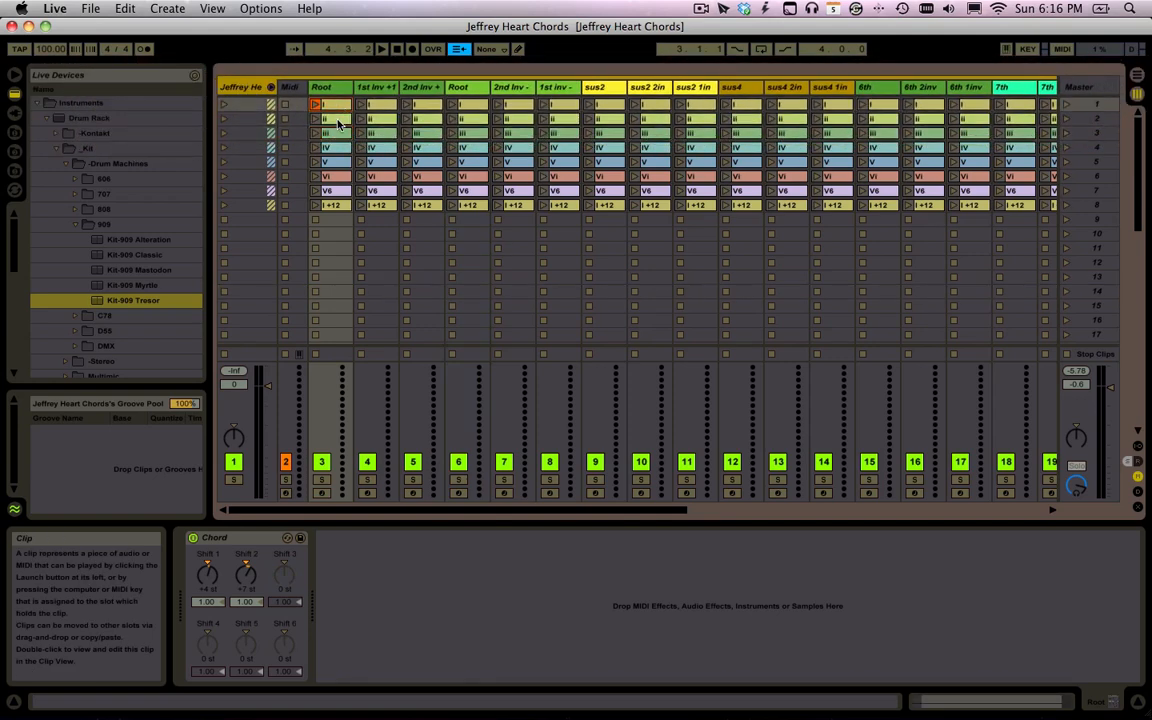
{"action": "left_click", "coordinate": [338, 122]}
{"action": "left_click", "coordinate": [338, 133]}
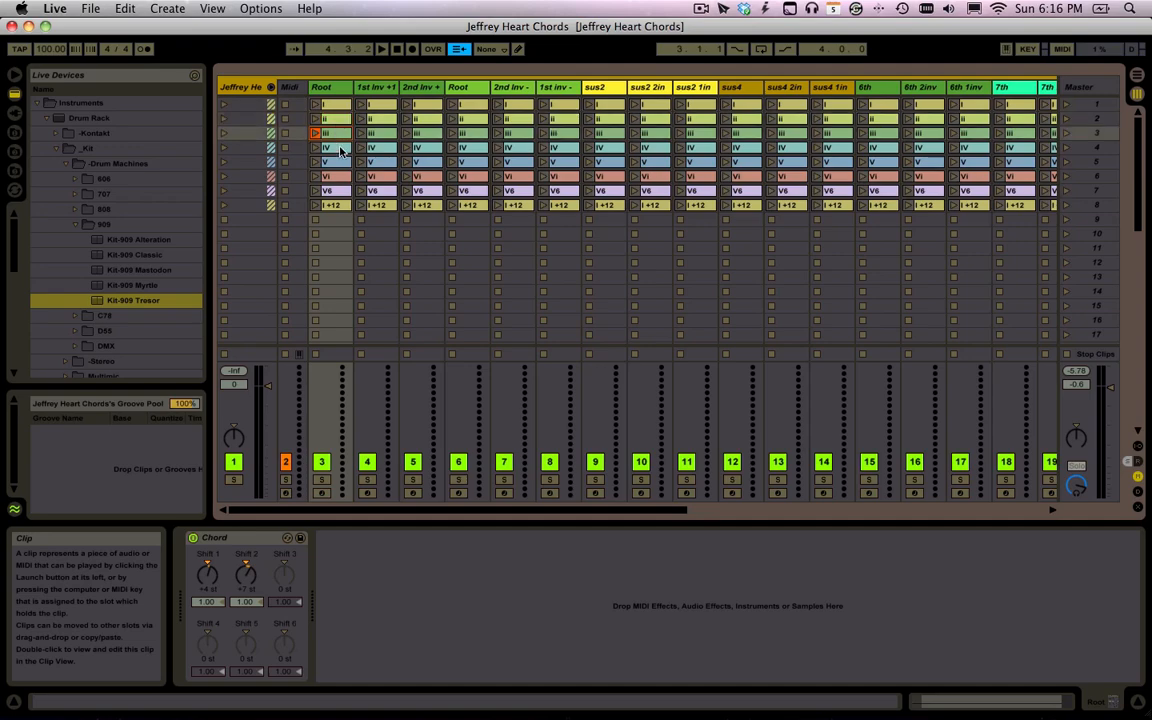
{"action": "left_click", "coordinate": [340, 147]}
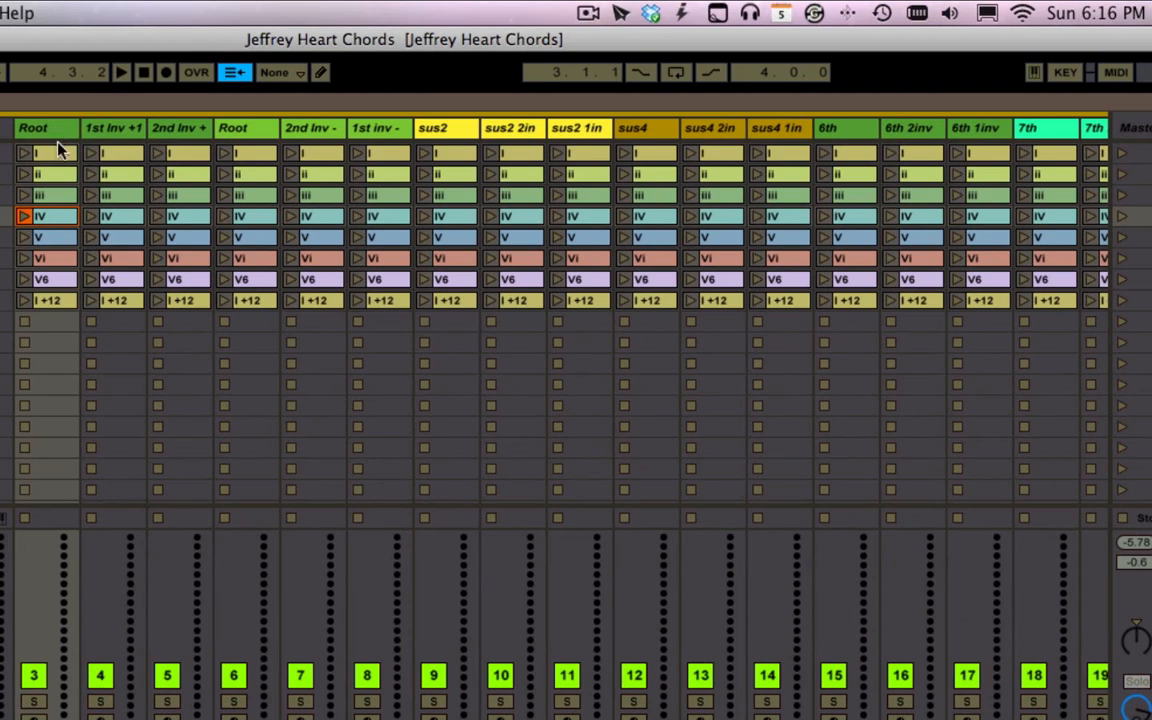
{"action": "left_click", "coordinate": [56, 279]}
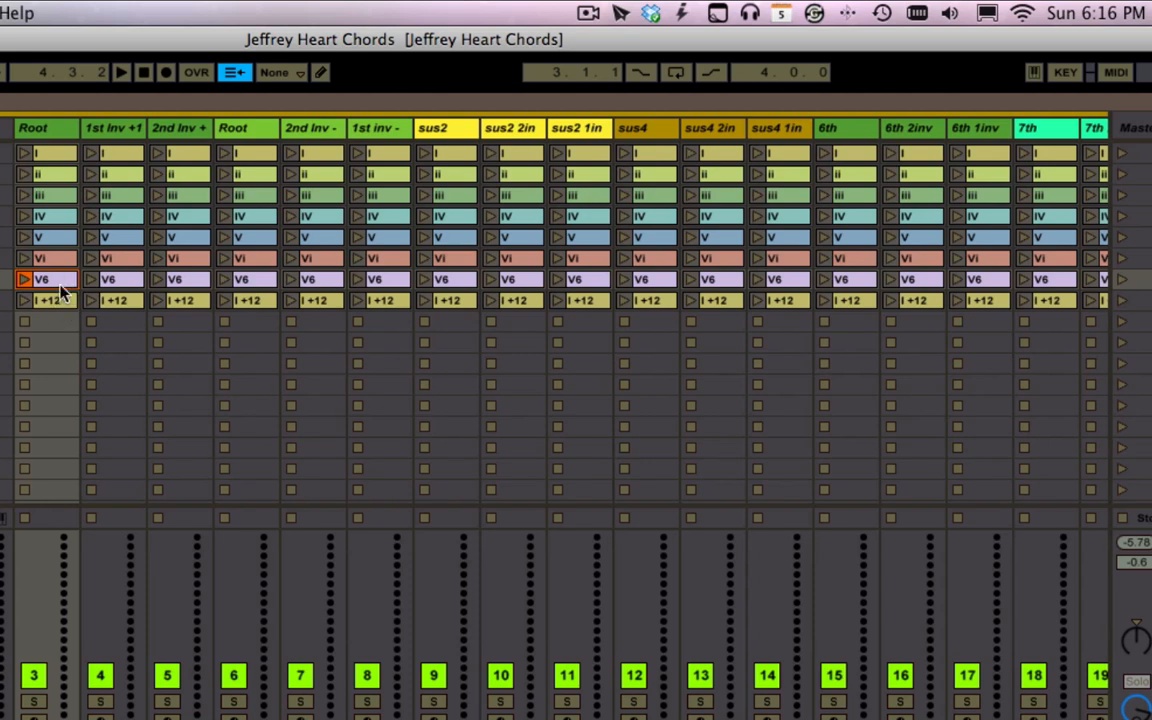
{"action": "left_click", "coordinate": [61, 298]}
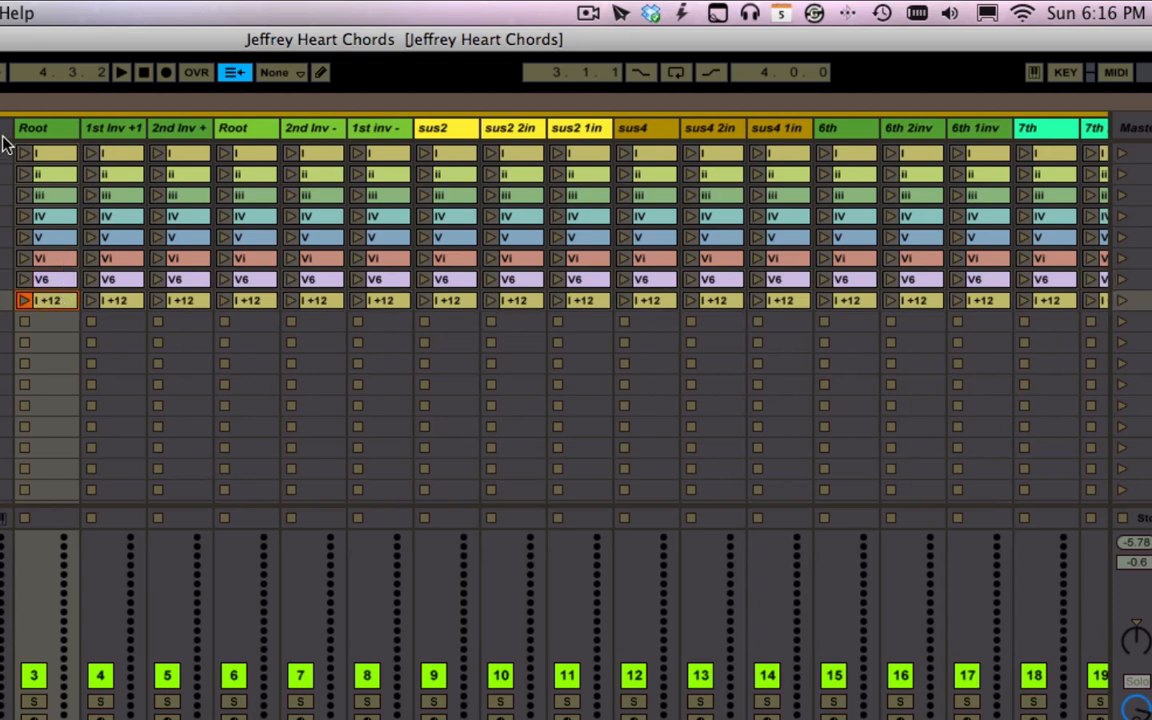
Show the Midi track's devices and select its What Key? rack.
{"action": "left_click", "coordinate": [57, 130]}
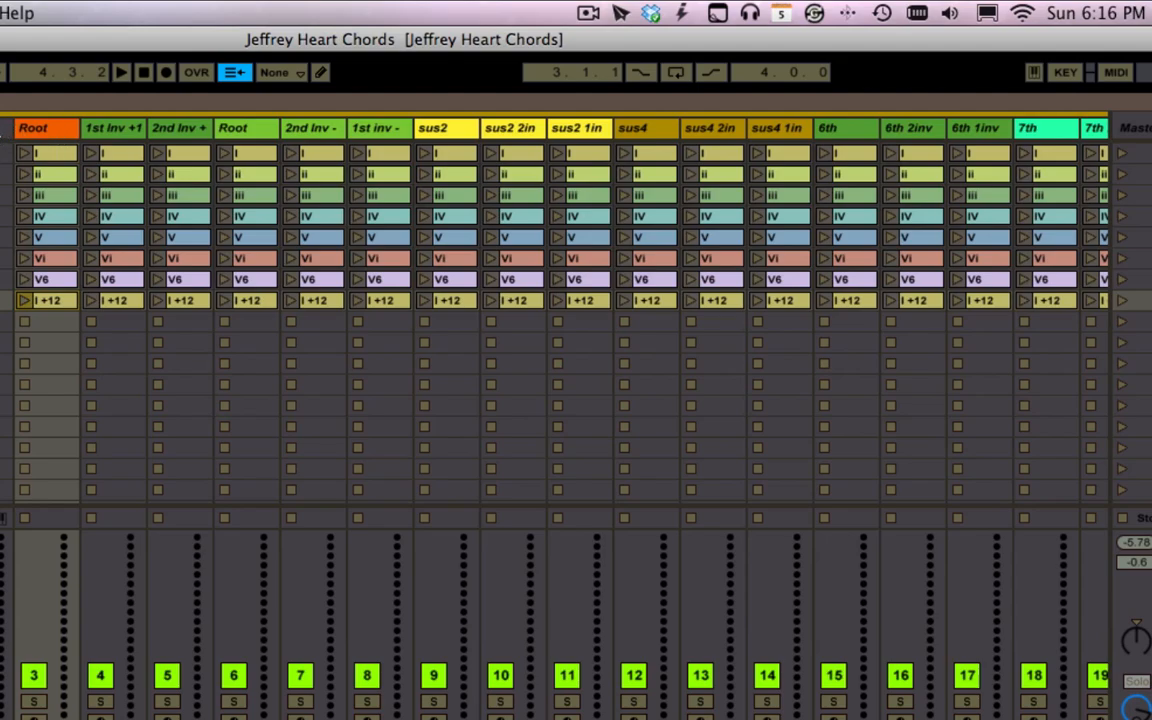
{"action": "left_click", "coordinate": [6, 128]}
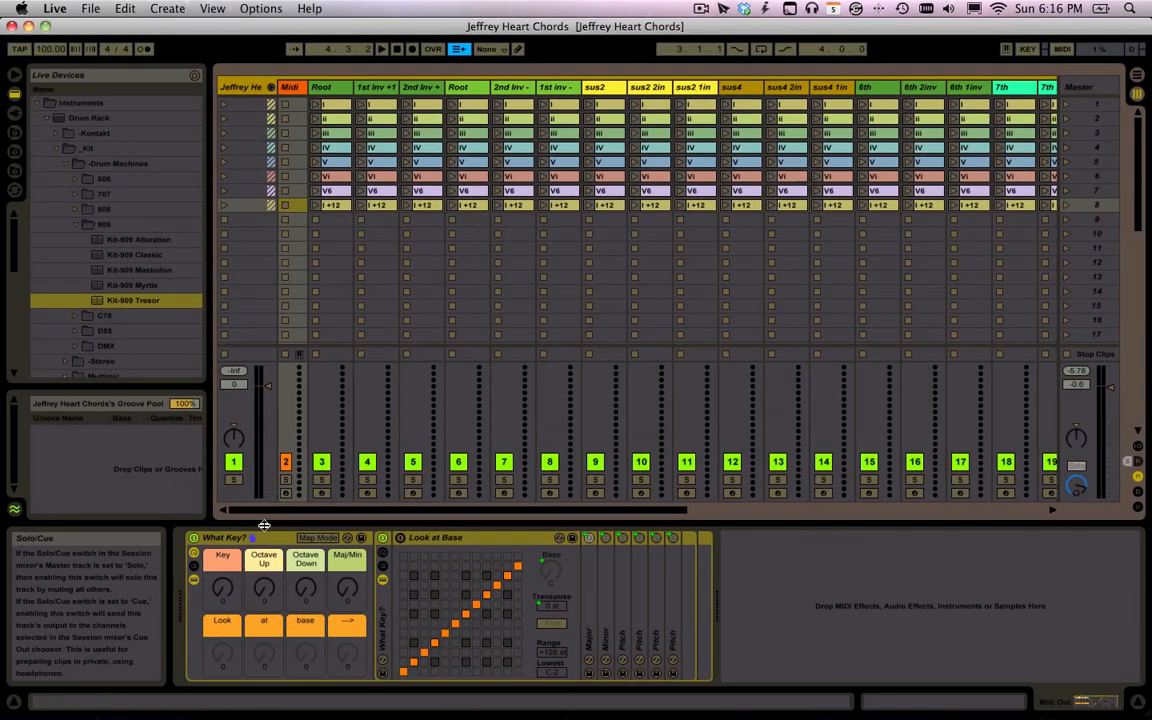
{"action": "left_click", "coordinate": [266, 539]}
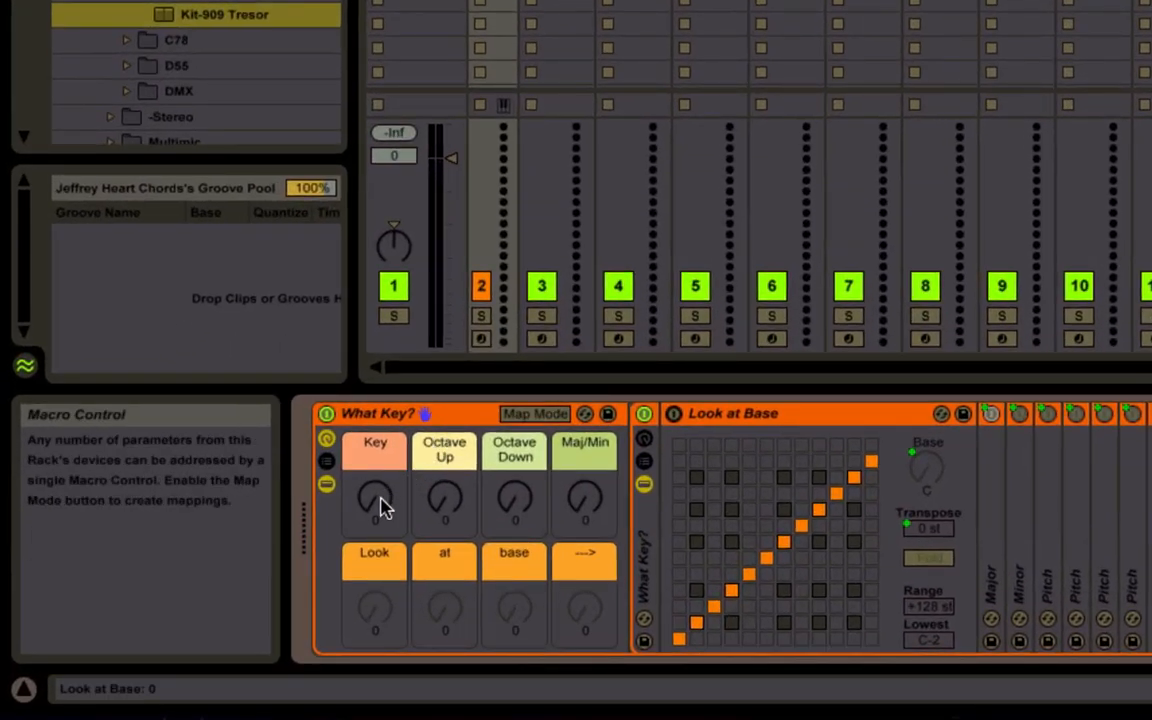
Try the What Key? rack's Key macro at 47 (E) and 69 (F#), and return it to 0.
{"action": "left_click_drag", "start_coordinate": [385, 508], "coordinate": [385, 466]}
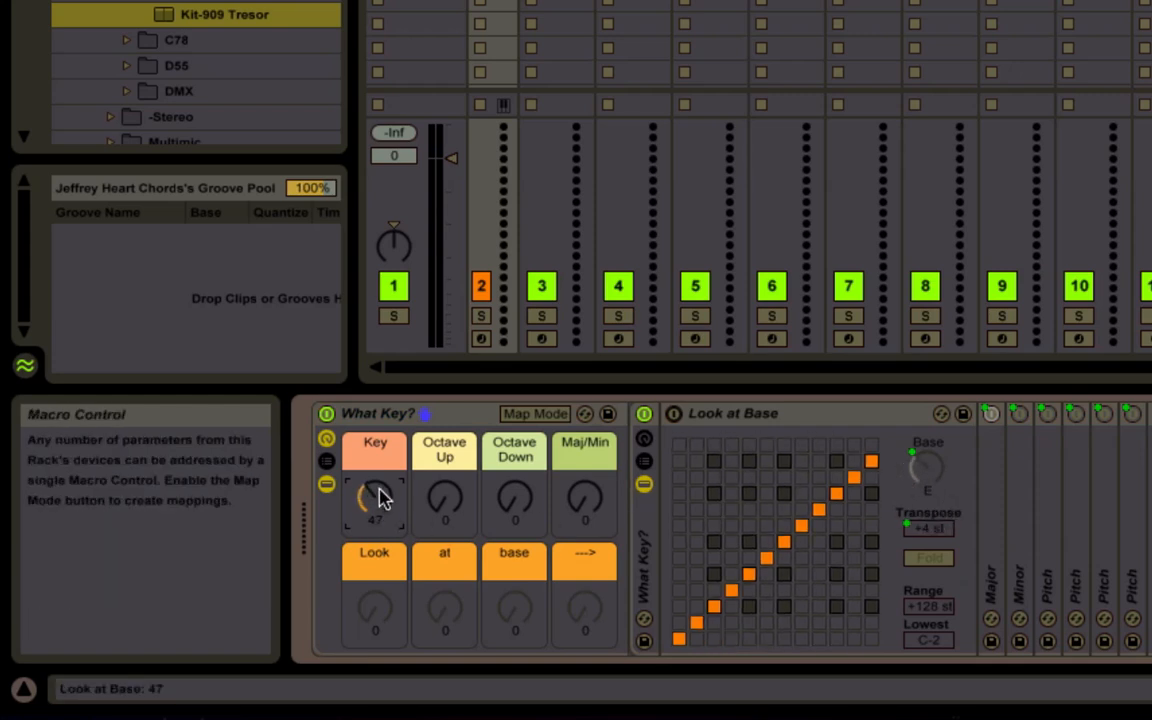
{"action": "left_click_drag", "start_coordinate": [385, 496], "coordinate": [385, 462]}
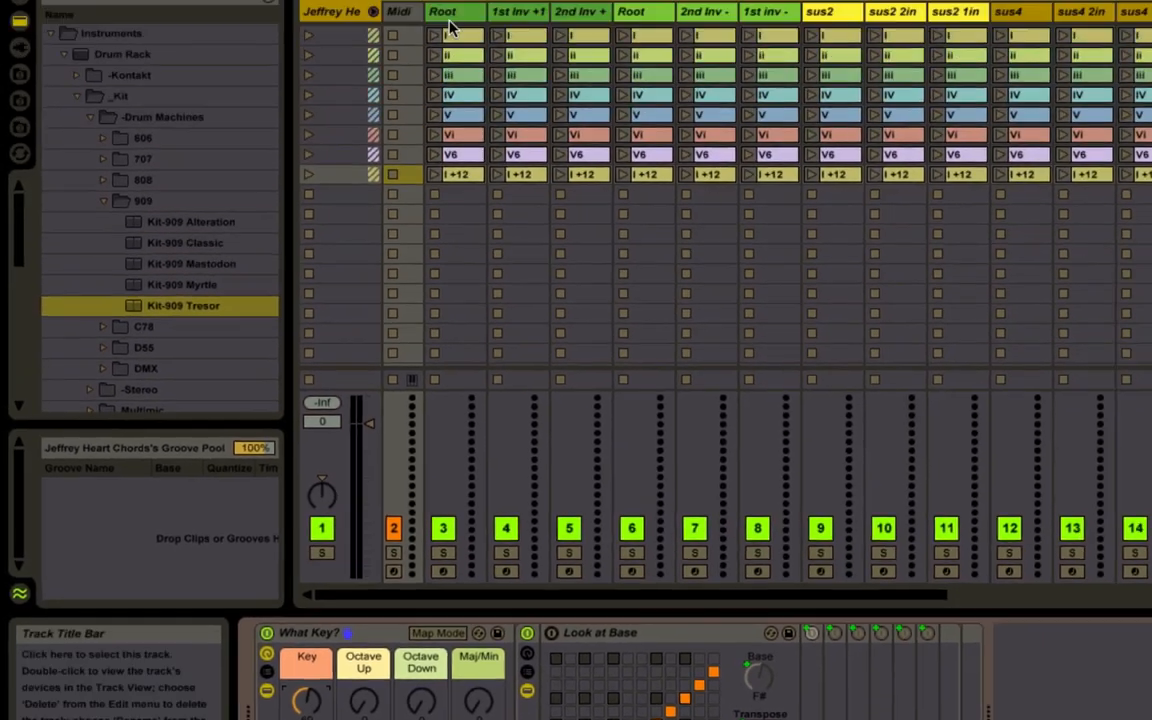
{"action": "left_click", "coordinate": [438, 37]}
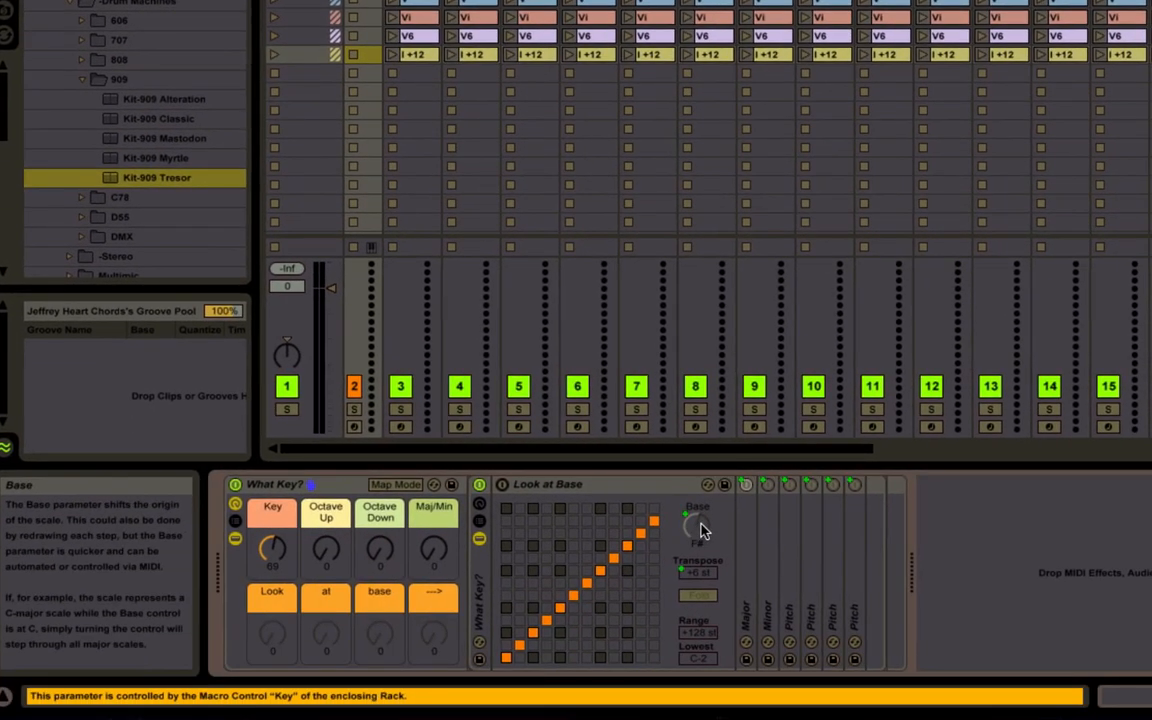
{"action": "left_click_drag", "start_coordinate": [272, 546], "coordinate": [272, 496]}
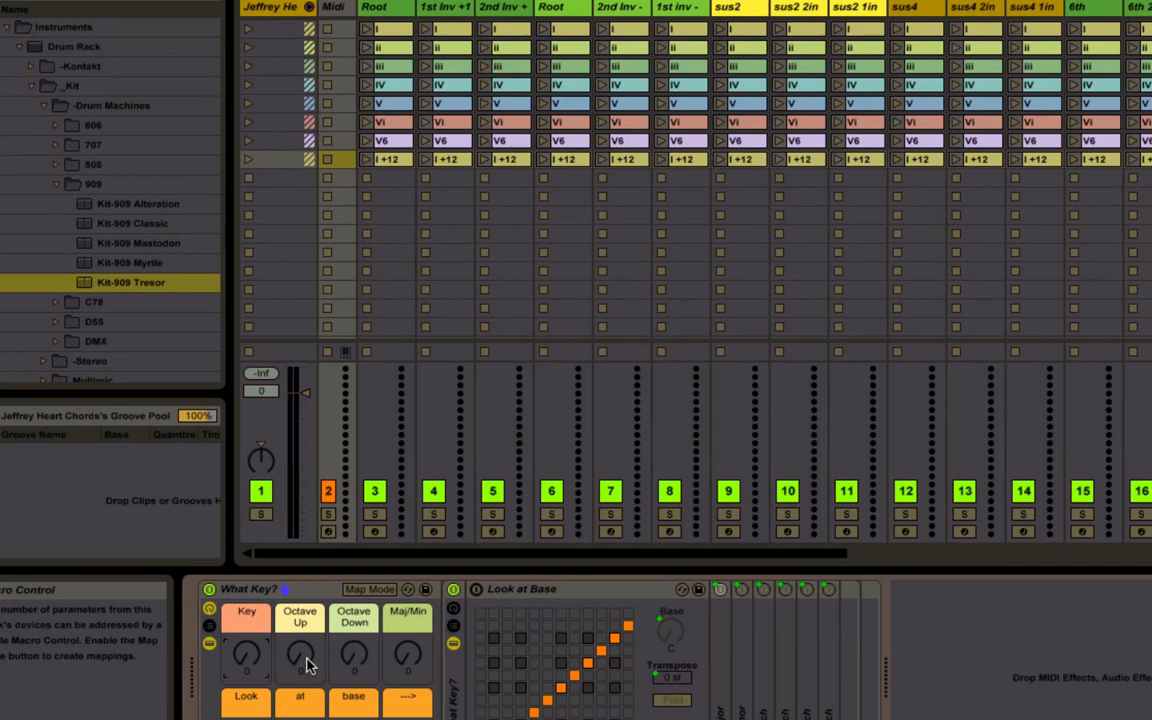
Try the Octave Up macro at 18 and the Octave Down macro at 127, resetting Octave Up to 0.
{"action": "left_click_drag", "start_coordinate": [306, 665], "coordinate": [306, 645]}
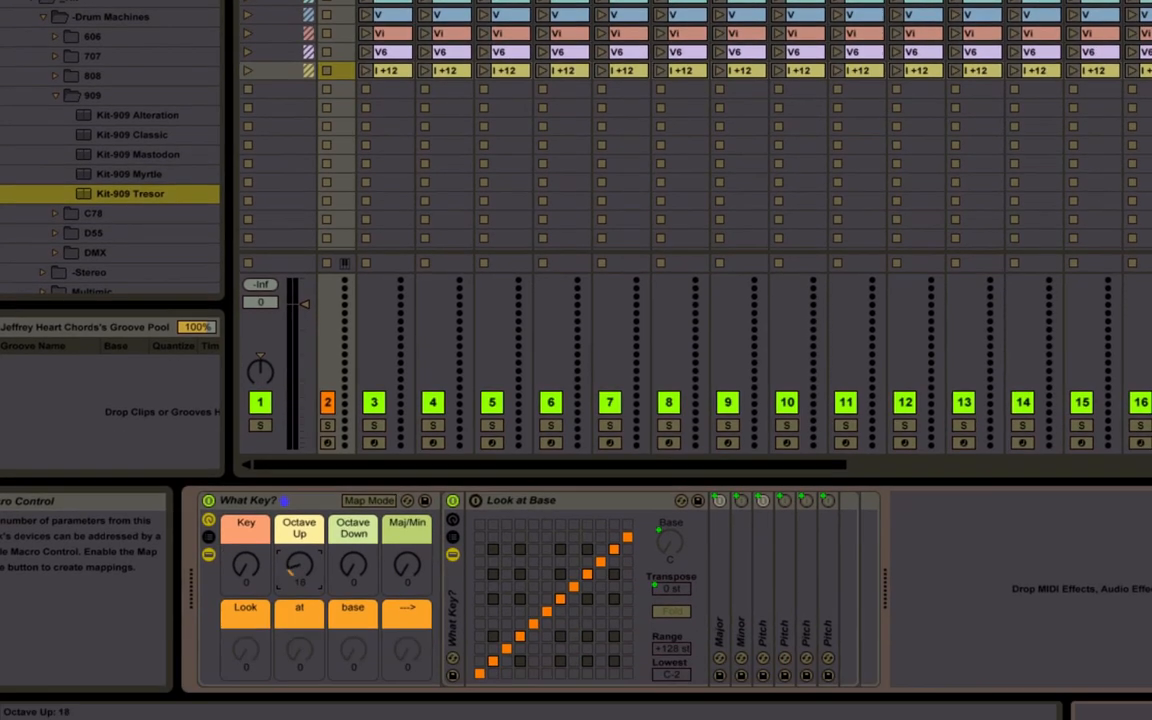
{"action": "left_click_drag", "start_coordinate": [299, 566], "coordinate": [353, 562]}
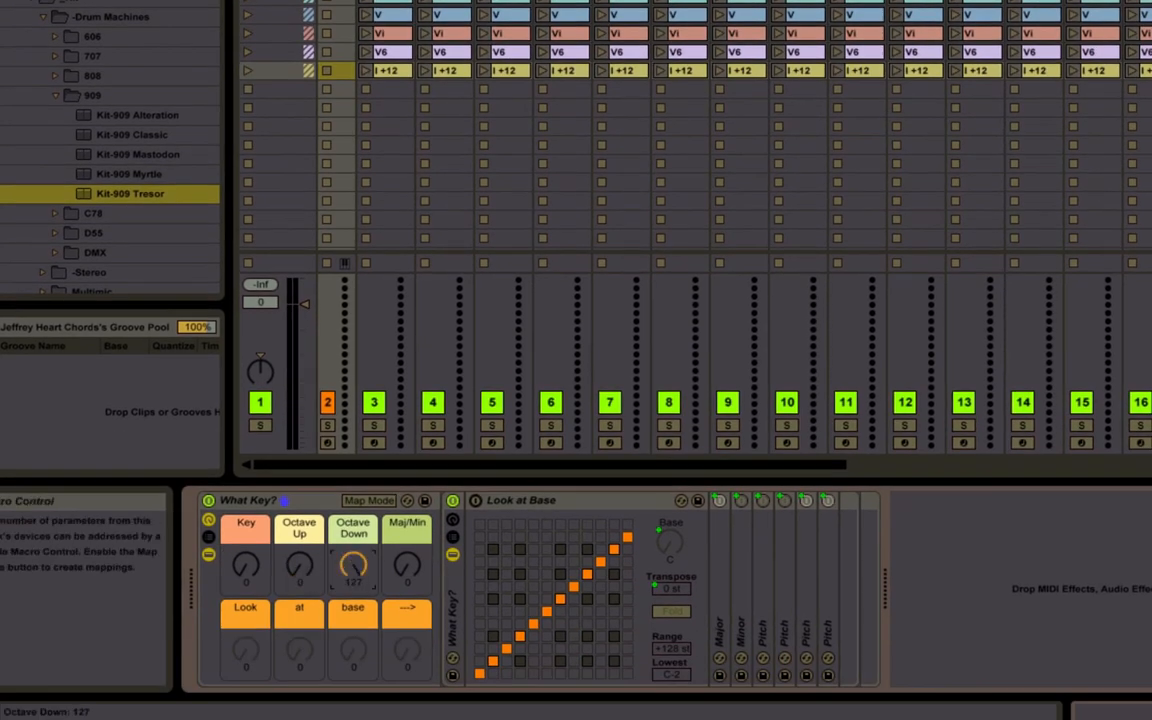
Unfold the Minor scale device, try the Maj/Min macro, and fold the device again with the macro at 0.
{"action": "left_click", "coordinate": [408, 566]}
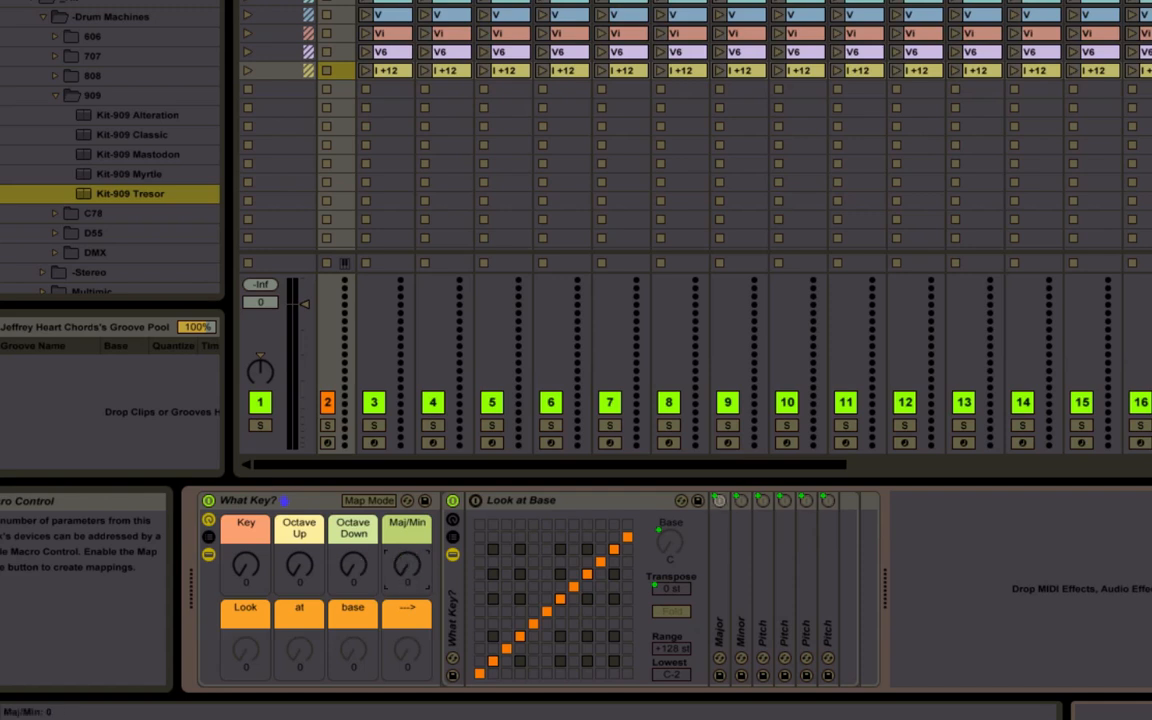
{"action": "double_click", "coordinate": [742, 549]}
{"action": "left_click_drag", "start_coordinate": [407, 566], "coordinate": [407, 515]}
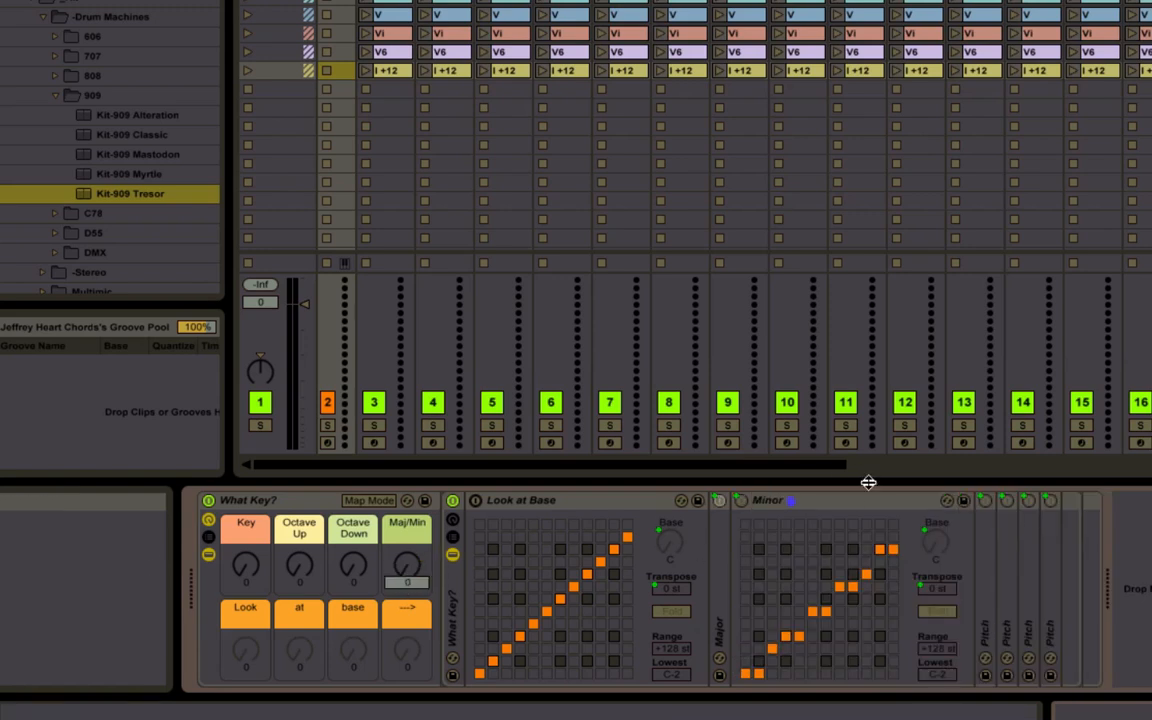
{"action": "double_click", "coordinate": [770, 500]}
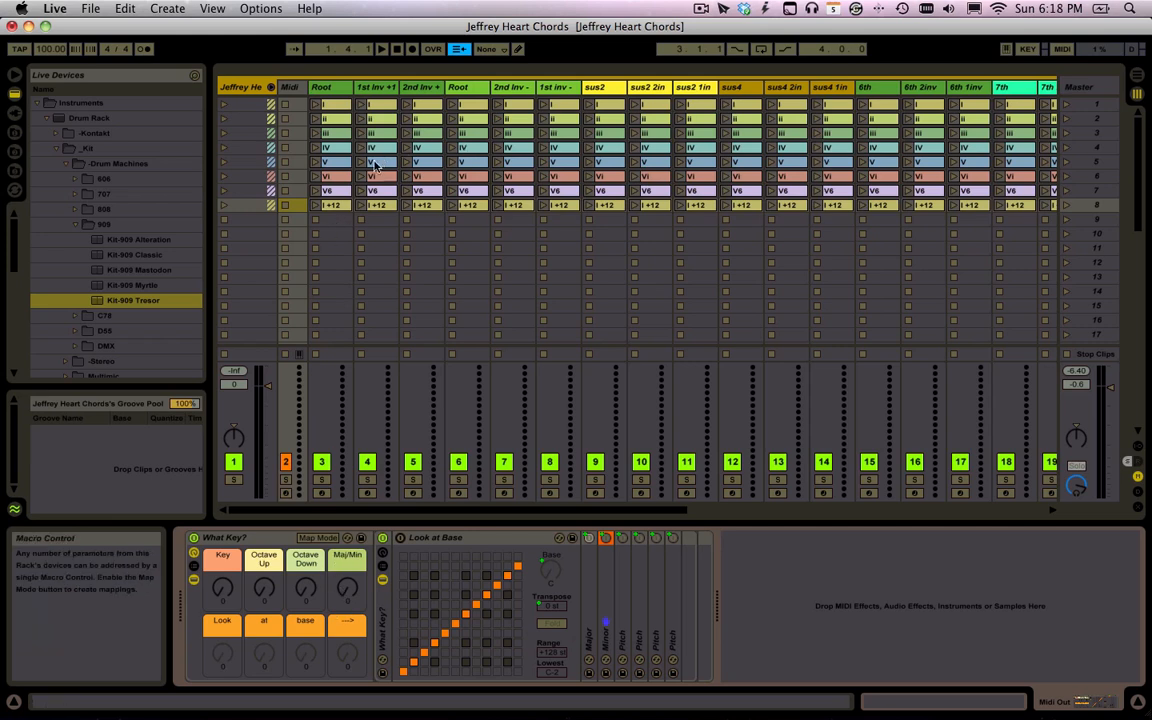
Audition the Root track's Vi and V chord clips, and stop playback.
{"action": "left_click", "coordinate": [320, 178]}
{"action": "left_click", "coordinate": [315, 178]}
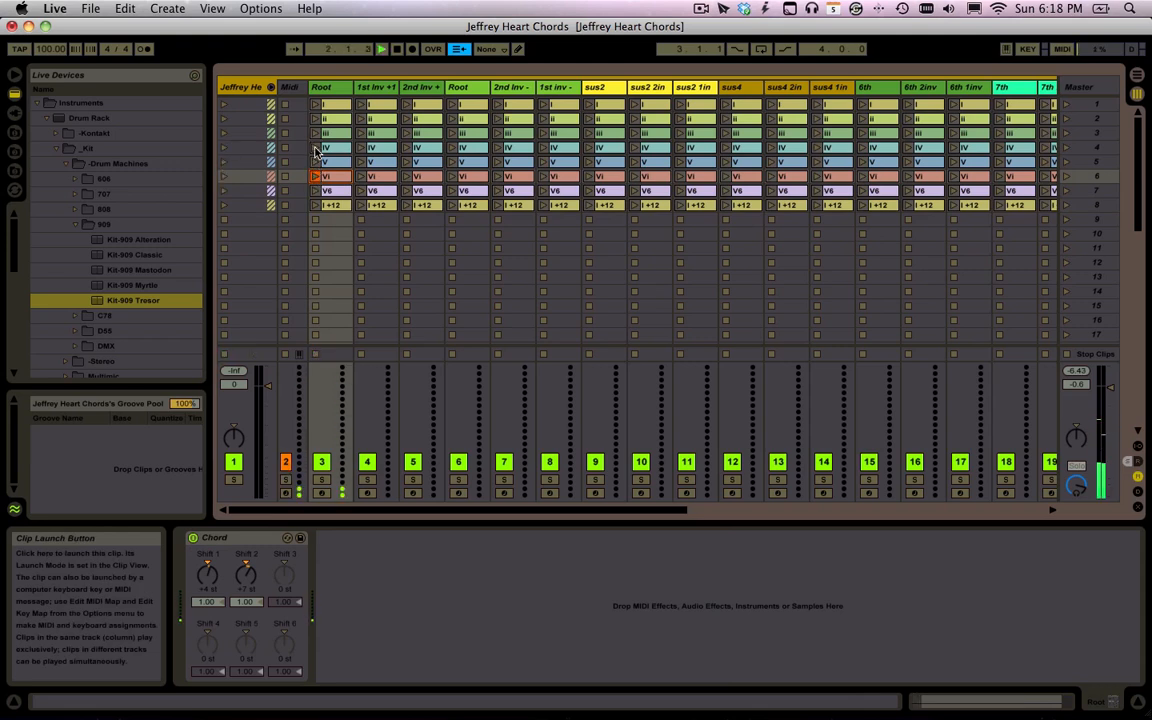
{"action": "left_click", "coordinate": [316, 163]}
{"action": "key", "text": "space"}
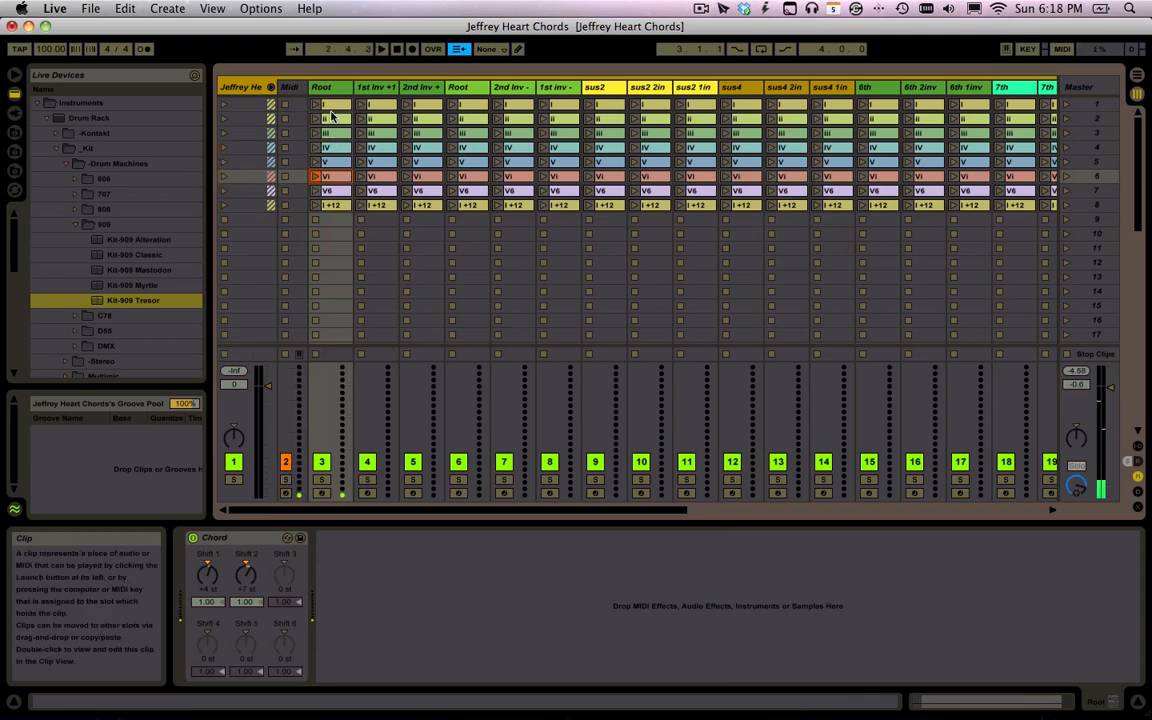
Open the first Root track's Vi clip to examine its launch settings and notes.
{"action": "left_click", "coordinate": [331, 90]}
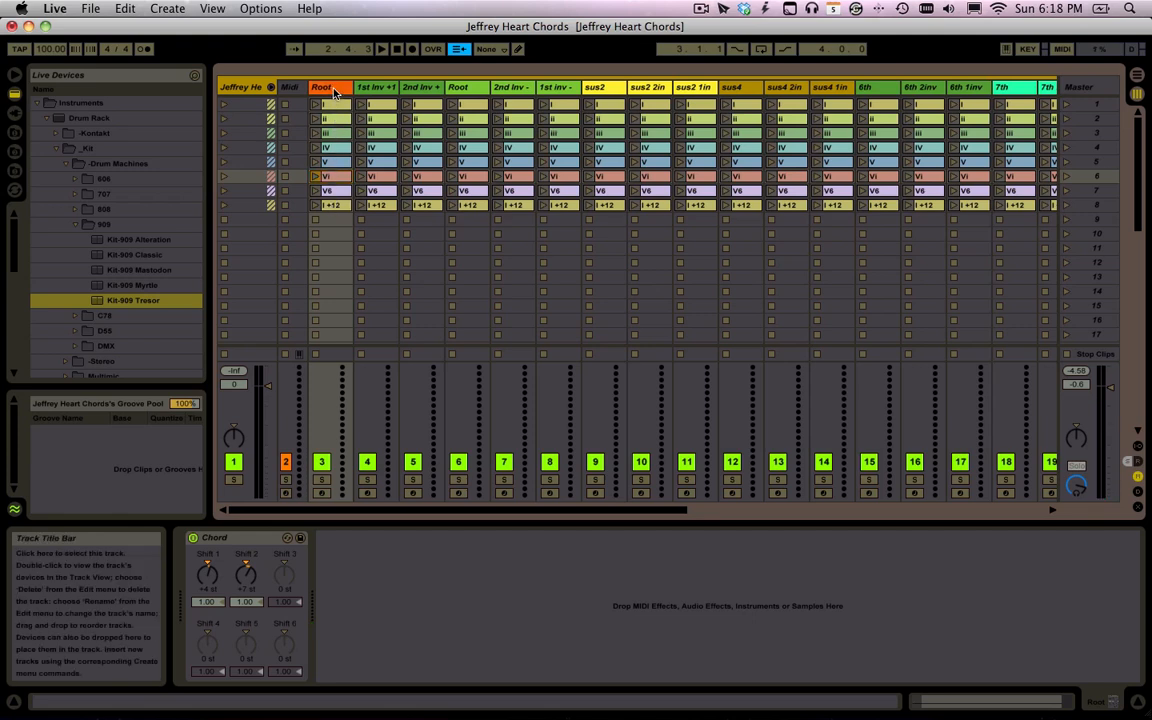
{"action": "left_click", "coordinate": [335, 178]}
{"action": "double_click", "coordinate": [335, 178]}
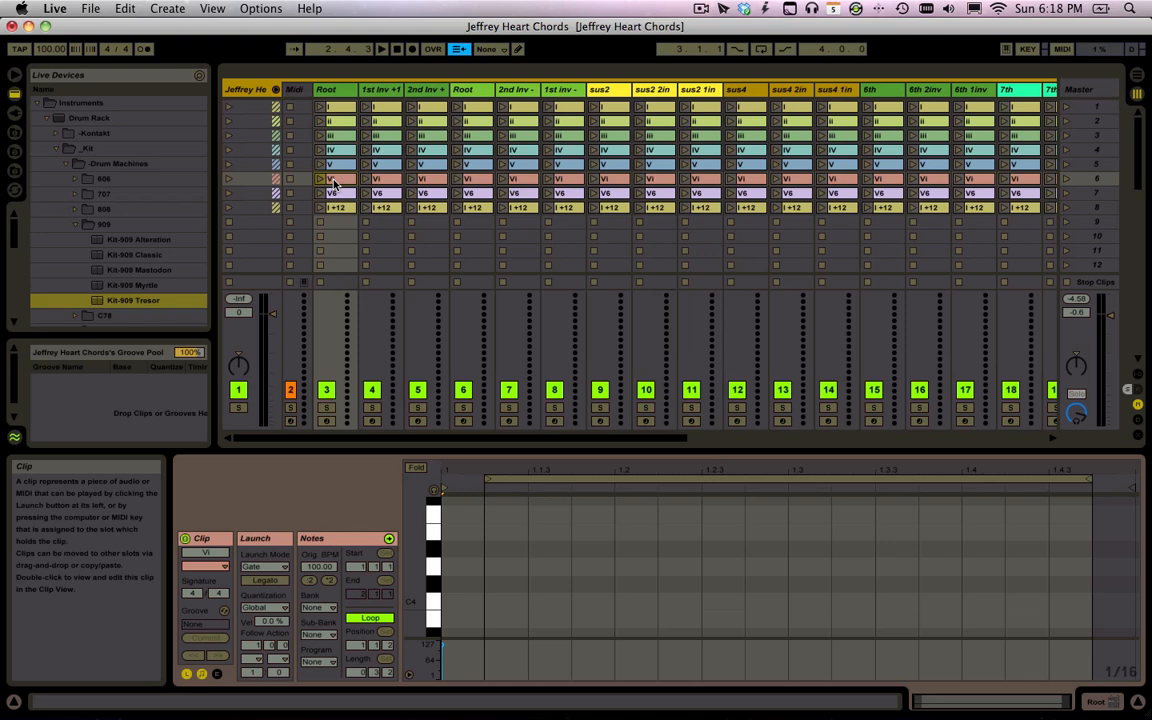
Leave the clip's details and bring back the Midi track's macro controls.
{"action": "left_click", "coordinate": [333, 91]}
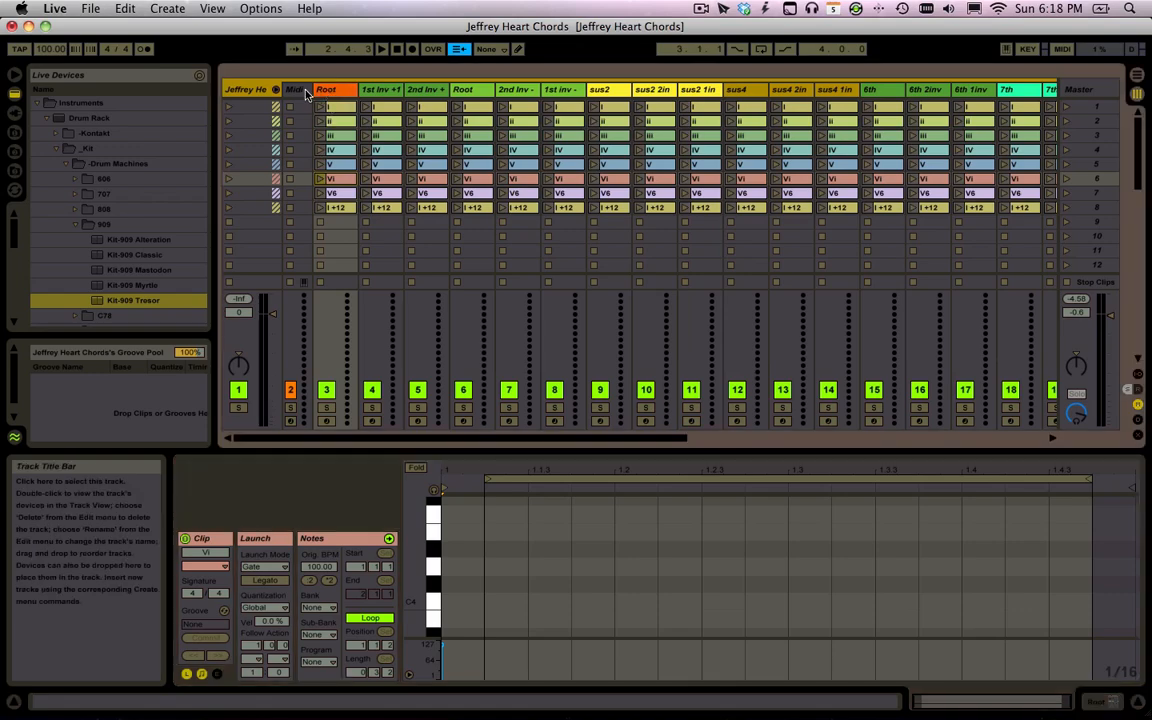
{"action": "left_click", "coordinate": [303, 92]}
{"action": "left_click", "coordinate": [252, 90]}
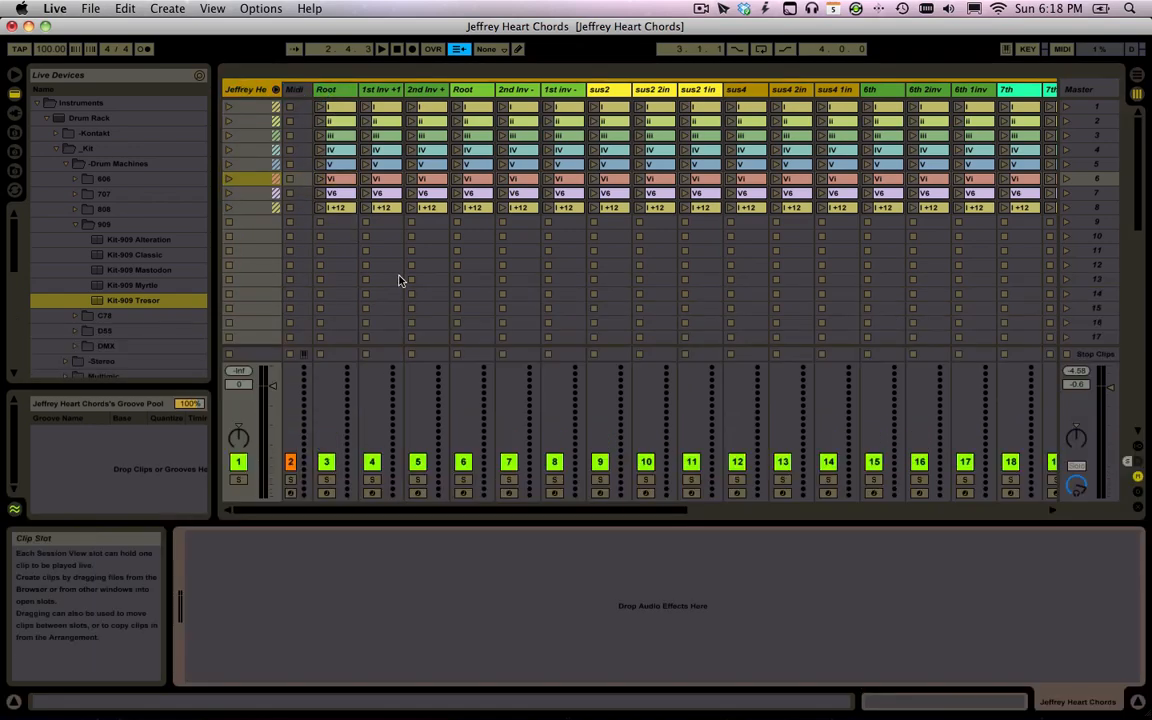
{"action": "left_click", "coordinate": [296, 96]}
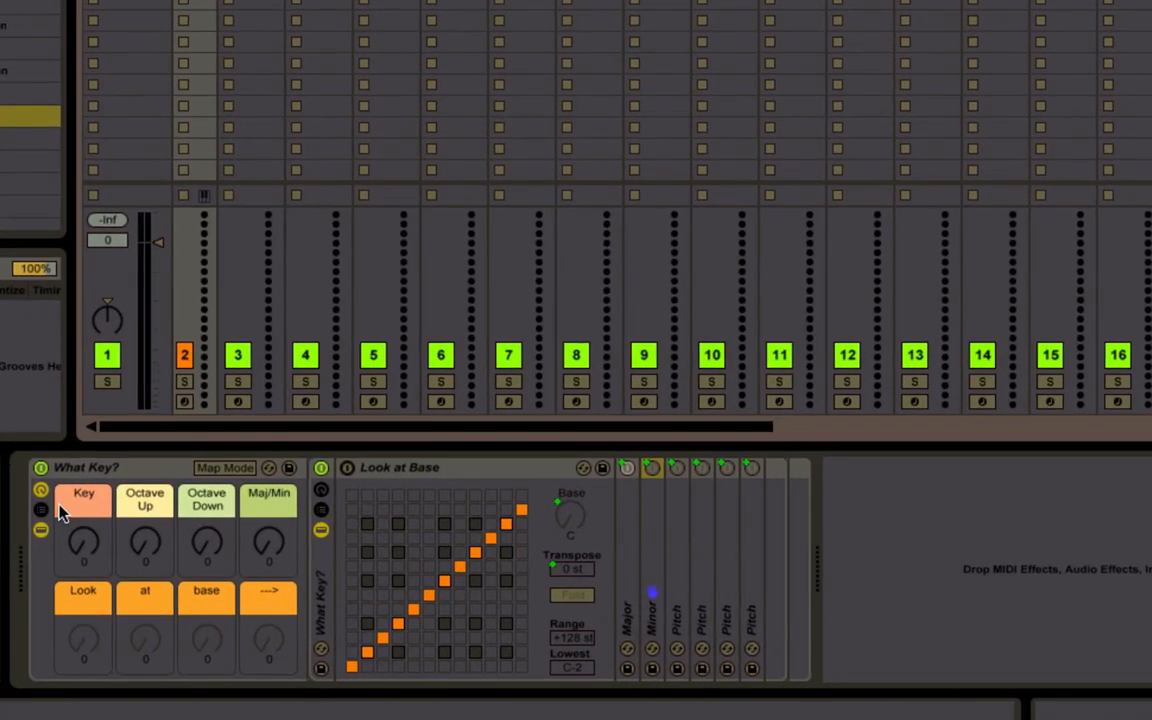
Raise the Midi track's Key macro to 58 and audition the first Root track's Vi and V clips.
{"action": "left_click_drag", "start_coordinate": [83, 542], "coordinate": [83, 490]}
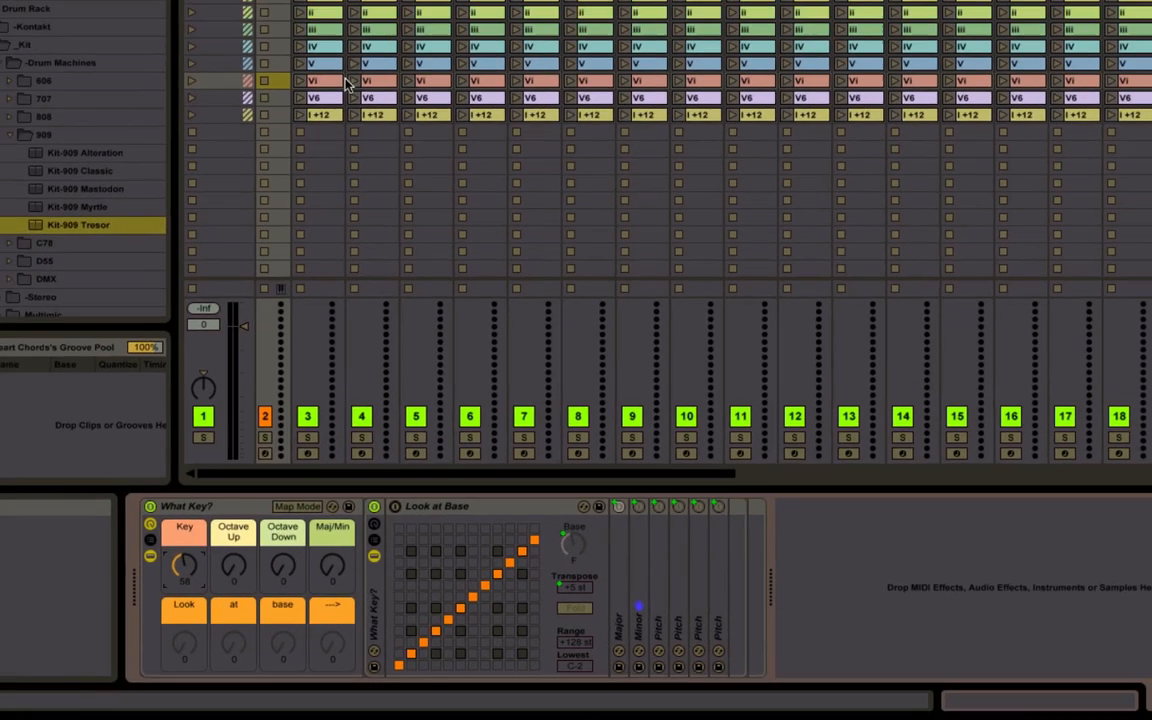
{"action": "left_click", "coordinate": [345, 84]}
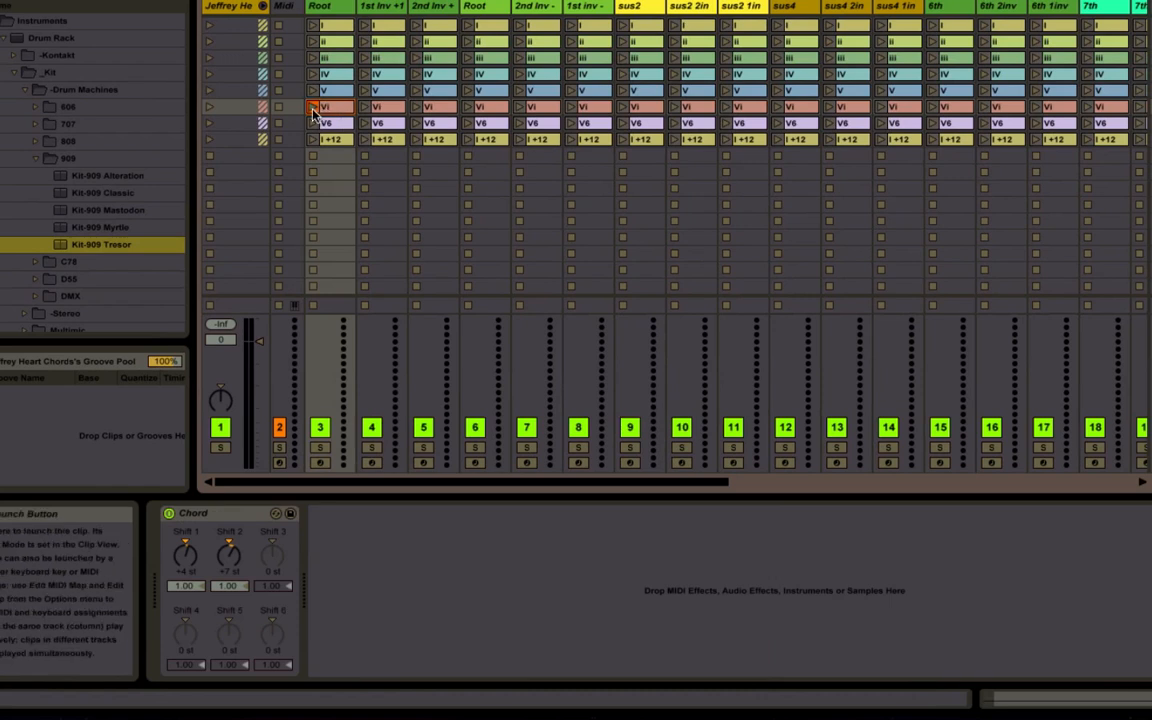
{"action": "left_click", "coordinate": [314, 110]}
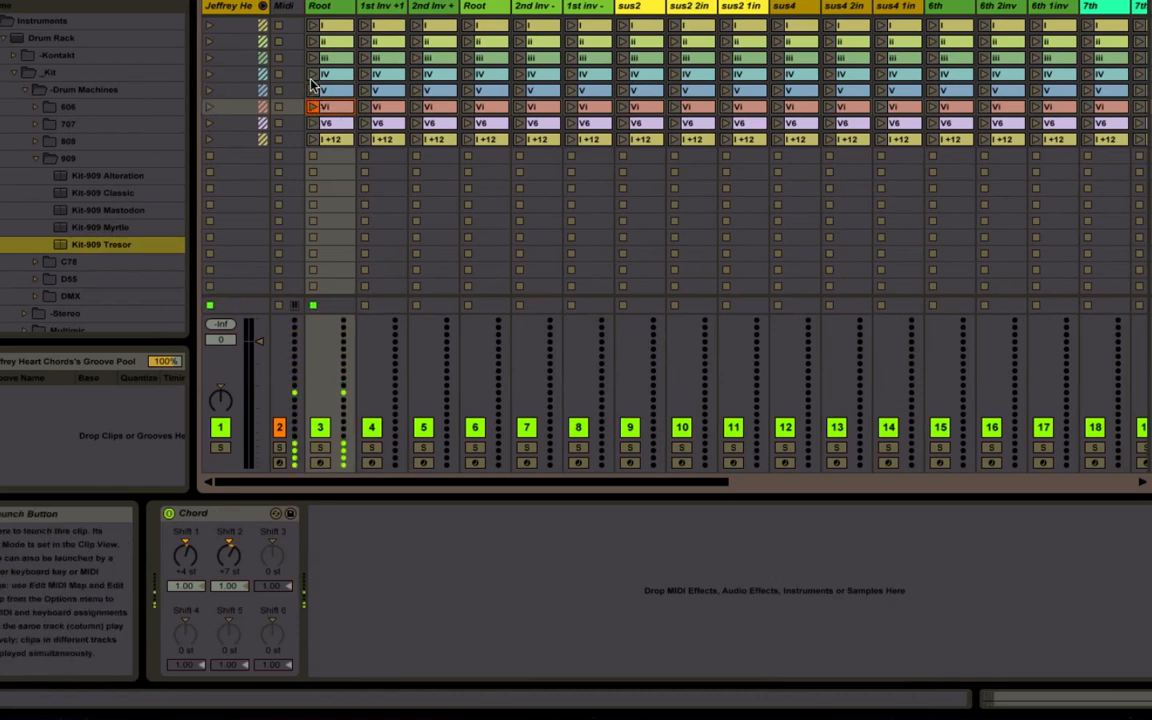
{"action": "left_click", "coordinate": [312, 90]}
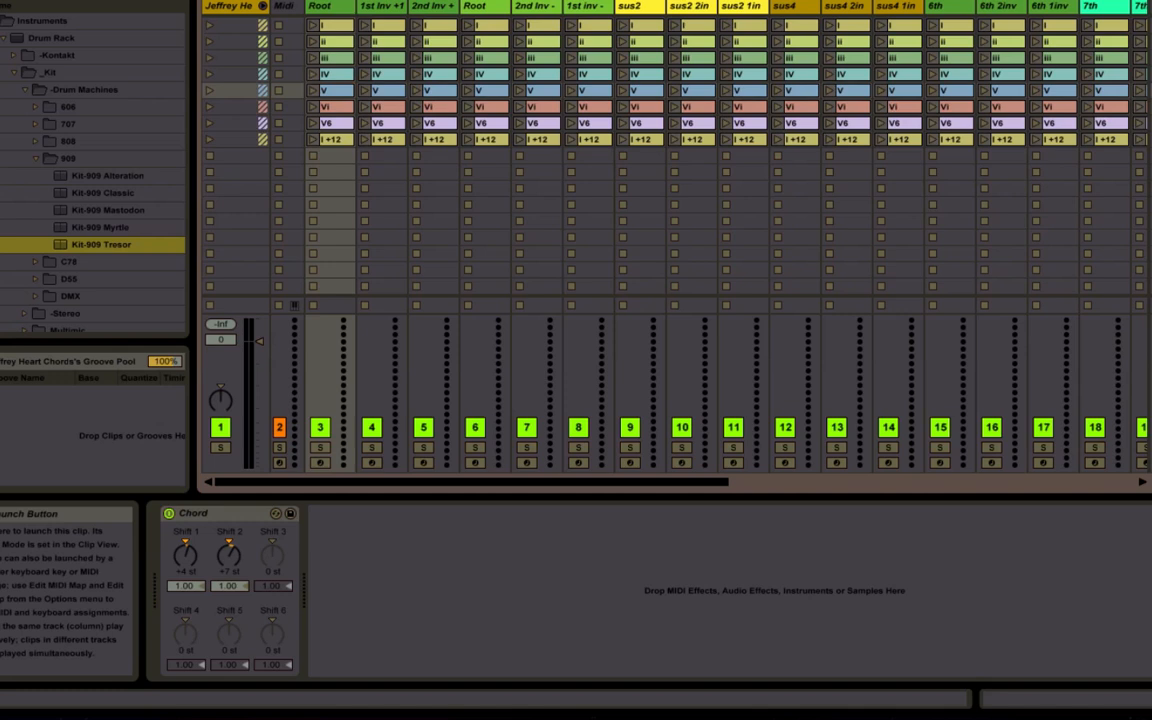
Bring back the Midi track's What Key? rack, return the Key macro to 0 and leave Maj/Min at 0.
{"action": "left_click", "coordinate": [214, 7]}
{"action": "left_click", "coordinate": [287, 8]}
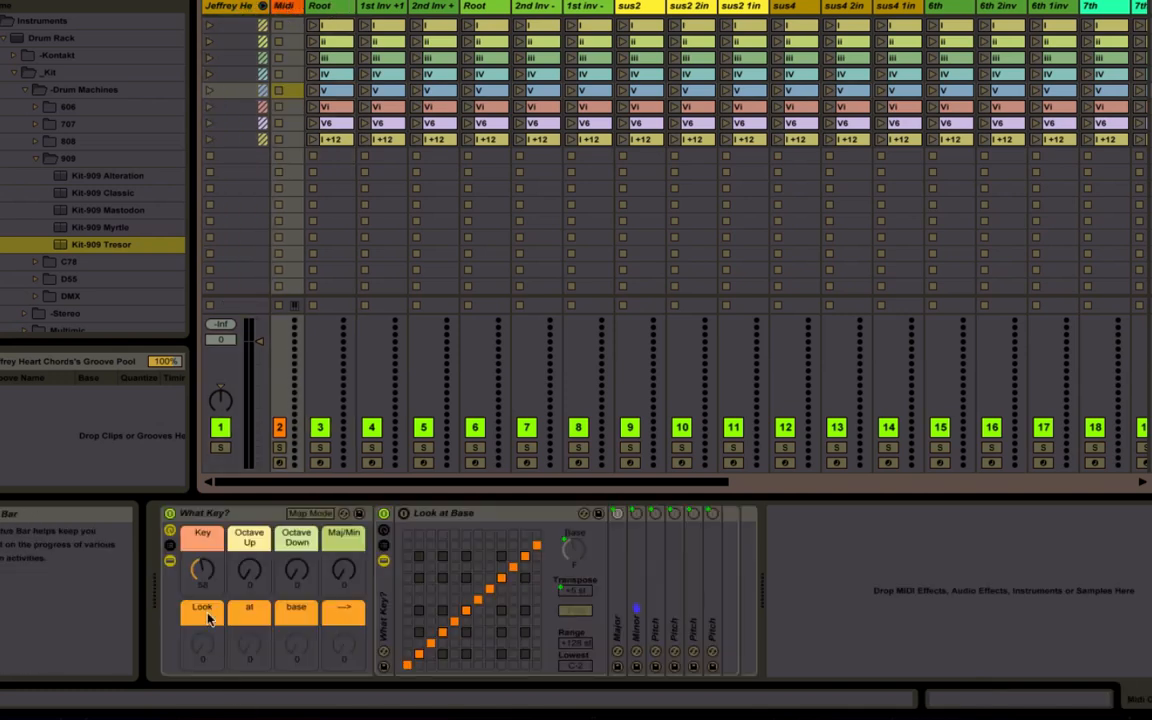
{"action": "left_click", "coordinate": [230, 513]}
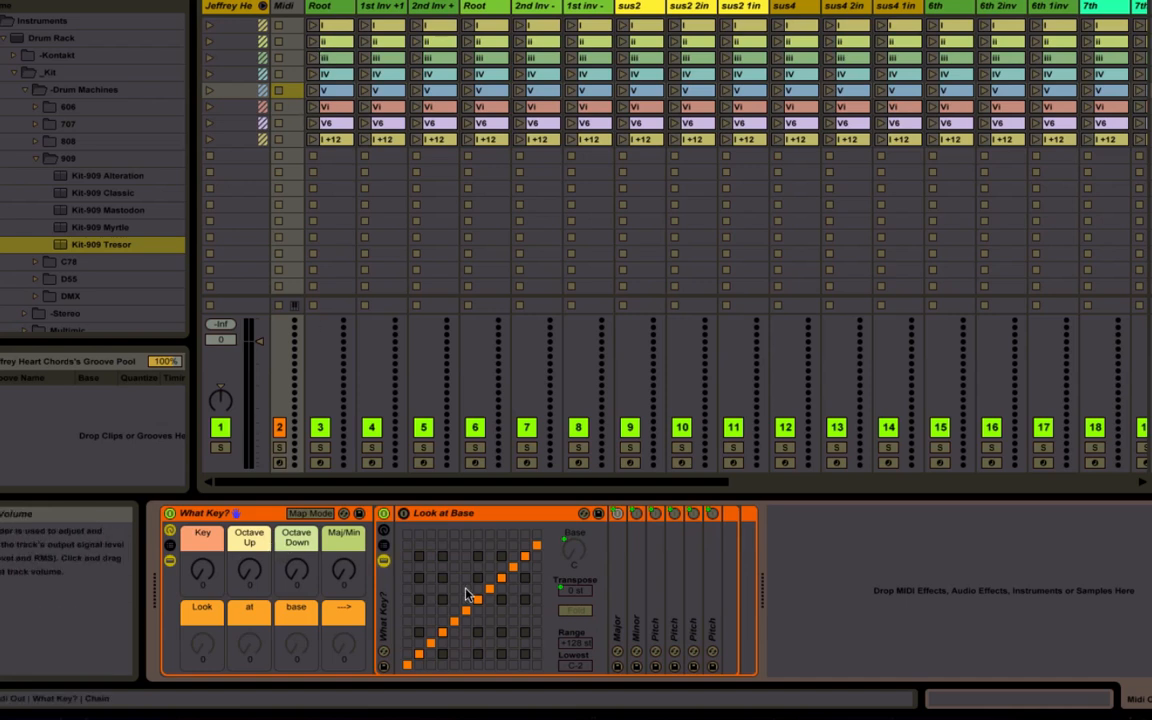
{"action": "left_click_drag", "start_coordinate": [342, 567], "coordinate": [342, 440]}
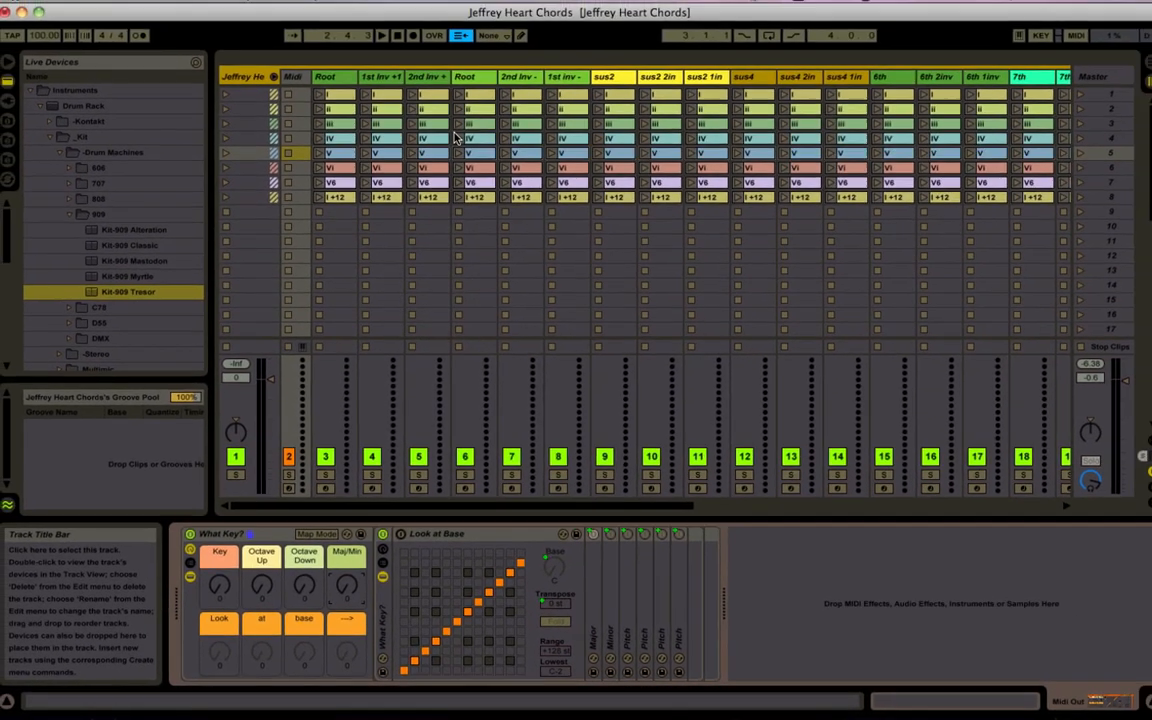
Look over the chord tracks from end to end, examining the Root, sus2 and sus4 tracks and their inversions.
{"action": "scroll", "coordinate": [457, 138], "scroll_direction": "right", "scroll_amount": 10}
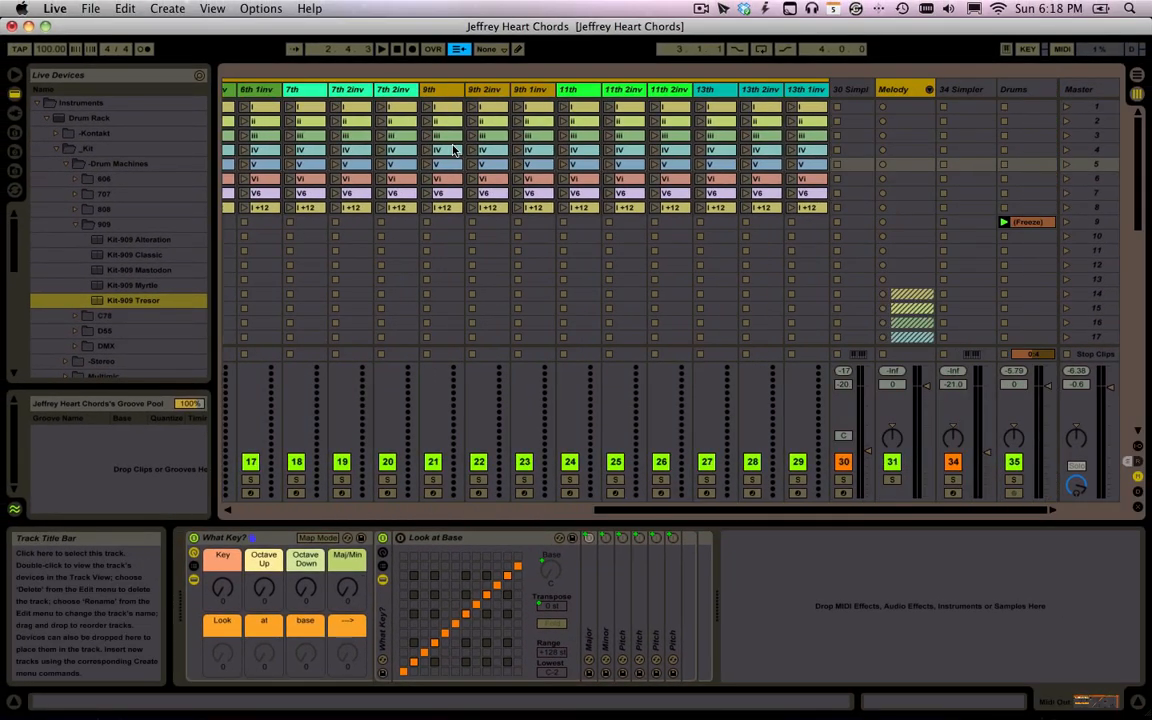
{"action": "scroll", "coordinate": [455, 148], "scroll_direction": "left", "scroll_amount": 10}
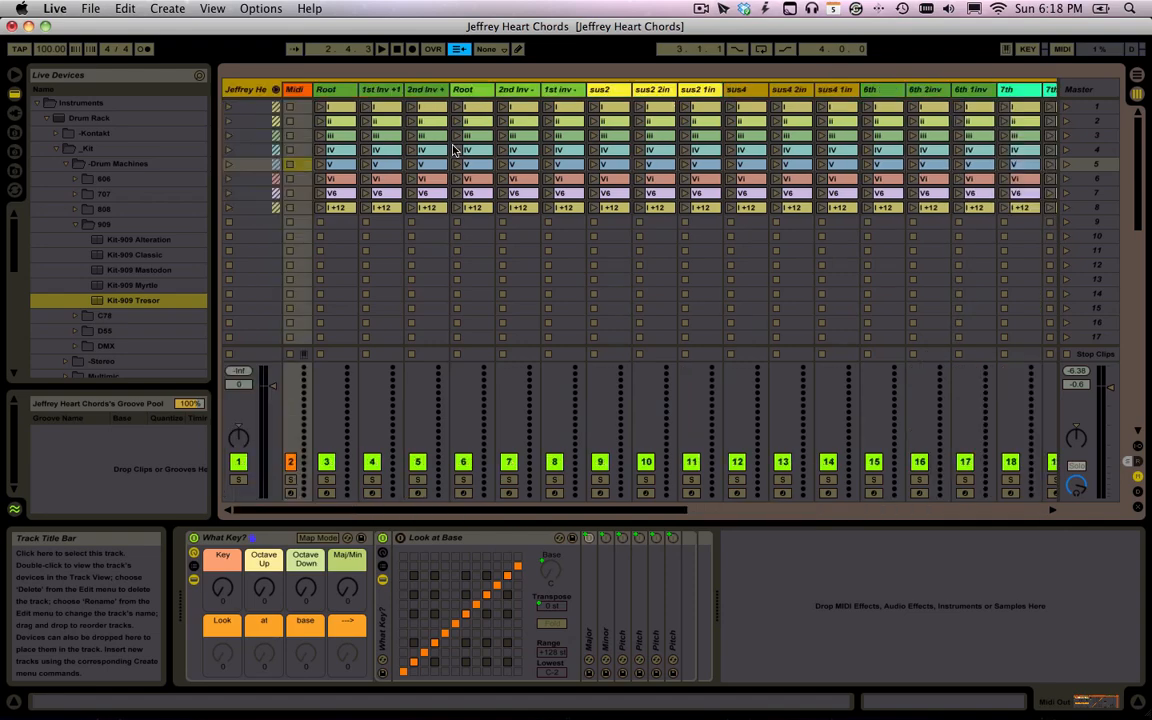
{"action": "left_click", "coordinate": [334, 90]}
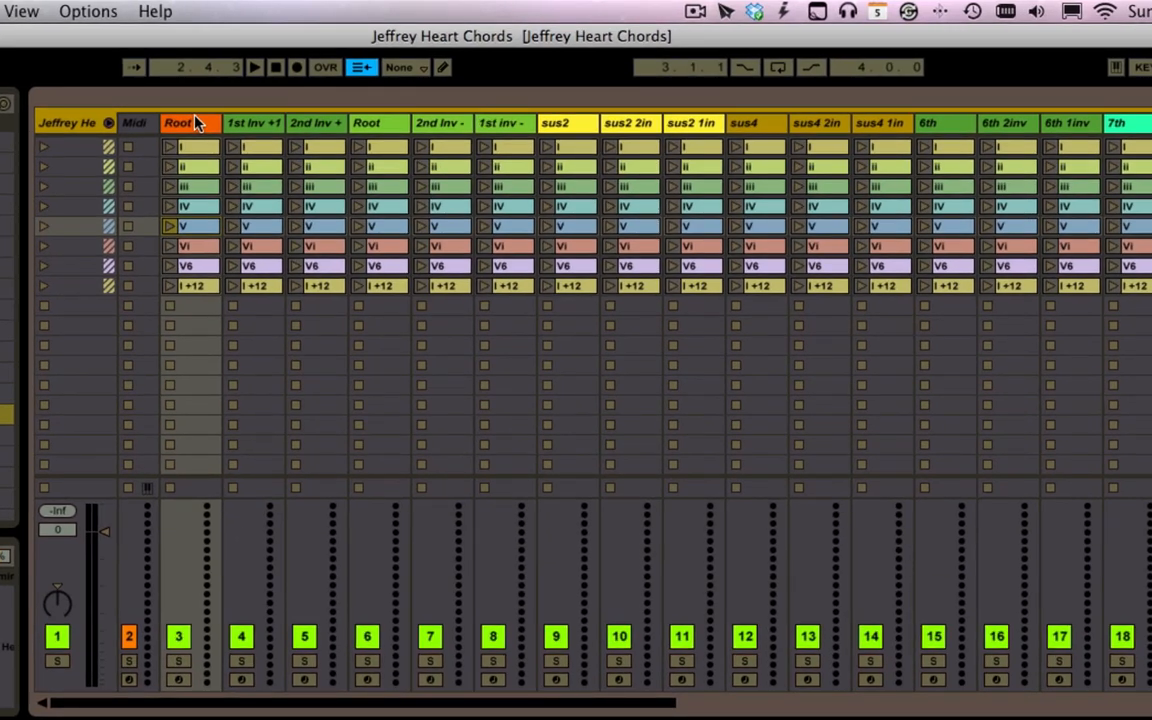
{"action": "left_click", "coordinate": [750, 124]}
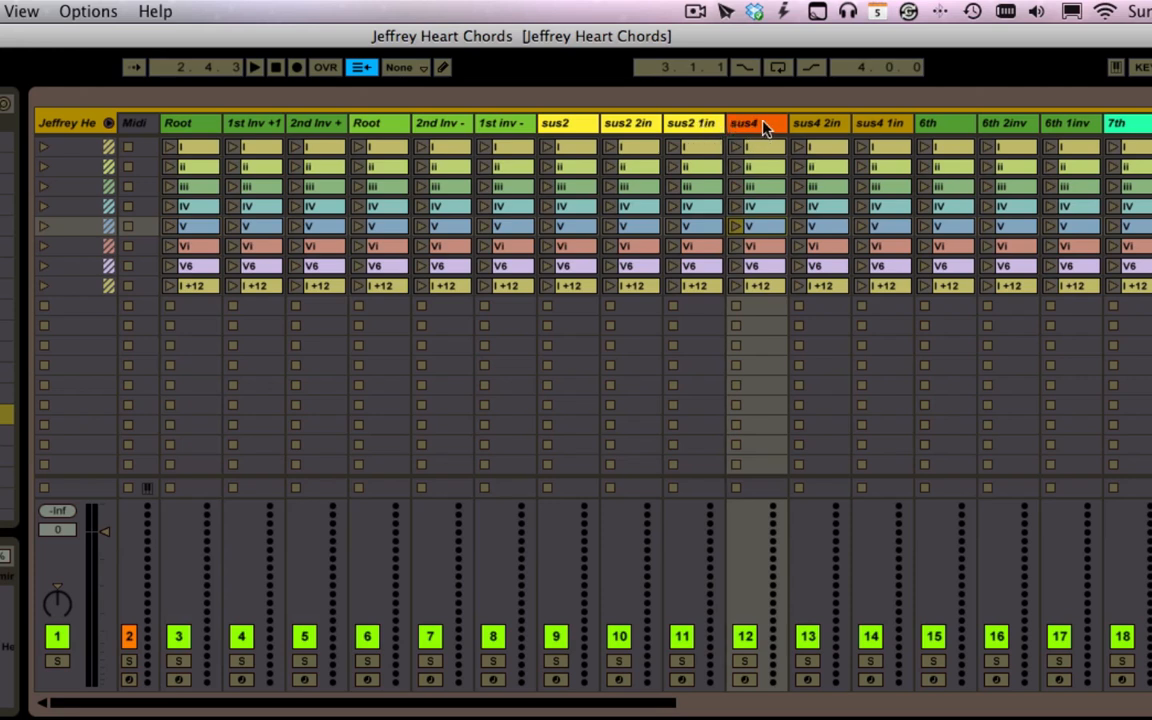
{"action": "left_click", "coordinate": [645, 121]}
{"action": "left_click", "coordinate": [686, 121]}
{"action": "left_click", "coordinate": [754, 121]}
Enter key mapping mode and delete all existing computer-key assignments of the set.
{"action": "key", "text": "super+k"}
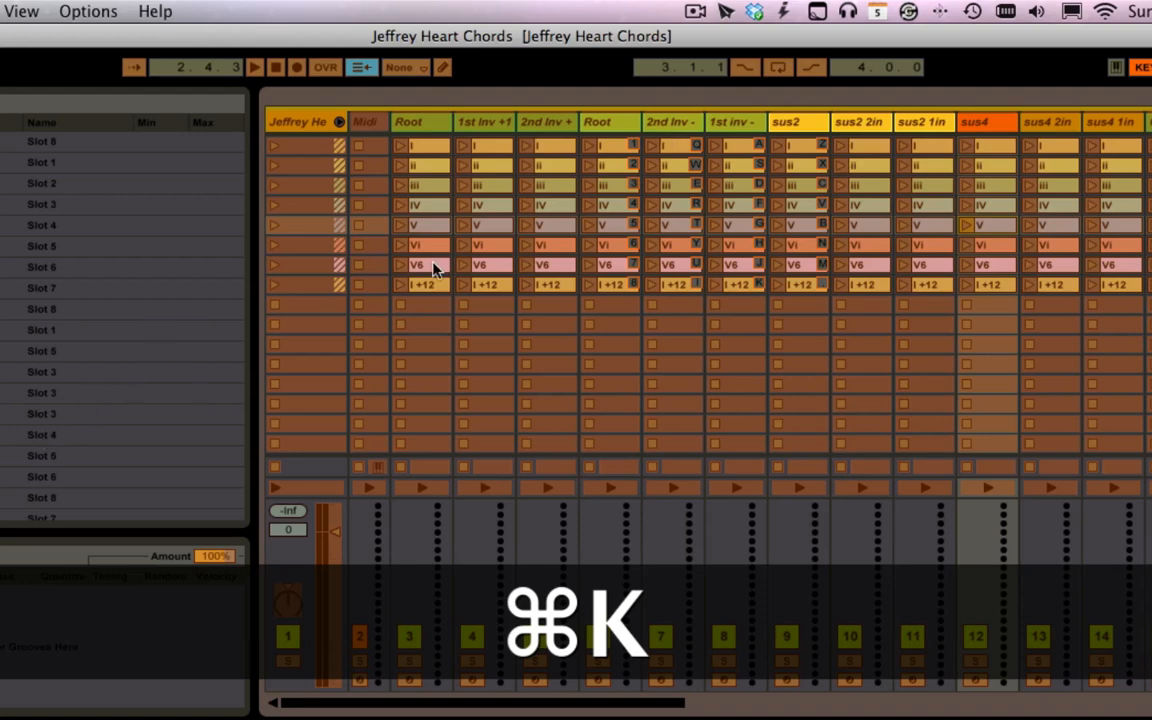
{"action": "left_click", "coordinate": [617, 148]}
{"action": "left_click", "coordinate": [620, 167]}
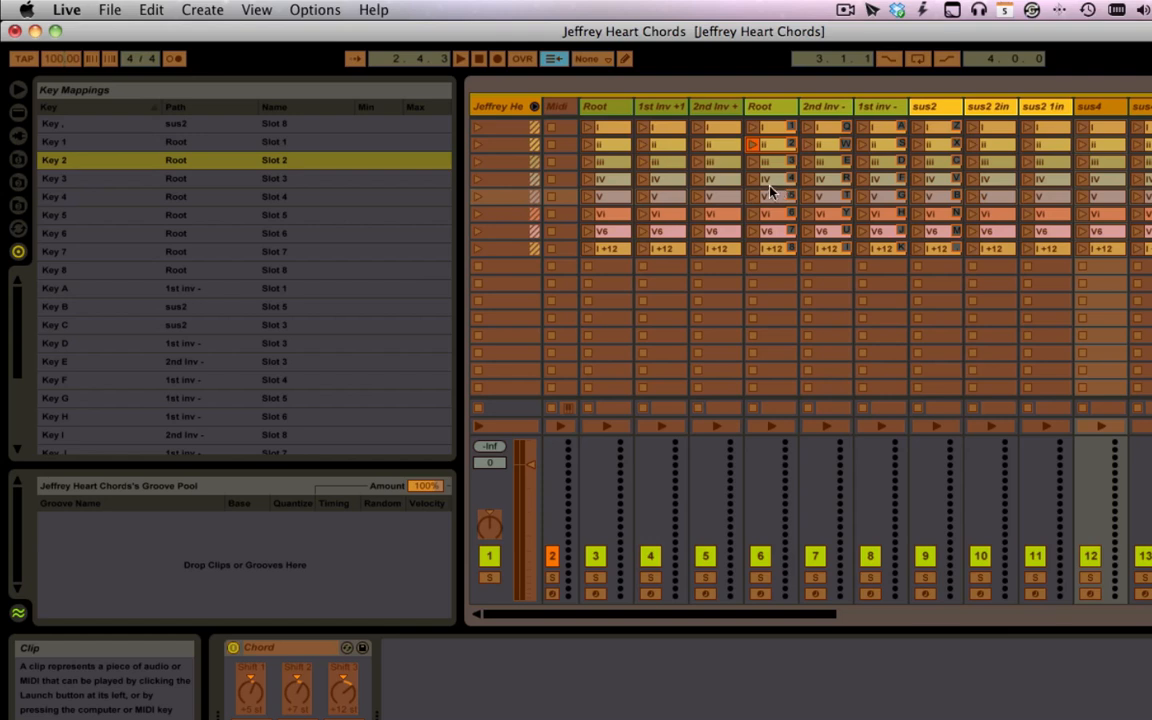
{"action": "left_click", "coordinate": [440, 176]}
{"action": "key", "text": "super+a"}
{"action": "key", "text": "Delete"}
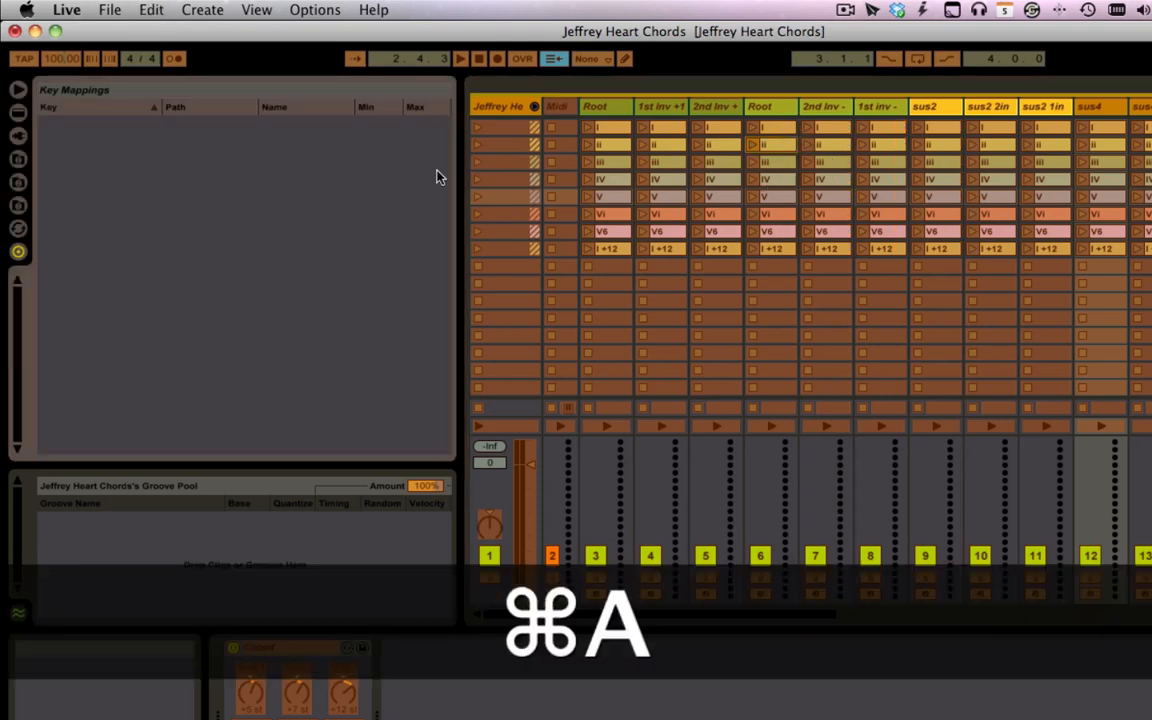
Map computer keys 1 to 8, in order, to the eight clips I through I +12 of the Root track numbered 6.
{"action": "left_click", "coordinate": [784, 131]}
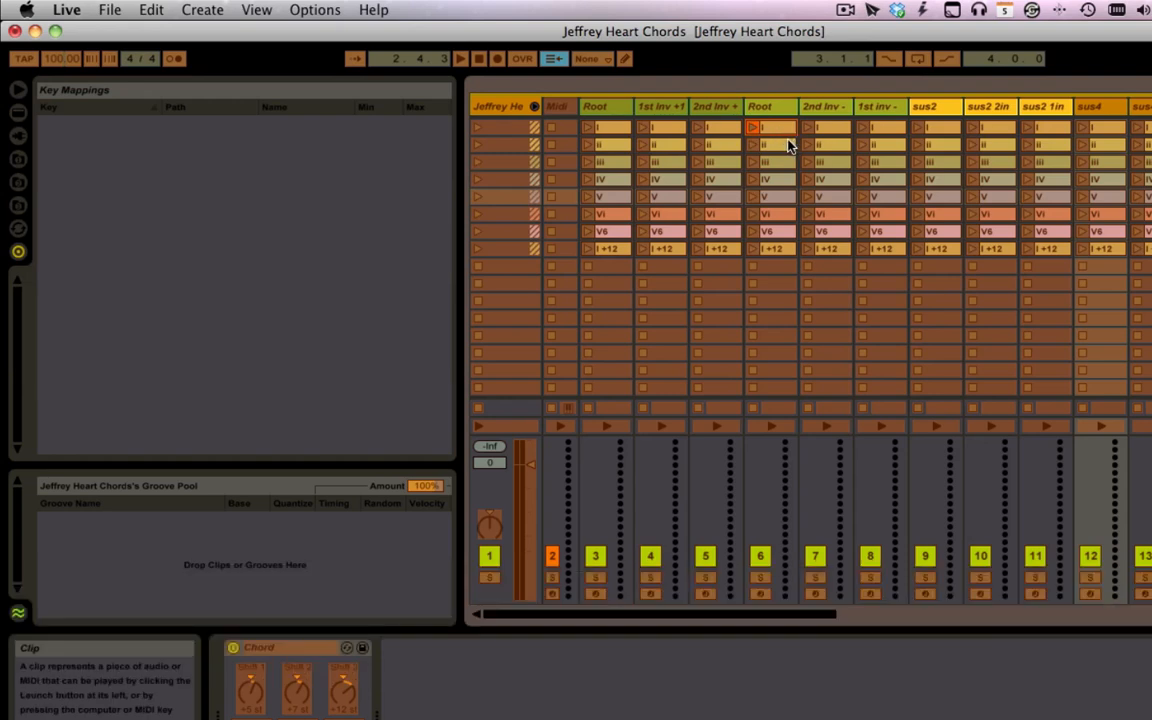
{"action": "key", "text": "1"}
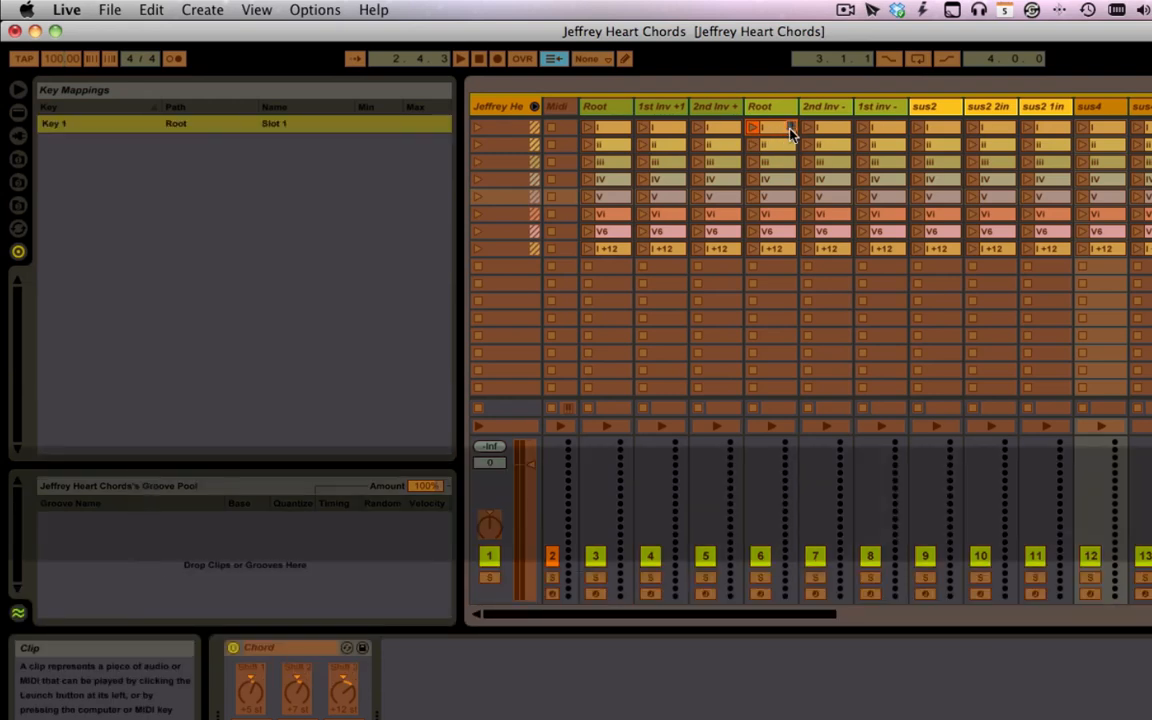
{"action": "left_click", "coordinate": [789, 146]}
{"action": "key", "text": "2"}
{"action": "left_click", "coordinate": [789, 163]}
{"action": "key", "text": "3"}
{"action": "left_click", "coordinate": [789, 180]}
{"action": "key", "text": "4"}
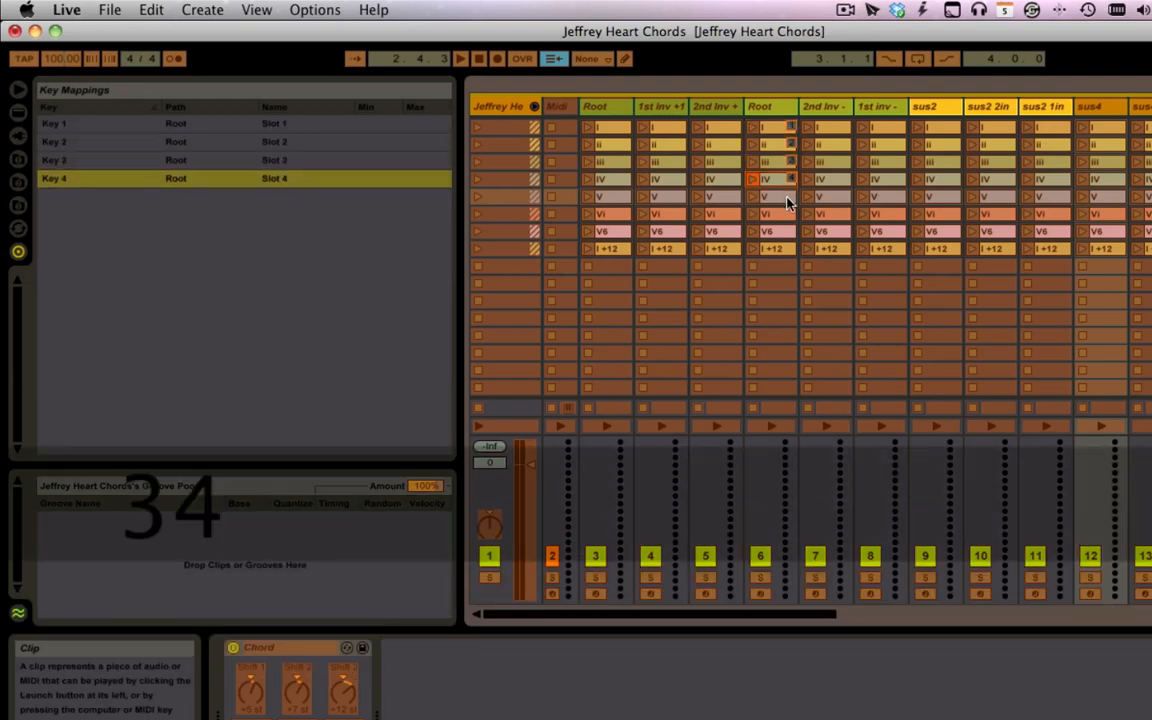
{"action": "left_click", "coordinate": [787, 199]}
{"action": "key", "text": "5"}
{"action": "left_click", "coordinate": [788, 215]}
{"action": "key", "text": "6"}
{"action": "left_click", "coordinate": [788, 232]}
{"action": "key", "text": "7"}
{"action": "left_click", "coordinate": [789, 249]}
{"action": "key", "text": "8"}
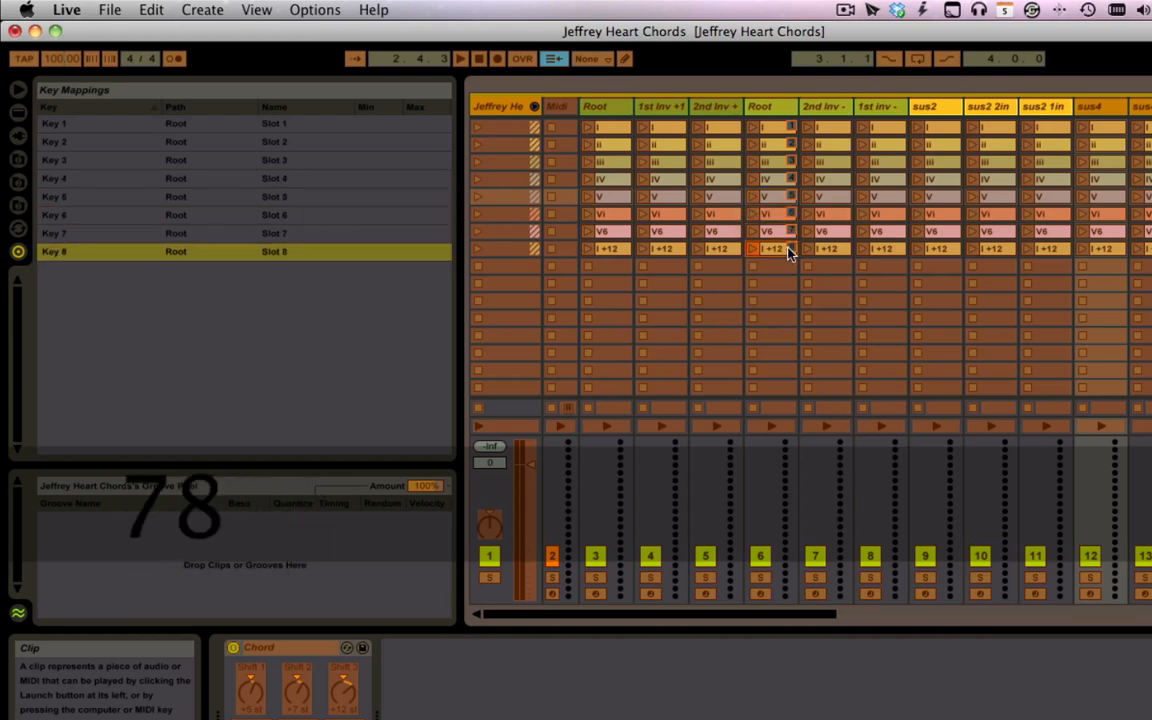
Map computer keys Q, W, E, R, T, Y, U and I to the 2nd Inv - track's eight clips, and leave key mapping mode.
{"action": "left_click", "coordinate": [827, 129]}
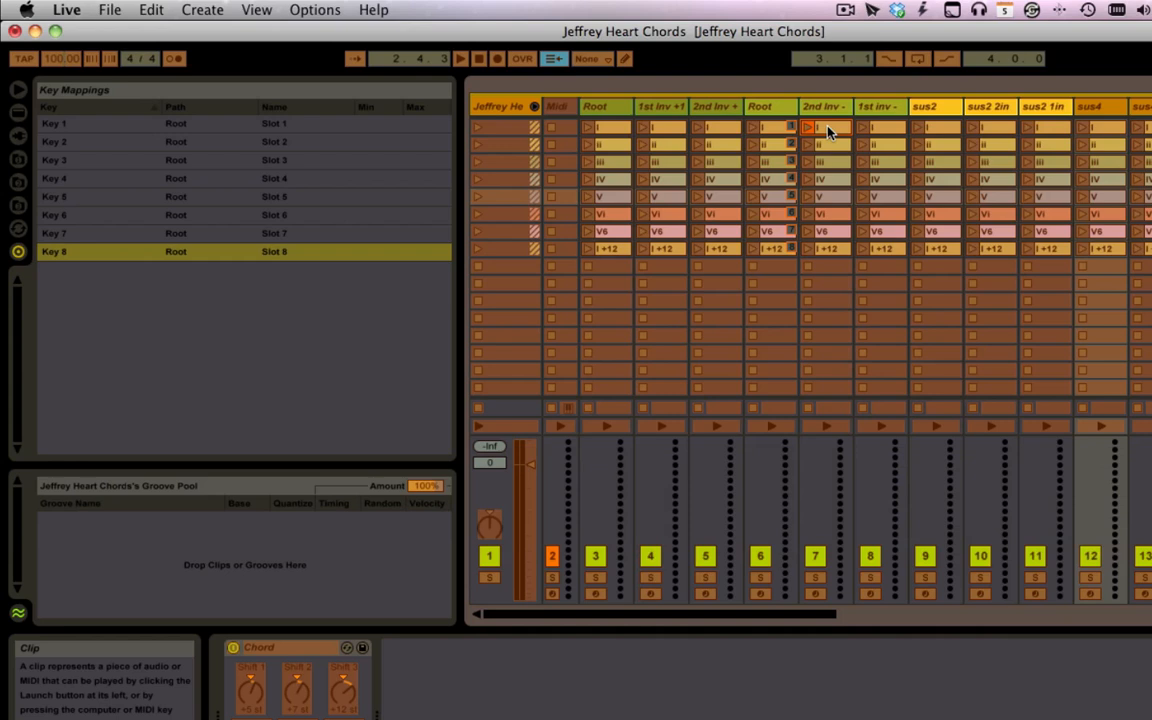
{"action": "key", "text": "q"}
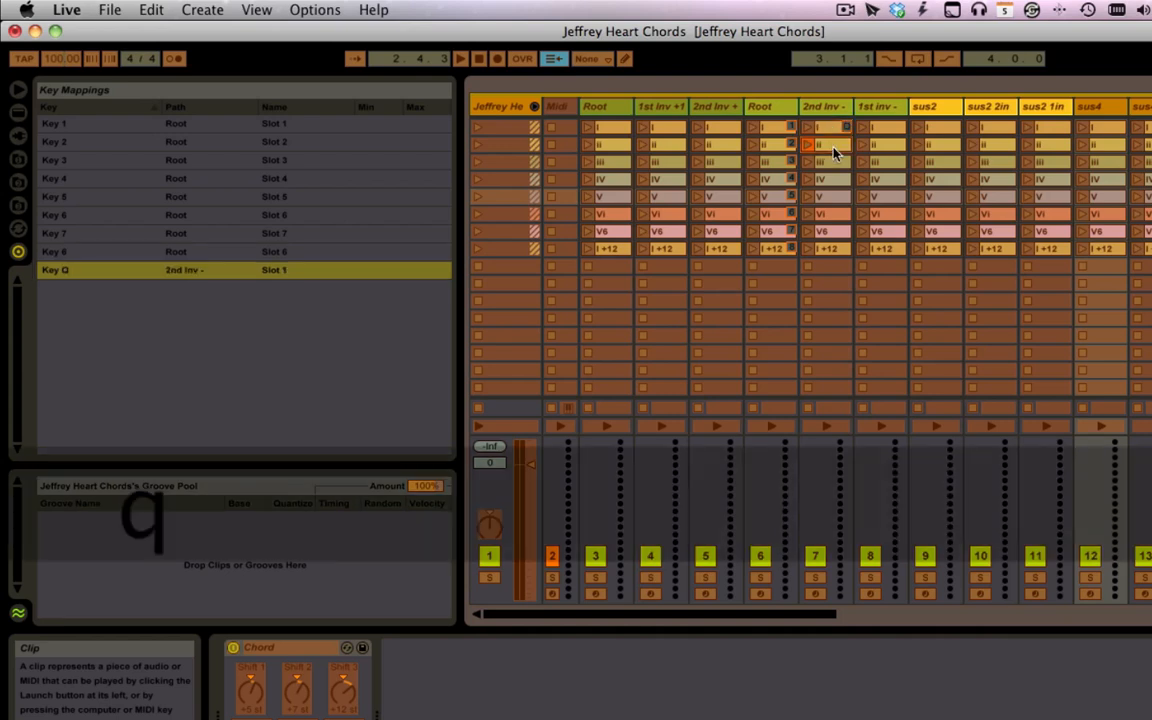
{"action": "key", "text": "w"}
{"action": "left_click", "coordinate": [836, 163]}
{"action": "key", "text": "e"}
{"action": "left_click", "coordinate": [838, 180]}
{"action": "key", "text": "r"}
{"action": "left_click", "coordinate": [838, 197]}
{"action": "key", "text": "t"}
{"action": "left_click", "coordinate": [838, 214]}
{"action": "key", "text": "y"}
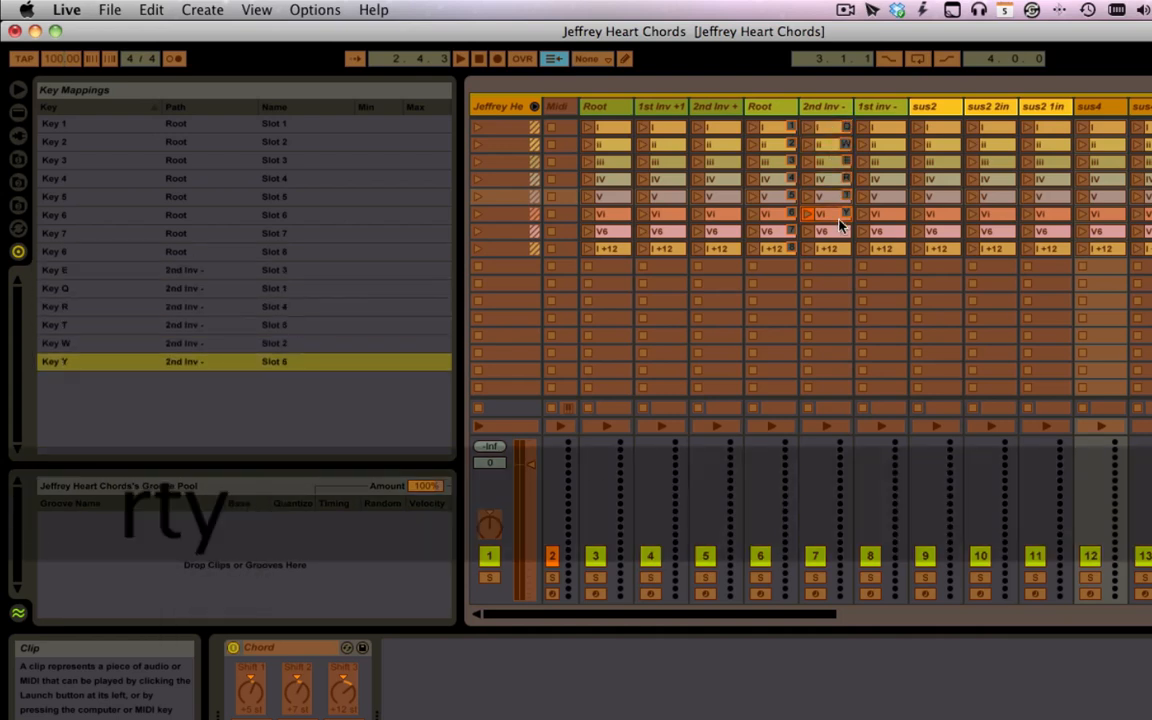
{"action": "left_click", "coordinate": [839, 231]}
{"action": "key", "text": "u"}
{"action": "left_click", "coordinate": [841, 248]}
{"action": "key", "text": "i"}
{"action": "key", "text": "super+k"}
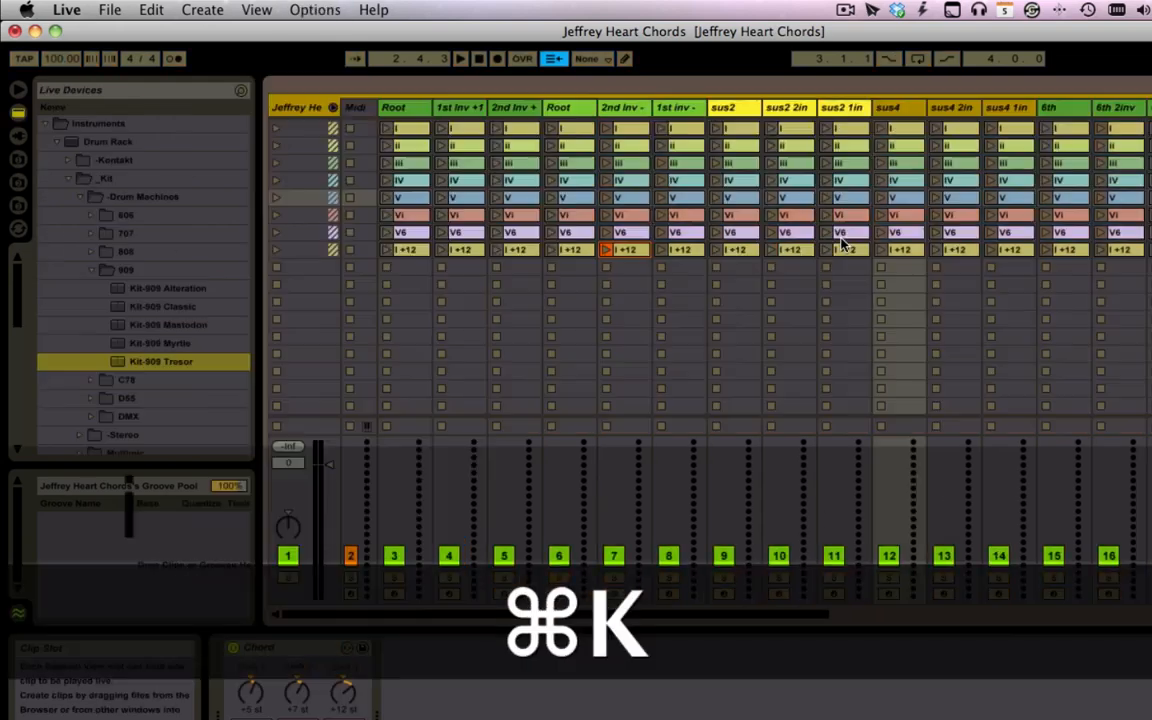
Test the new key assignments by alternating the I and ii chords of tracks 6 and 7, and stop playback.
{"action": "key", "text": "q"}
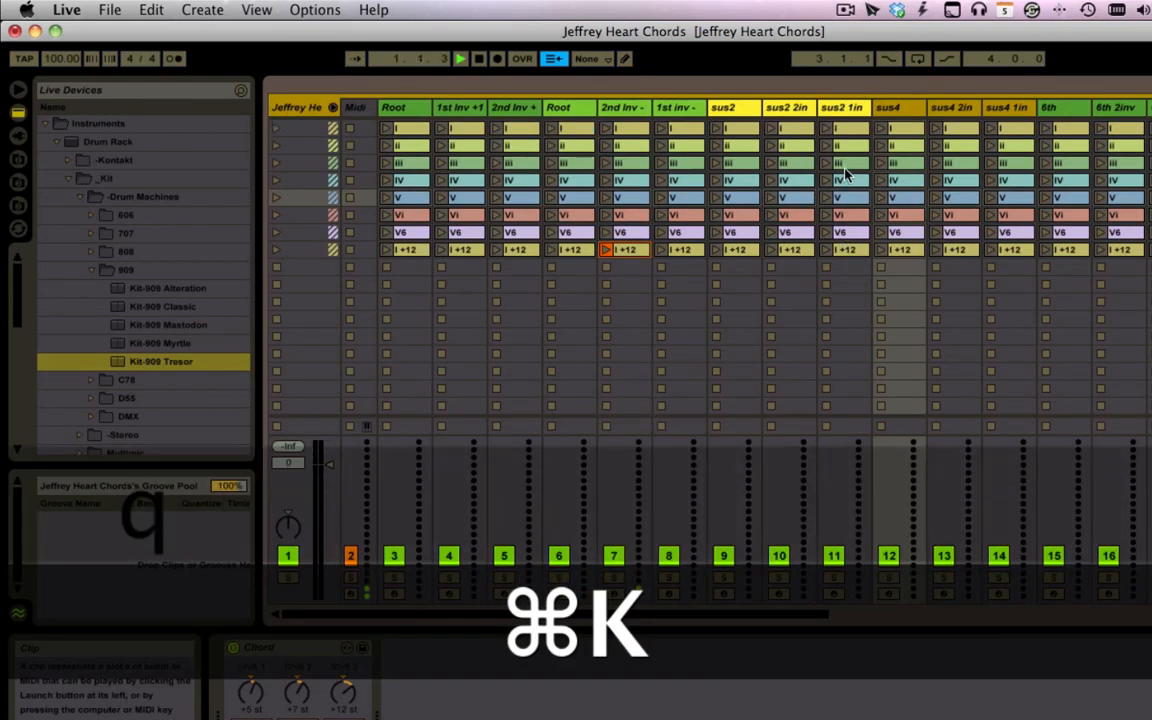
{"action": "key", "text": "q"}
{"action": "key", "text": "1"}
{"action": "key", "text": "1"}
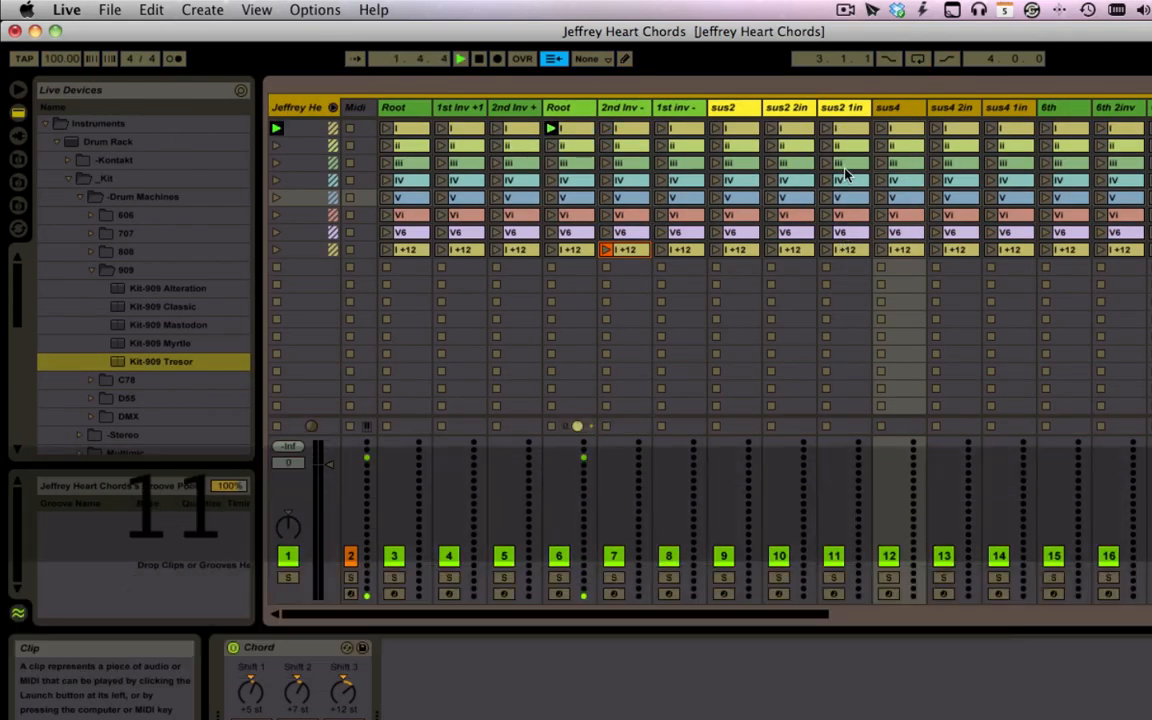
{"action": "key", "text": "w"}
{"action": "key", "text": "w"}
{"action": "key", "text": "2"}
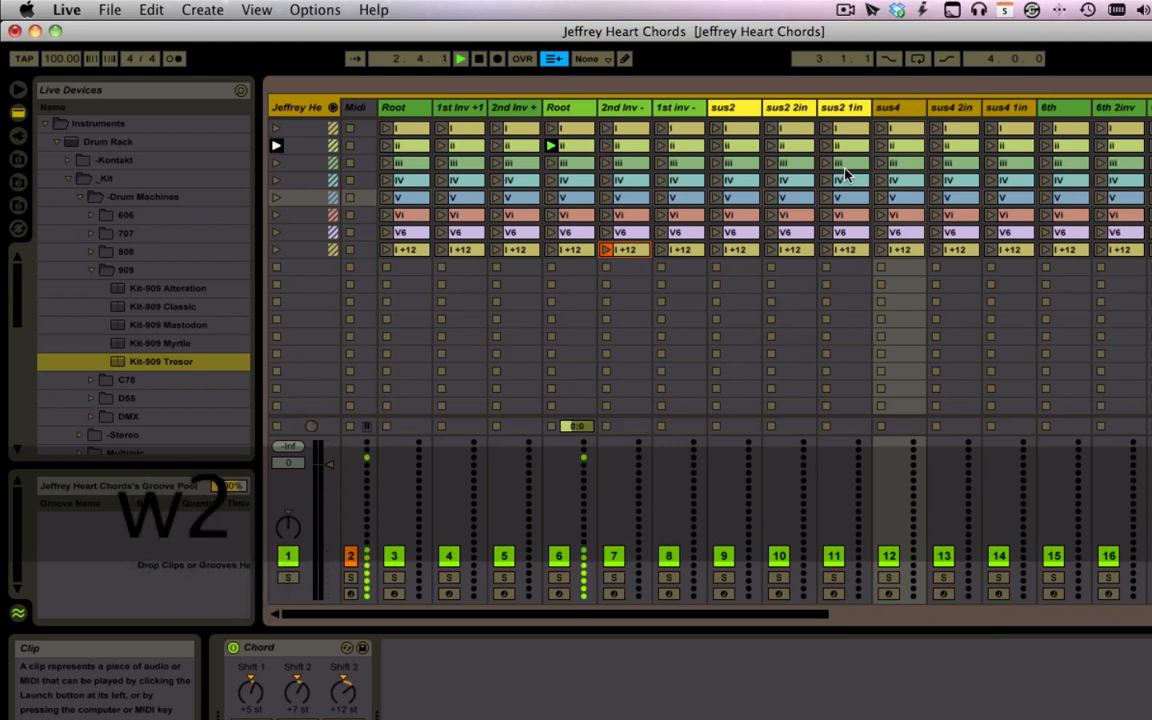
{"action": "key", "text": "1"}
{"action": "key", "text": "1"}
{"action": "key", "text": "1"}
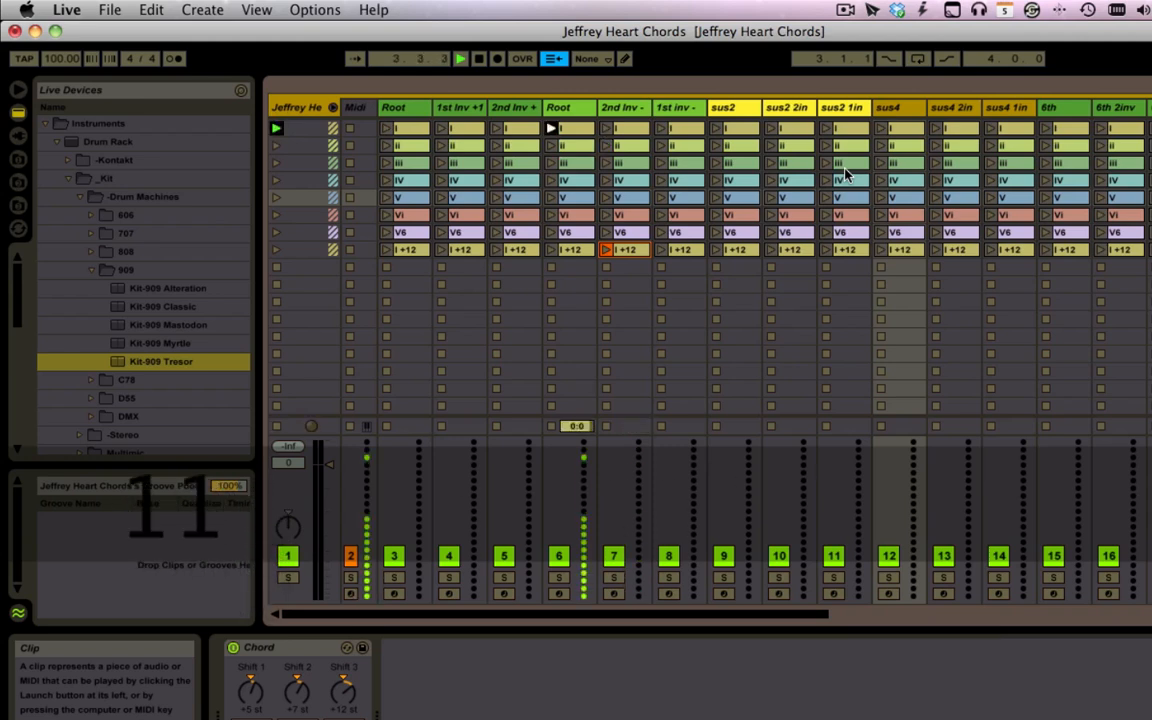
{"action": "key", "text": "q"}
{"action": "key", "text": "w"}
{"action": "key", "text": "w"}
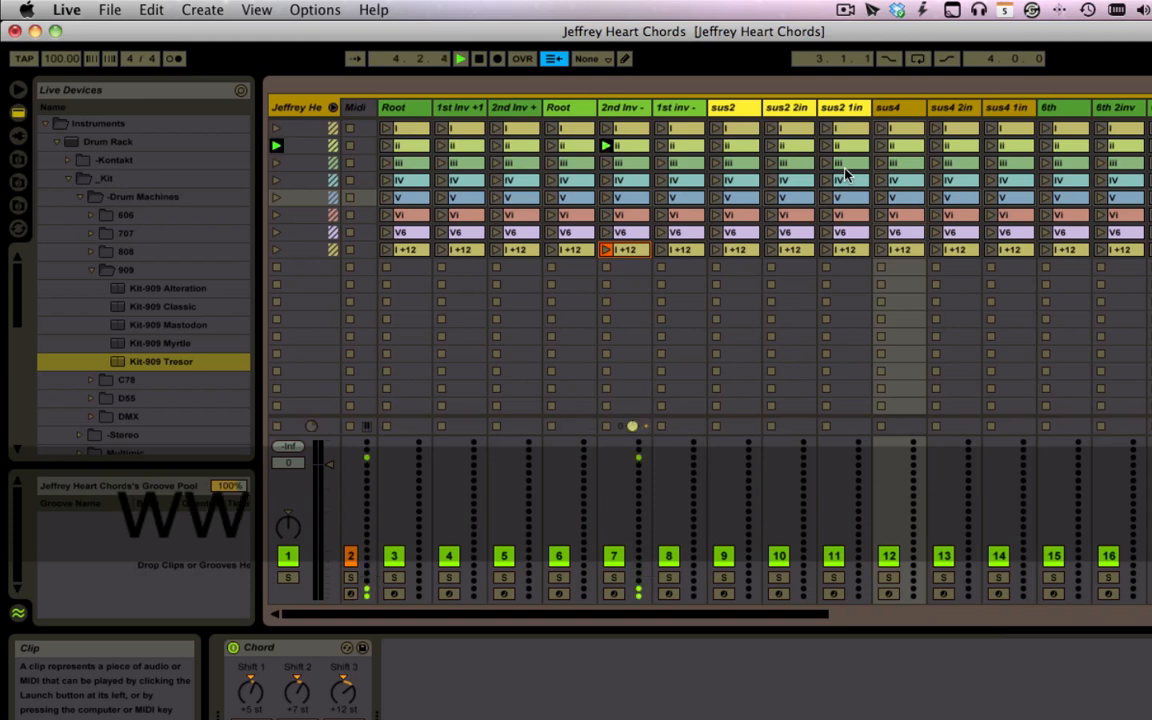
{"action": "key", "text": "w"}
{"action": "key", "text": "q"}
{"action": "key", "text": "1"}
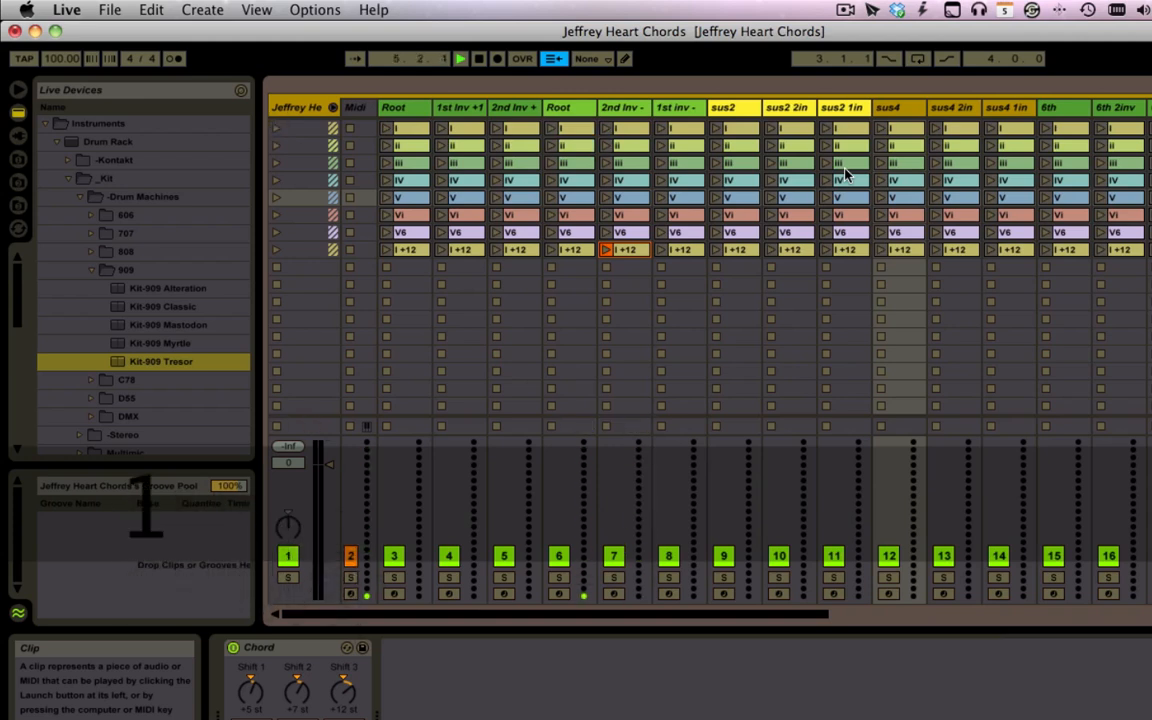
{"action": "key", "text": "space"}
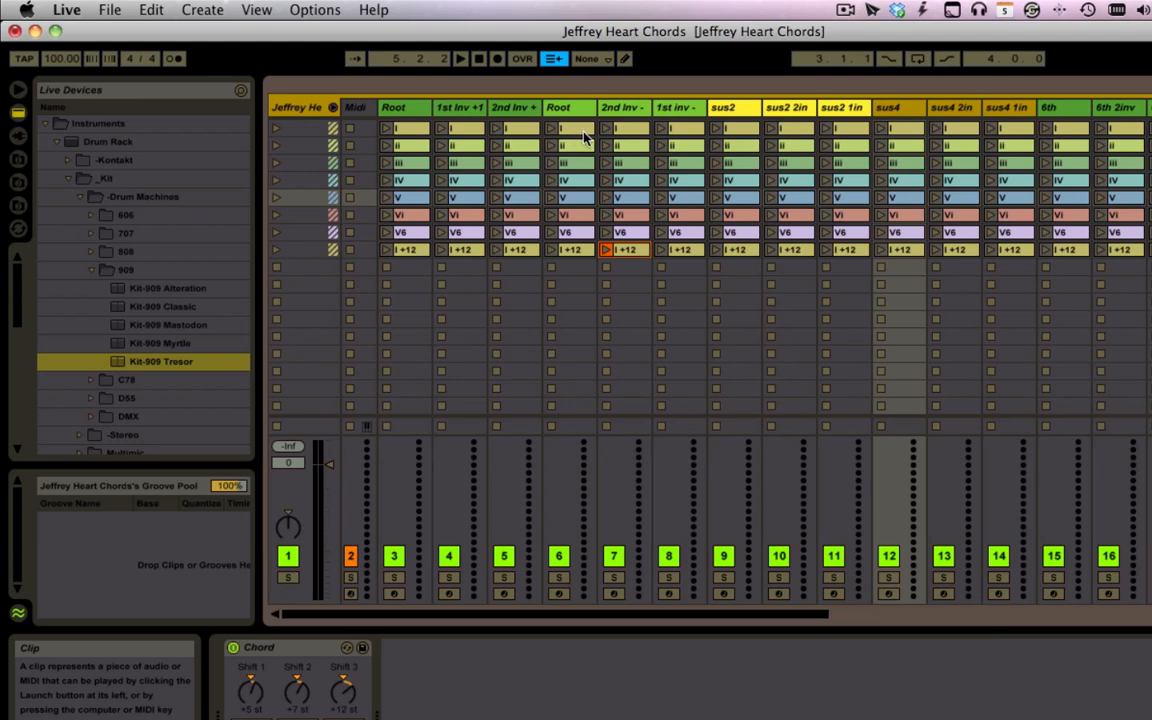
Play the I, IV, V, IV progression repeatedly with the mapped keys of the Root track numbered 6.
{"action": "key", "text": "1"}
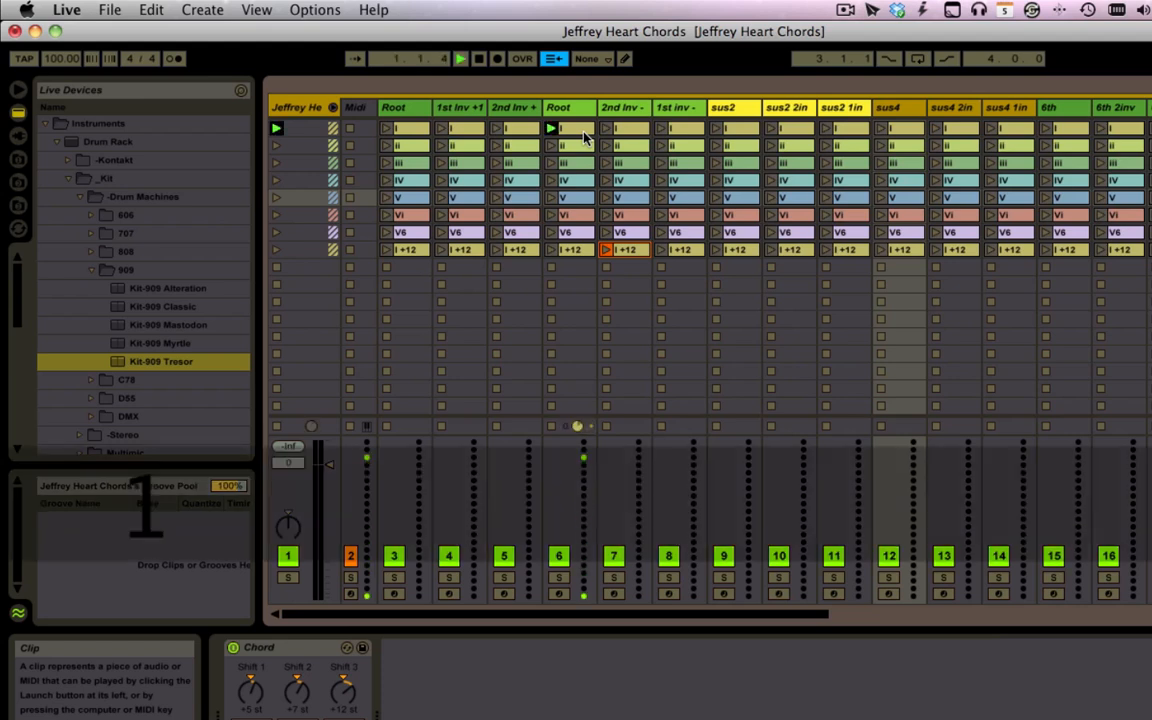
{"action": "key", "text": "4"}
{"action": "key", "text": "5"}
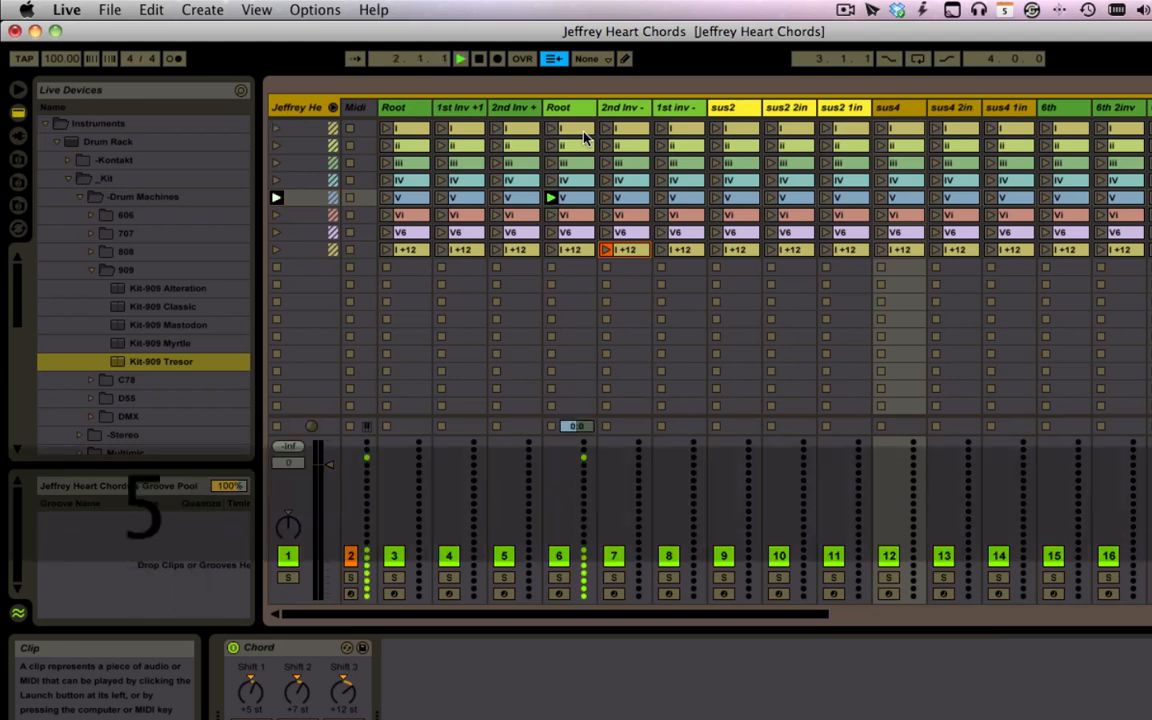
{"action": "key", "text": "4"}
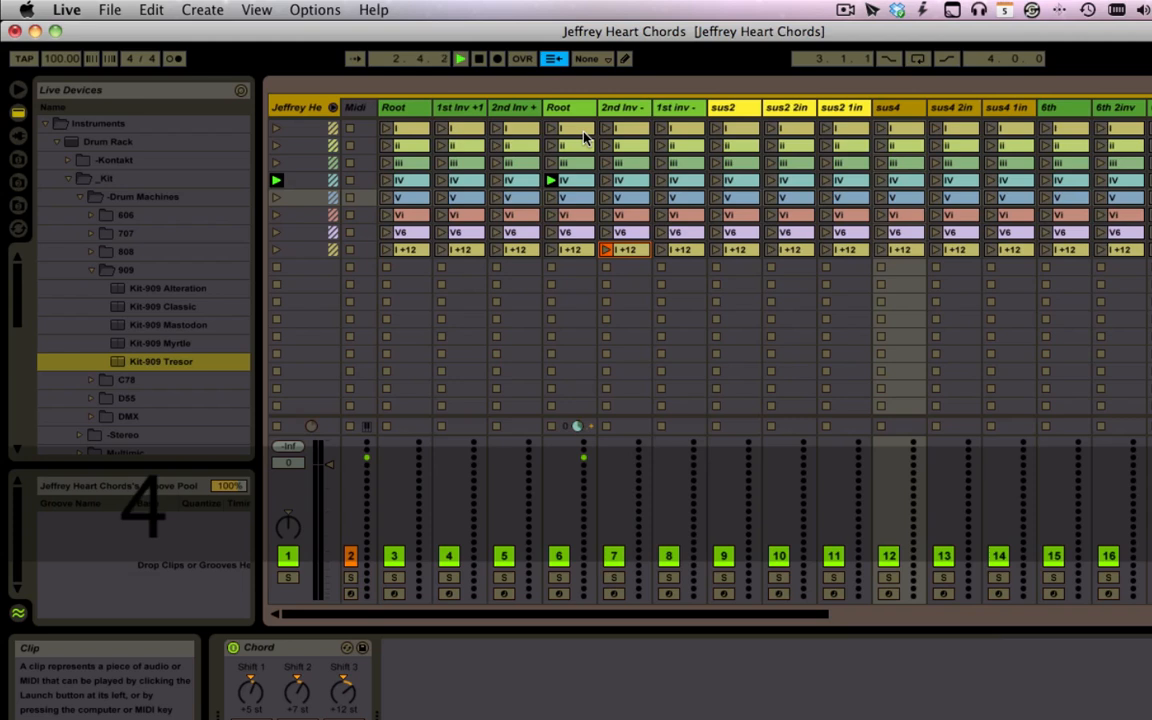
{"action": "key", "text": "1"}
{"action": "key", "text": "4"}
{"action": "key", "text": "5"}
{"action": "key", "text": "4"}
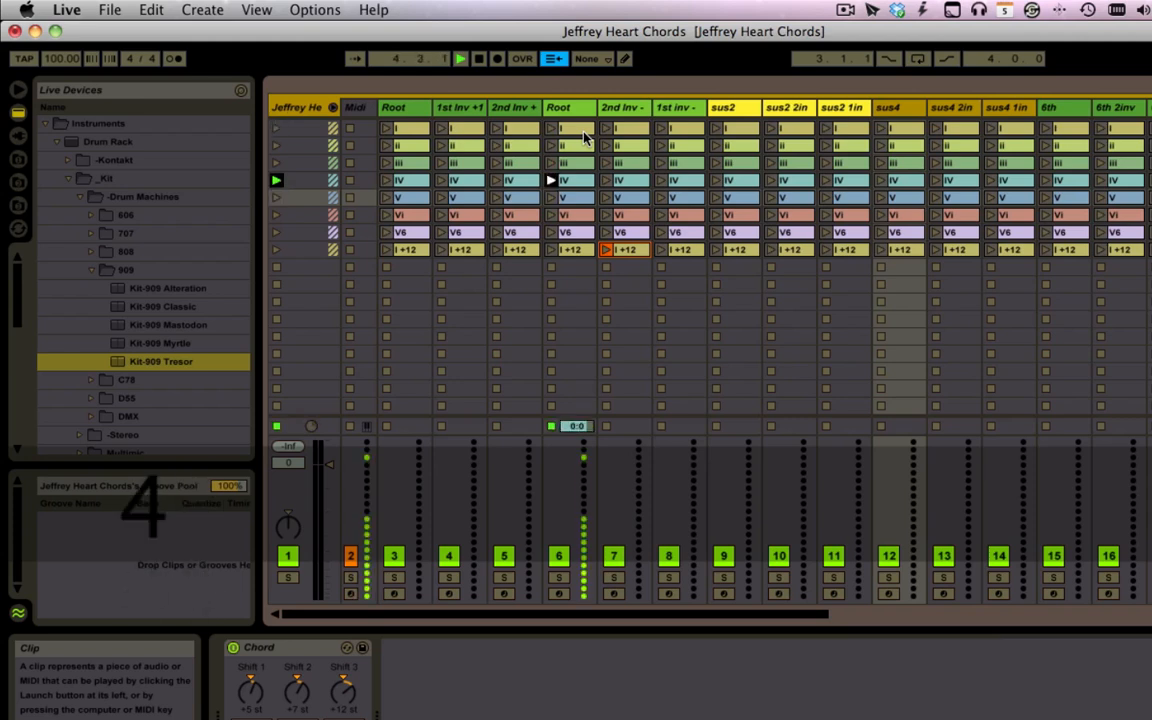
{"action": "key", "text": "1"}
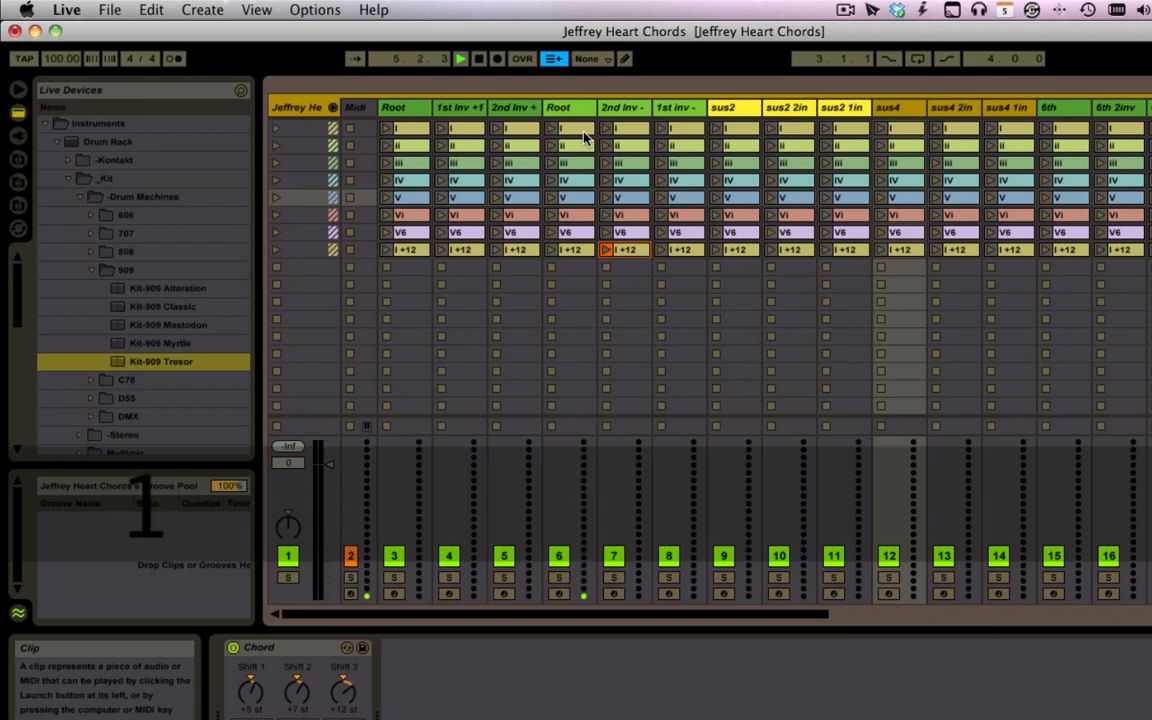
{"action": "key", "text": "4"}
{"action": "key", "text": "5"}
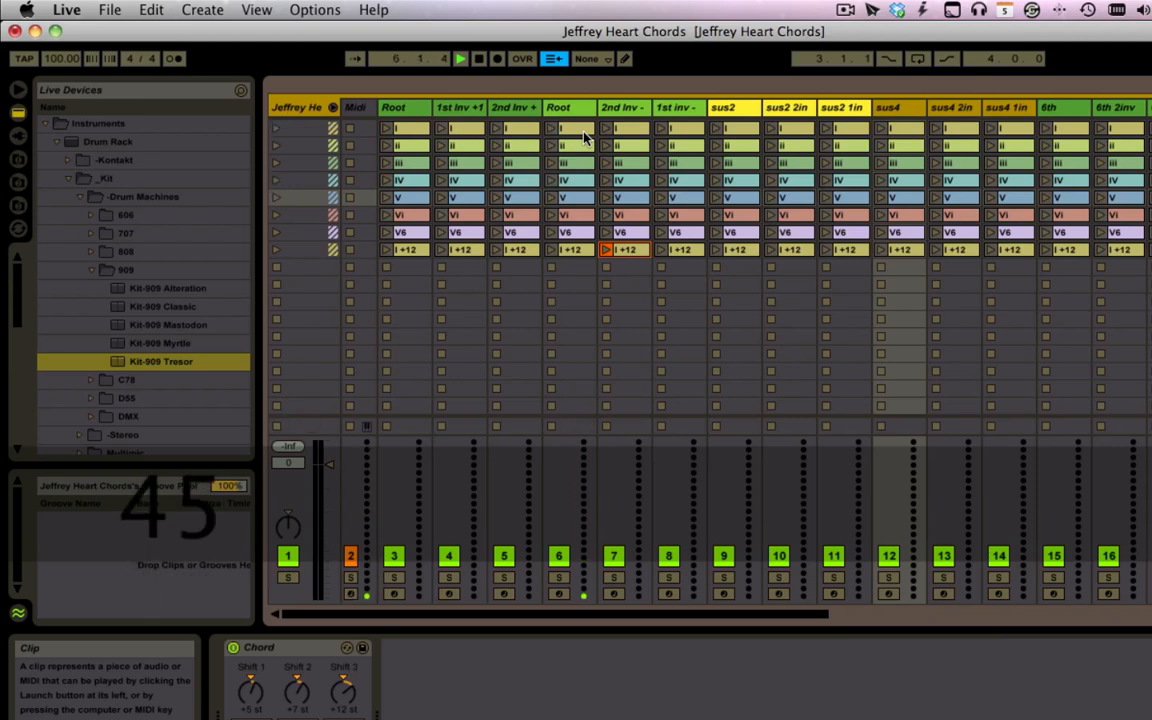
{"action": "key", "text": "5"}
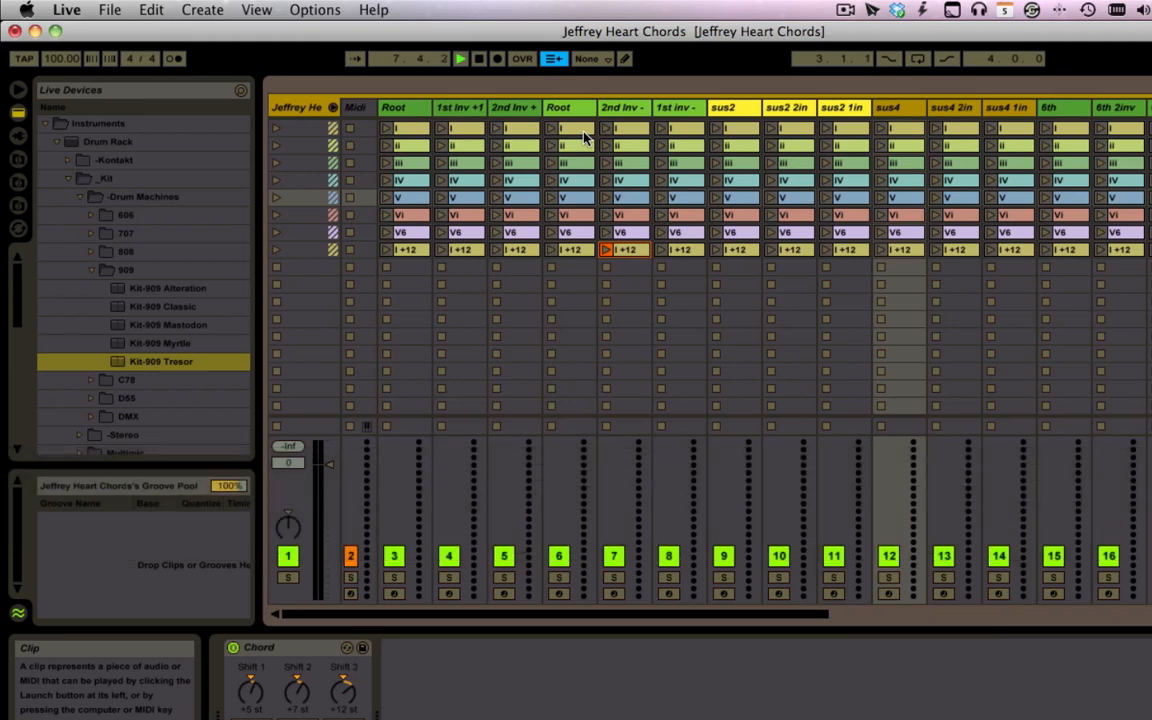
Compare the I chord of Root track 6 with the I chord of the 2nd Inv - track by triggering each several times.
{"action": "key", "text": "1"}
{"action": "key", "text": "1"}
{"action": "key", "text": "1"}
{"action": "key", "text": "1"}
{"action": "key", "text": "1"}
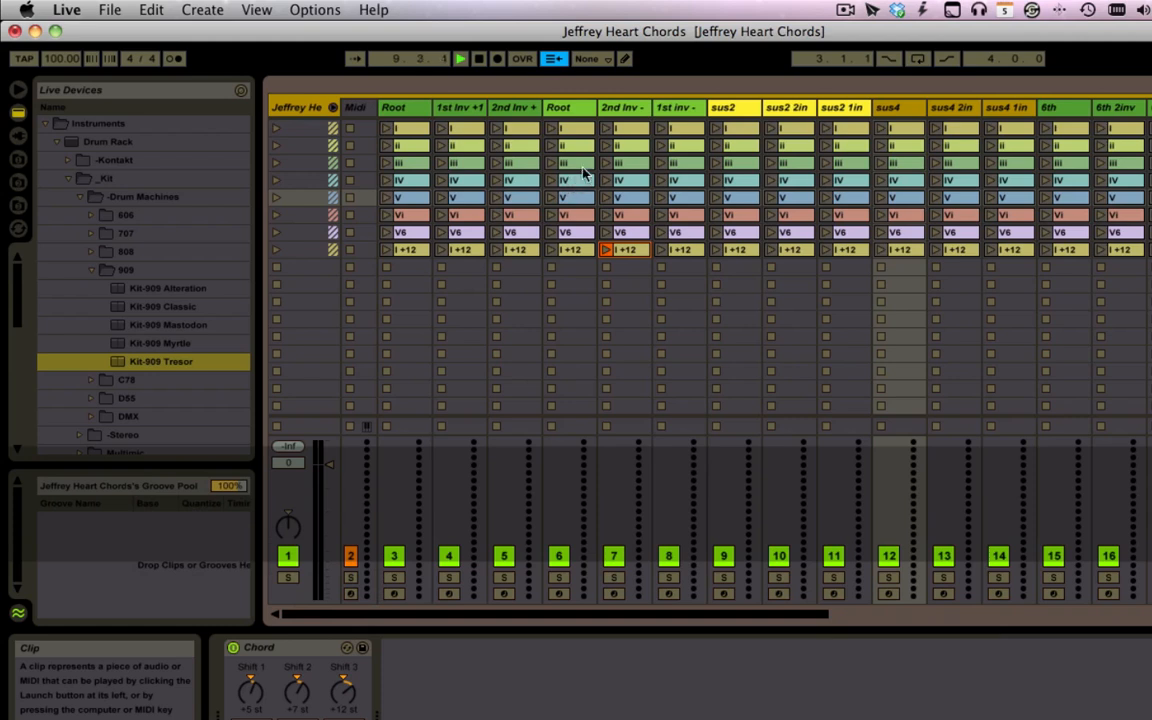
{"action": "key", "text": "q"}
{"action": "key", "text": "q"}
{"action": "key", "text": "q"}
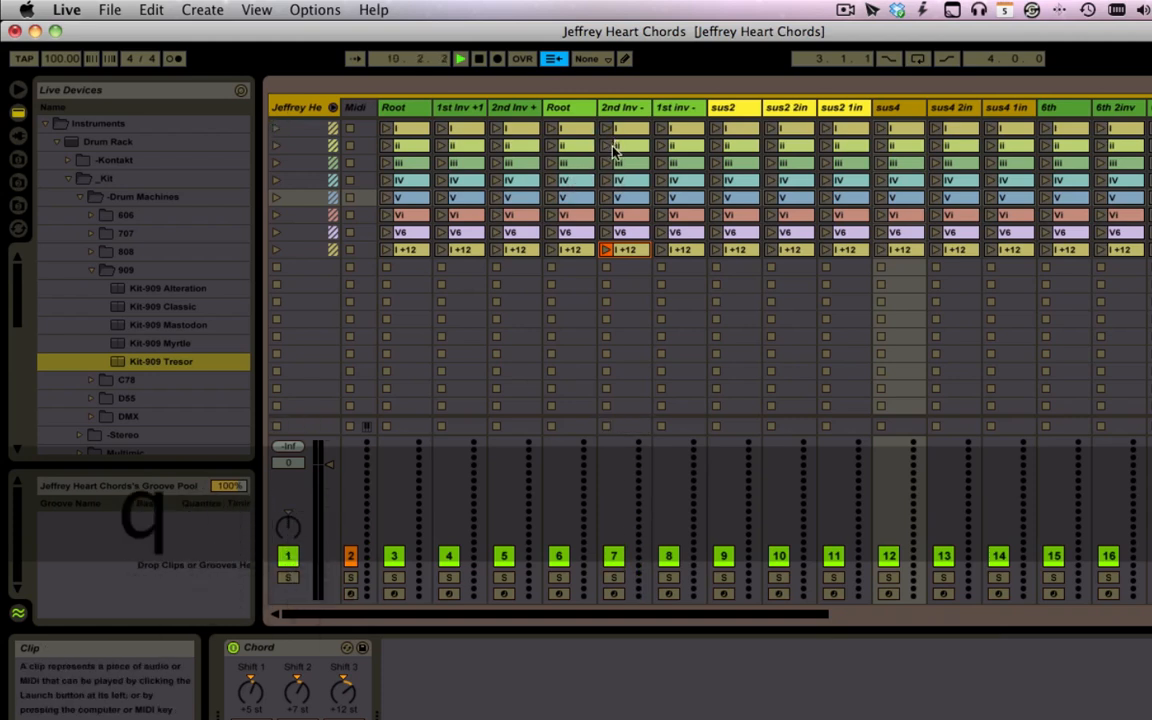
Play a progression of I, IV and V chords that mixes the Root track 6 and 2nd Inv - clips, and stop playback.
{"action": "key", "text": "1"}
{"action": "key", "text": "1"}
{"action": "key", "text": "4"}
{"action": "key", "text": "4"}
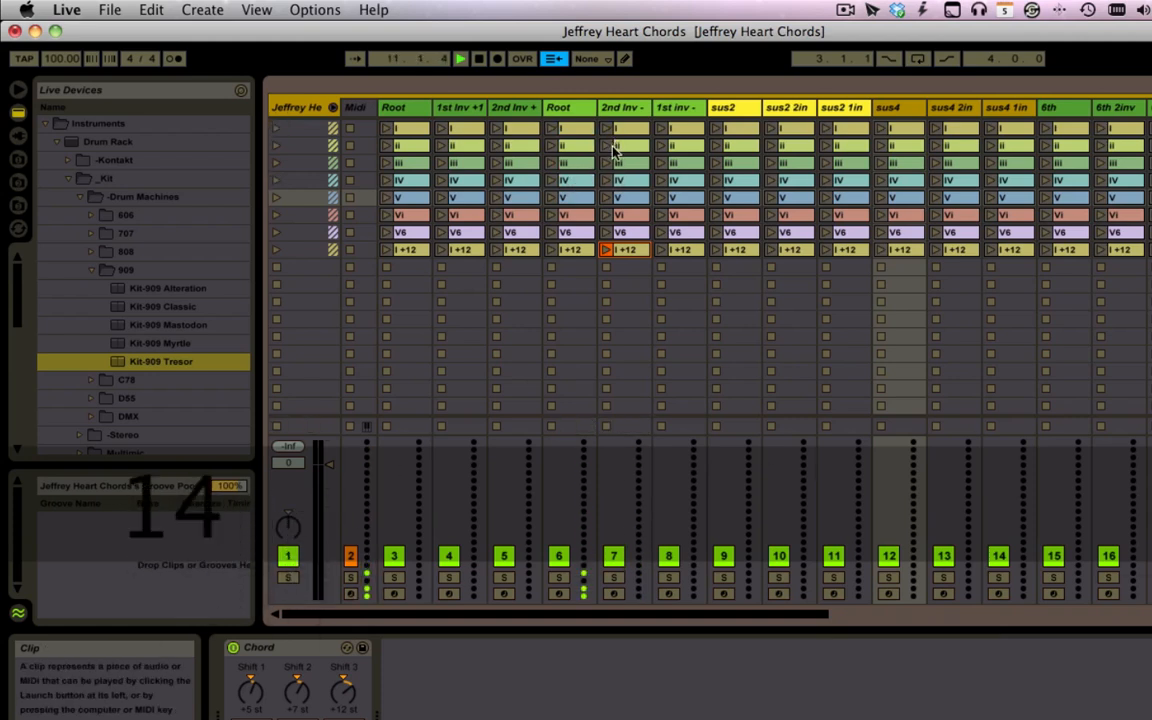
{"action": "key", "text": "5"}
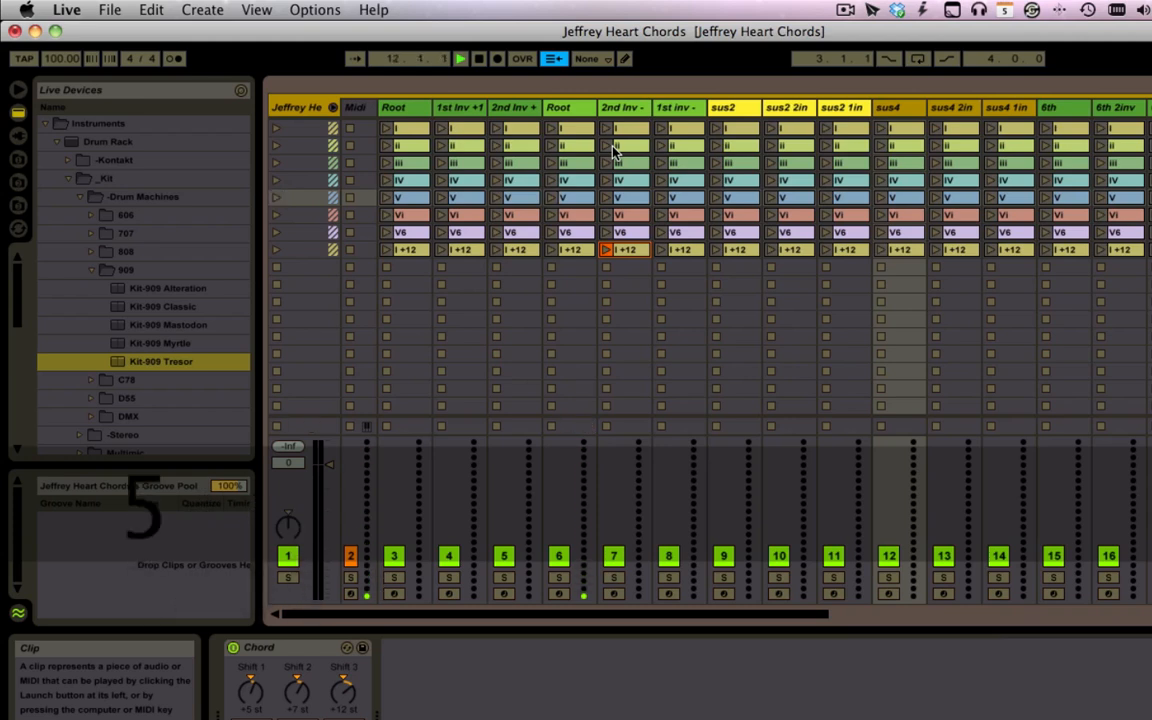
{"action": "key", "text": "r"}
{"action": "key", "text": "r"}
{"action": "key", "text": "1"}
{"action": "key", "text": "1"}
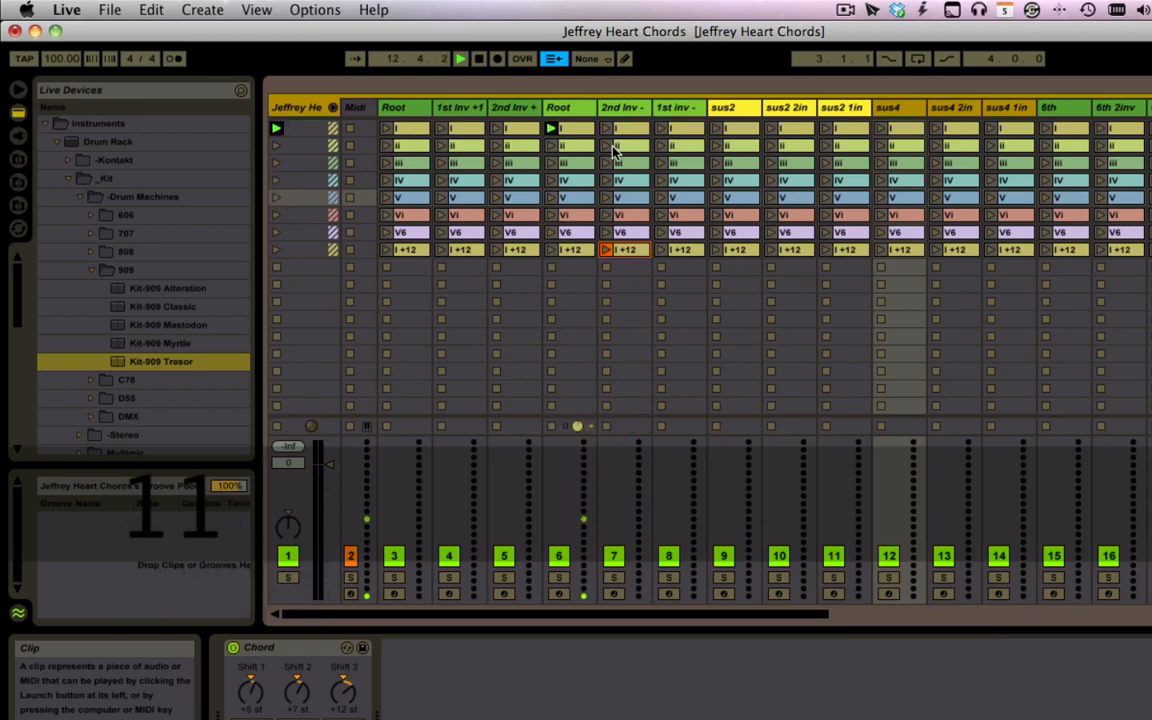
{"action": "key", "text": "r"}
{"action": "key", "text": "t"}
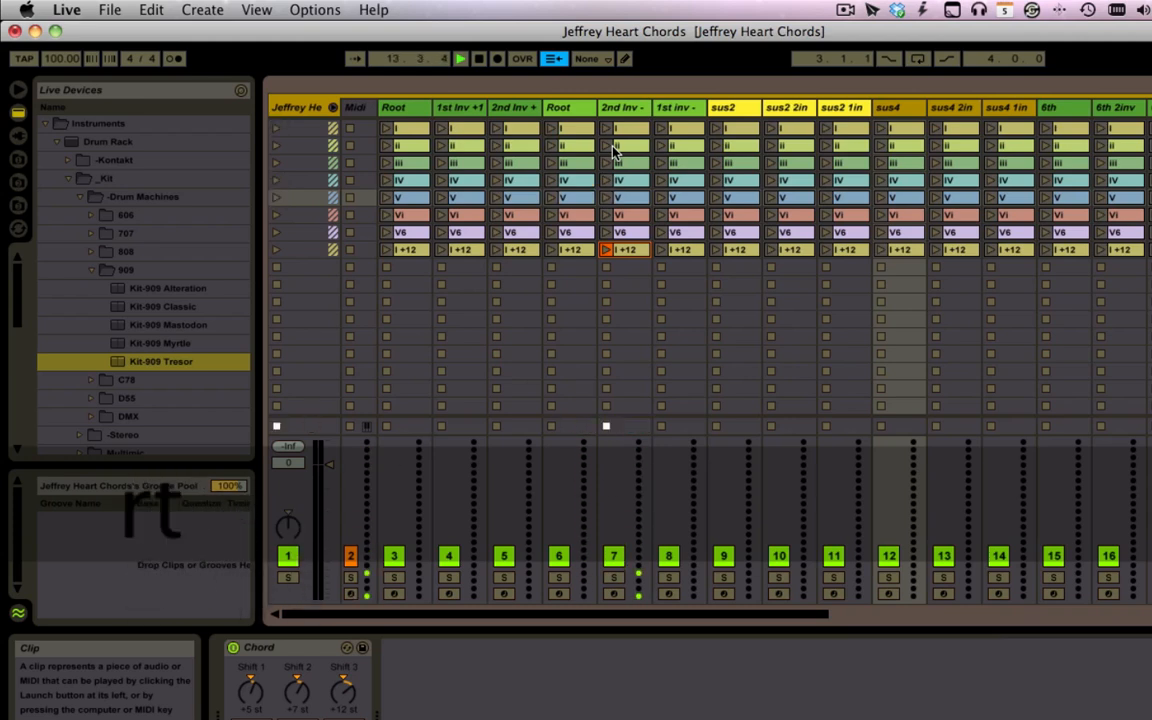
{"action": "key", "text": "t"}
{"action": "key", "text": "5"}
{"action": "key", "text": "5"}
{"action": "key", "text": "q"}
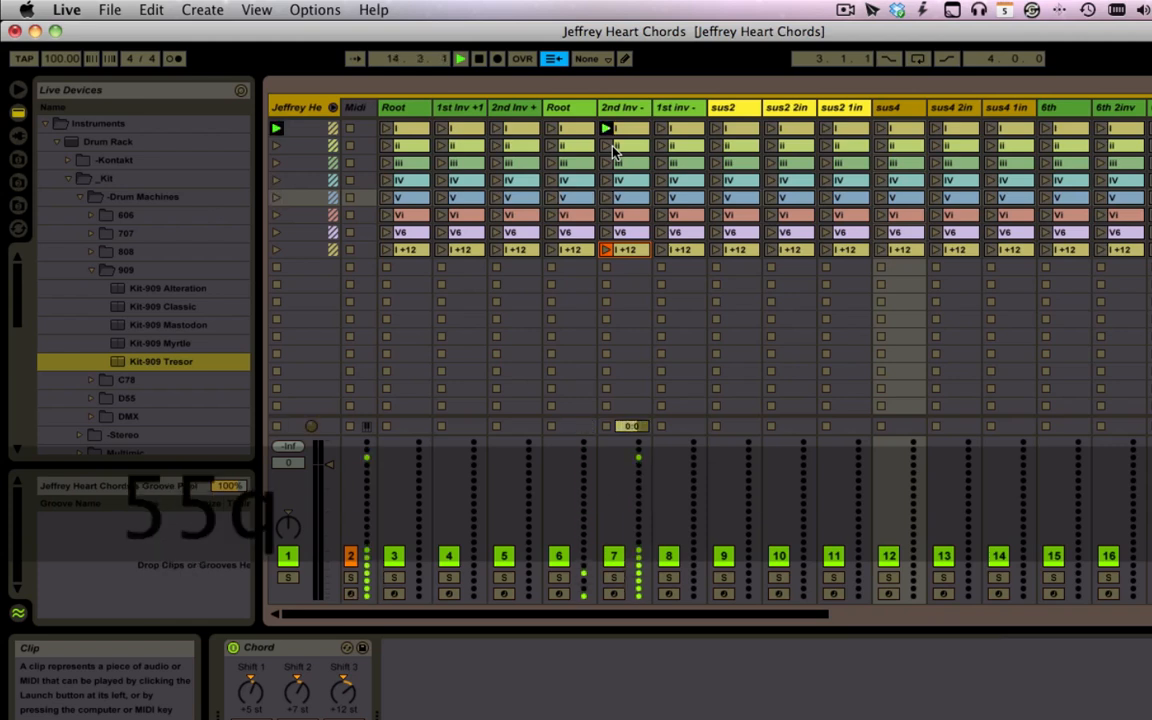
{"action": "key", "text": "q"}
{"action": "key", "text": "space"}
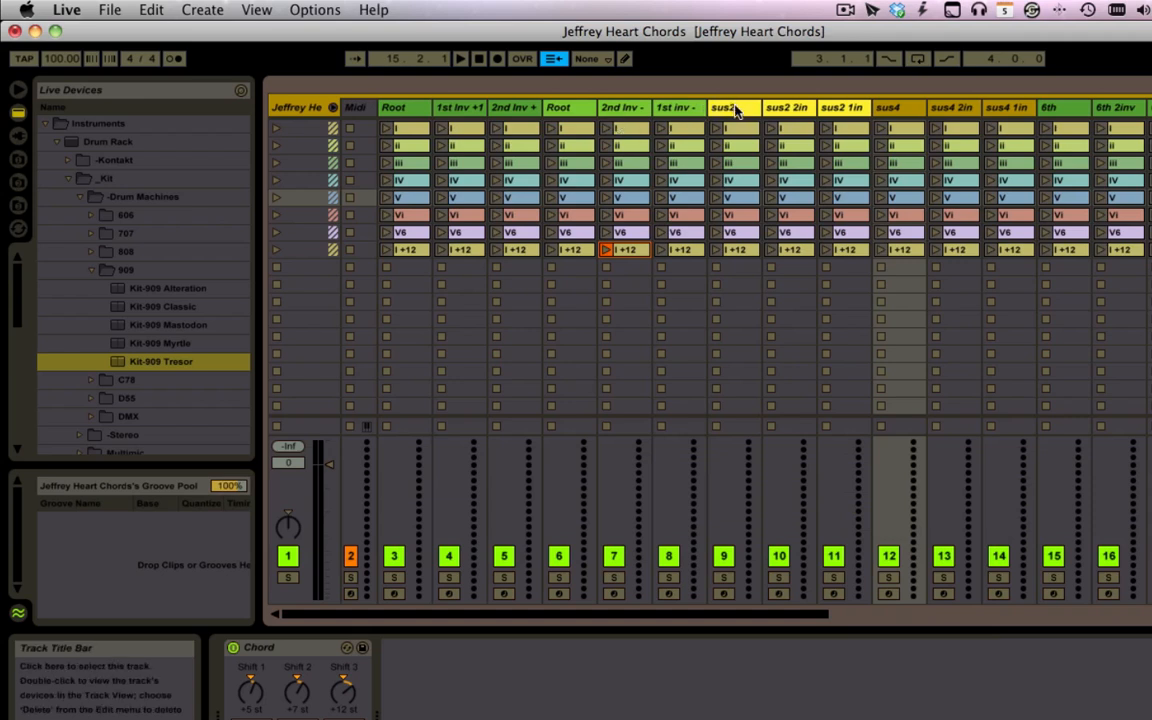
Select the sus2 track, switch to Firefox and view the KHUWf.png chord grid image.
{"action": "left_click", "coordinate": [727, 107]}
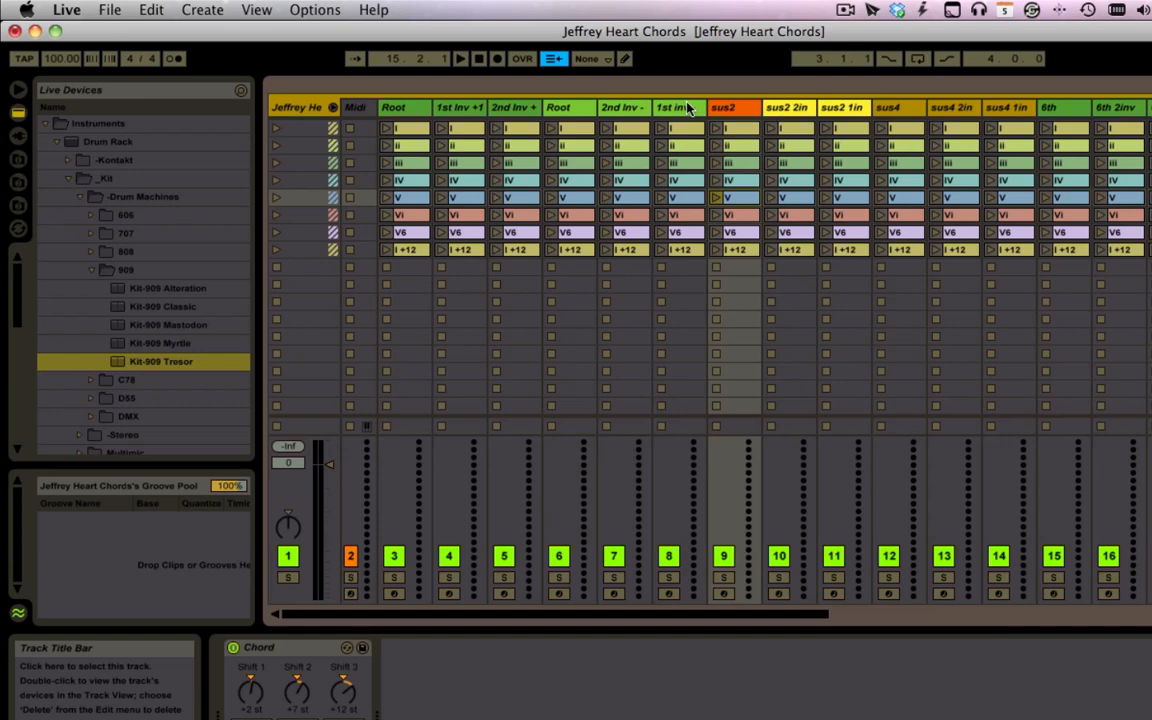
{"action": "key", "text": "super+Tab"}
{"action": "key", "text": "super+Tab"}
{"action": "key", "text": "super+Tab"}
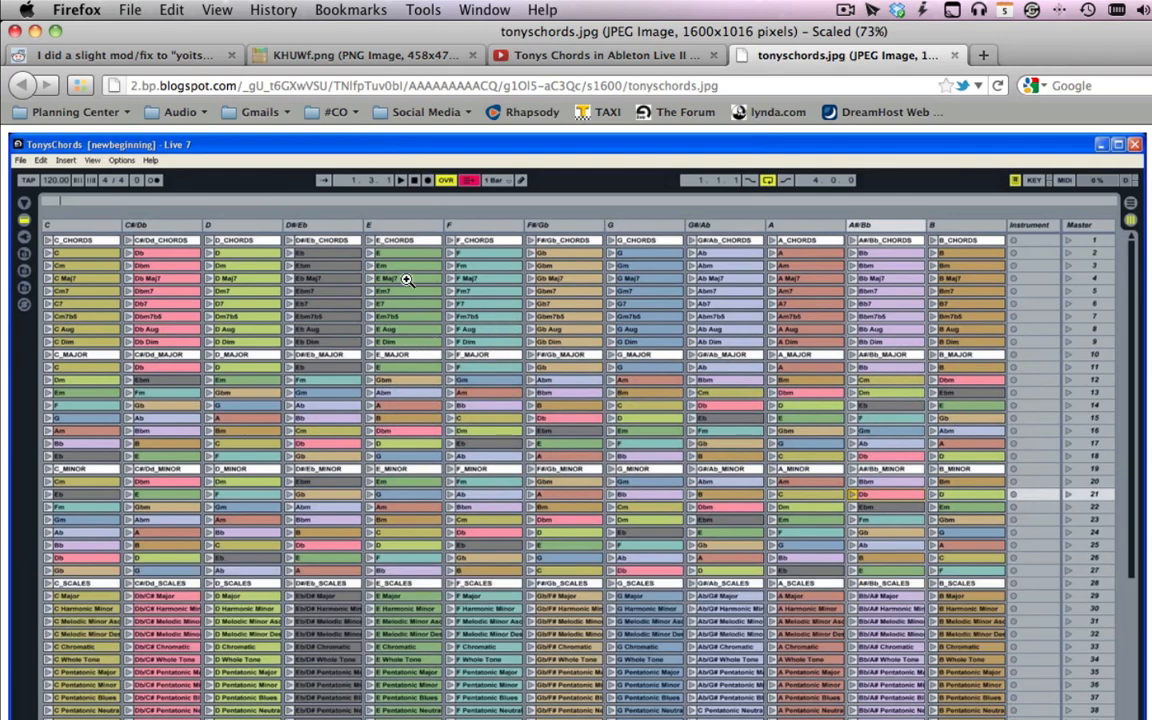
{"action": "left_click", "coordinate": [373, 57]}
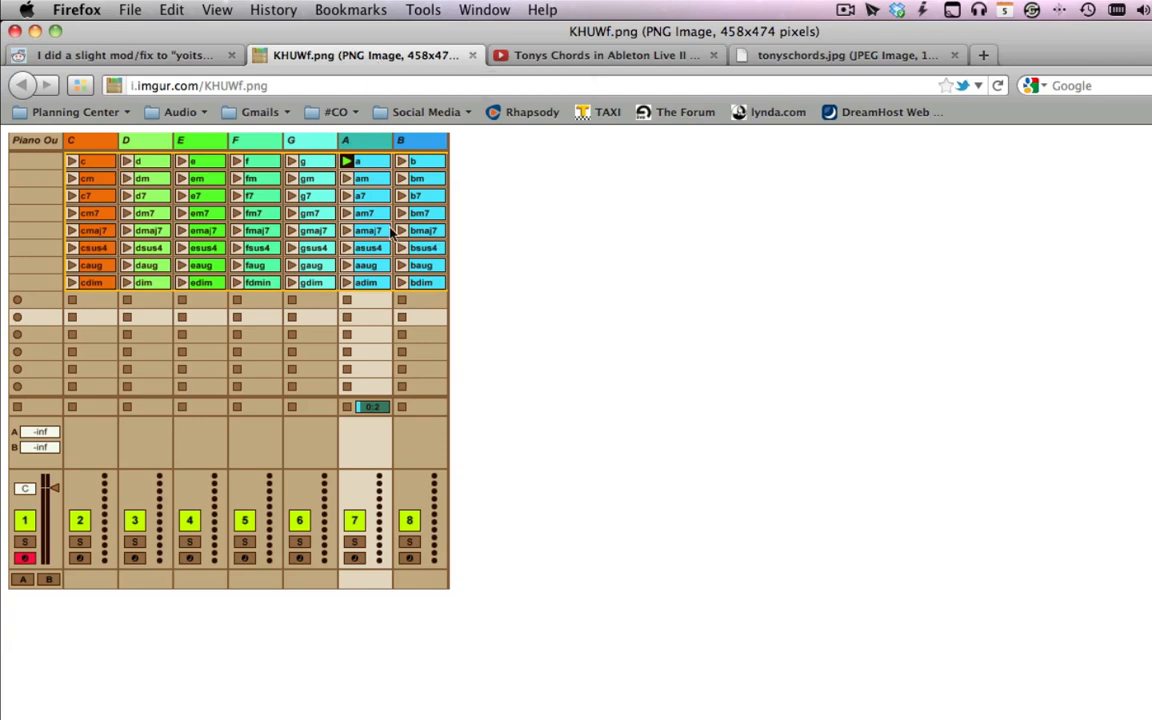
Return to Ableton Live and look through the chord tracks, selecting 1st inv -, sus2 and sus4 2in.
{"action": "key", "text": "super+Tab"}
{"action": "key", "text": "super+Tab"}
{"action": "key", "text": "super+Tab"}
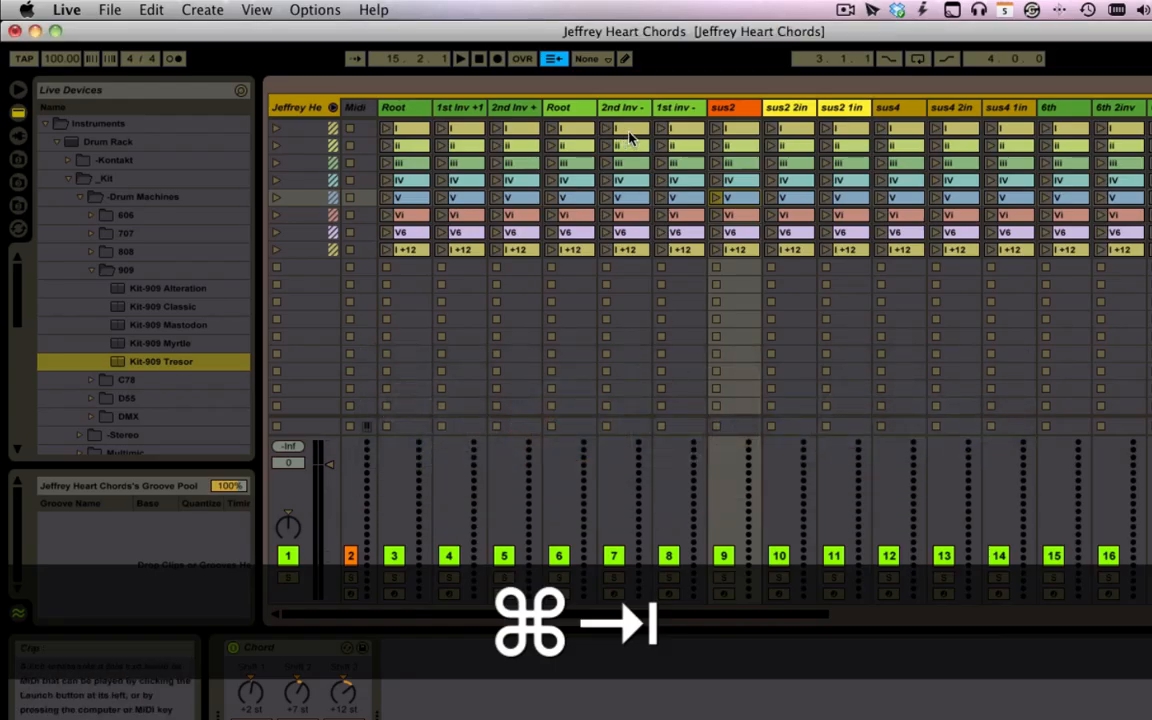
{"action": "left_click", "coordinate": [680, 107]}
{"action": "left_click", "coordinate": [732, 108]}
{"action": "scroll", "coordinate": [755, 112], "scroll_direction": "right", "scroll_amount": 5}
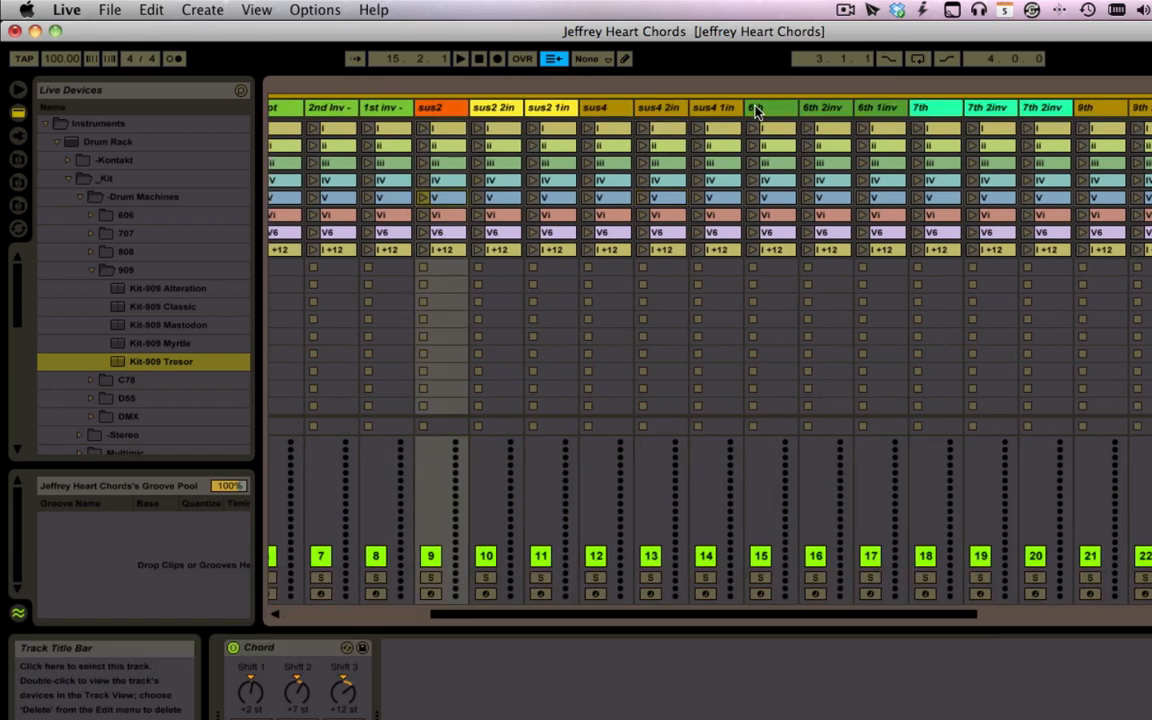
{"action": "scroll", "coordinate": [757, 112], "scroll_direction": "left", "scroll_amount": 4}
{"action": "left_click", "coordinate": [757, 112]}
{"action": "scroll", "coordinate": [785, 113], "scroll_direction": "right", "scroll_amount": 1}
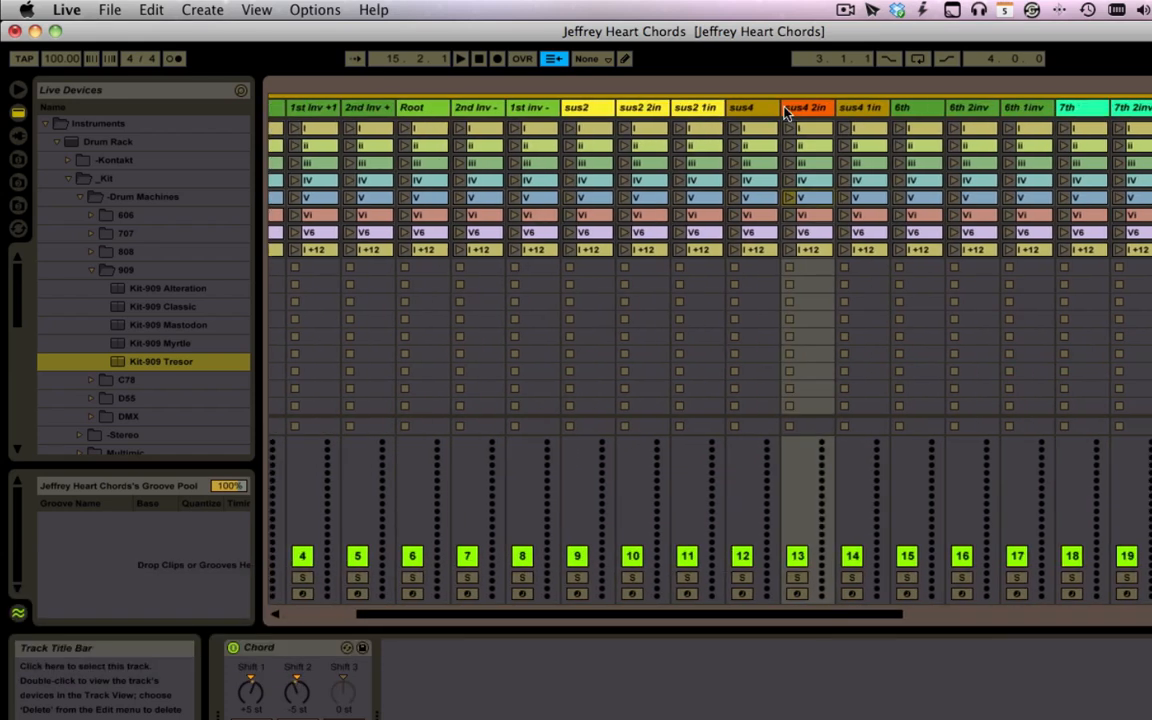
{"action": "scroll", "coordinate": [778, 112], "scroll_direction": "left", "scroll_amount": 1}
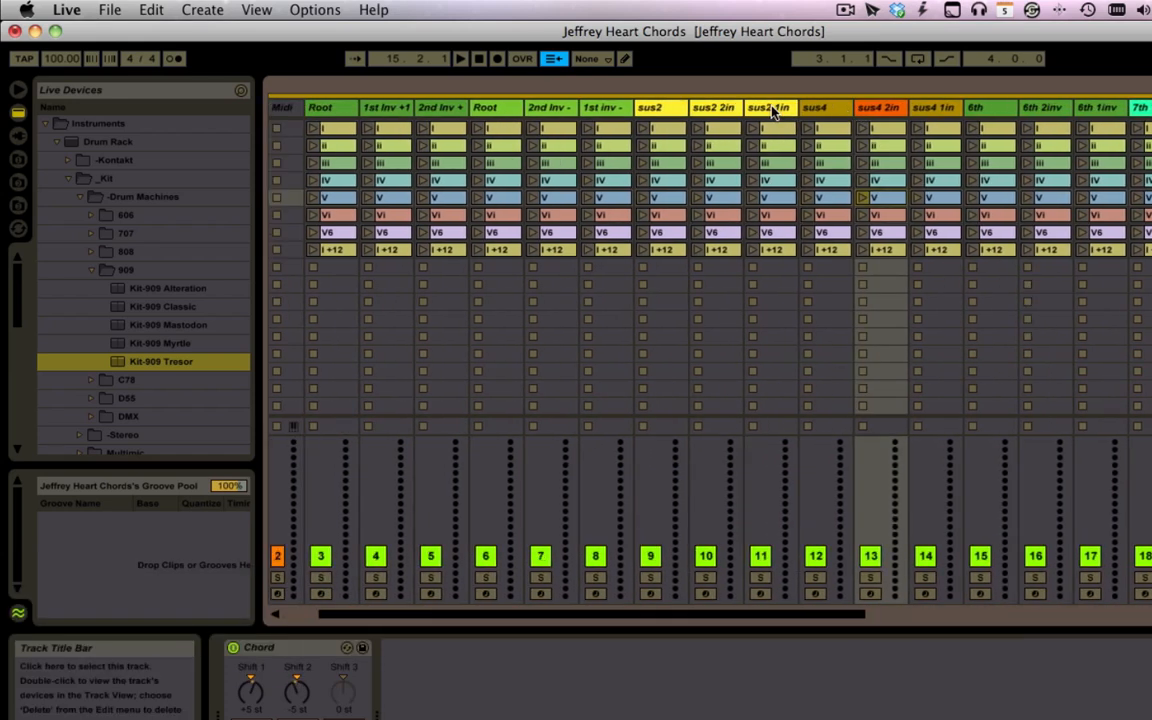
Inspect the I clip of Root track 3 with its note editor folded, and select the track's Chord device.
{"action": "left_click", "coordinate": [318, 107]}
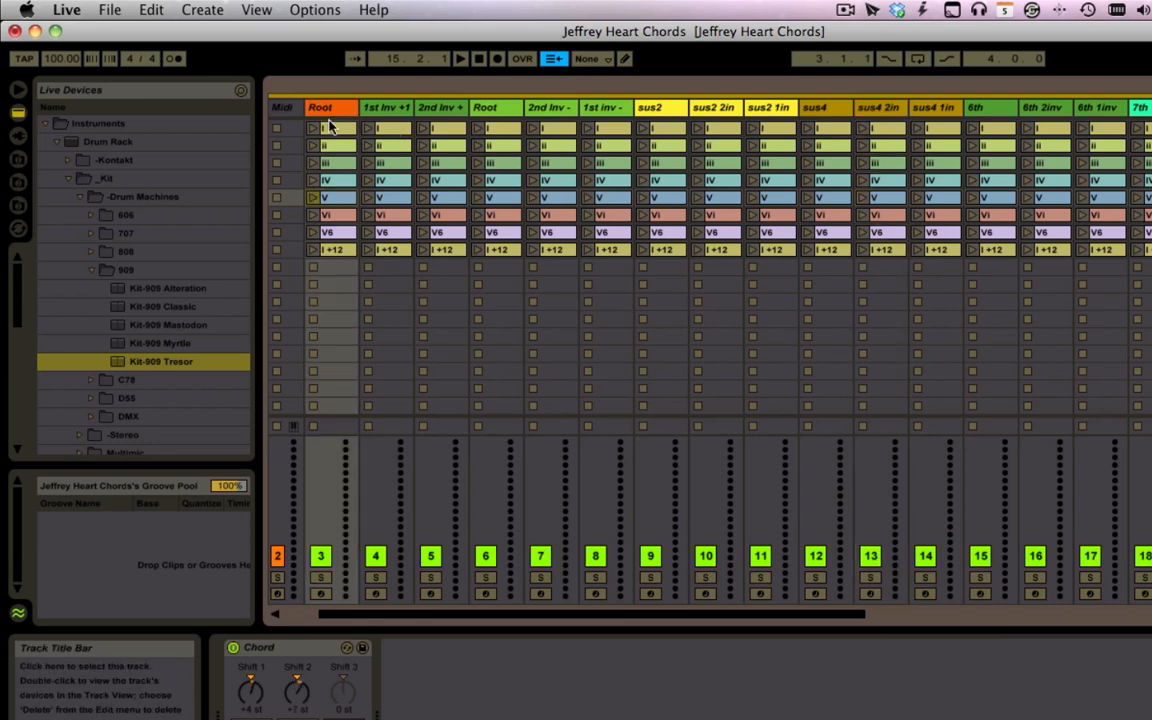
{"action": "left_click", "coordinate": [330, 133]}
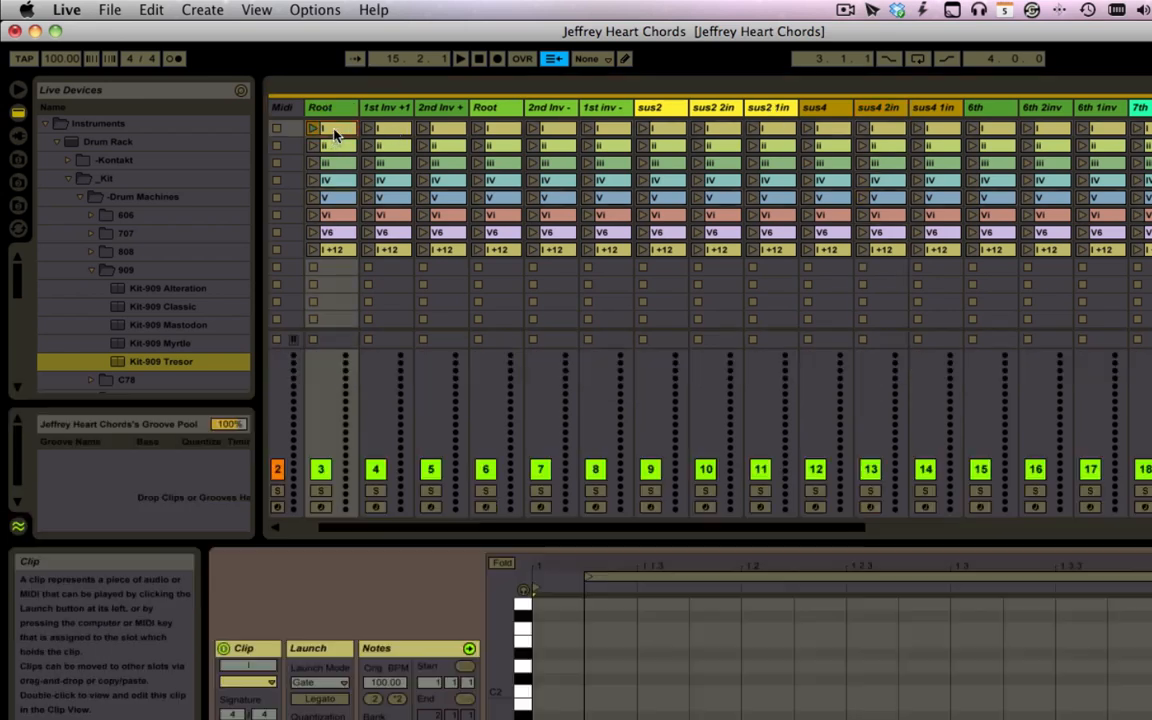
{"action": "left_click", "coordinate": [501, 563]}
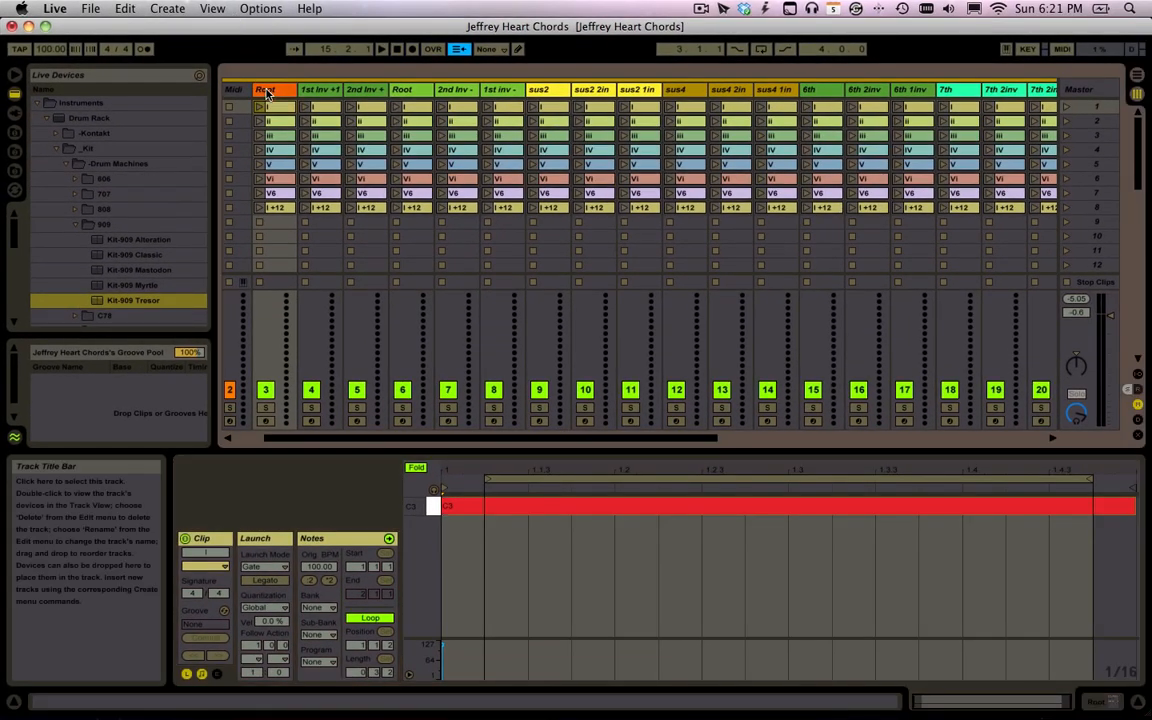
{"action": "key", "text": "shift+Tab"}
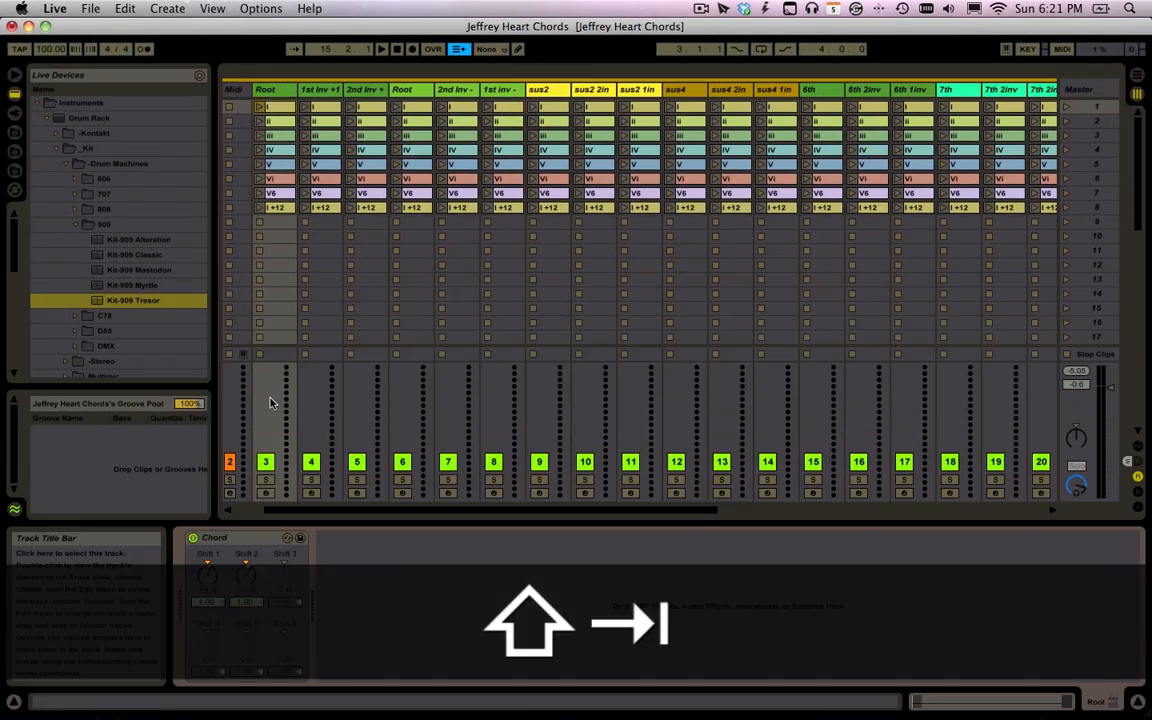
{"action": "left_click", "coordinate": [231, 541]}
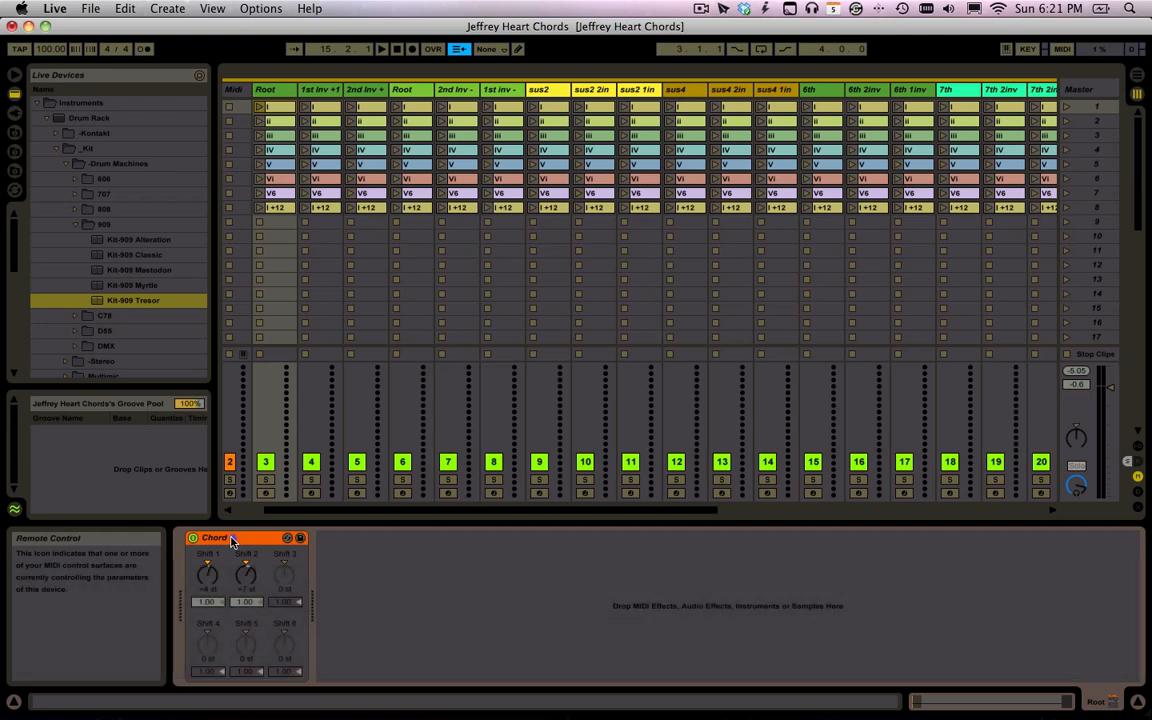
Select the Midi track to show its What Key? rack, and display the mixer's In/Out section.
{"action": "scroll", "coordinate": [318, 88], "scroll_direction": "left", "scroll_amount": 3}
{"action": "left_click", "coordinate": [300, 91]}
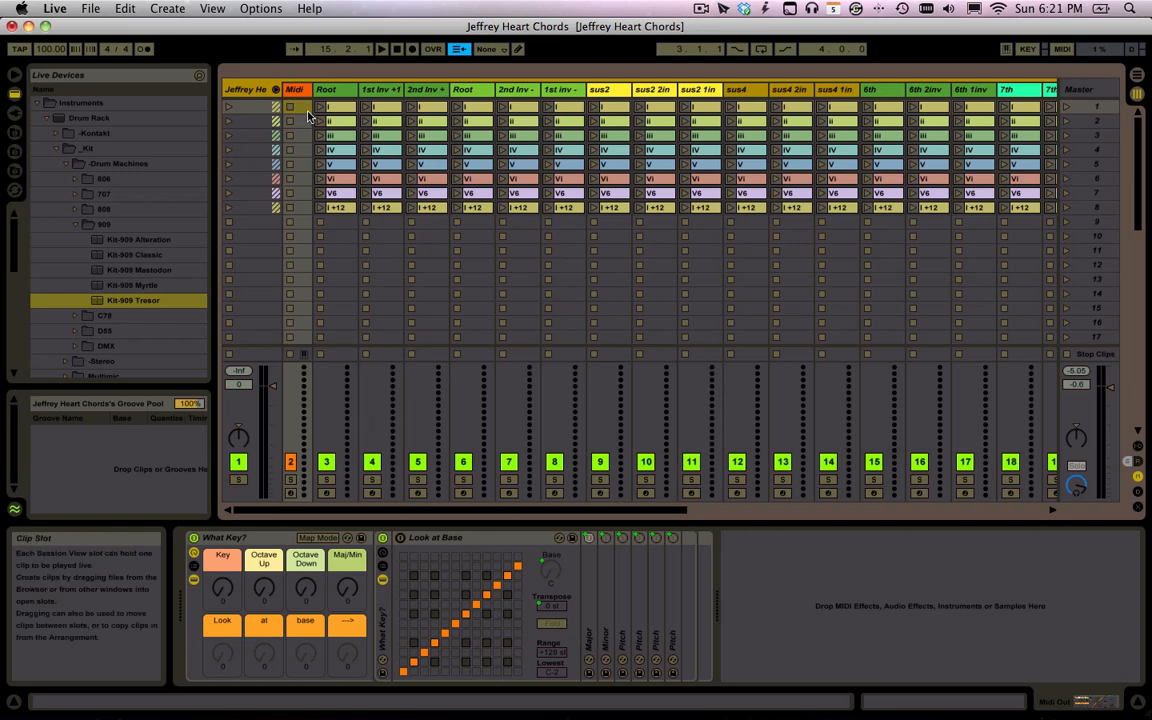
{"action": "left_click", "coordinate": [1137, 461]}
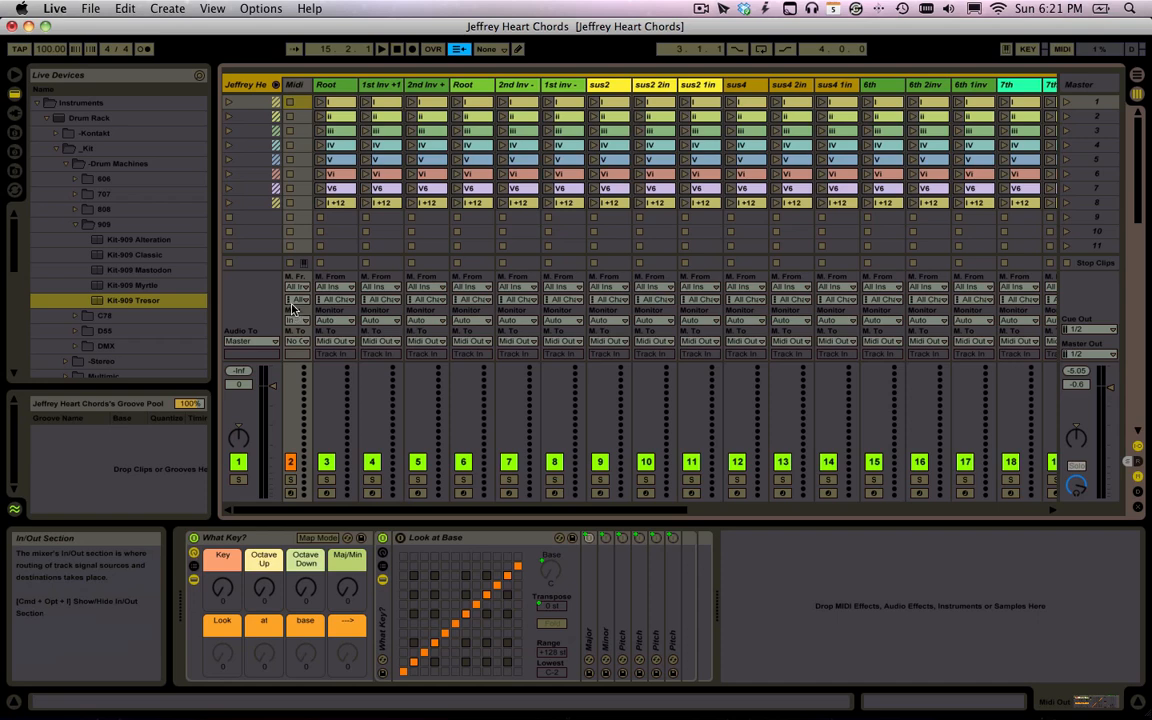
Fold the chord group, select the 30 Simpler track and choose Midi Out as its MIDI input source.
{"action": "left_click", "coordinate": [277, 86]}
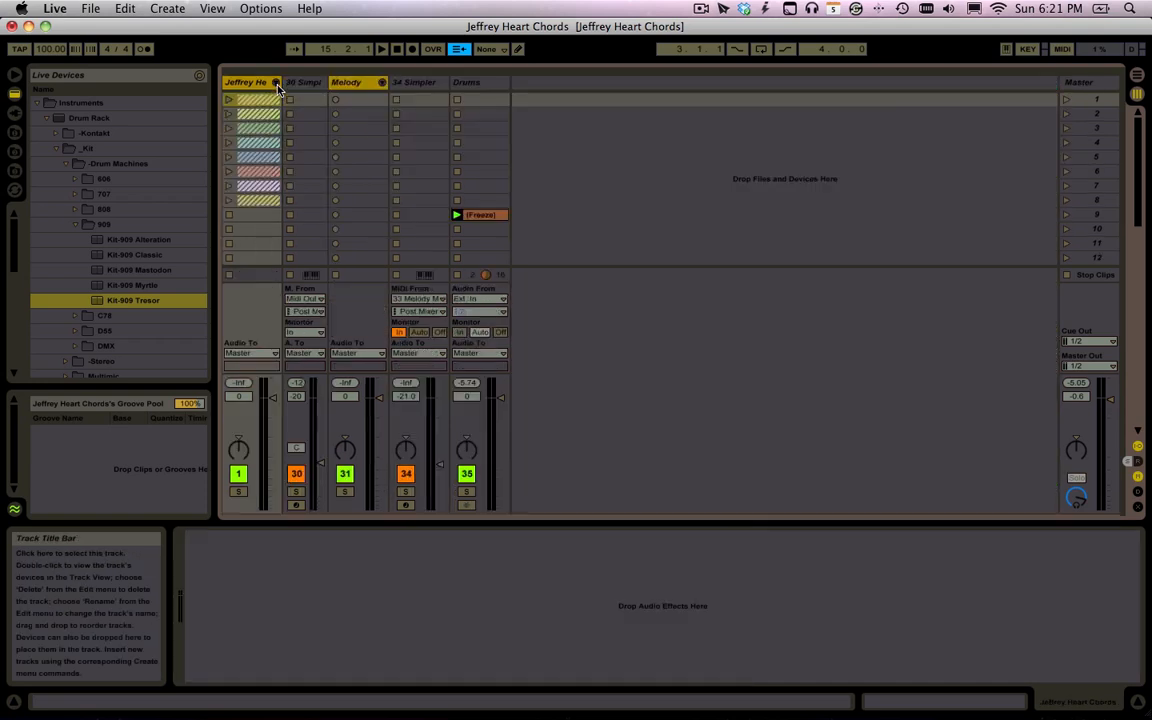
{"action": "left_click", "coordinate": [295, 86]}
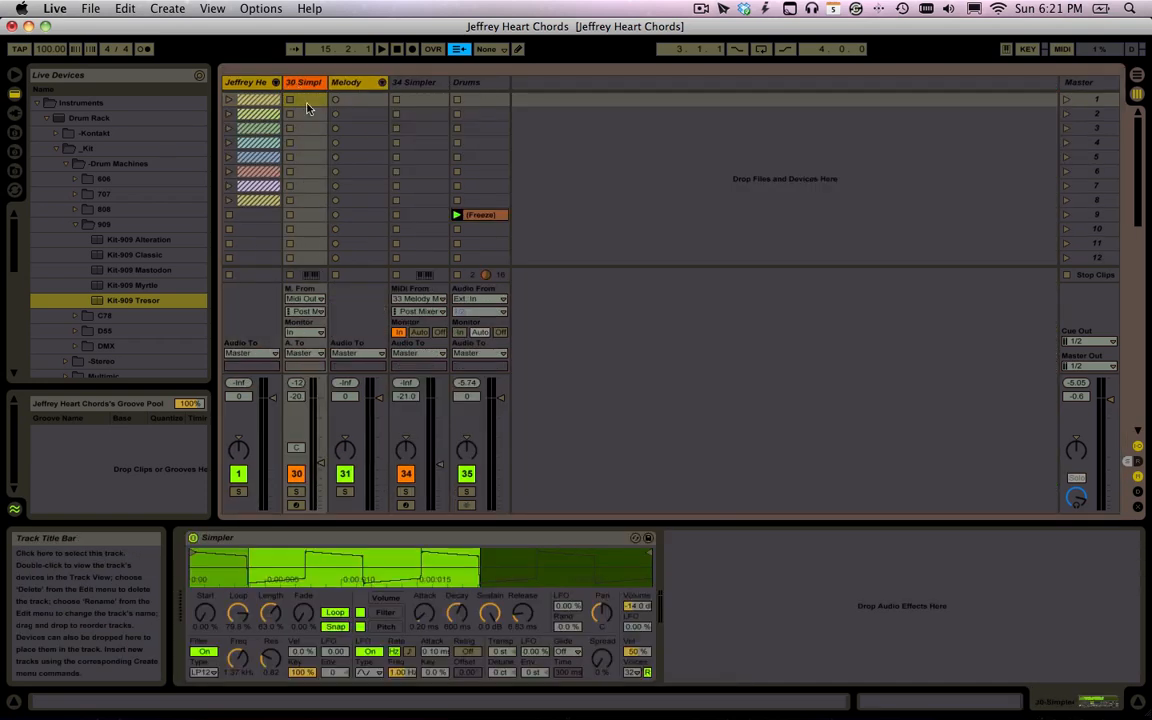
{"action": "left_click", "coordinate": [306, 298]}
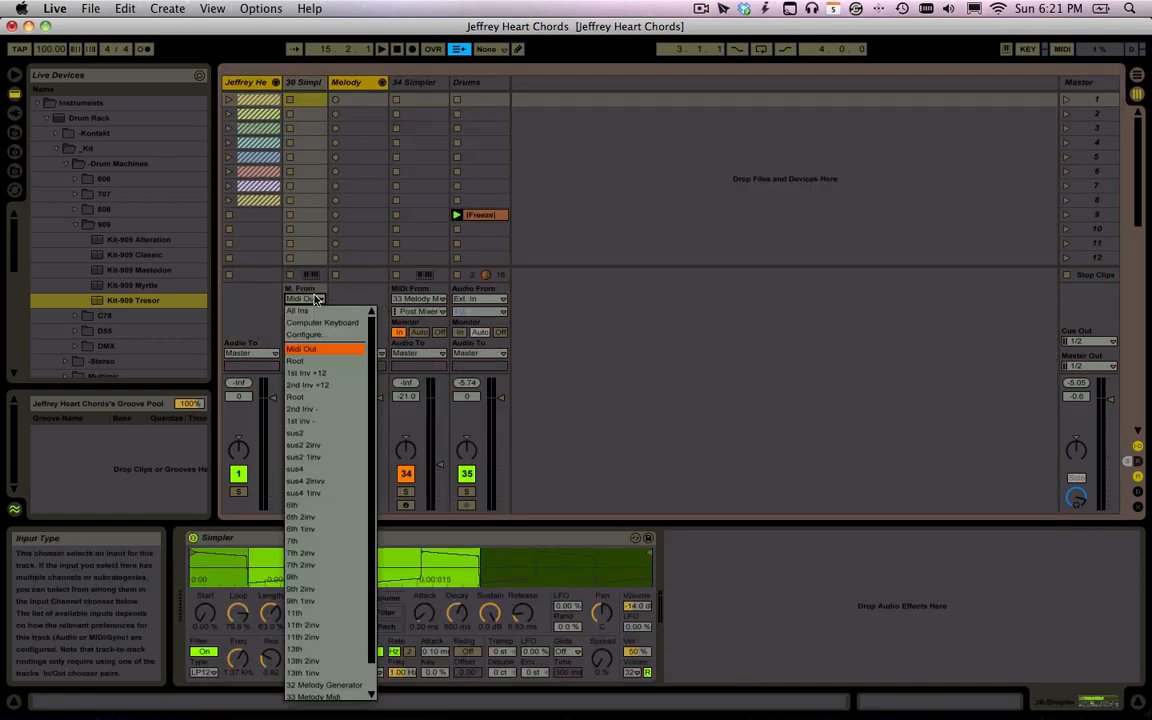
{"action": "left_click", "coordinate": [313, 350]}
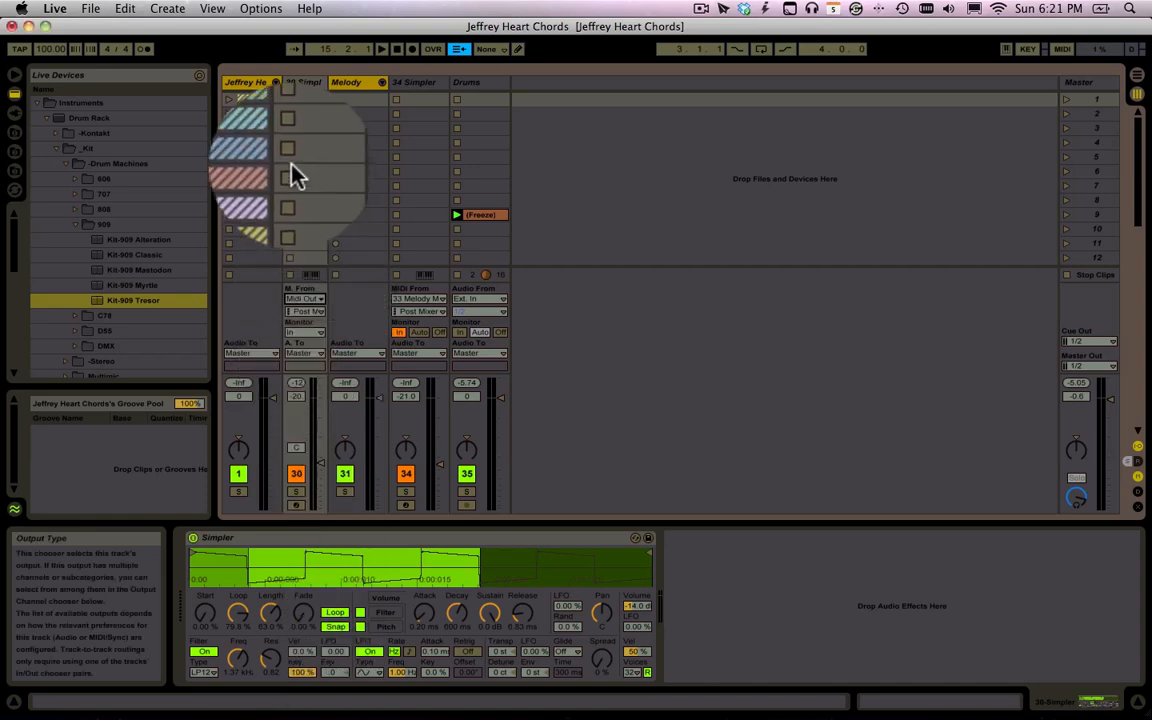
Unfold the chord group to view the Midi track feeding the Simpler, and fold the group again.
{"action": "left_click", "coordinate": [276, 84]}
{"action": "left_click", "coordinate": [295, 84]}
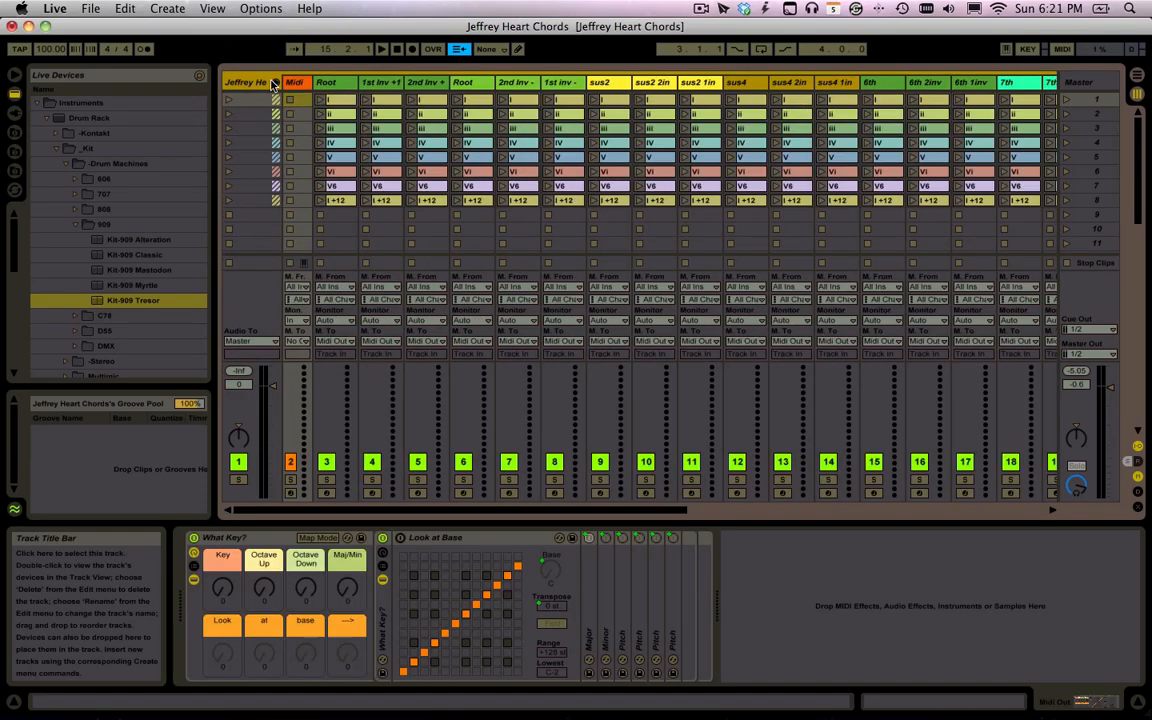
{"action": "left_click", "coordinate": [274, 84]}
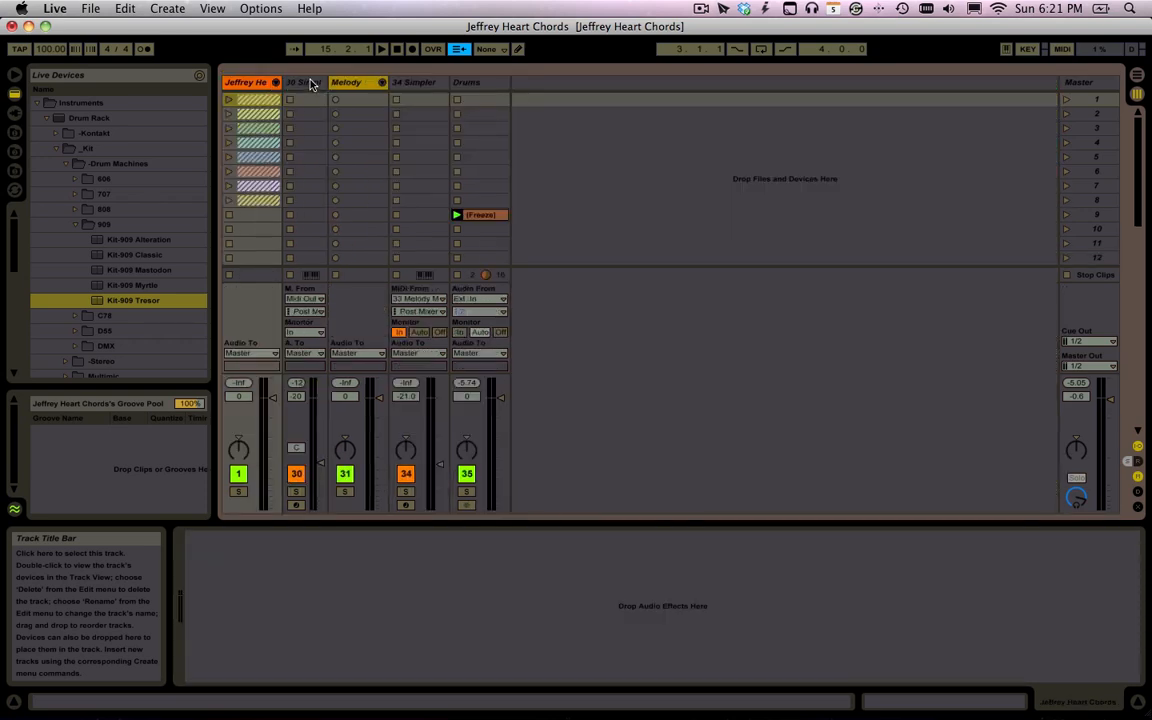
Unfold the chord group and compare the Chord devices of the Root, 2nd Inv - and 1st inv - tracks across the session.
{"action": "left_click", "coordinate": [311, 84]}
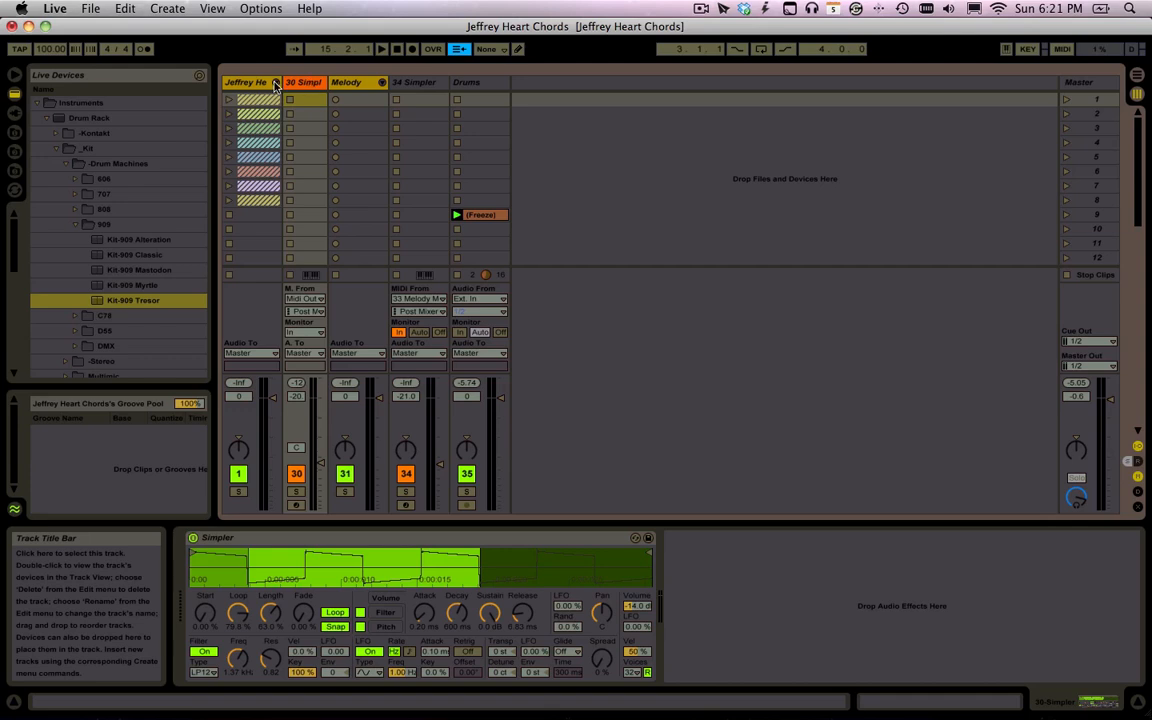
{"action": "left_click", "coordinate": [275, 84]}
{"action": "left_click", "coordinate": [324, 85]}
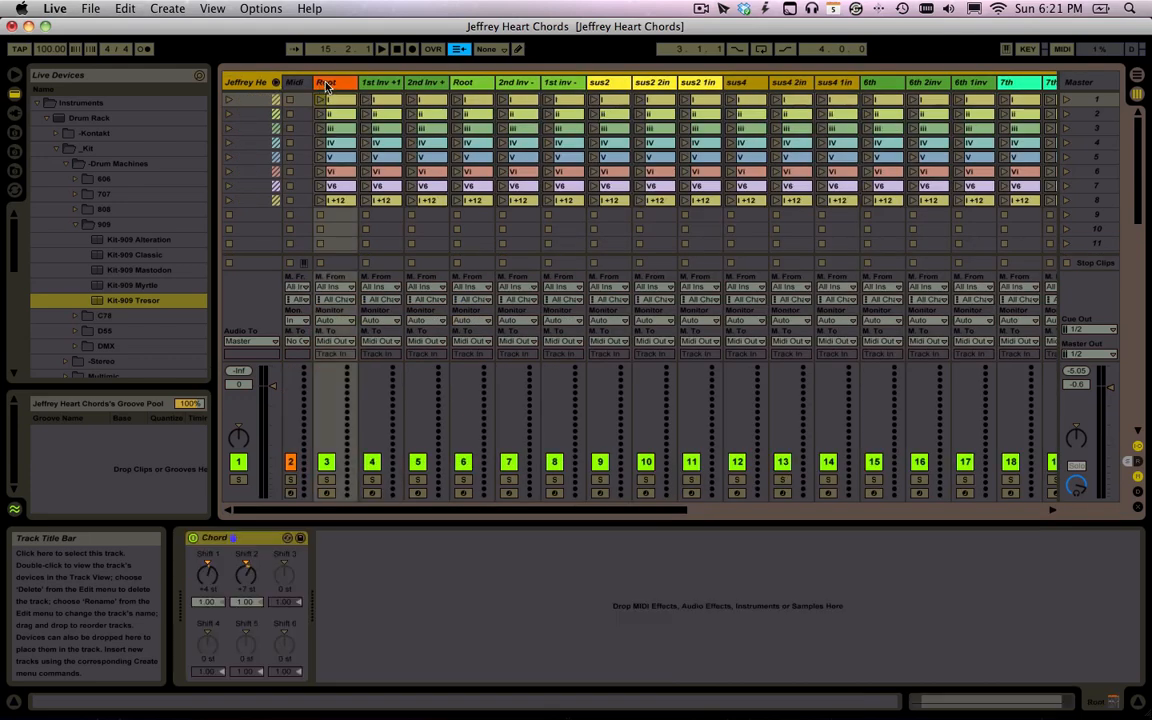
{"action": "left_click", "coordinate": [487, 84]}
{"action": "left_click", "coordinate": [515, 84]}
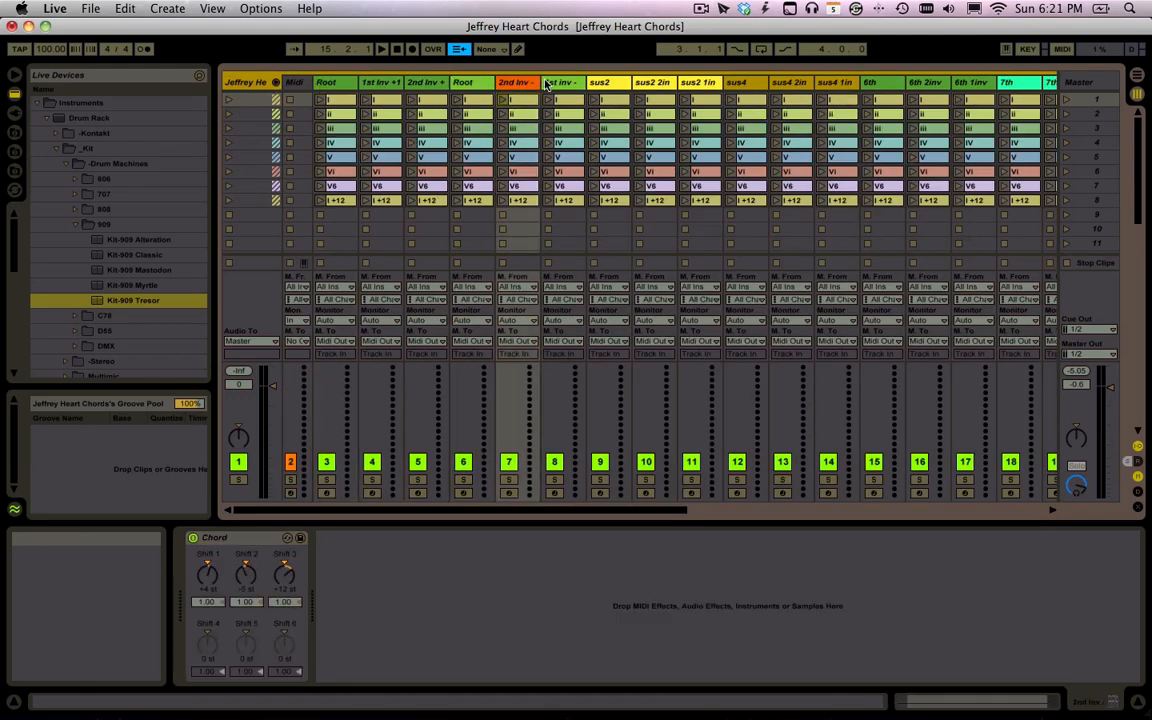
{"action": "left_click", "coordinate": [565, 85]}
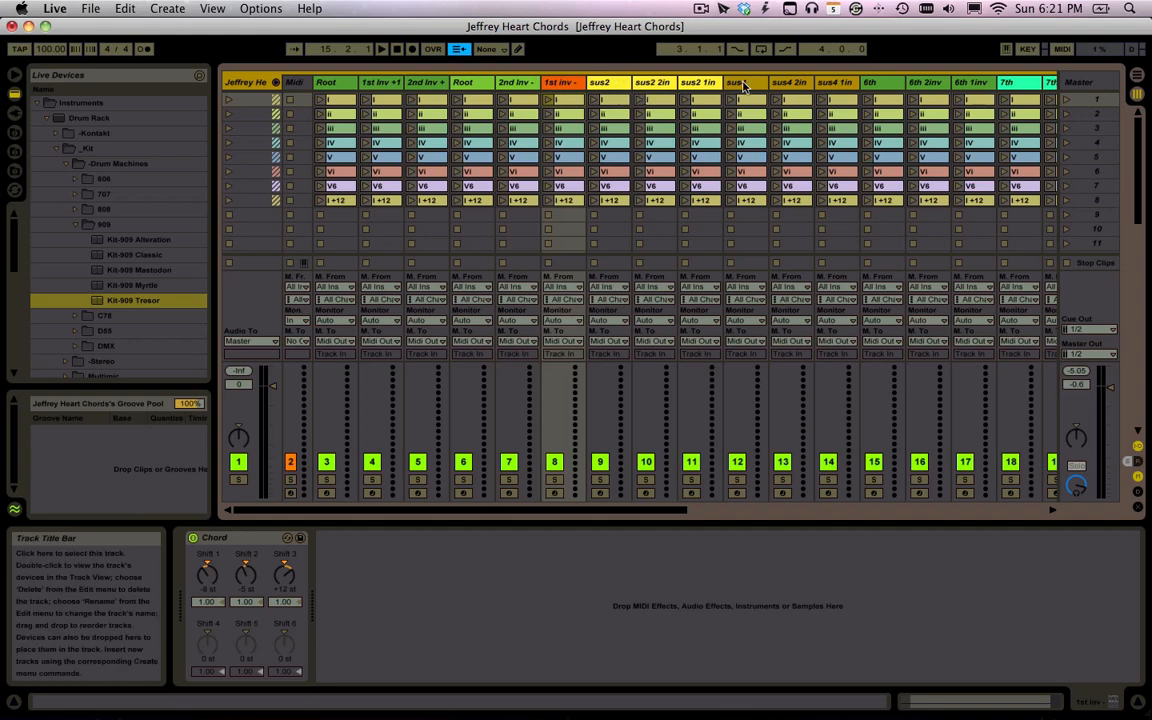
{"action": "scroll", "coordinate": [745, 87], "scroll_direction": "right", "scroll_amount": 15}
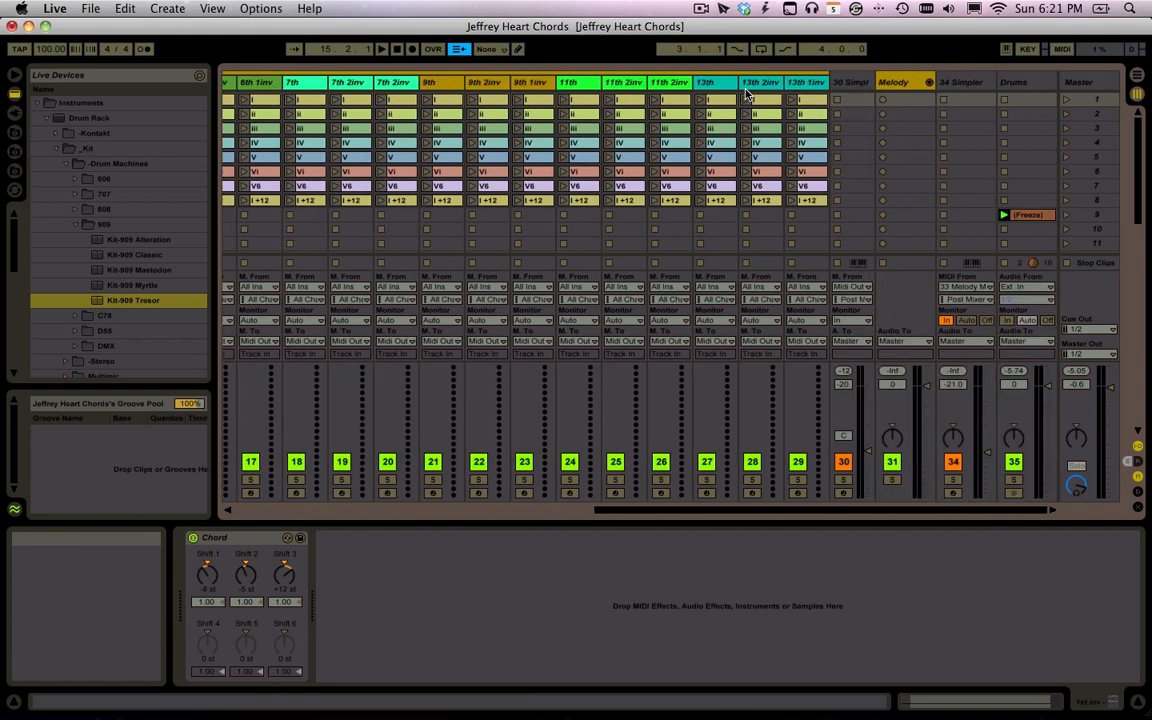
{"action": "scroll", "coordinate": [745, 93], "scroll_direction": "left", "scroll_amount": 15}
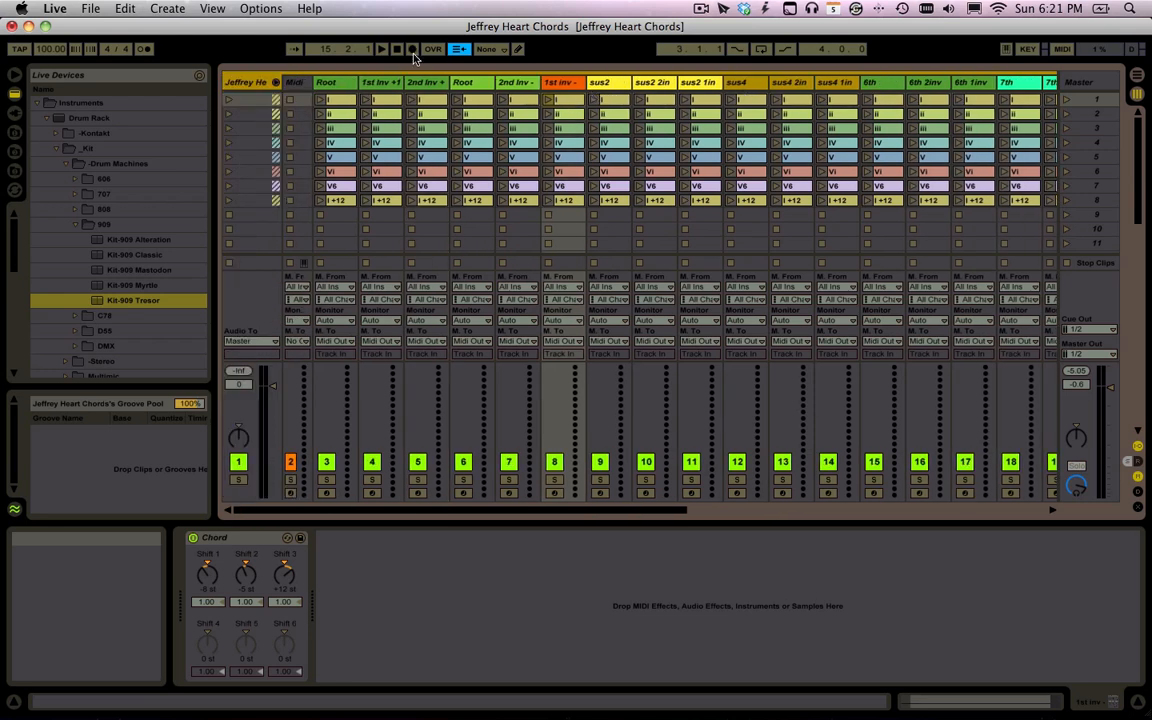
Open the I clip of Root track 3 to inspect its Gate launch mode, and repeatedly play the key-mapped I chords.
{"action": "left_click", "coordinate": [343, 101]}
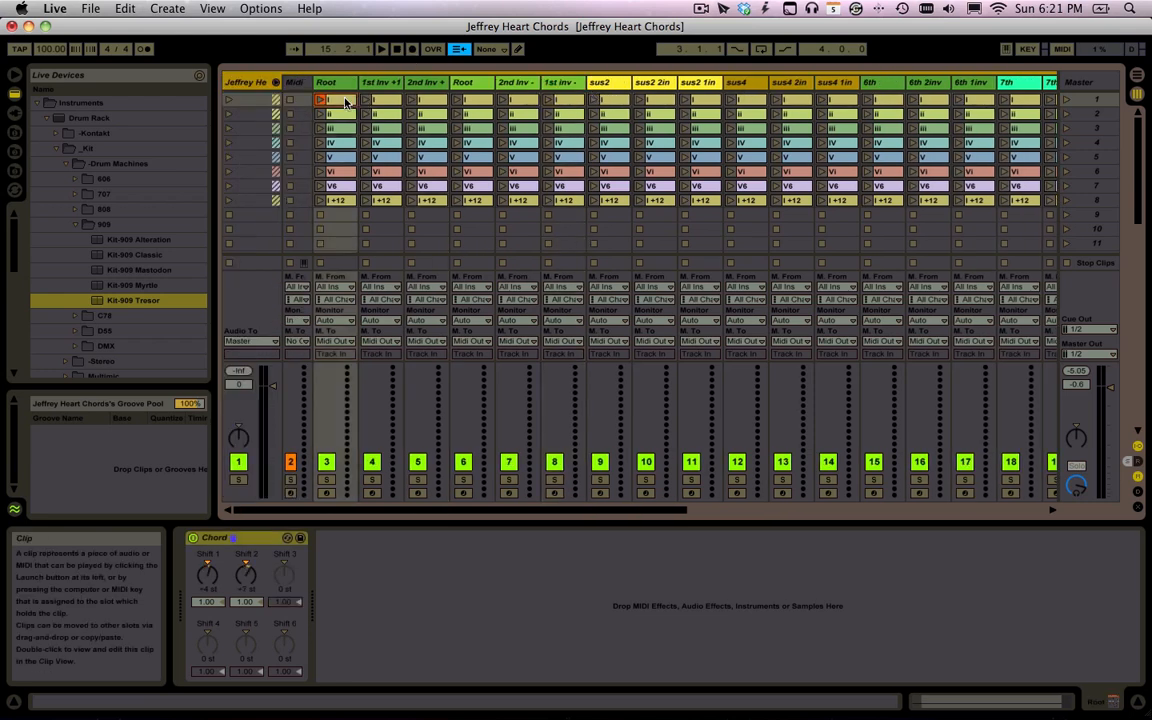
{"action": "double_click", "coordinate": [345, 103]}
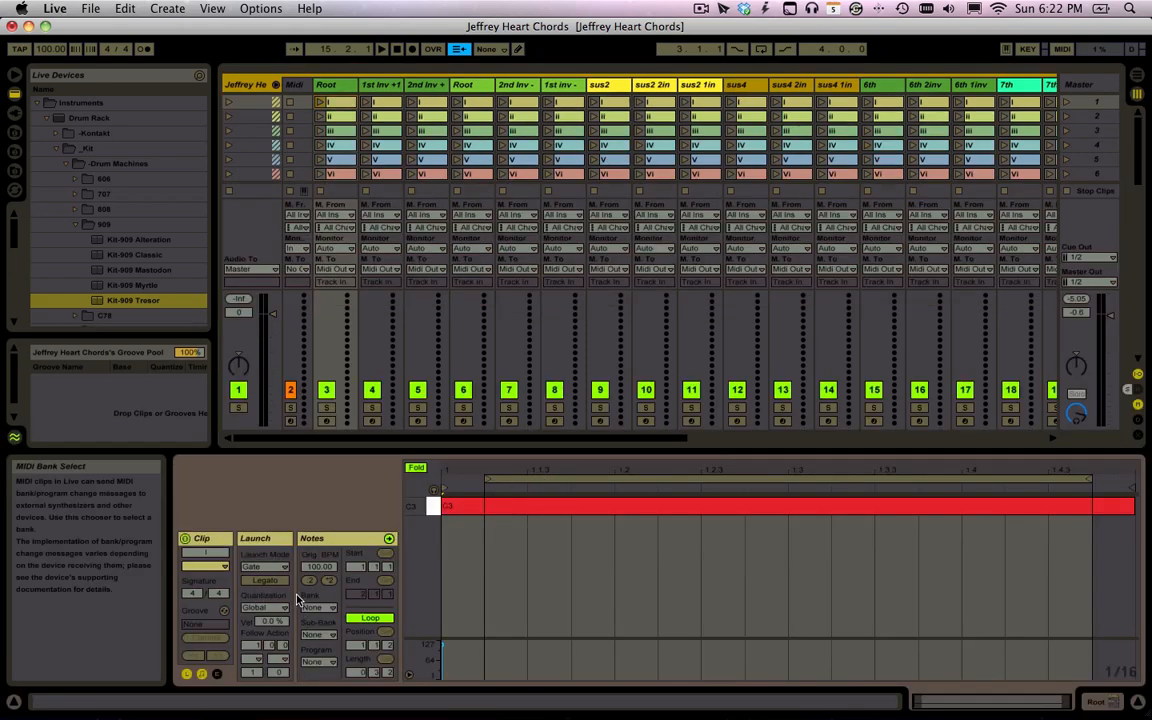
{"action": "key", "text": "q"}
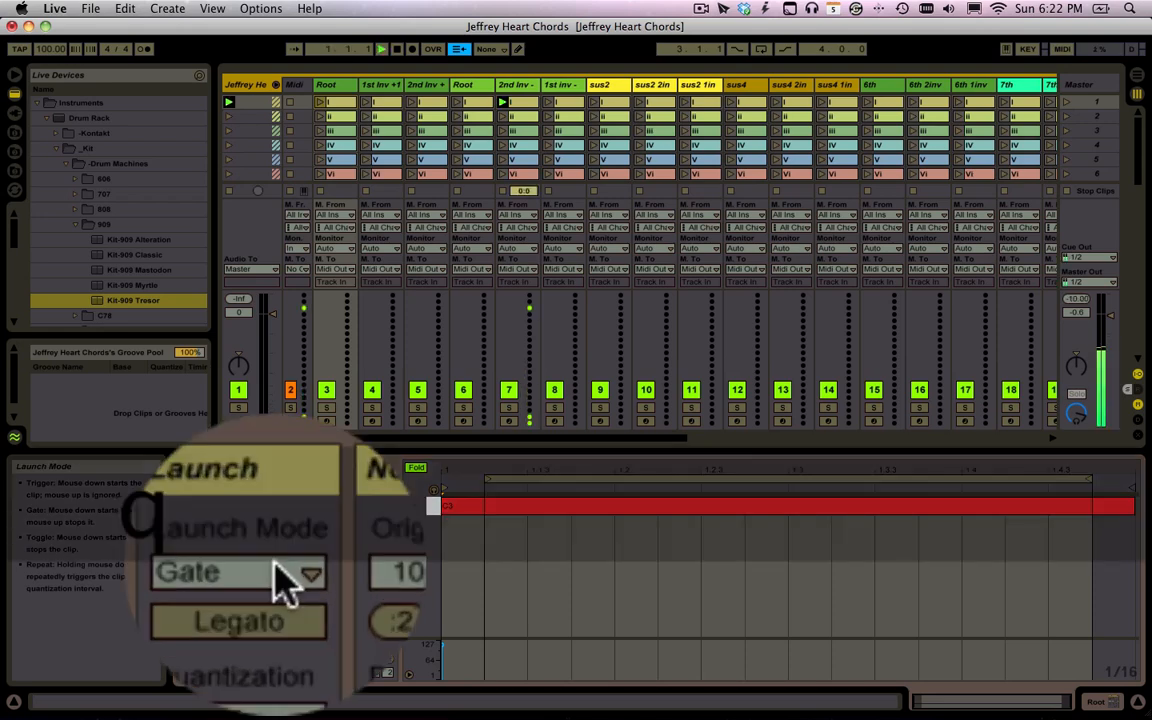
{"action": "key", "text": "q"}
{"action": "key", "text": "q"}
{"action": "key", "text": "1"}
{"action": "key", "text": "1"}
{"action": "key", "text": "1"}
{"action": "key", "text": "1"}
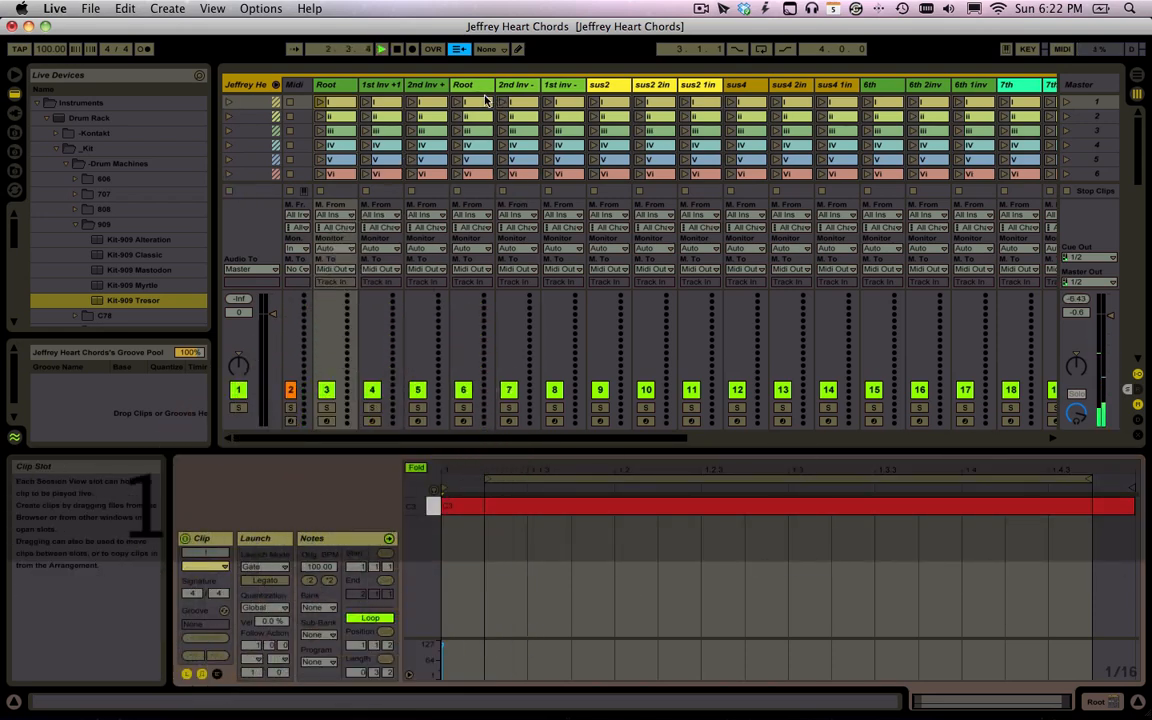
Open the I clip of Root track 6, fold its note editor, and play it to observe the looped C3 note.
{"action": "left_click", "coordinate": [486, 102]}
{"action": "key", "text": "1"}
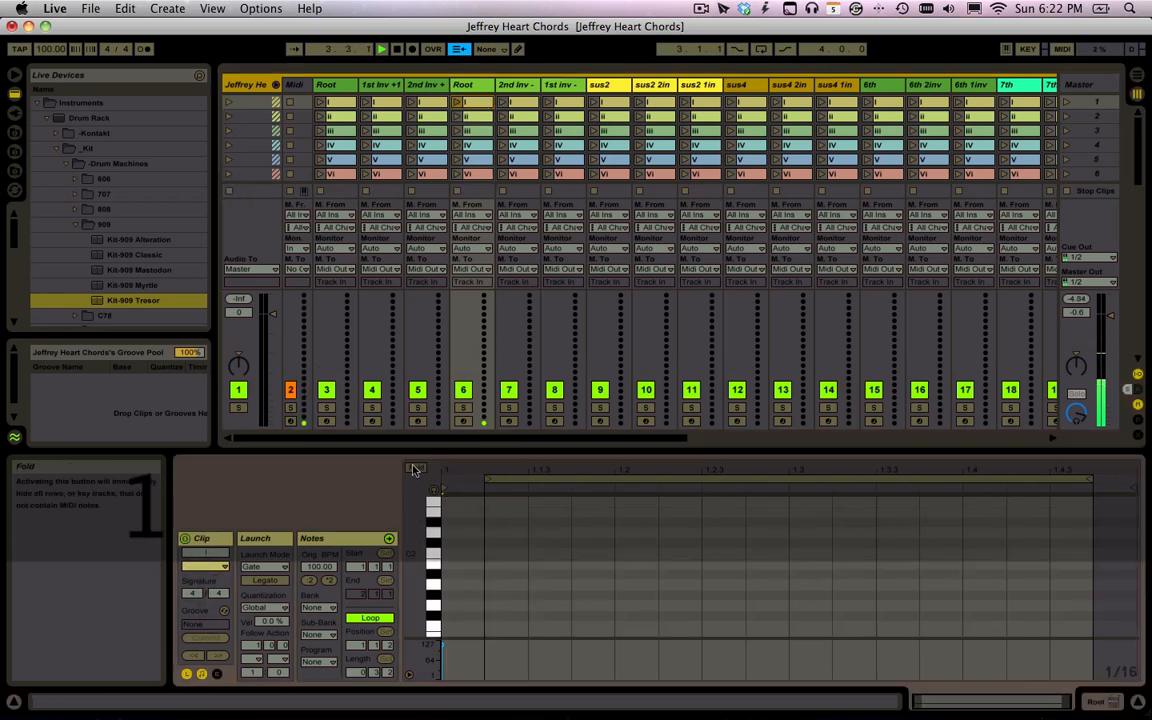
{"action": "left_click", "coordinate": [416, 468]}
{"action": "key", "text": "1"}
{"action": "key", "text": "1"}
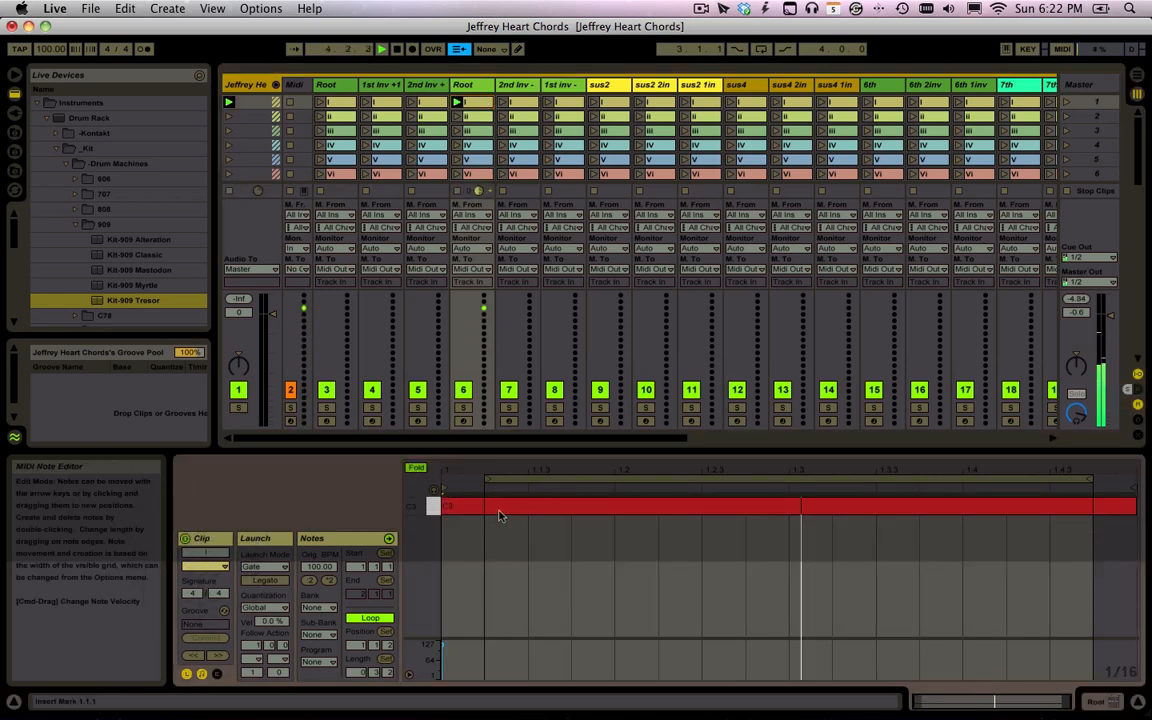
{"action": "key", "text": "space"}
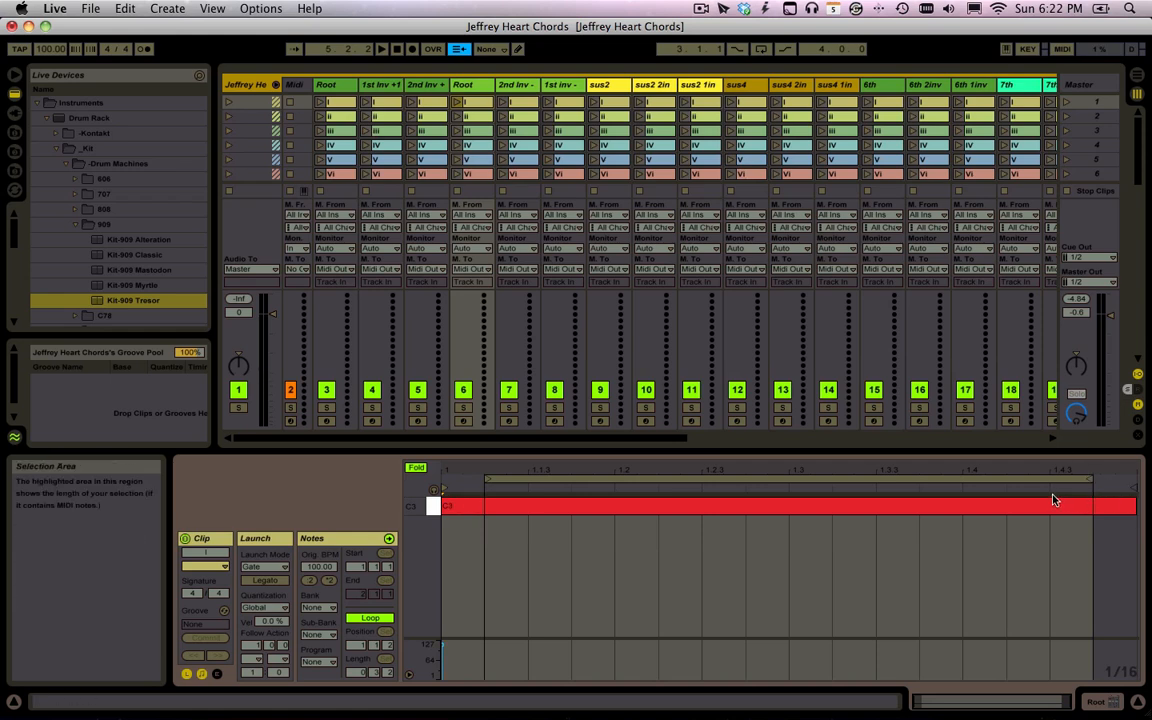
{"action": "key", "text": "space"}
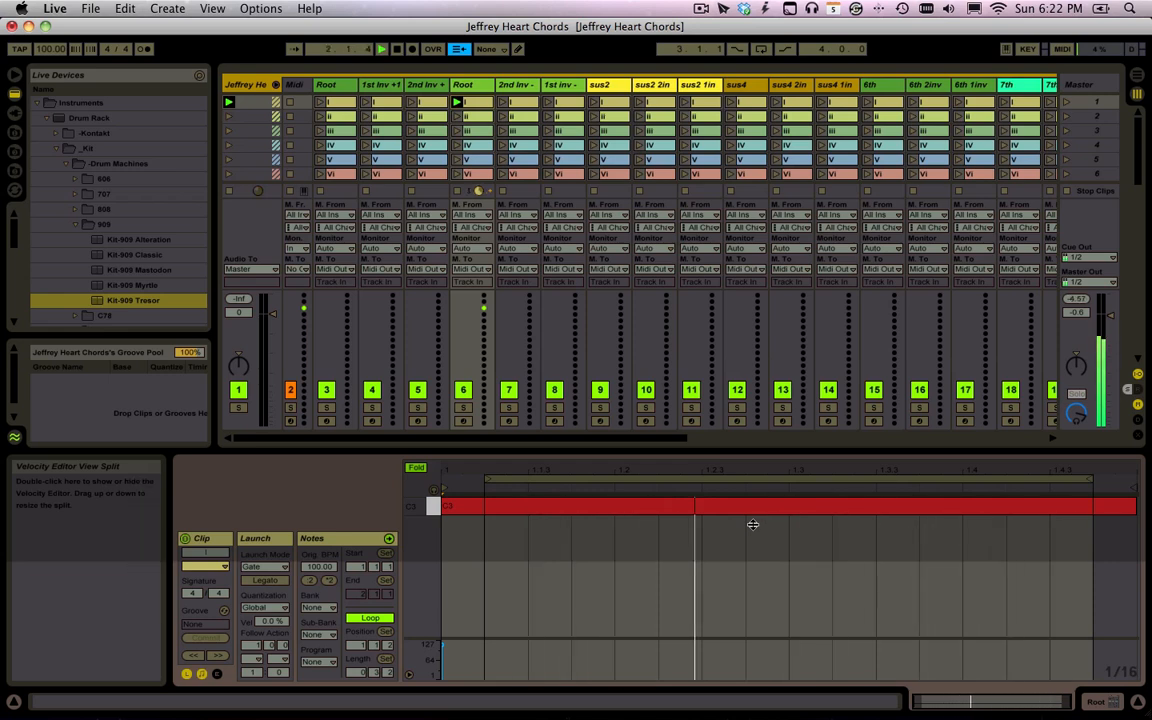
{"action": "key", "text": "space"}
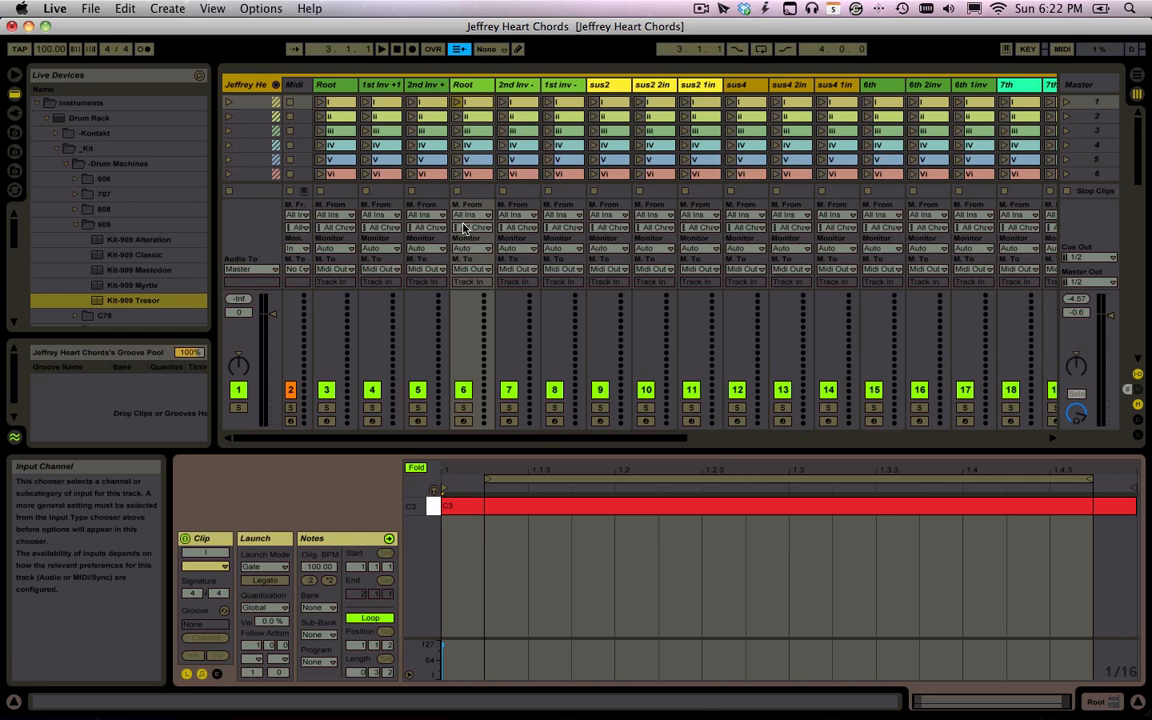
Review the global quantization choices, keeping None, and the clip's own quantization choices, keeping Global.
{"action": "left_click", "coordinate": [490, 49]}
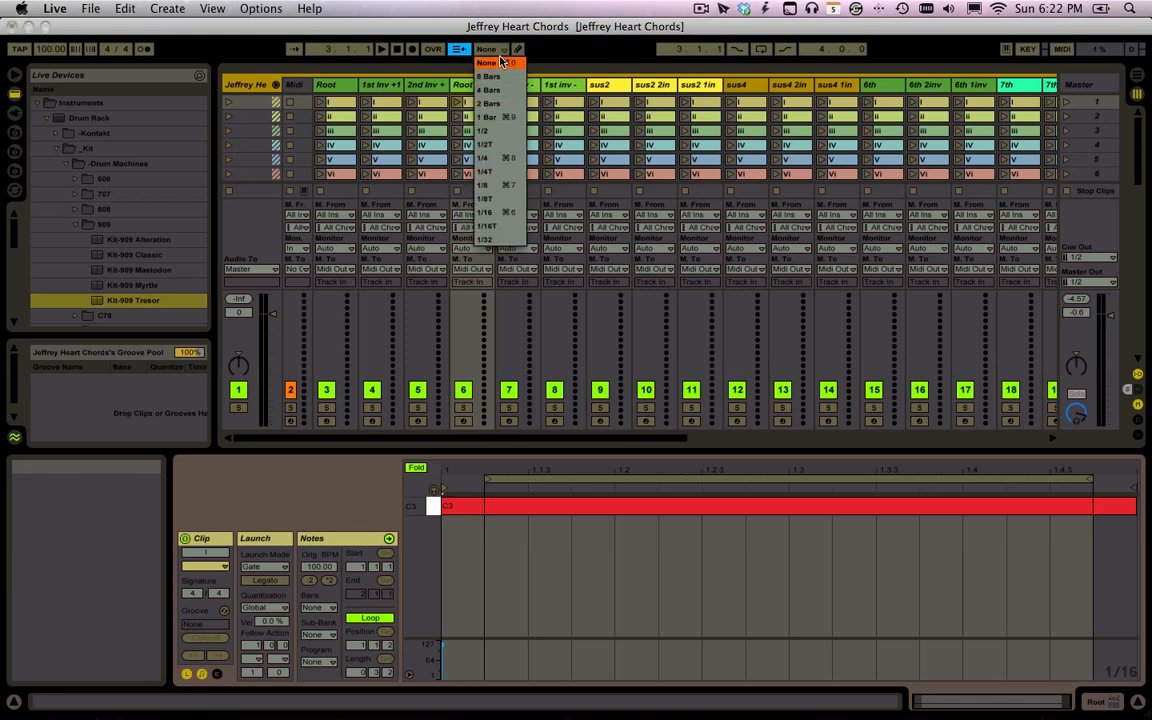
{"action": "left_click", "coordinate": [500, 56]}
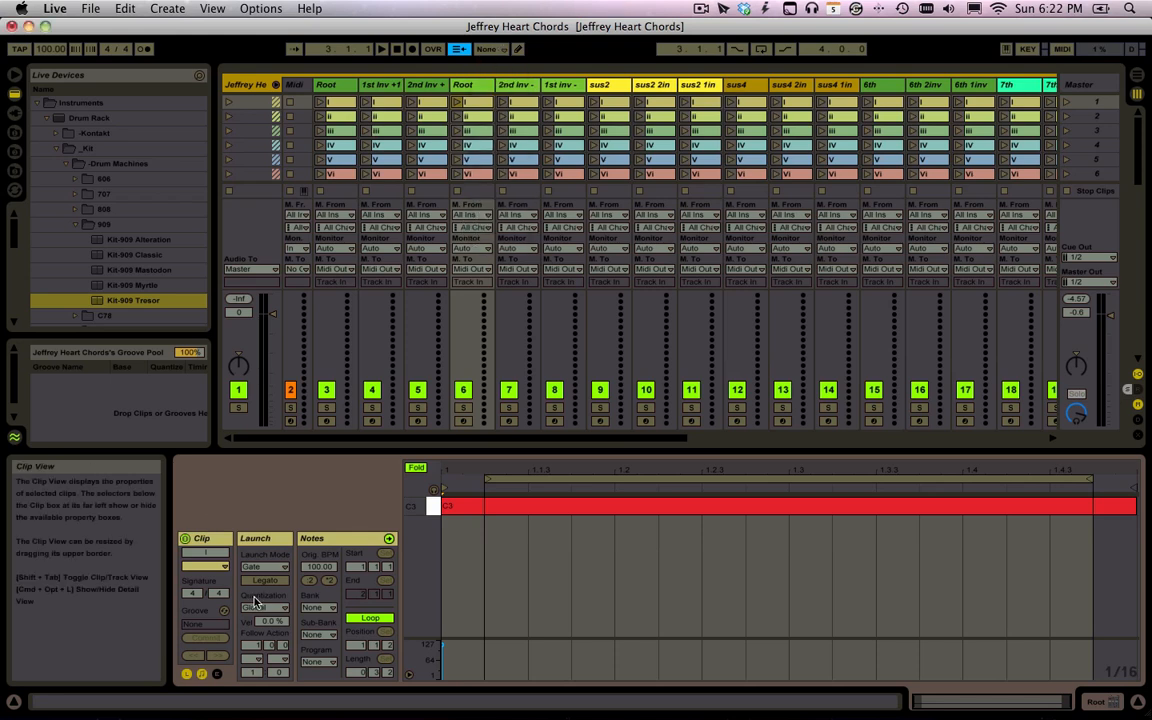
{"action": "left_click", "coordinate": [210, 607]}
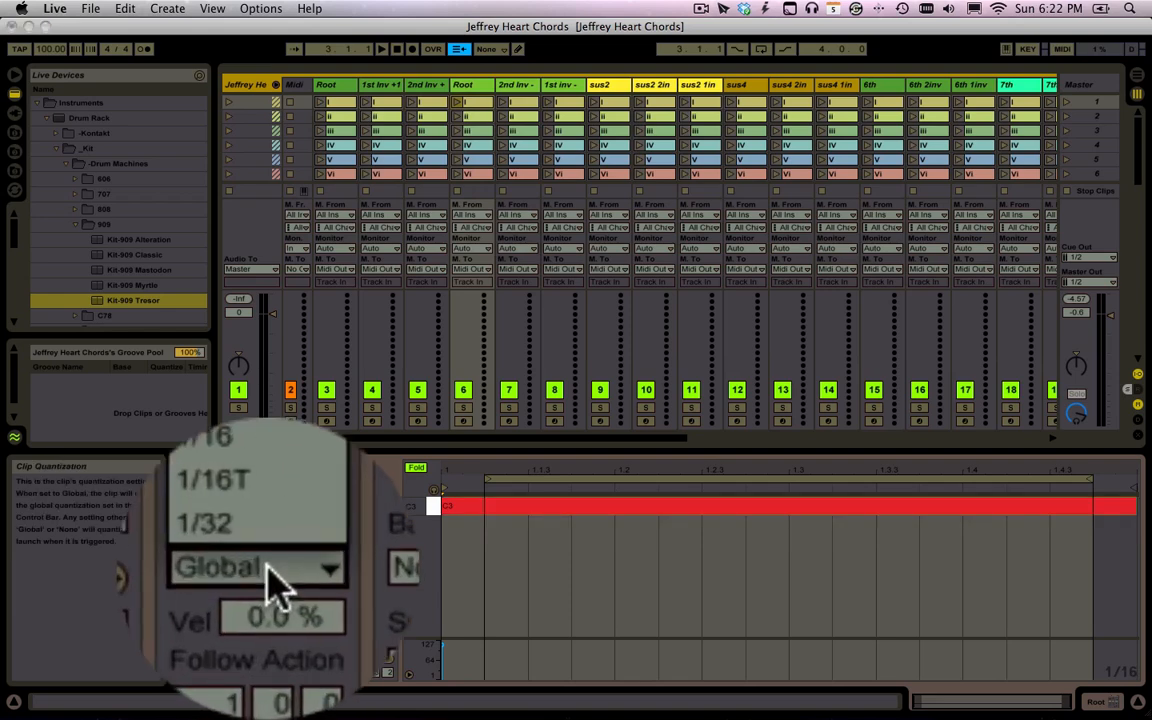
{"action": "left_click", "coordinate": [265, 608]}
Select all session clips to view their shared launch quantization setting, and reselect Root track 3.
{"action": "left_click", "coordinate": [334, 103]}
{"action": "key", "text": "super+a"}
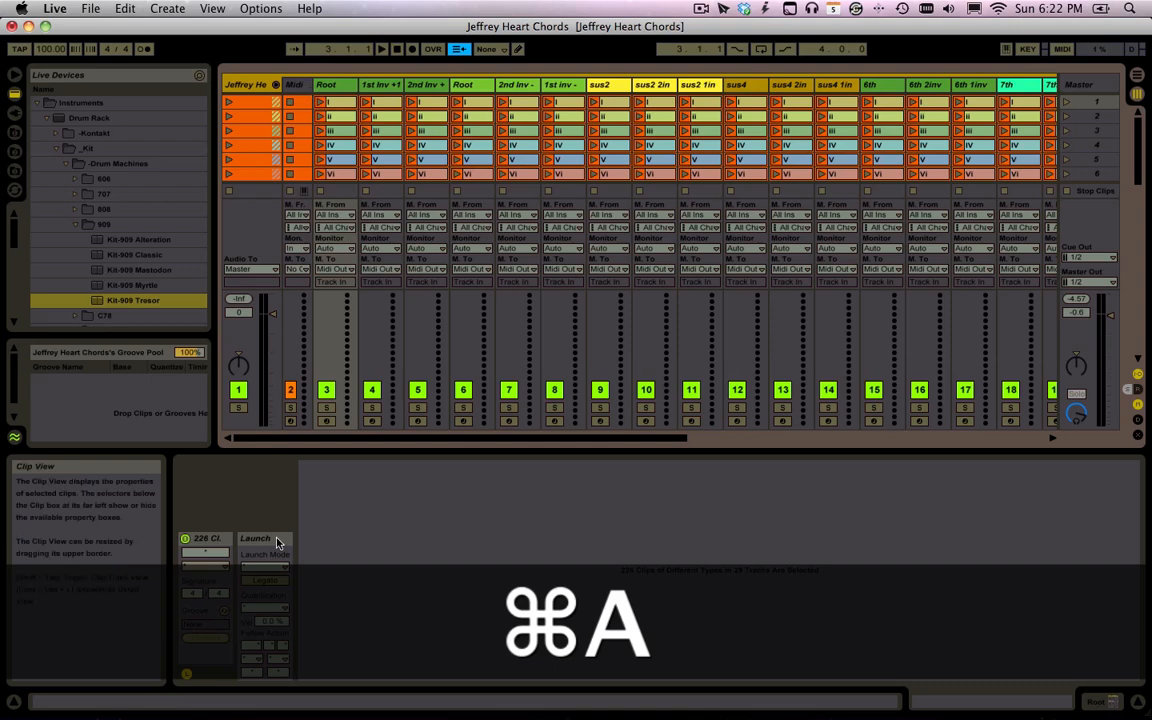
{"action": "left_click", "coordinate": [265, 607]}
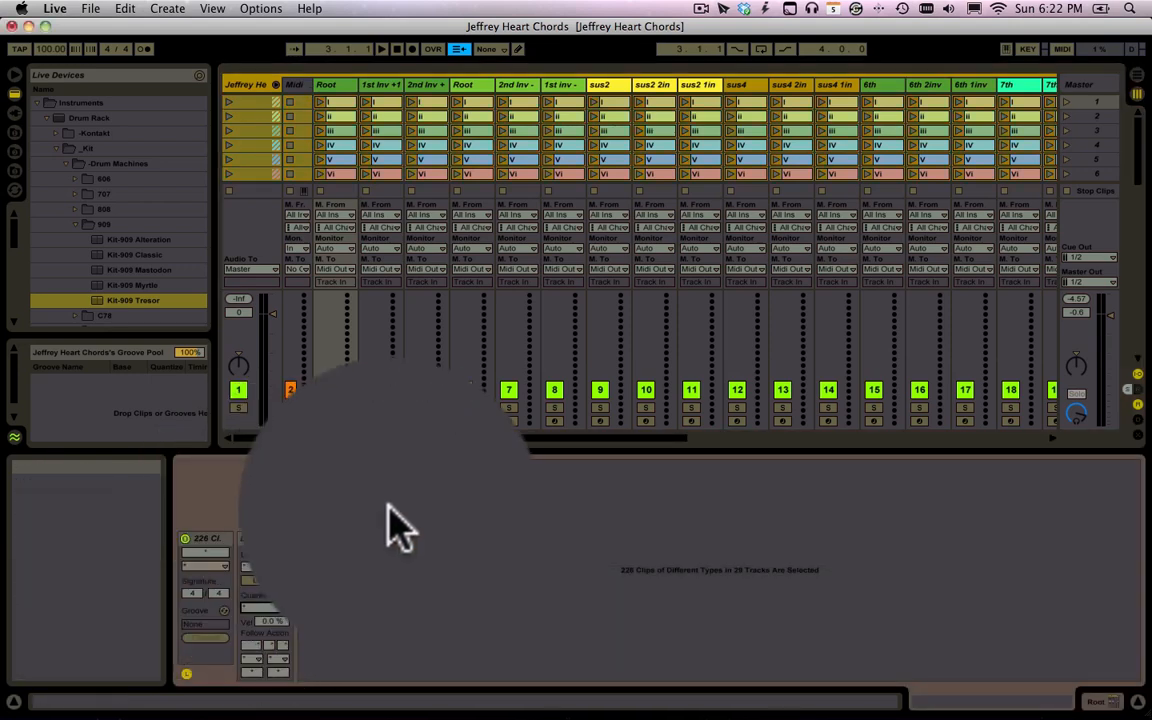
{"action": "left_click", "coordinate": [335, 86]}
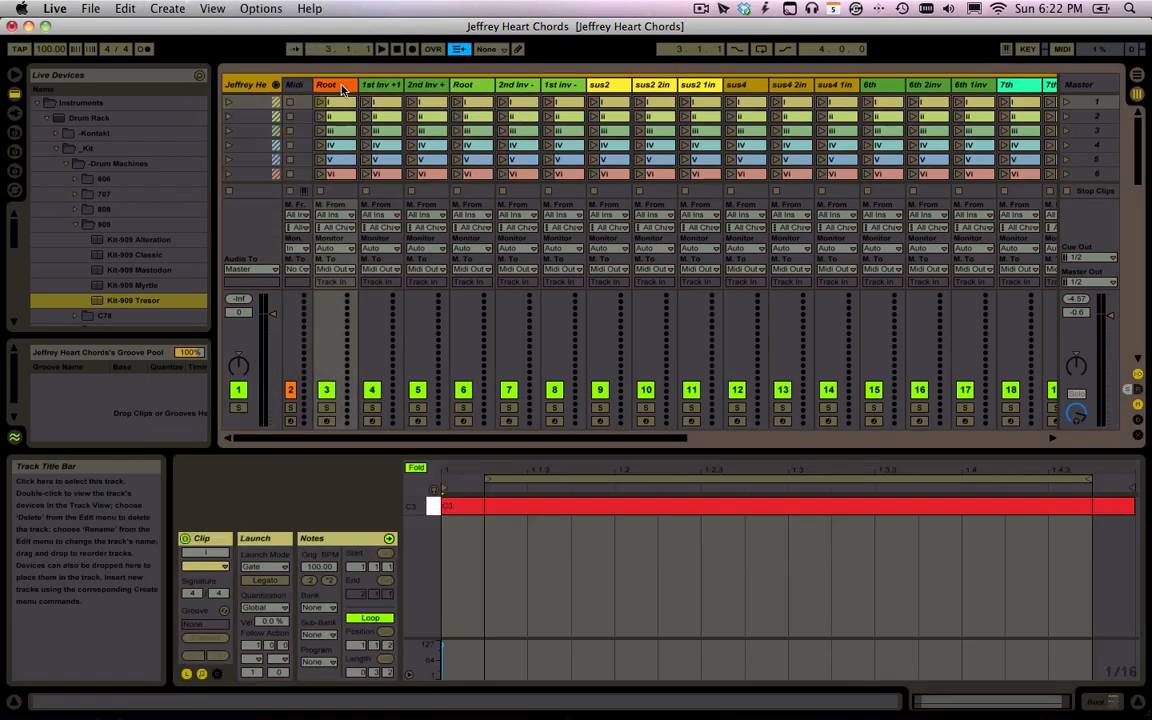
Try a global quantization of 1/8, and set it back to None.
{"action": "left_click", "coordinate": [490, 48]}
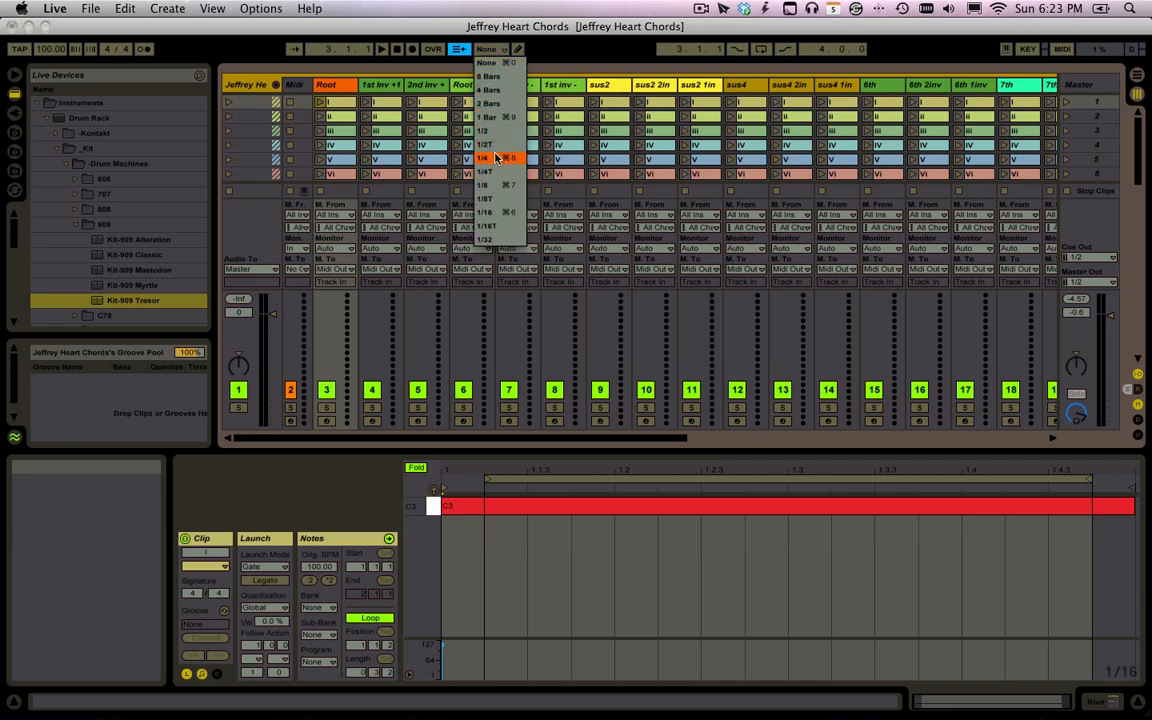
{"action": "left_click", "coordinate": [488, 185]}
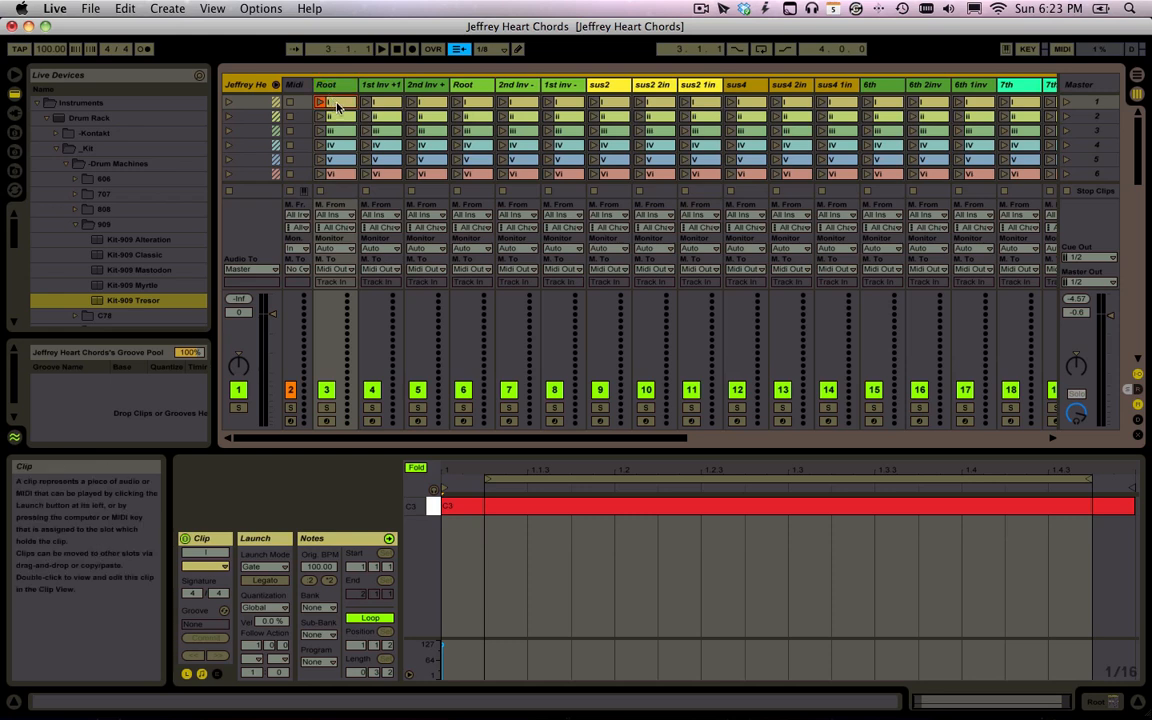
{"action": "left_click", "coordinate": [495, 50]}
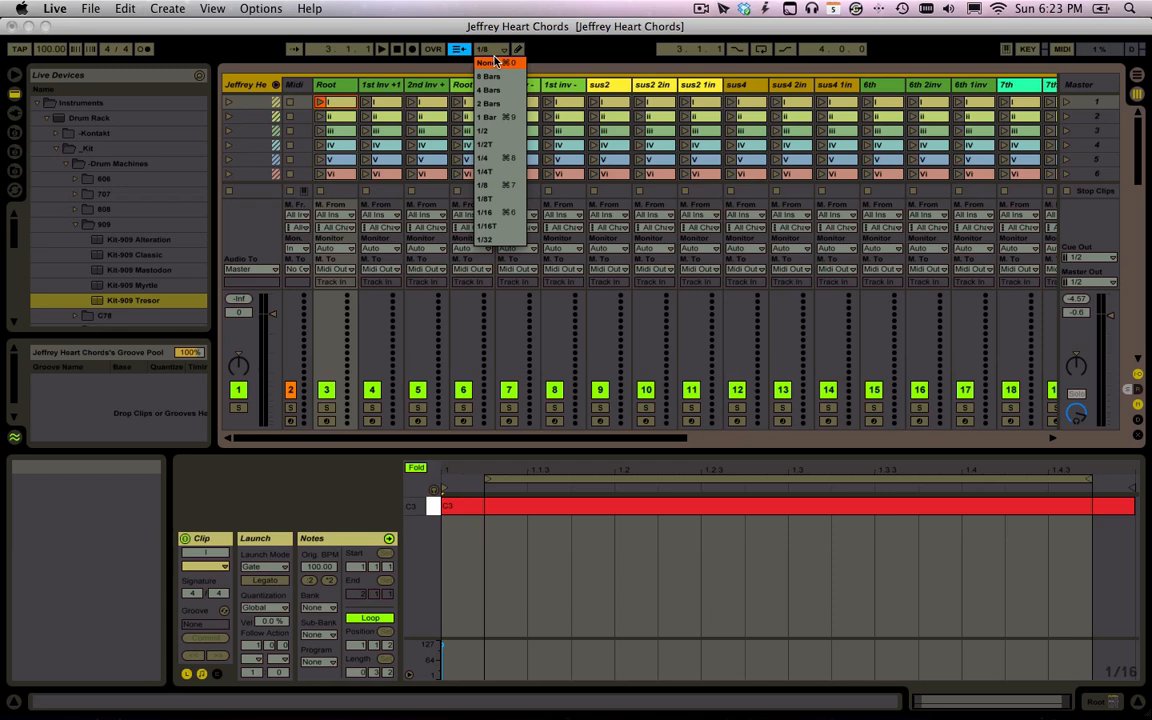
{"action": "left_click", "coordinate": [495, 64]}
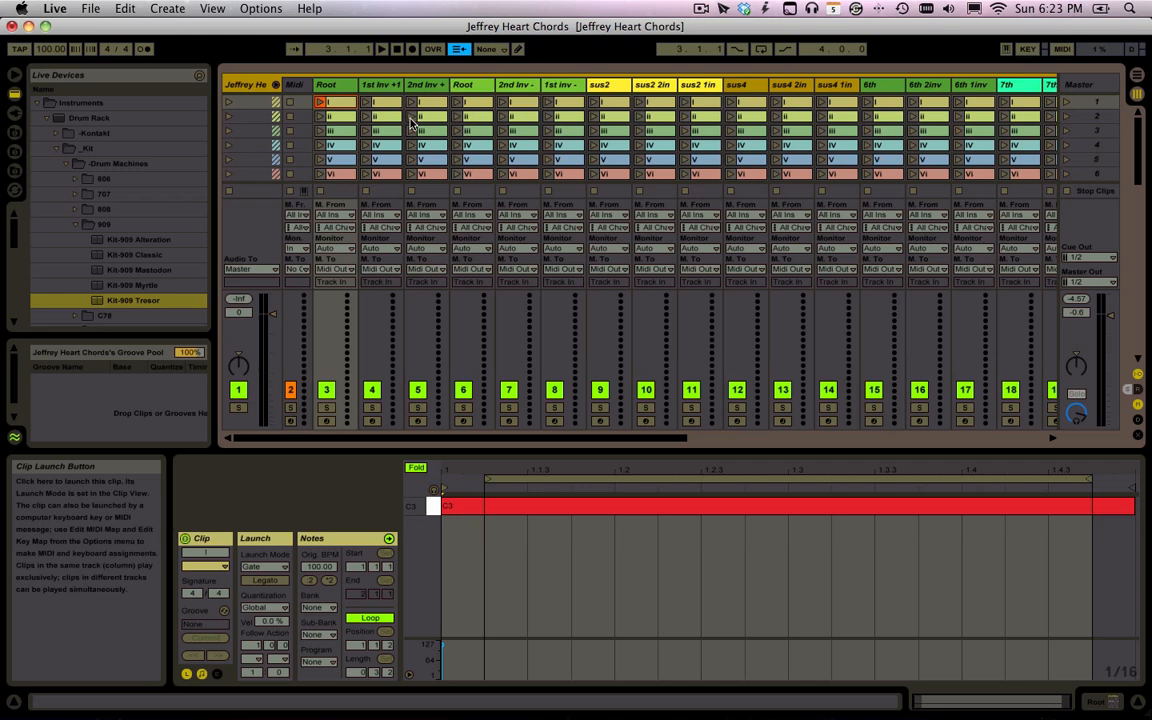
Hide the mixer's In/Out section and the browser, and shrink the detail view to enlarge the clip grid.
{"action": "left_click", "coordinate": [1138, 374]}
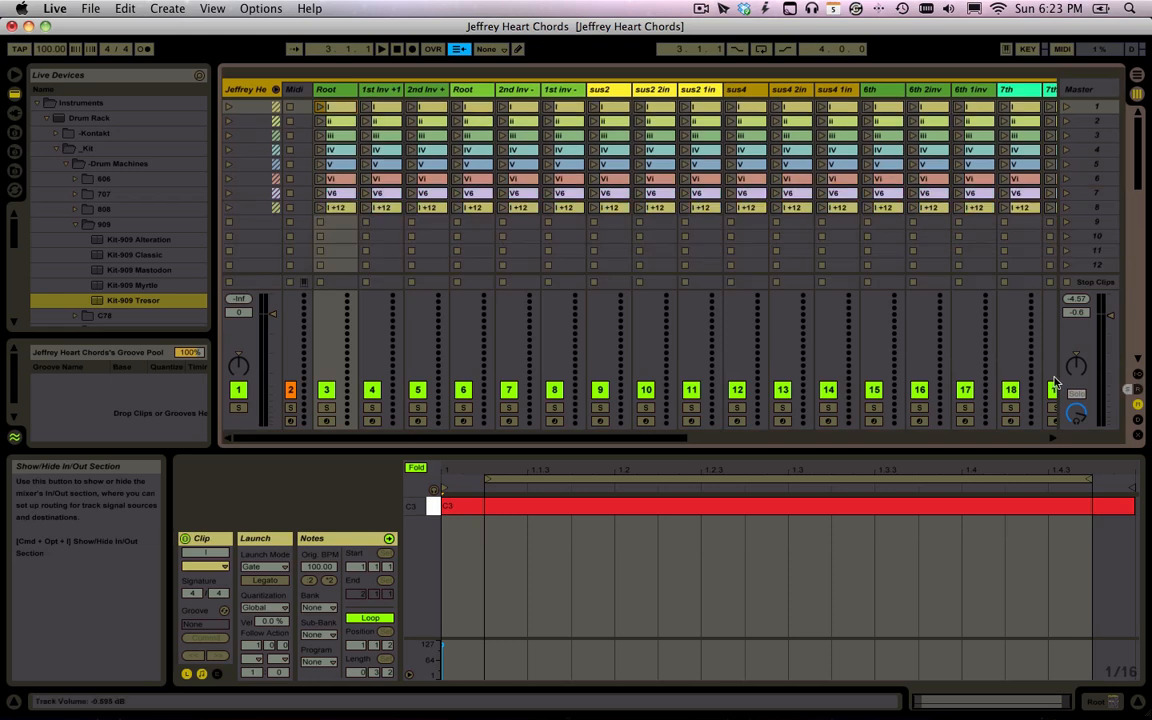
{"action": "left_click", "coordinate": [14, 73]}
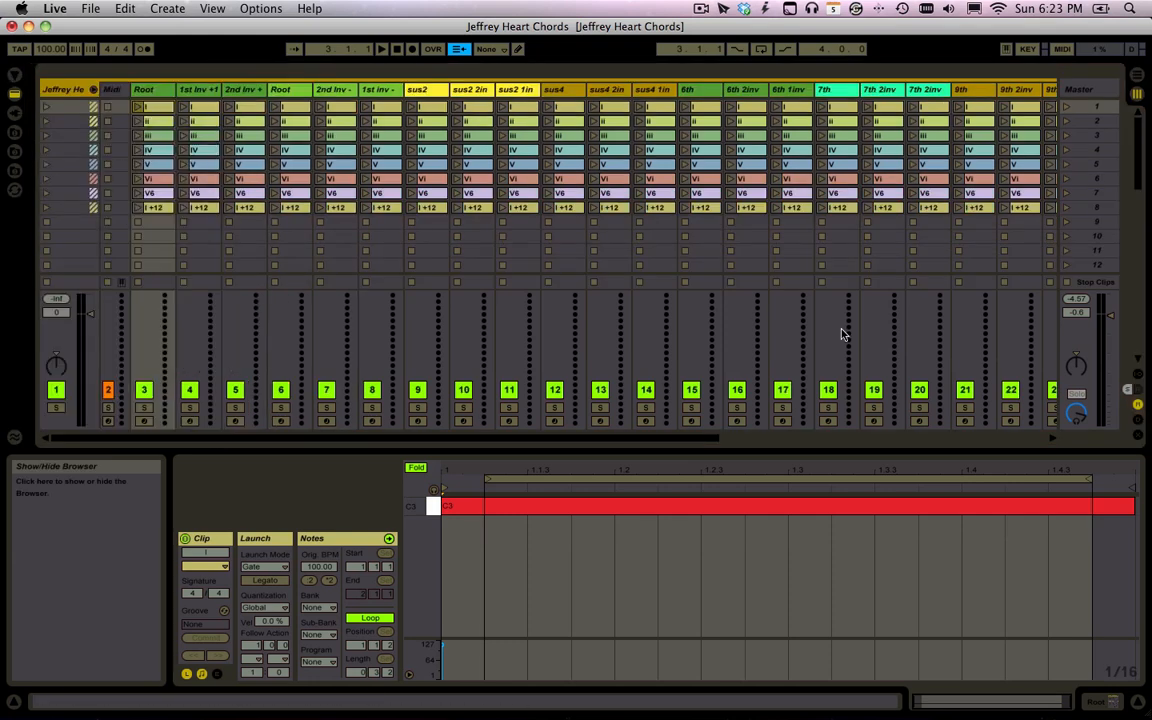
{"action": "left_click_drag", "start_coordinate": [1000, 455], "coordinate": [1000, 535]}
{"action": "scroll", "coordinate": [808, 314], "scroll_direction": "right", "scroll_amount": 5}
{"action": "scroll", "coordinate": [808, 314], "scroll_direction": "left", "scroll_amount": 5}
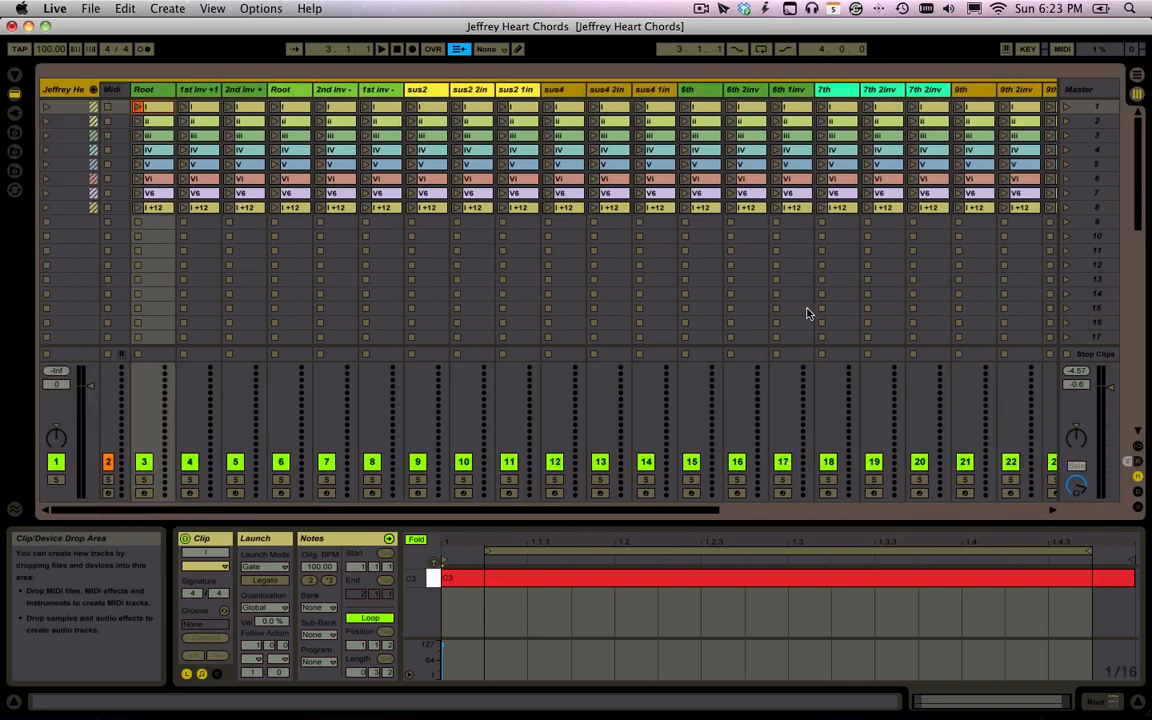
Enter key mapping mode and map the 1st inv - track's I, ii, iii and IV clips to A, S, D and F.
{"action": "key", "text": "super+k"}
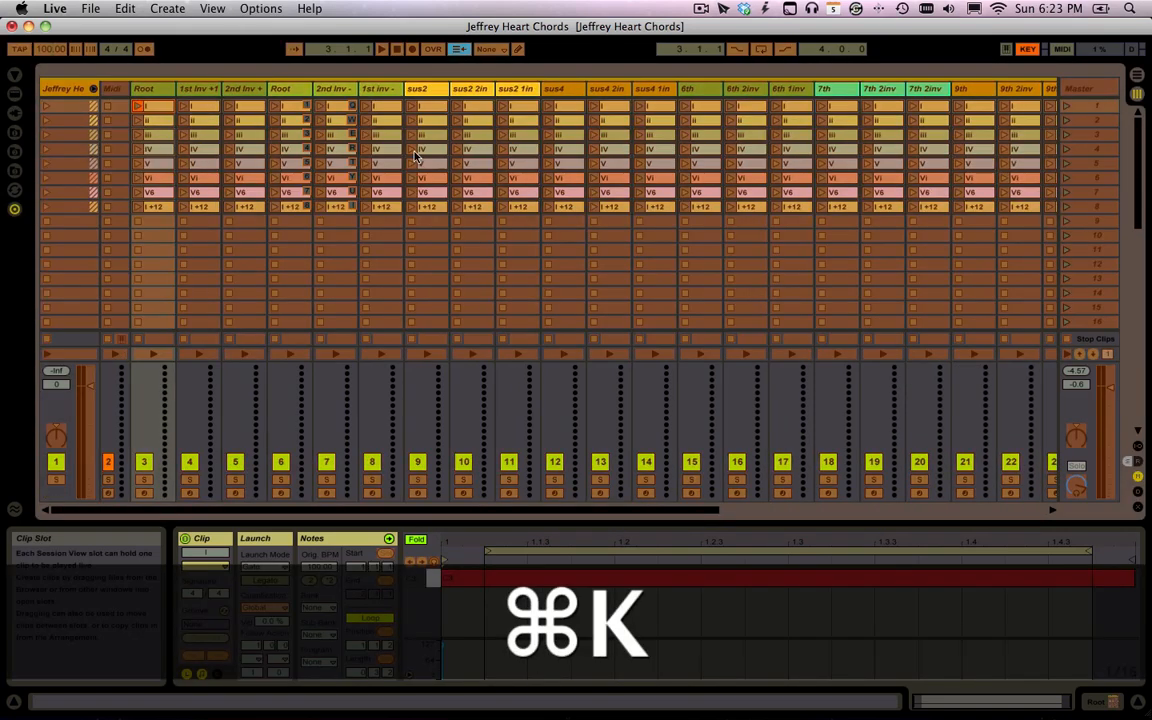
{"action": "left_click", "coordinate": [362, 107]}
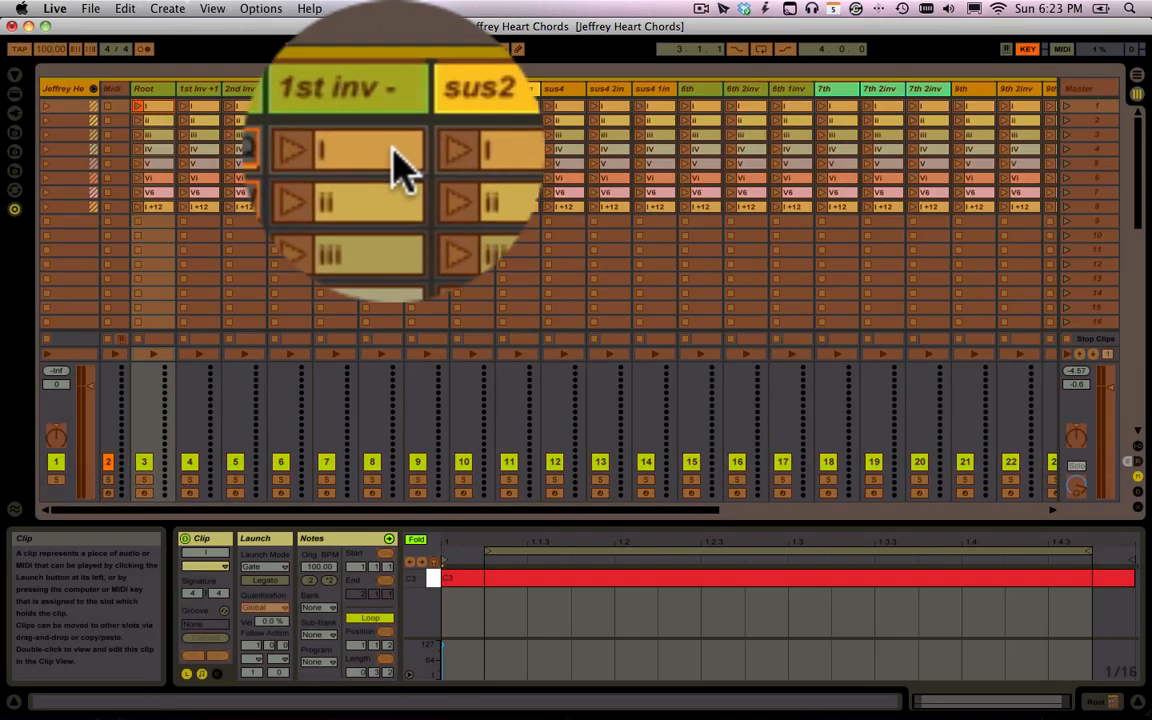
{"action": "key", "text": "a"}
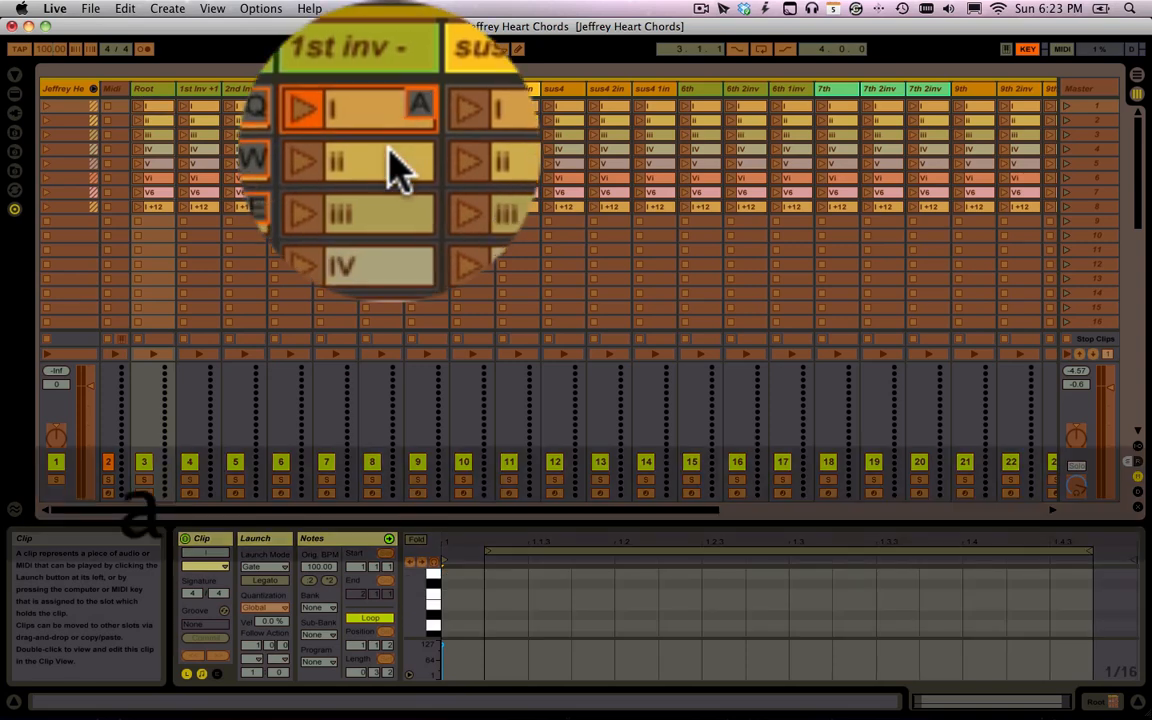
{"action": "left_click", "coordinate": [392, 122]}
{"action": "key", "text": "s"}
{"action": "left_click", "coordinate": [392, 136]}
{"action": "key", "text": "d"}
{"action": "left_click", "coordinate": [392, 150]}
{"action": "key", "text": "f"}
Map the 1st inv - track's V, Vi, V6 and I +12 clips to G, H, J and K.
{"action": "left_click", "coordinate": [392, 164]}
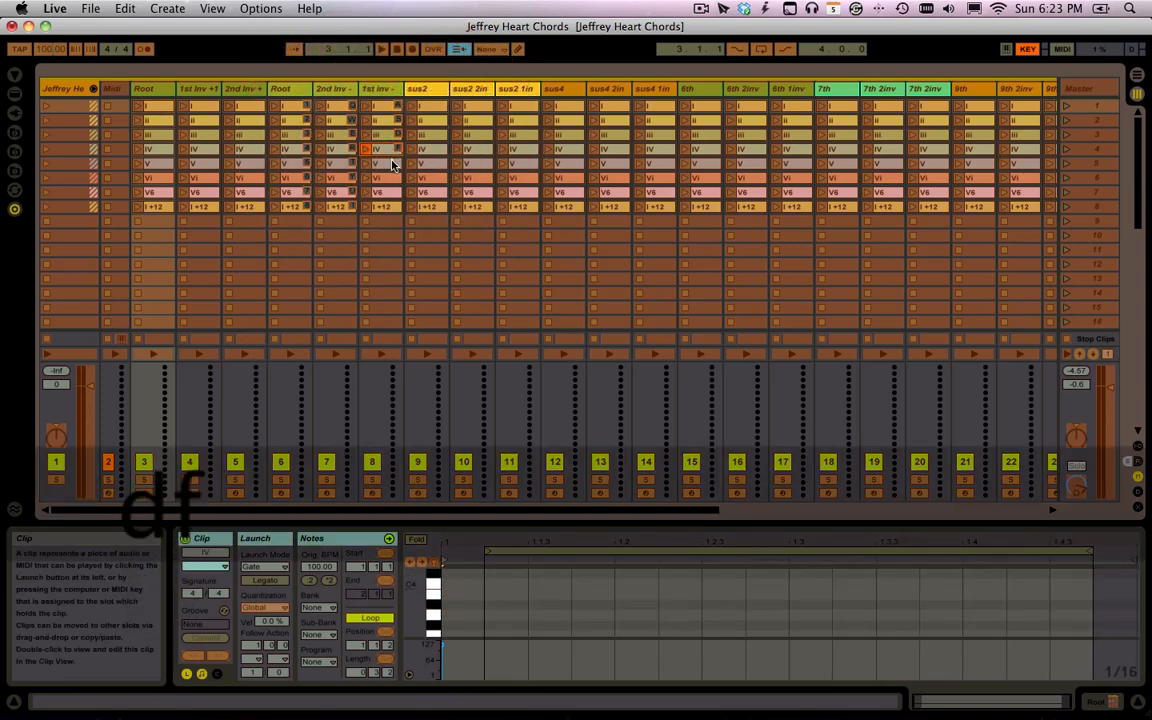
{"action": "key", "text": "g"}
{"action": "left_click", "coordinate": [392, 178]}
{"action": "key", "text": "h"}
{"action": "left_click", "coordinate": [392, 192]}
{"action": "key", "text": "j"}
{"action": "left_click", "coordinate": [393, 207]}
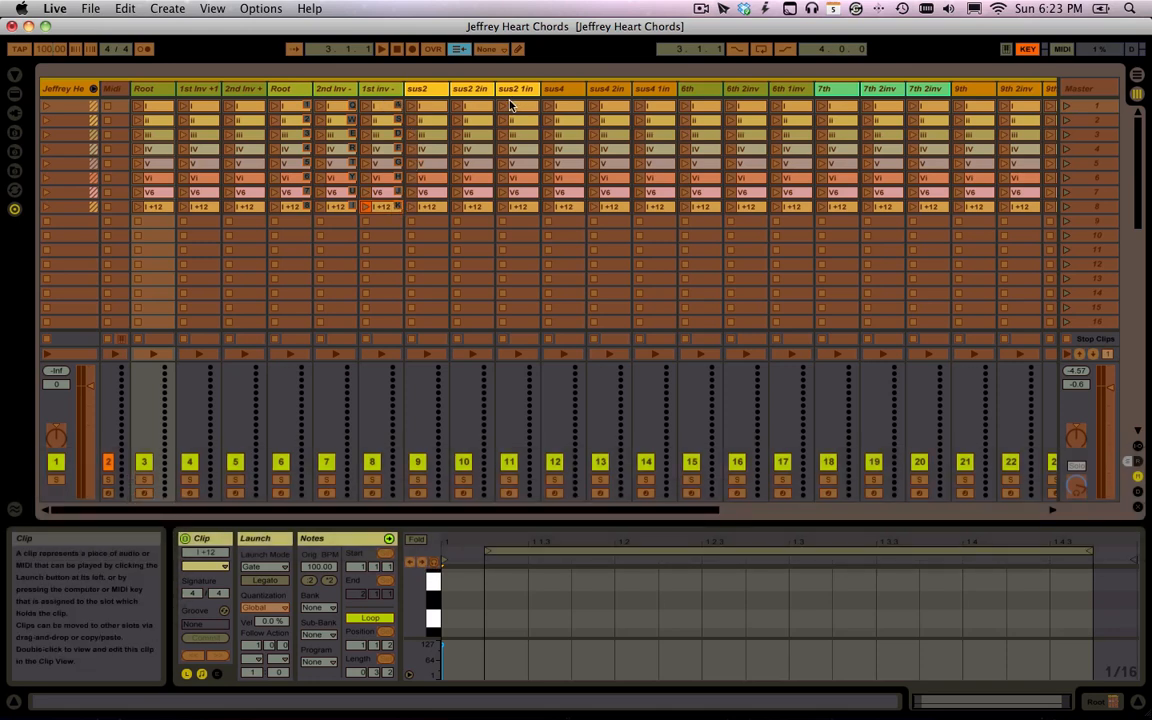
Map the 9th track's I, ii, iii and IV clips to the computer keys Z, X, C and V.
{"action": "left_click", "coordinate": [437, 108]}
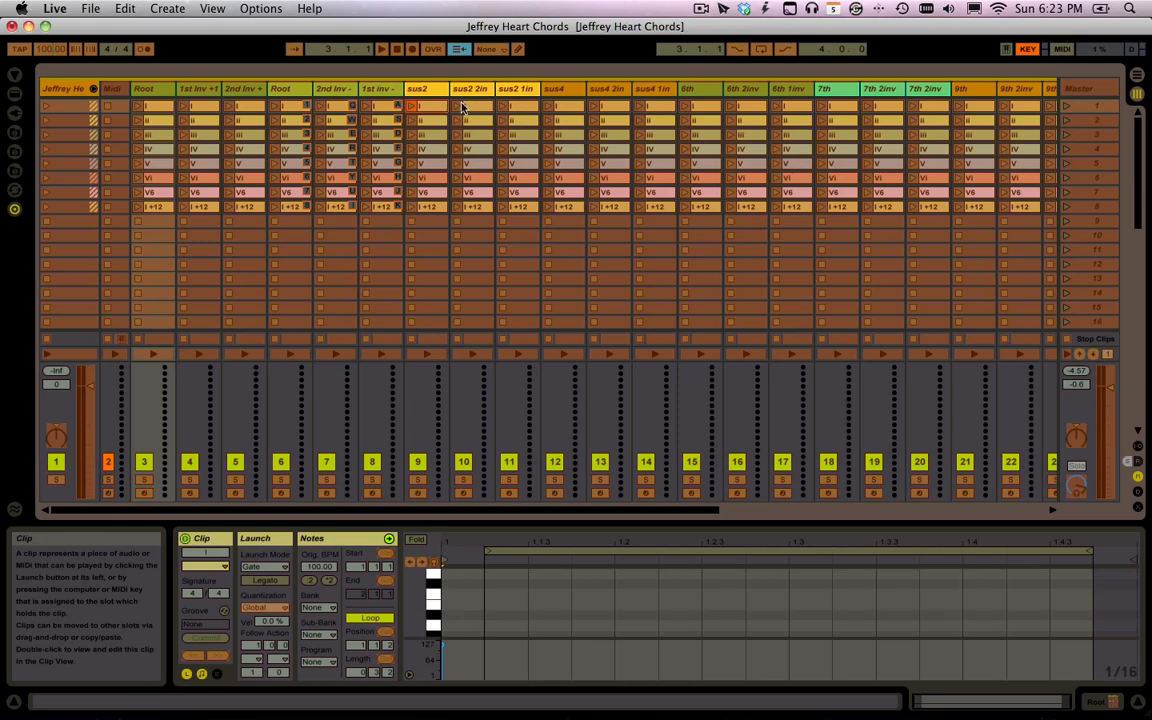
{"action": "left_click", "coordinate": [976, 106]}
{"action": "key", "text": "z"}
{"action": "left_click", "coordinate": [979, 121]}
{"action": "key", "text": "x"}
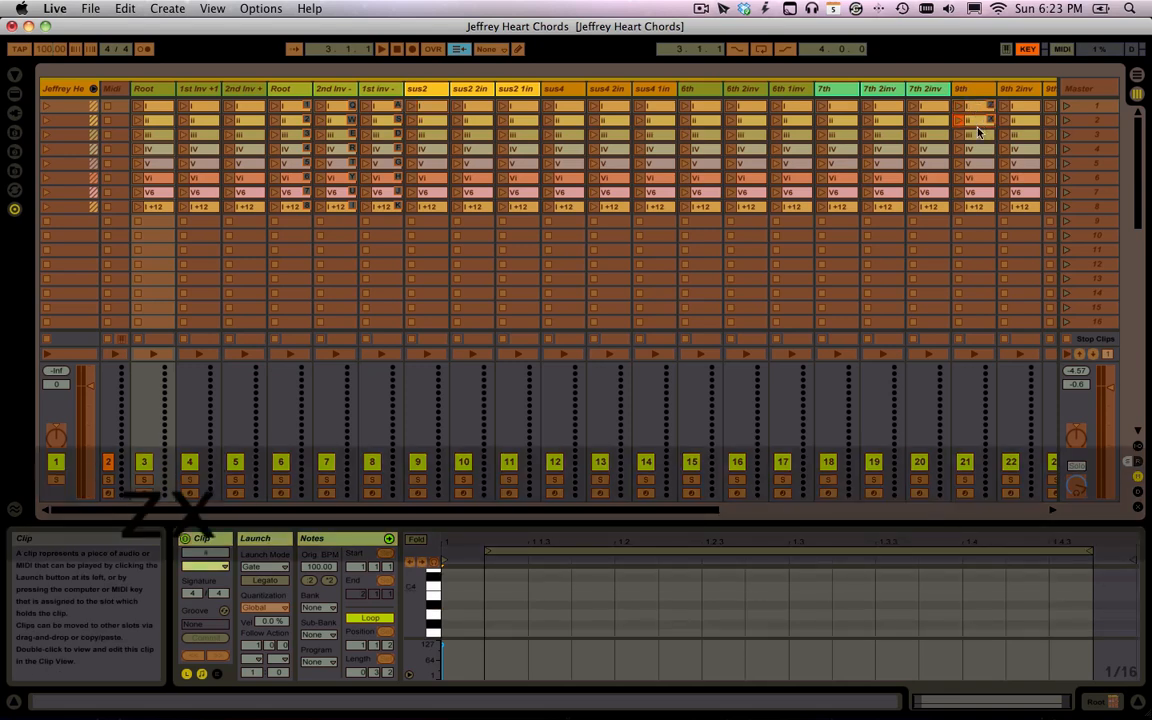
{"action": "left_click", "coordinate": [979, 134]}
{"action": "key", "text": "c"}
{"action": "left_click", "coordinate": [981, 150]}
{"action": "key", "text": "v"}
Map the 9th track's V, Vi, V6 and I +12 clips to B, N, M and comma, and leave key mapping mode.
{"action": "left_click", "coordinate": [982, 165]}
{"action": "key", "text": "b"}
{"action": "left_click", "coordinate": [981, 182]}
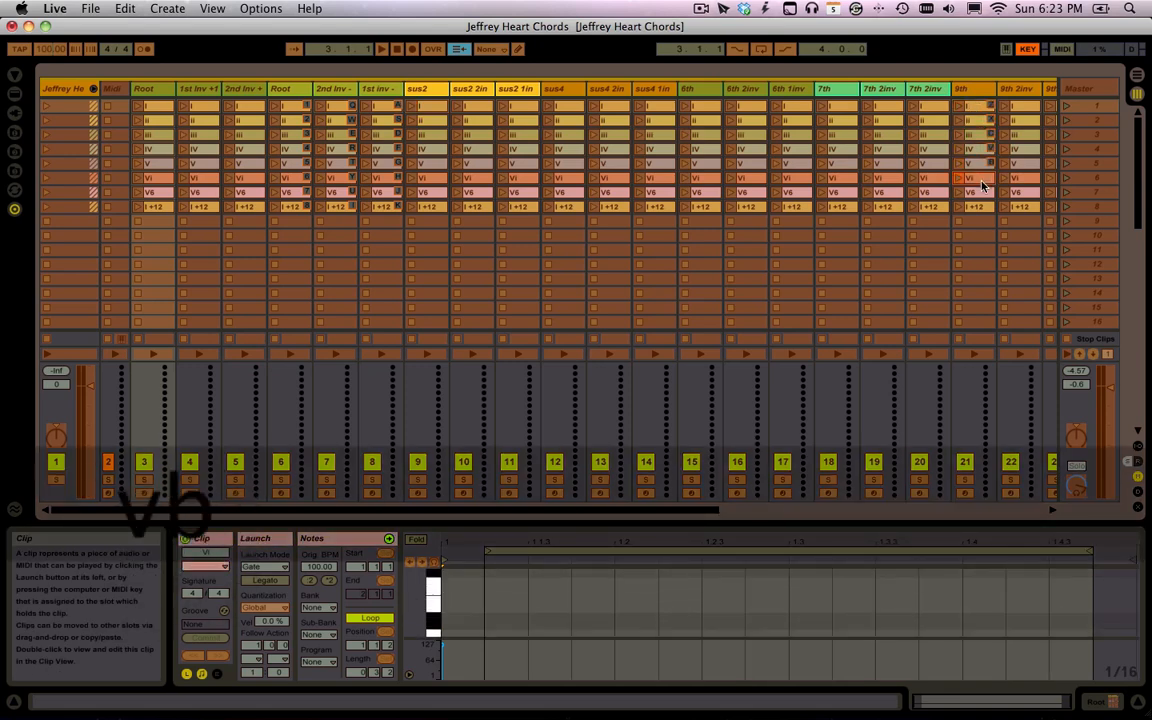
{"action": "key", "text": "n"}
{"action": "left_click", "coordinate": [978, 192]}
{"action": "key", "text": "m"}
{"action": "left_click", "coordinate": [985, 207]}
{"action": "key", "text": "comma"}
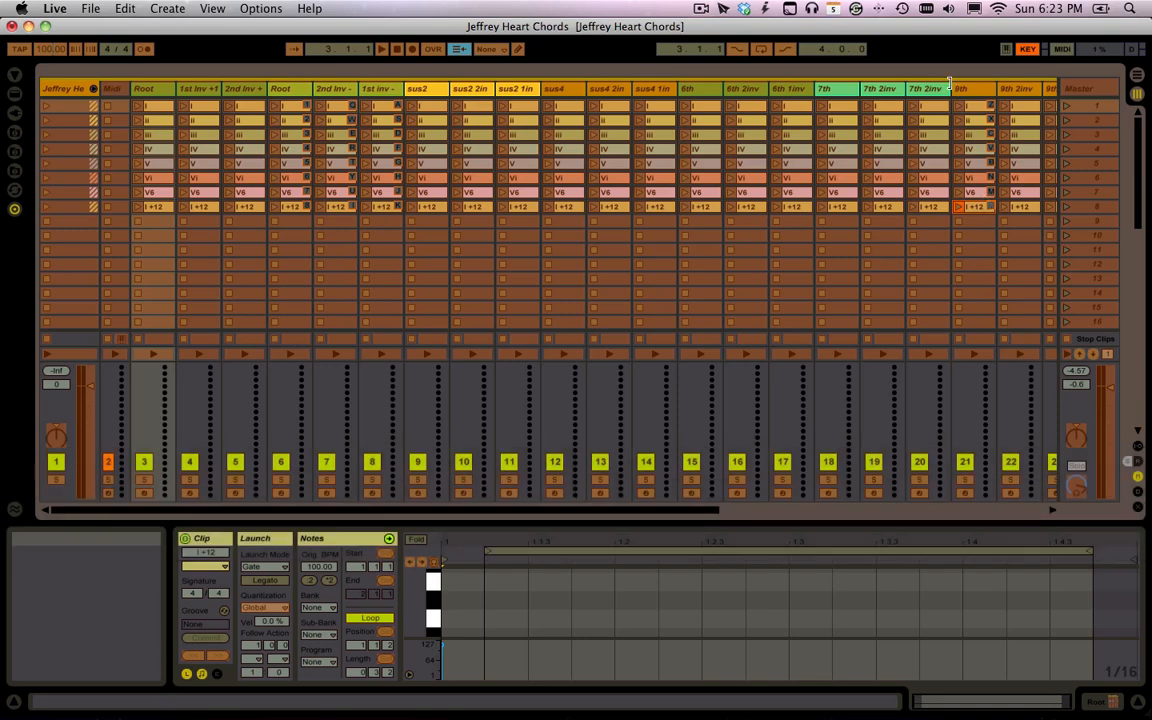
{"action": "key", "text": "super+k"}
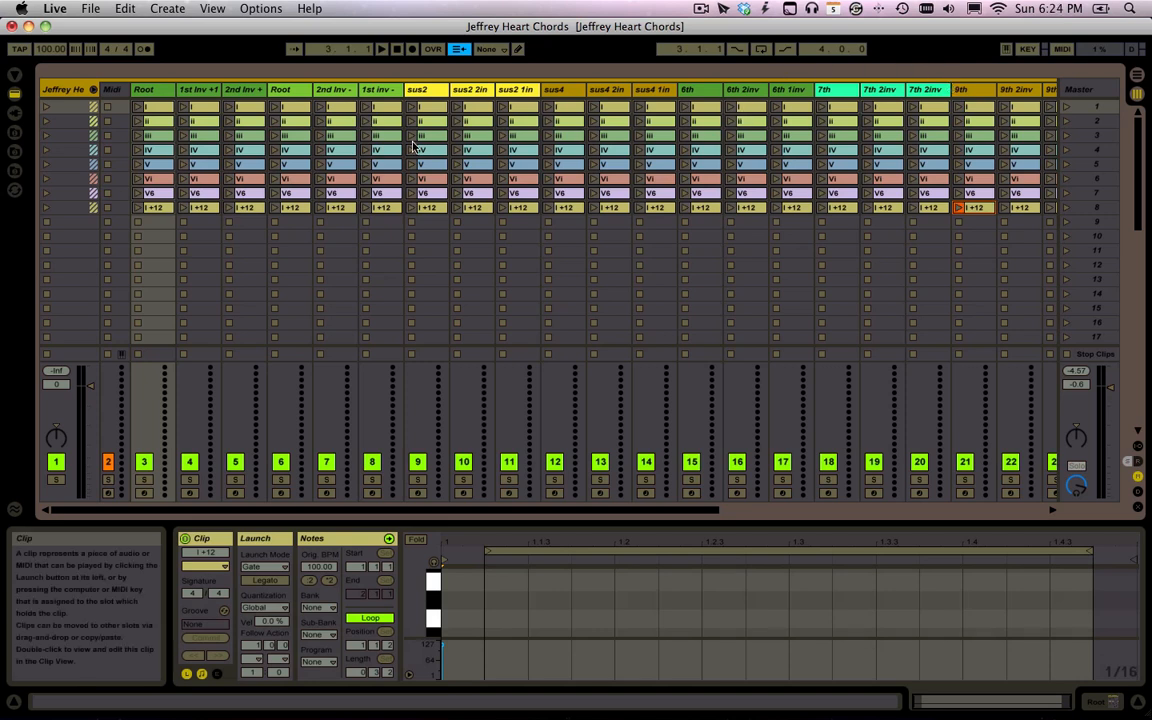
Select the lower Root track (track 6) and play its Vi chord several times with the mapped computer key.
{"action": "left_click", "coordinate": [297, 91]}
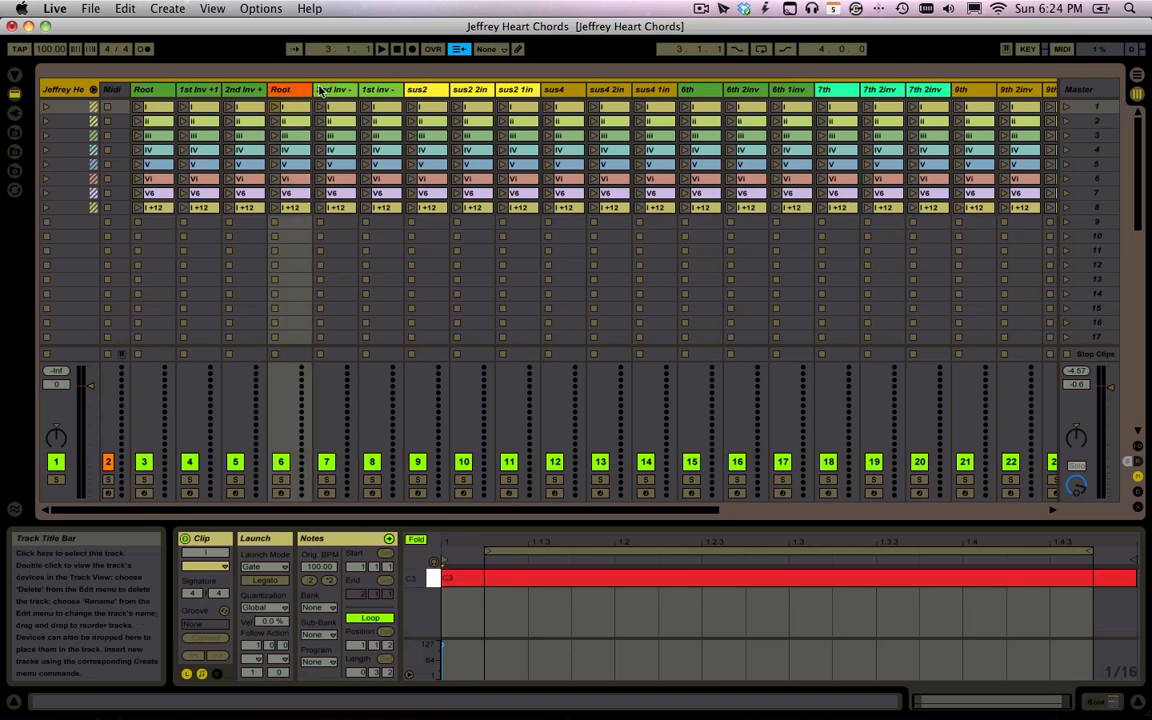
{"action": "key", "text": "6"}
{"action": "key", "text": "6"}
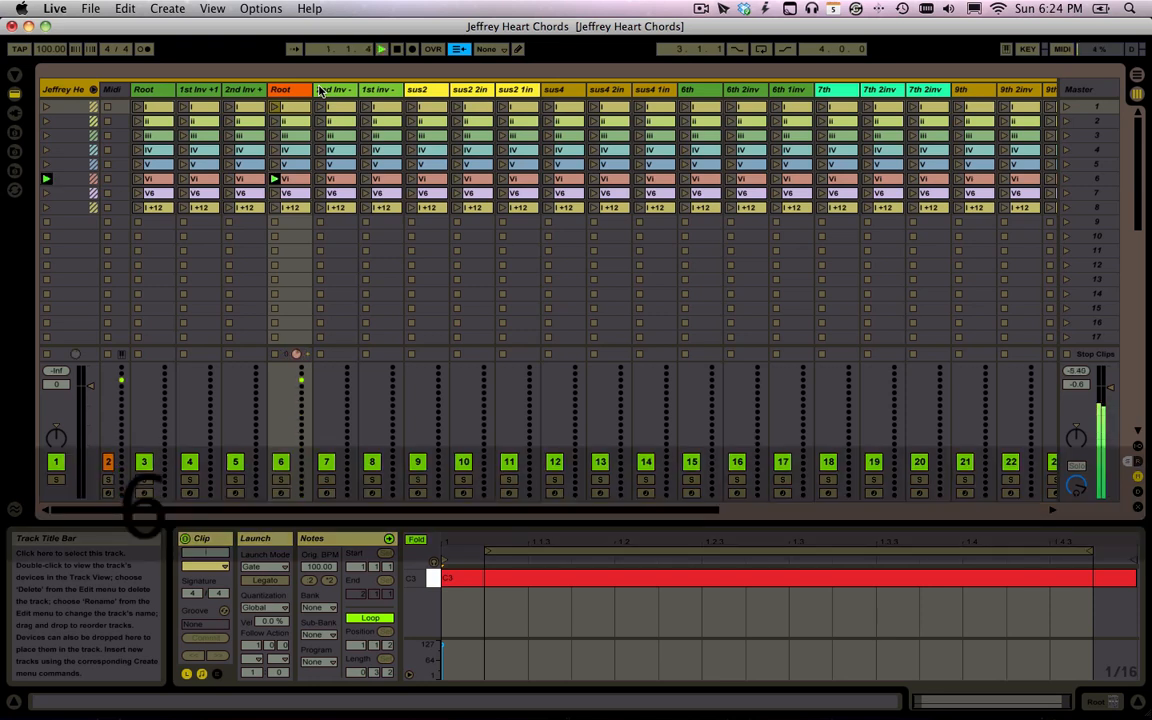
{"action": "key", "text": "6"}
{"action": "key", "text": "6"}
{"action": "key", "text": "6"}
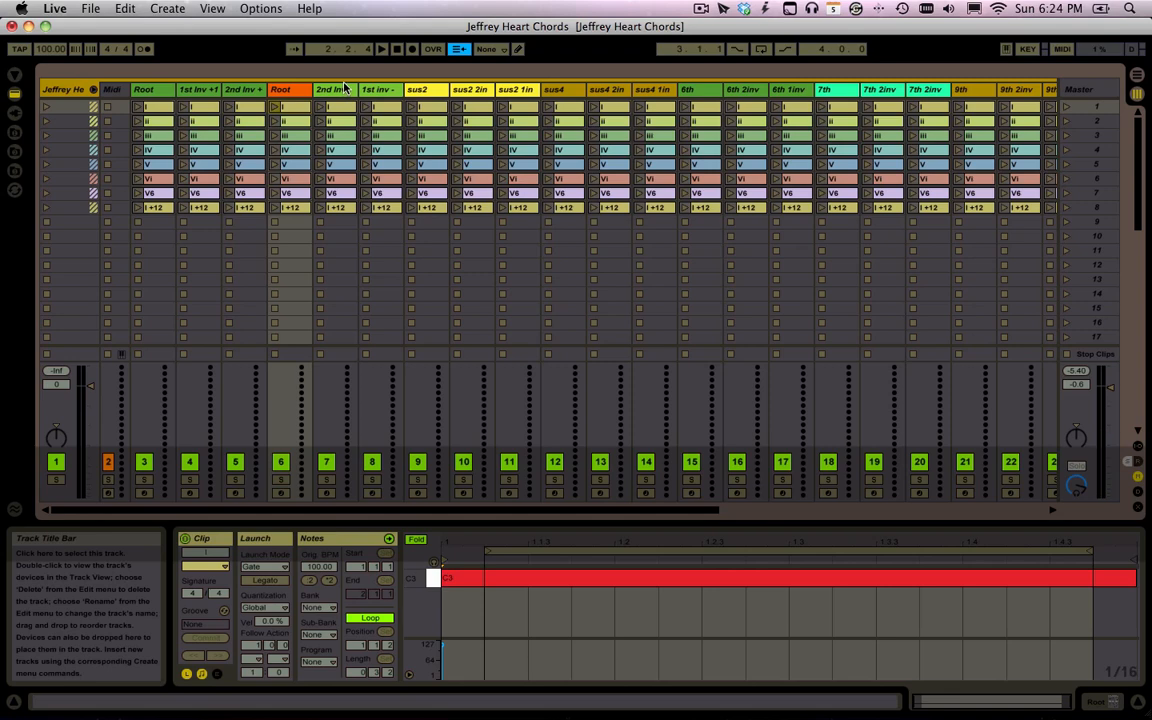
Launch the frozen clip on the Drums track and play the 1st inv - track's IV and V chords over it.
{"action": "scroll", "coordinate": [822, 130], "scroll_direction": "right", "scroll_amount": 10}
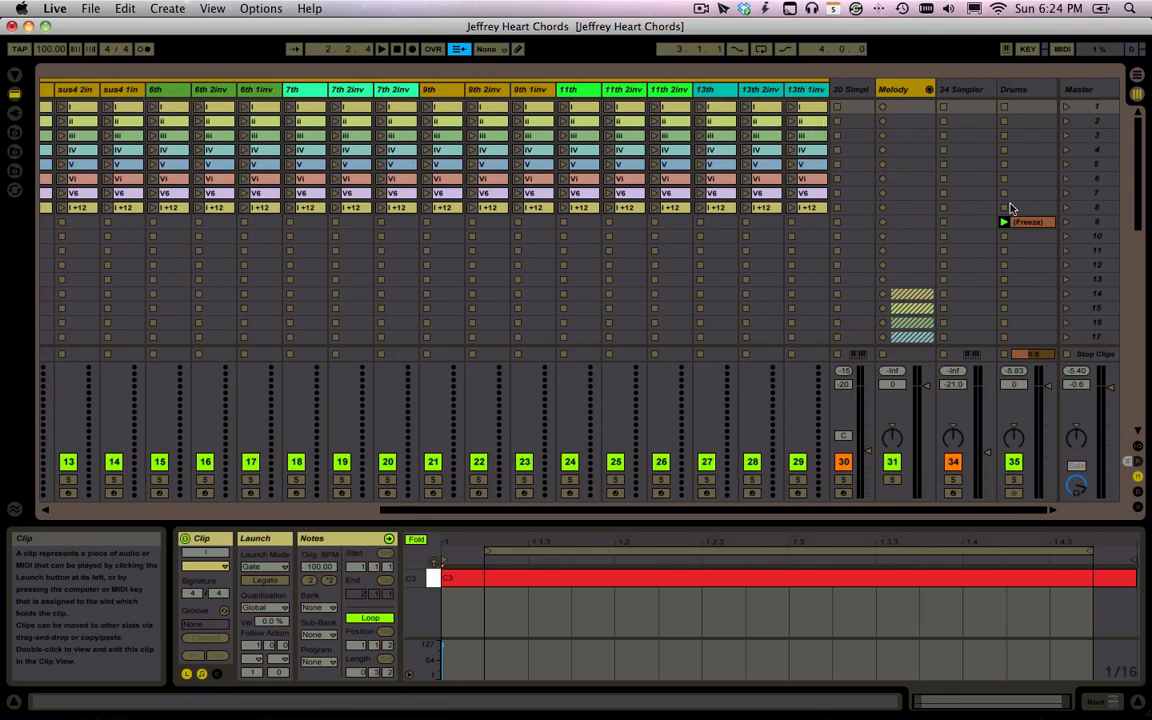
{"action": "left_click", "coordinate": [1025, 221]}
{"action": "scroll", "coordinate": [680, 120], "scroll_direction": "left", "scroll_amount": 10}
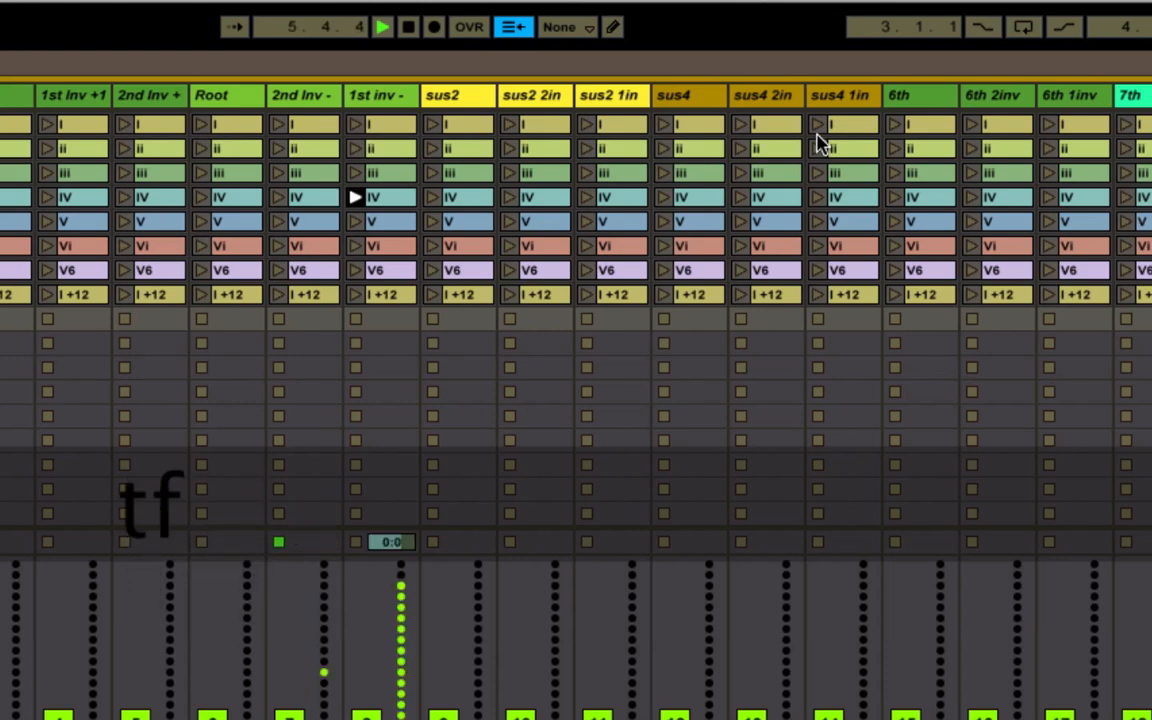
{"action": "key", "text": "f"}
{"action": "key", "text": "f"}
{"action": "key", "text": "g"}
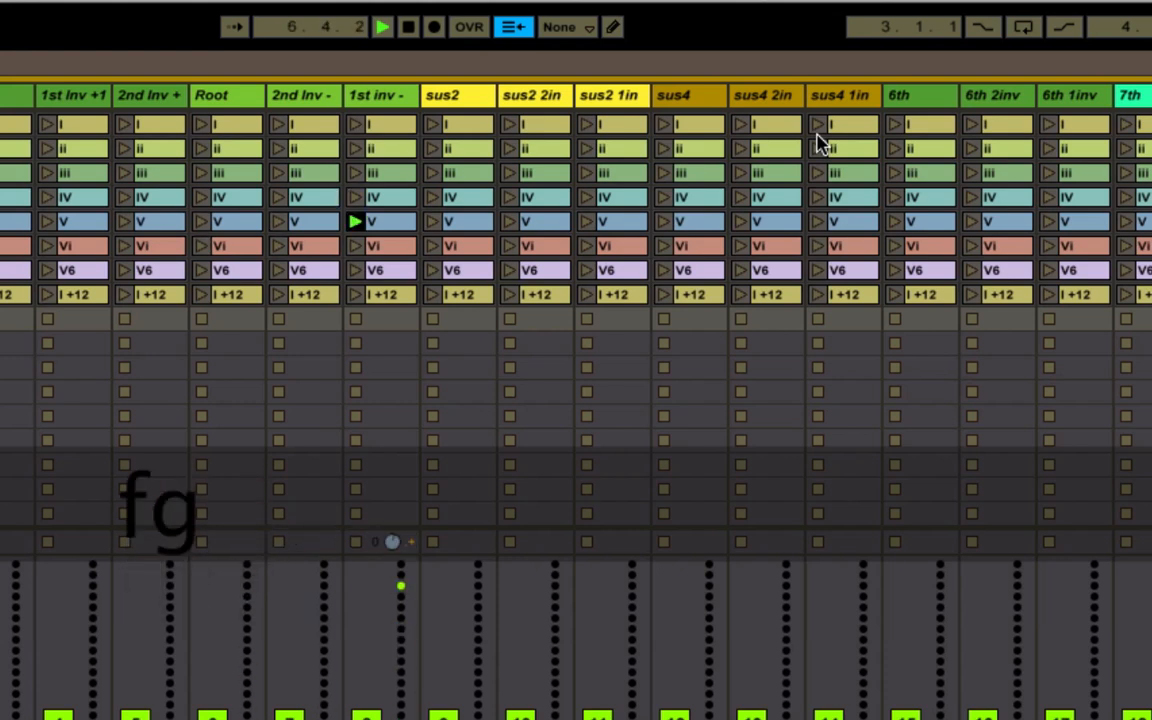
Play the Root track's Vi chord, the 2nd inv - track's V and IV chords, and the 1st inv - V chord.
{"action": "key", "text": "6"}
{"action": "key", "text": "6"}
{"action": "key", "text": "6"}
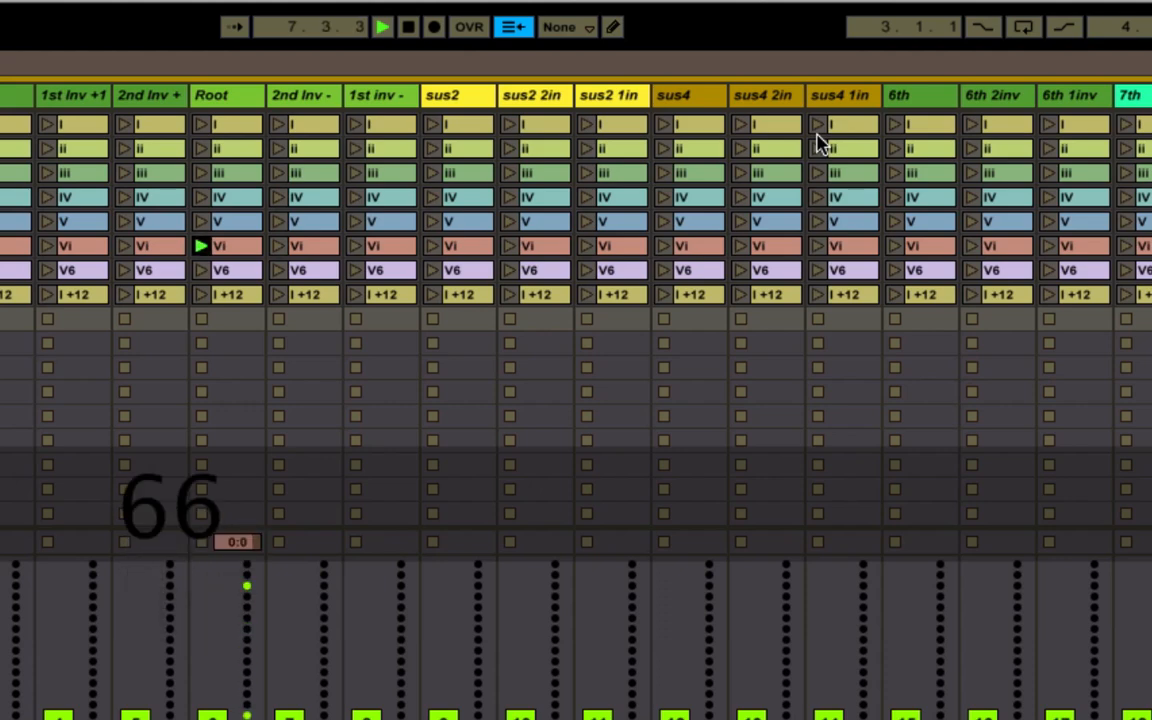
{"action": "key", "text": "t"}
{"action": "key", "text": "r"}
{"action": "key", "text": "g"}
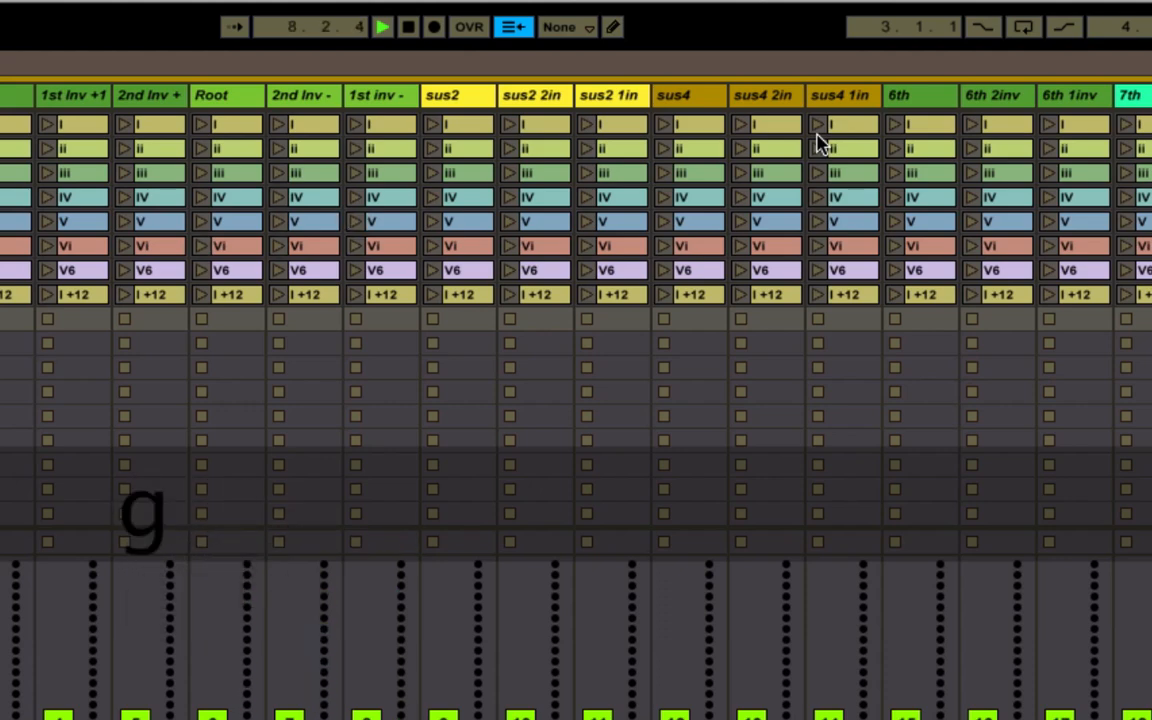
Play the 1st inv - and 2nd inv - V chords and the 9th track's Vi, V and IV chords, and stop playback.
{"action": "key", "text": "g"}
{"action": "key", "text": "t"}
{"action": "key", "text": "n"}
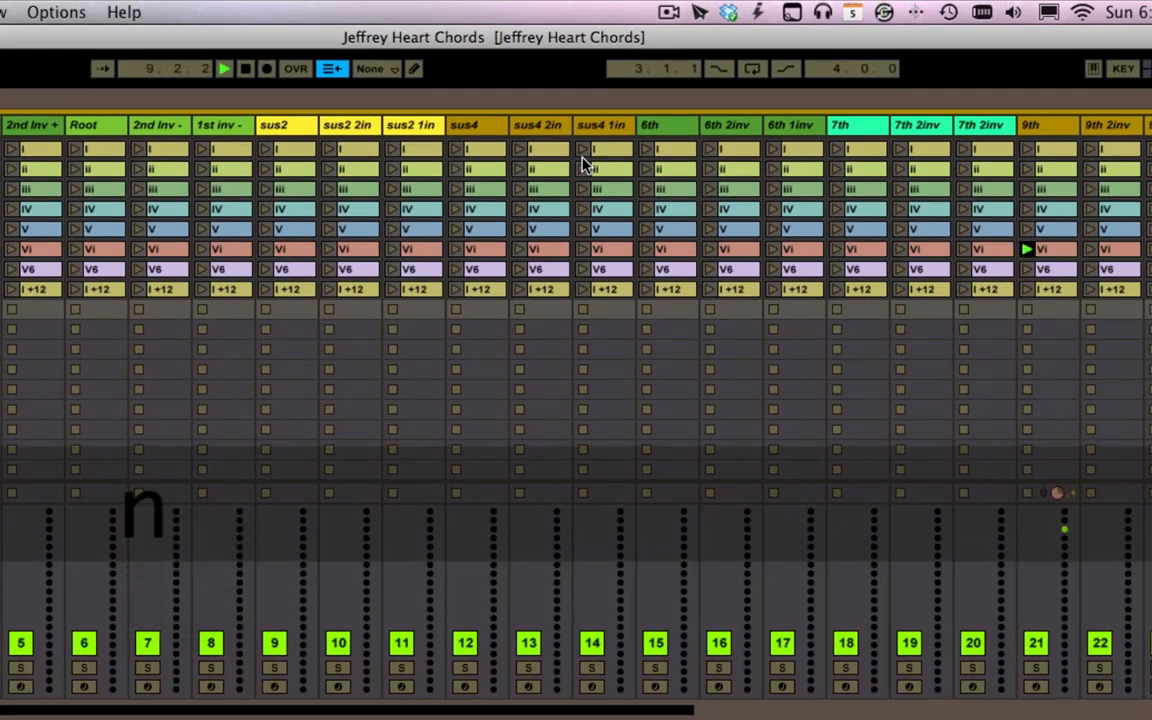
{"action": "key", "text": "b"}
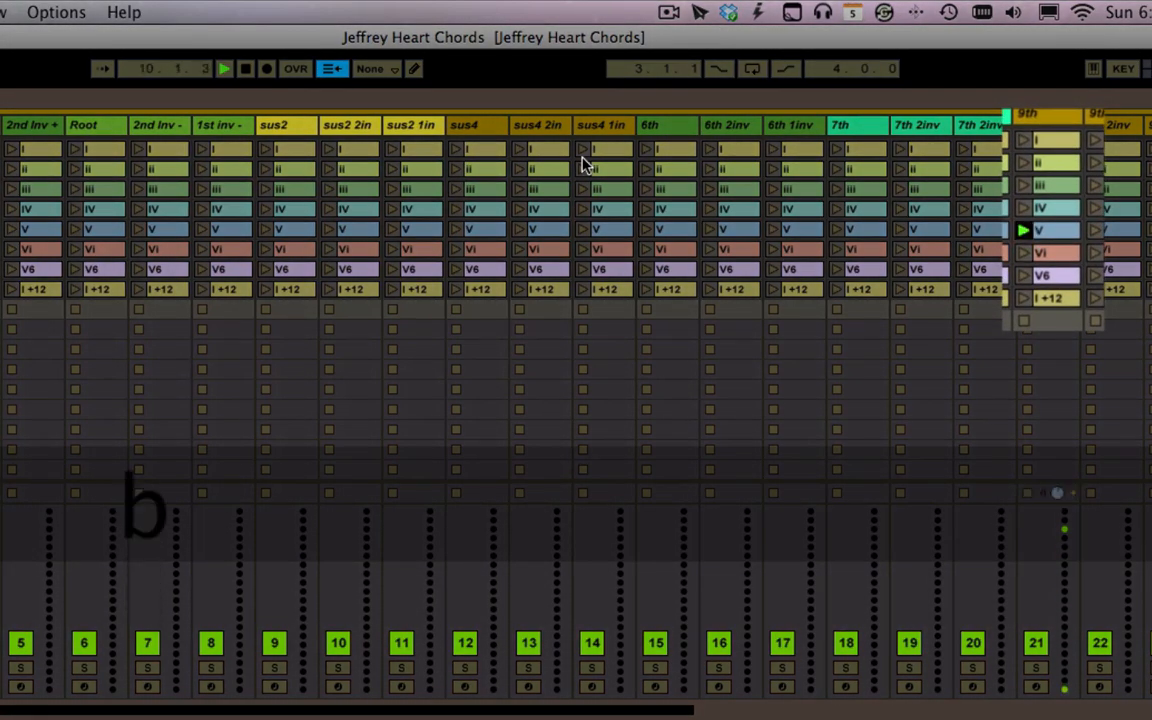
{"action": "key", "text": "v"}
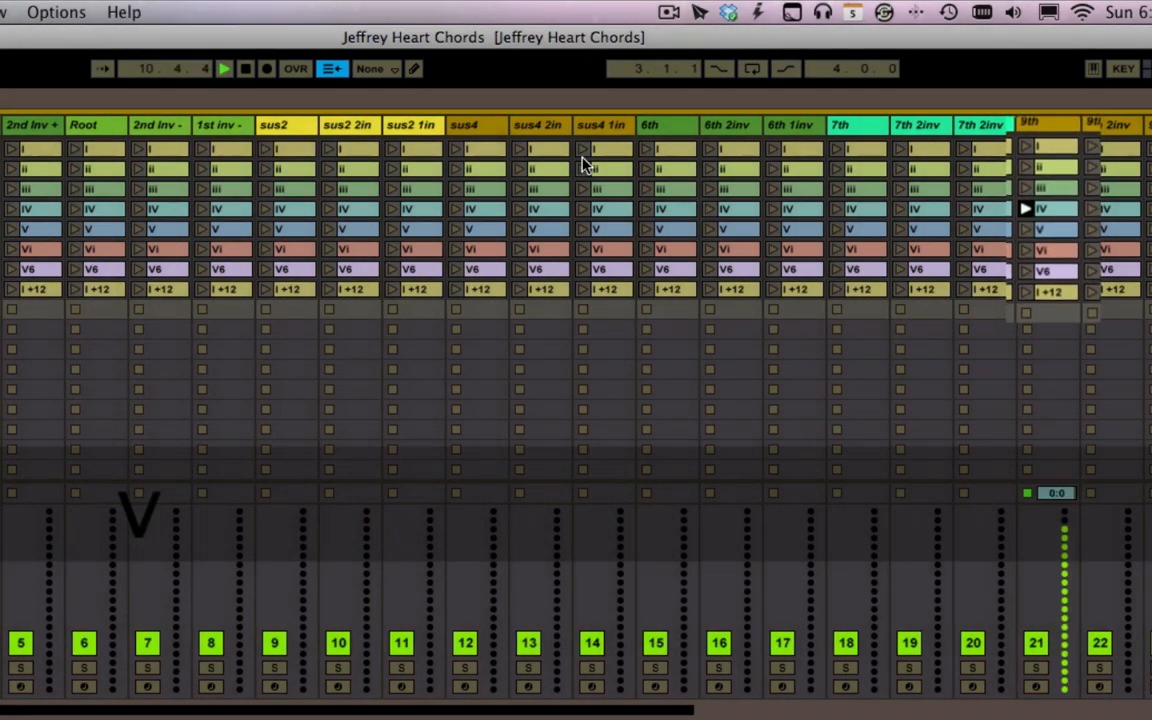
{"action": "key", "text": "space"}
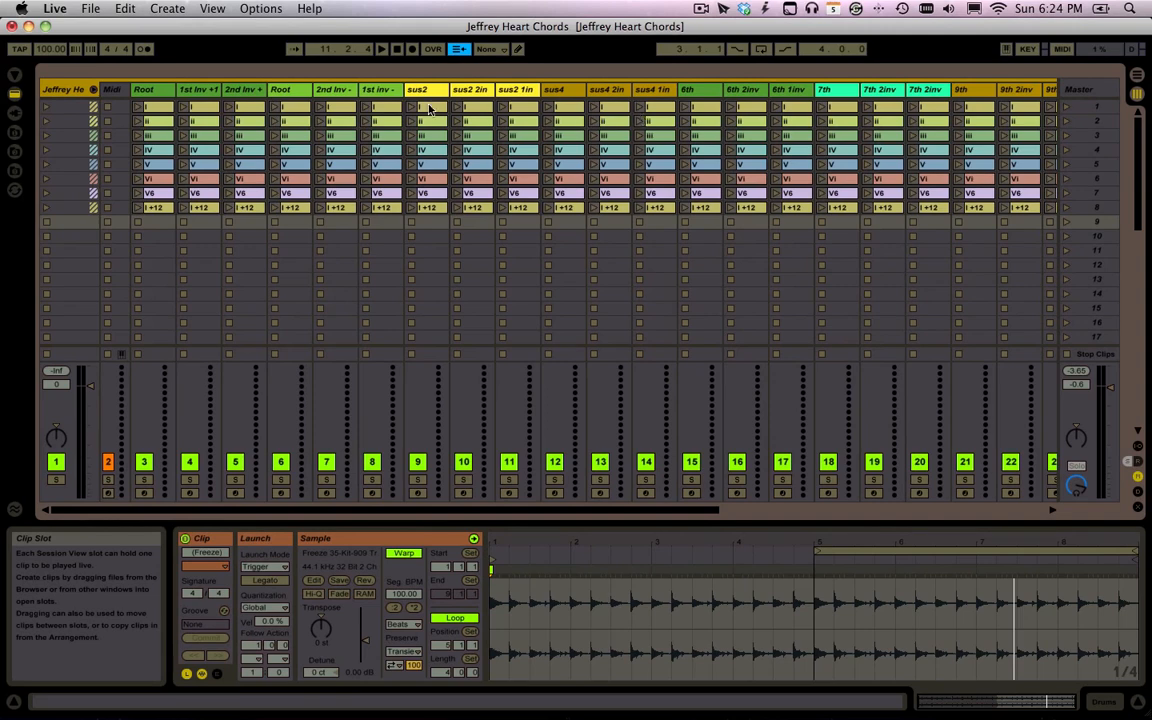
Fold and select the chords group track, and show the Current Project folder in the file browser.
{"action": "left_click", "coordinate": [92, 89]}
{"action": "left_click", "coordinate": [80, 89]}
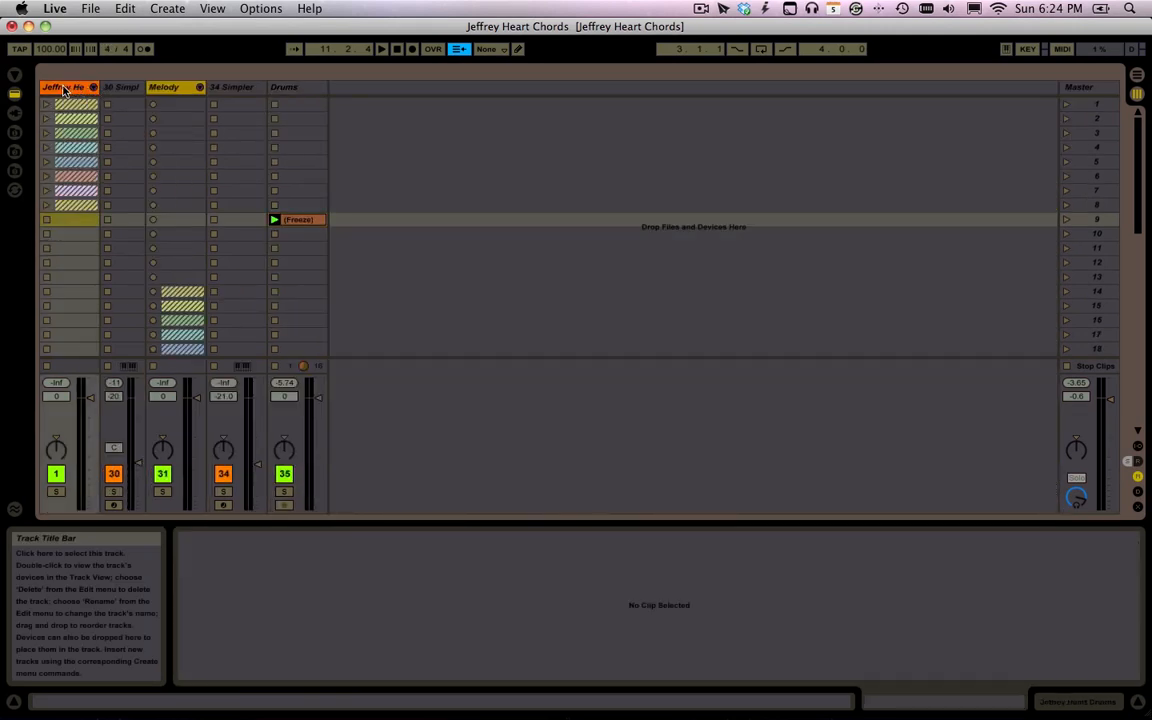
{"action": "left_click", "coordinate": [14, 131]}
{"action": "left_click", "coordinate": [90, 75]}
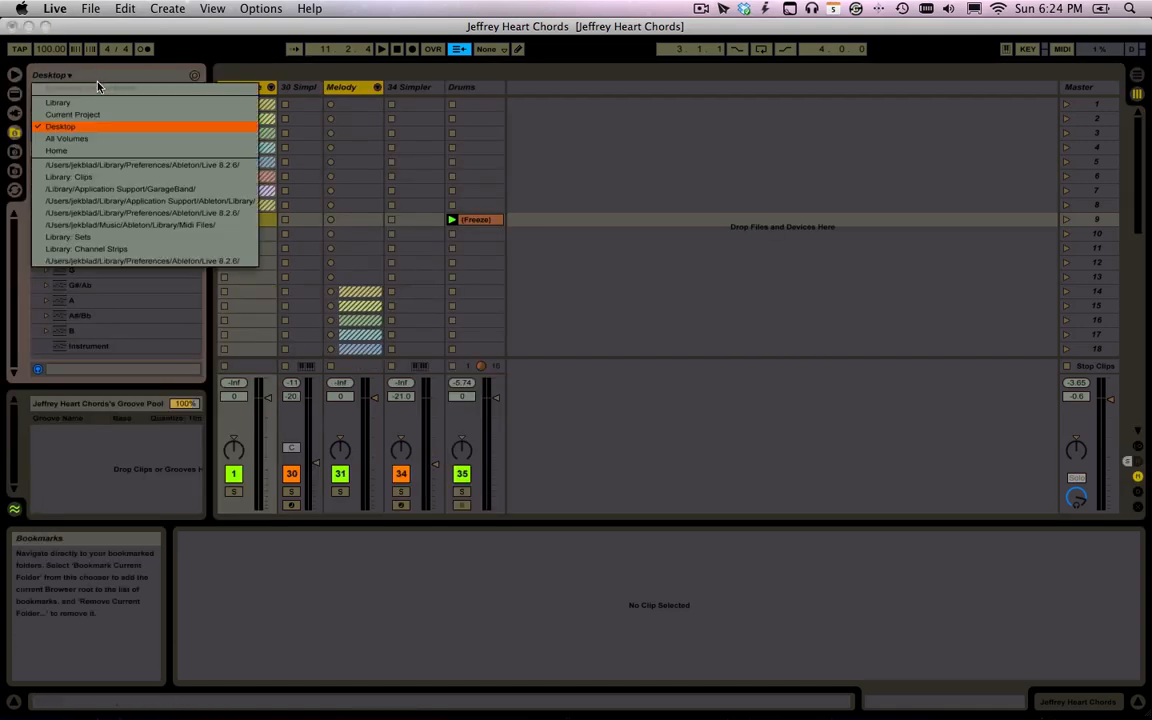
{"action": "left_click", "coordinate": [98, 115]}
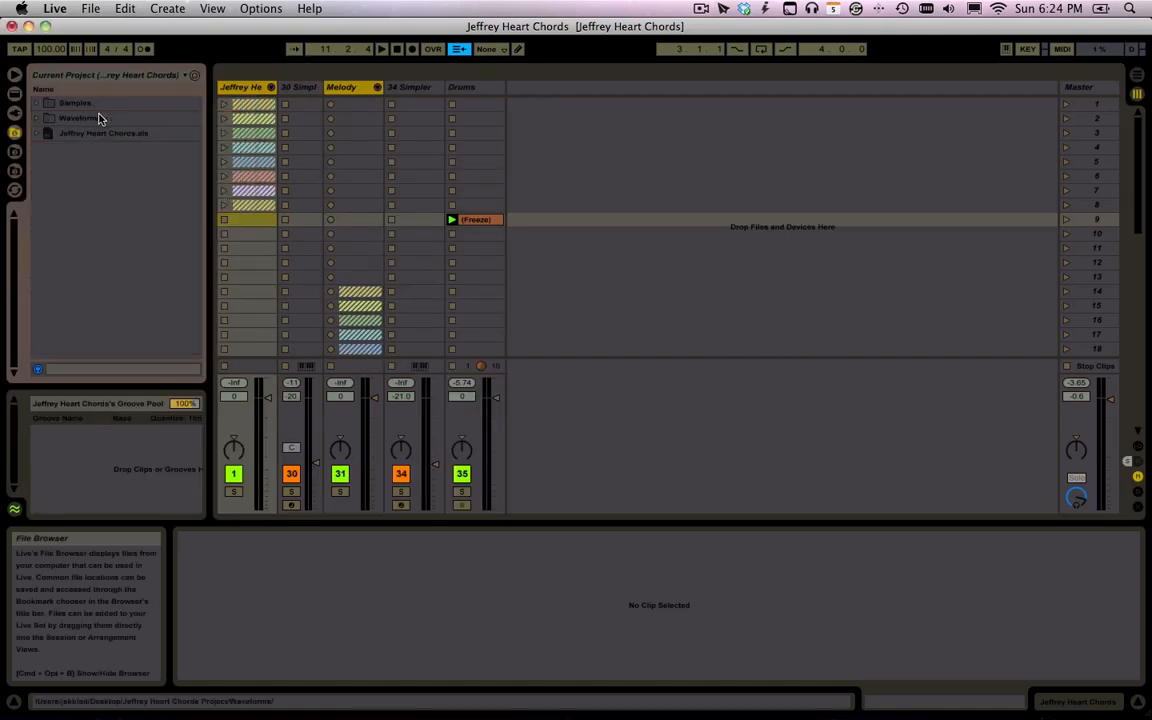
Expand the chords set file in the browser to examine the tracks it contains, and collapse it again.
{"action": "left_click", "coordinate": [34, 133]}
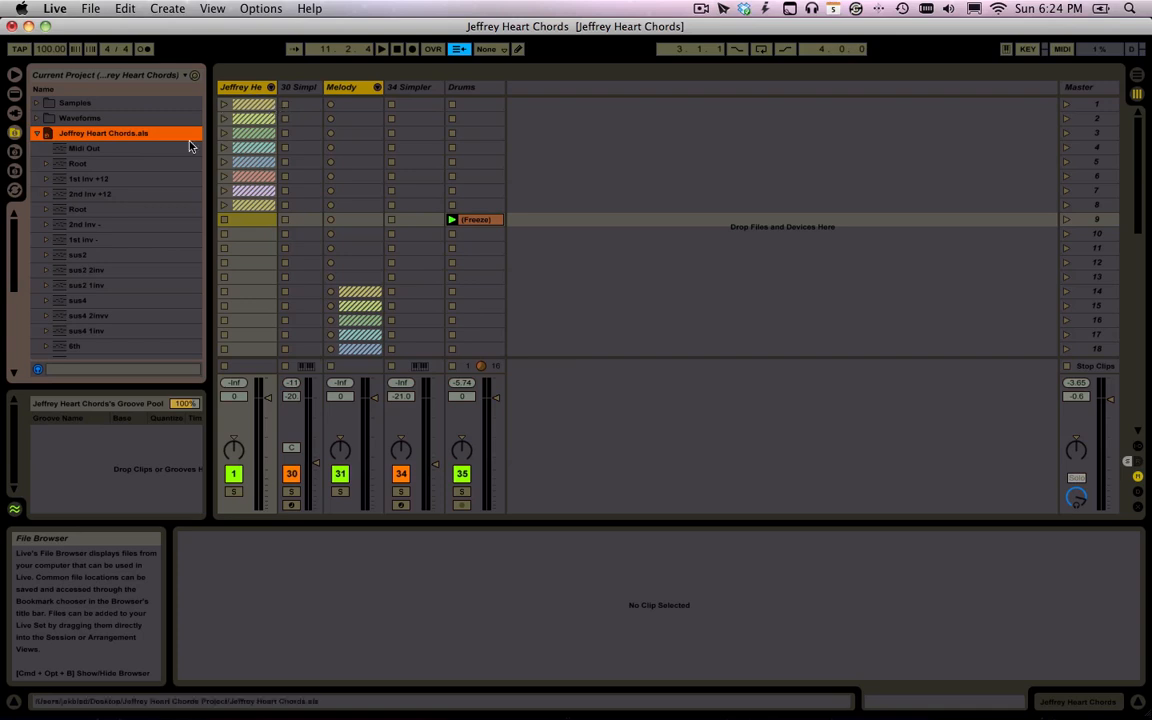
{"action": "scroll", "coordinate": [170, 172], "scroll_direction": "down", "scroll_amount": 8}
{"action": "scroll", "coordinate": [170, 172], "scroll_direction": "up", "scroll_amount": 8}
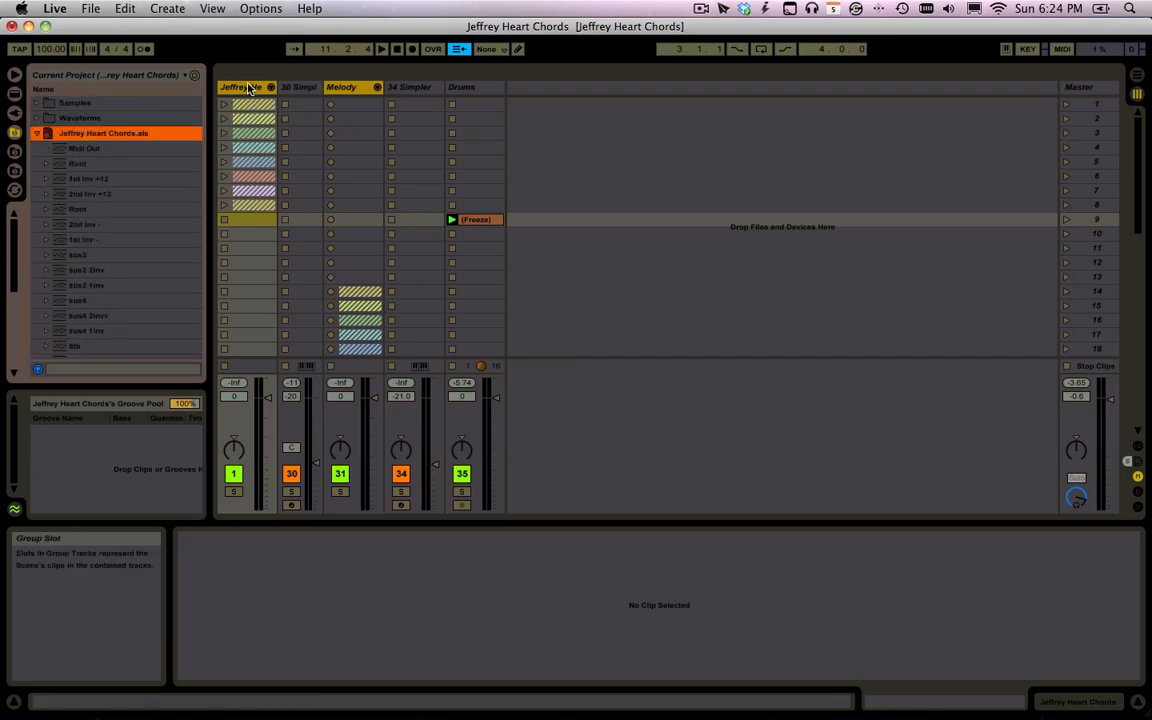
{"action": "left_click", "coordinate": [47, 134]}
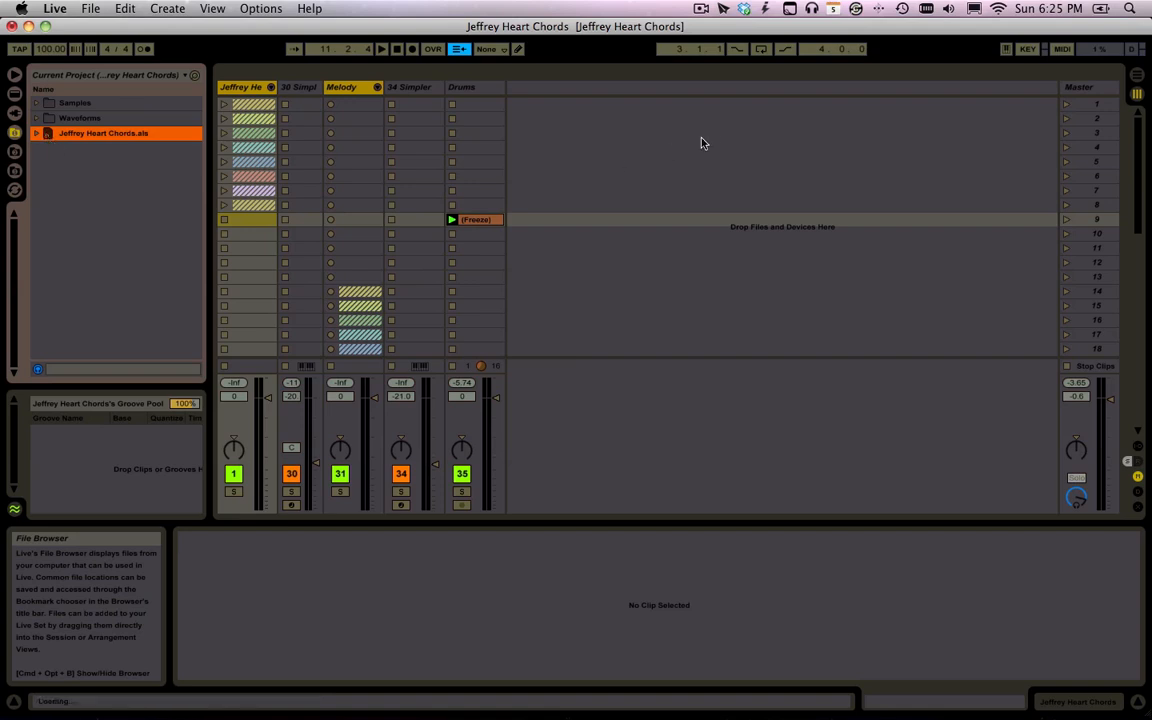
{"action": "left_click_drag", "start_coordinate": [684, 142], "coordinate": [75, 204]}
Unfold the Melody group and open the I clip of the Melody Generator track in scene 14.
{"action": "left_click", "coordinate": [232, 87]}
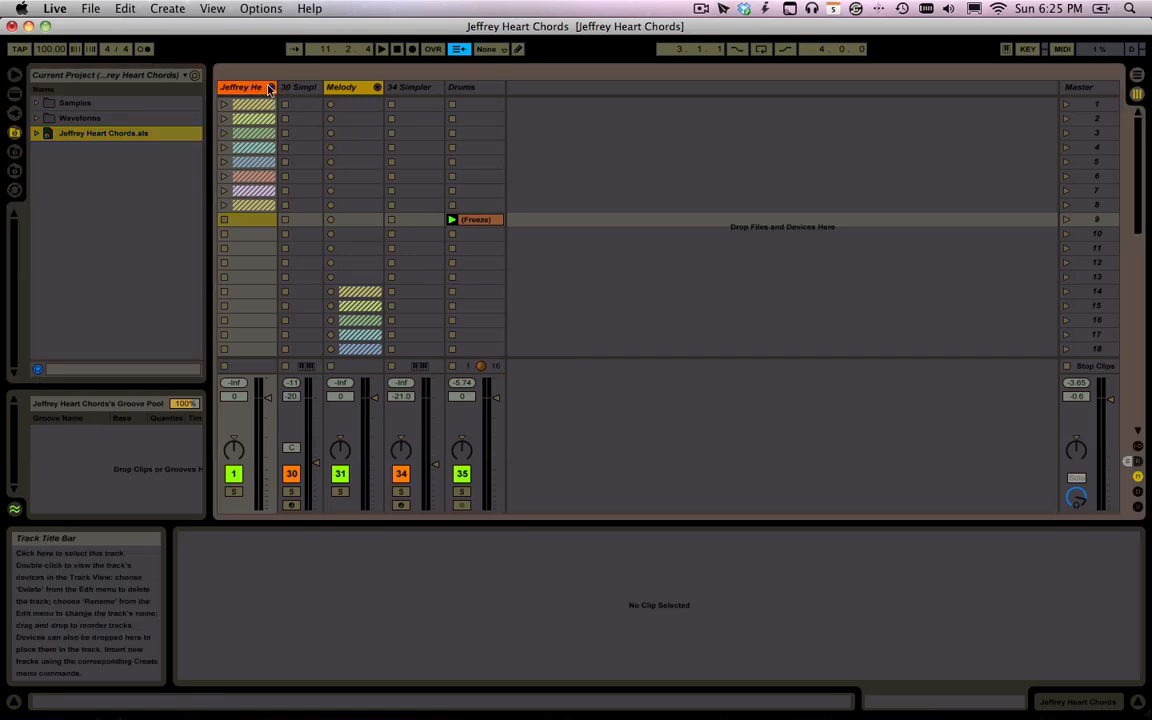
{"action": "left_click", "coordinate": [355, 89]}
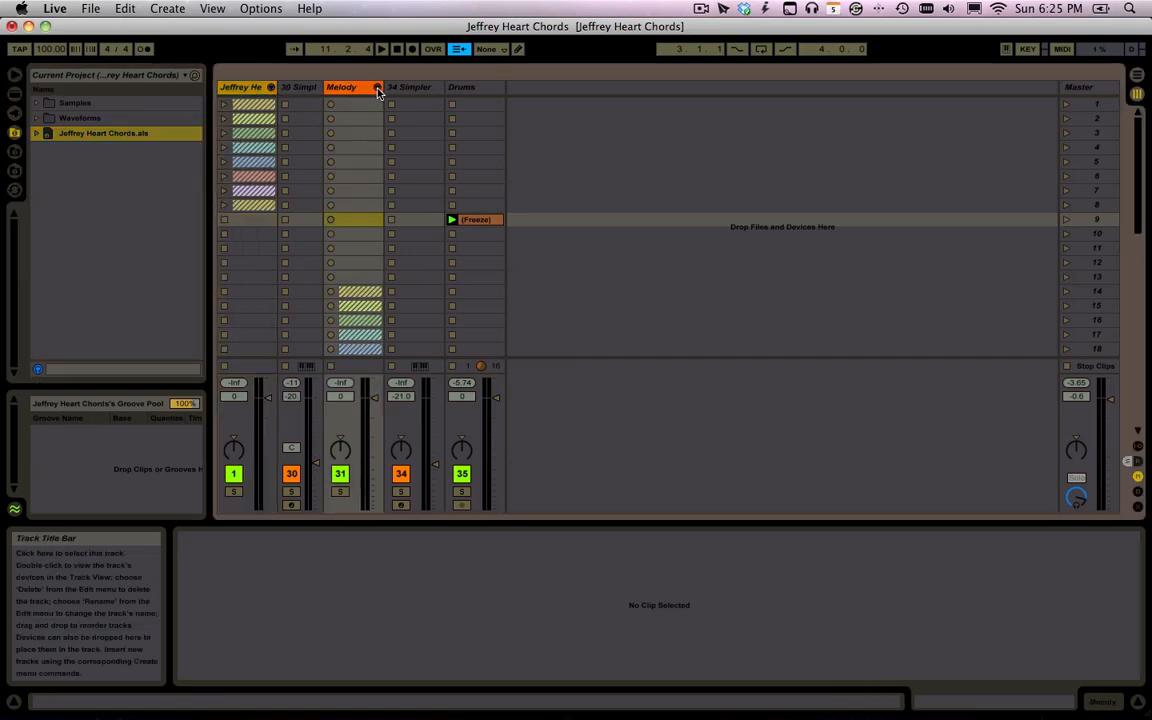
{"action": "left_click", "coordinate": [377, 88]}
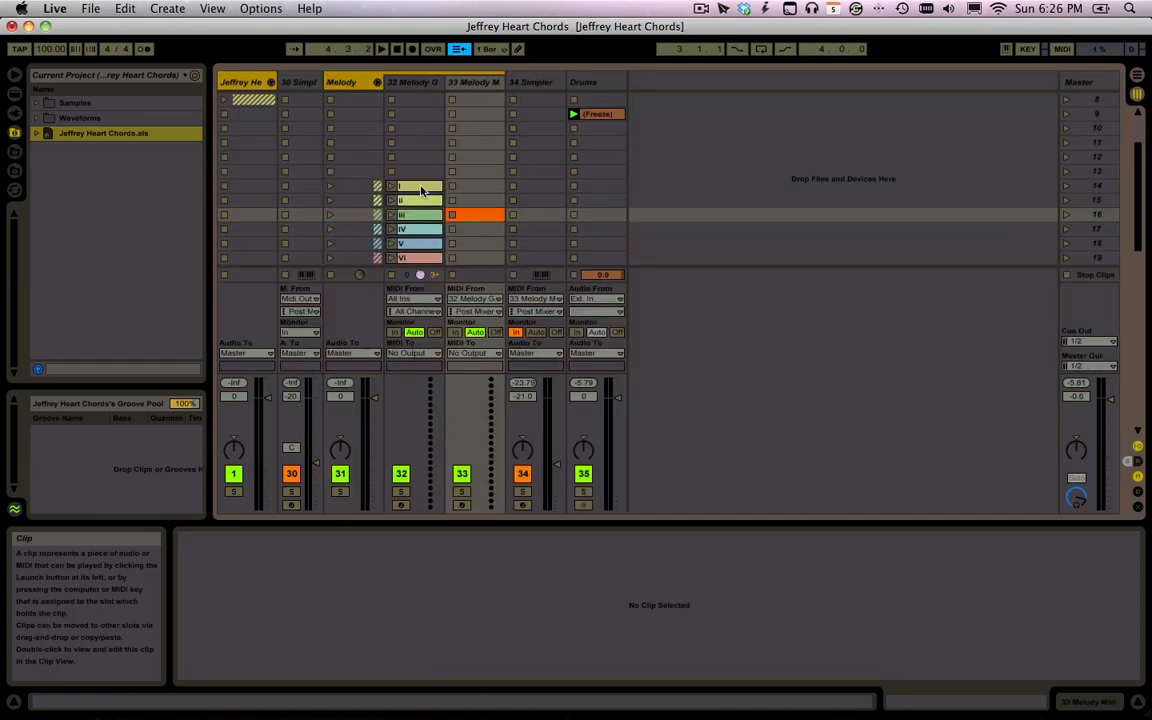
{"action": "left_click", "coordinate": [421, 190]}
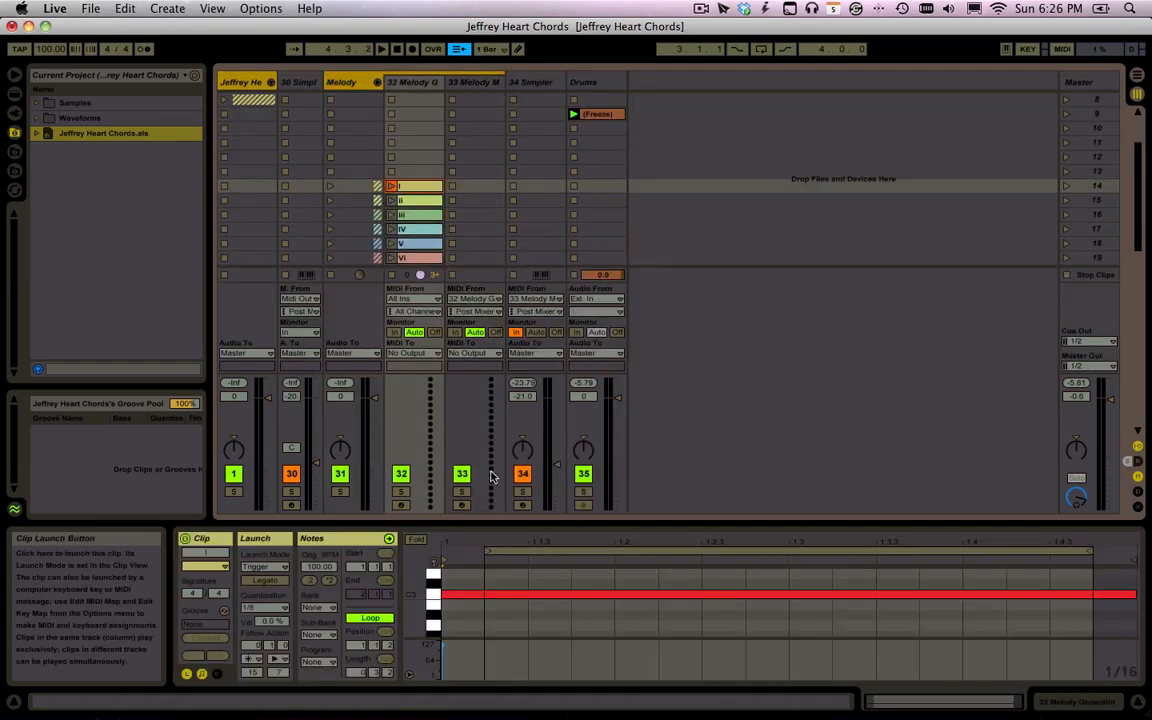
Fold and unfold the Melody group, and examine the Melody Generator track's I clip and its launch settings.
{"action": "left_click", "coordinate": [342, 82]}
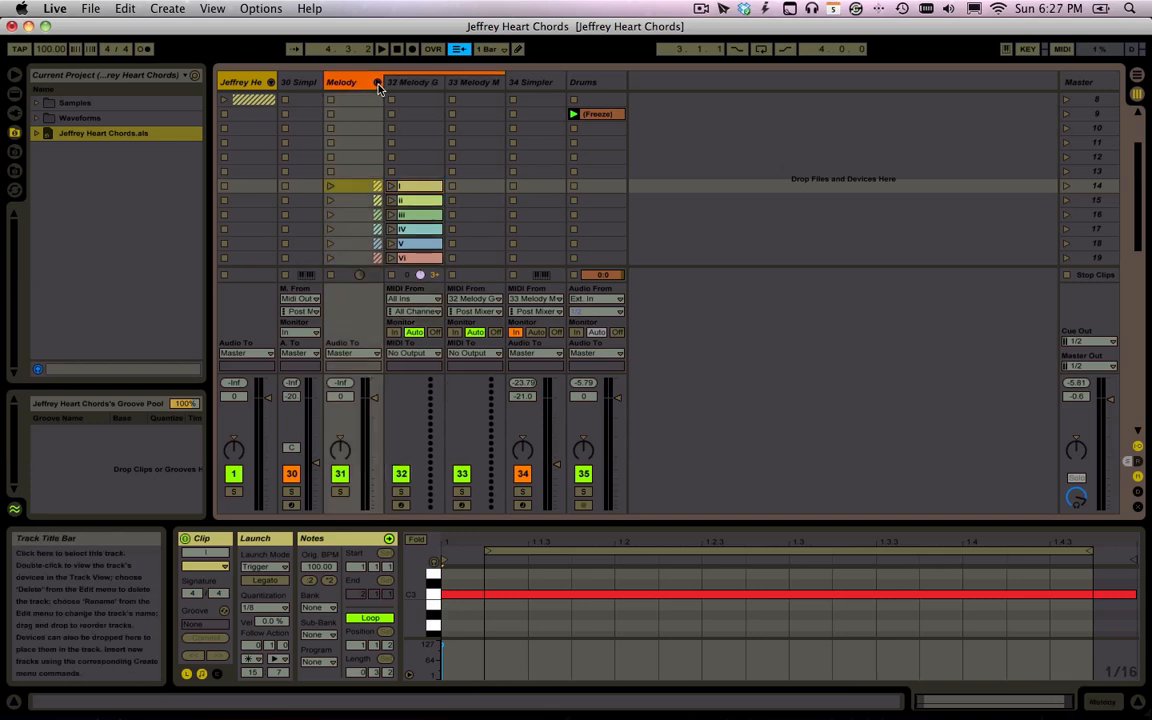
{"action": "left_click", "coordinate": [377, 84]}
{"action": "left_click", "coordinate": [377, 84]}
{"action": "left_click", "coordinate": [424, 84]}
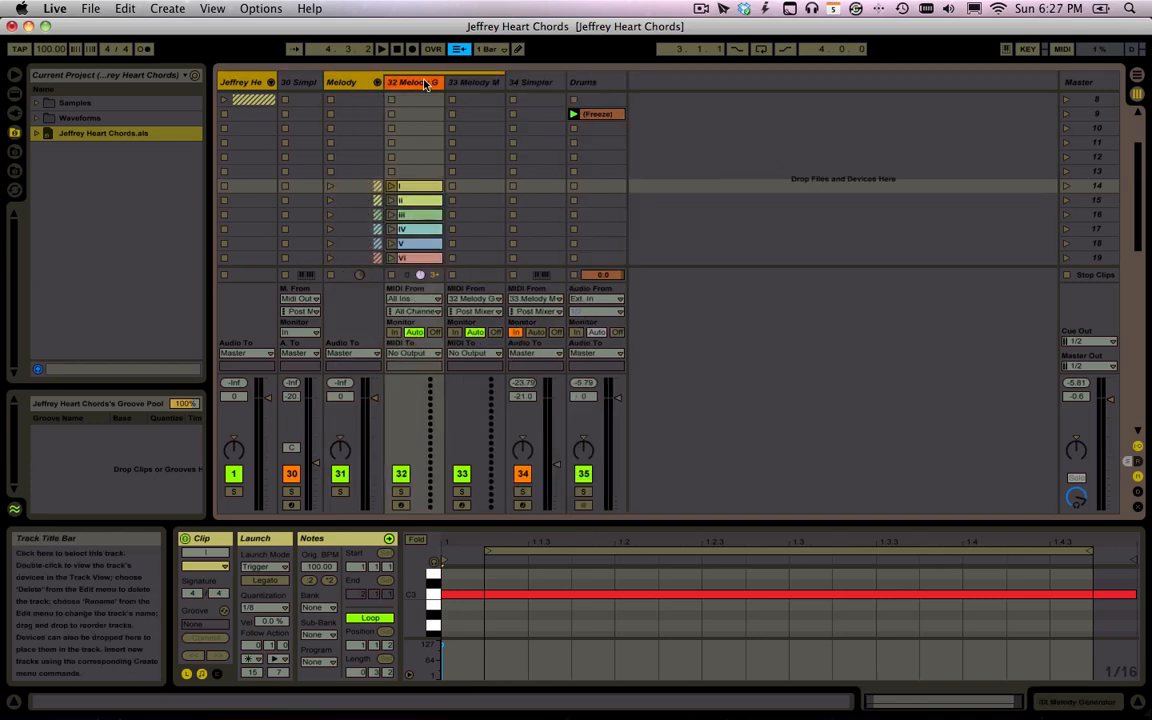
{"action": "left_click", "coordinate": [421, 187]}
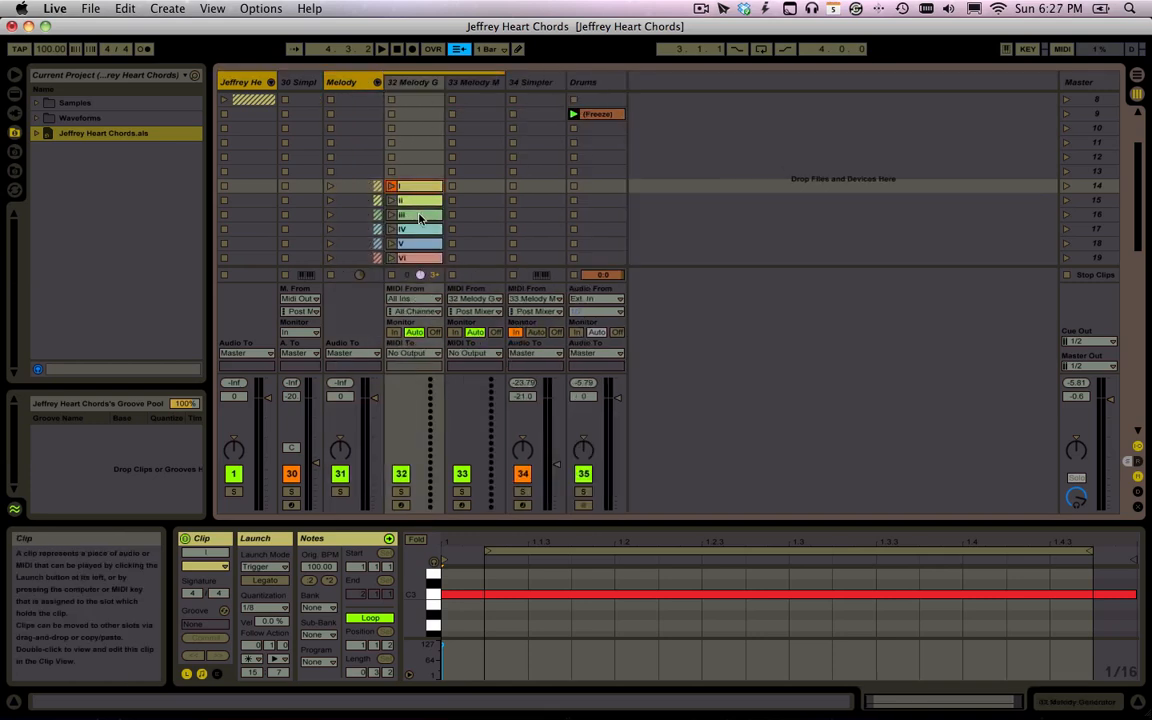
Arm the Melody Midi track, record the generated melody into its scene 14 slot, and play the recorded clip as a four-bar loop.
{"action": "left_click", "coordinate": [466, 84]}
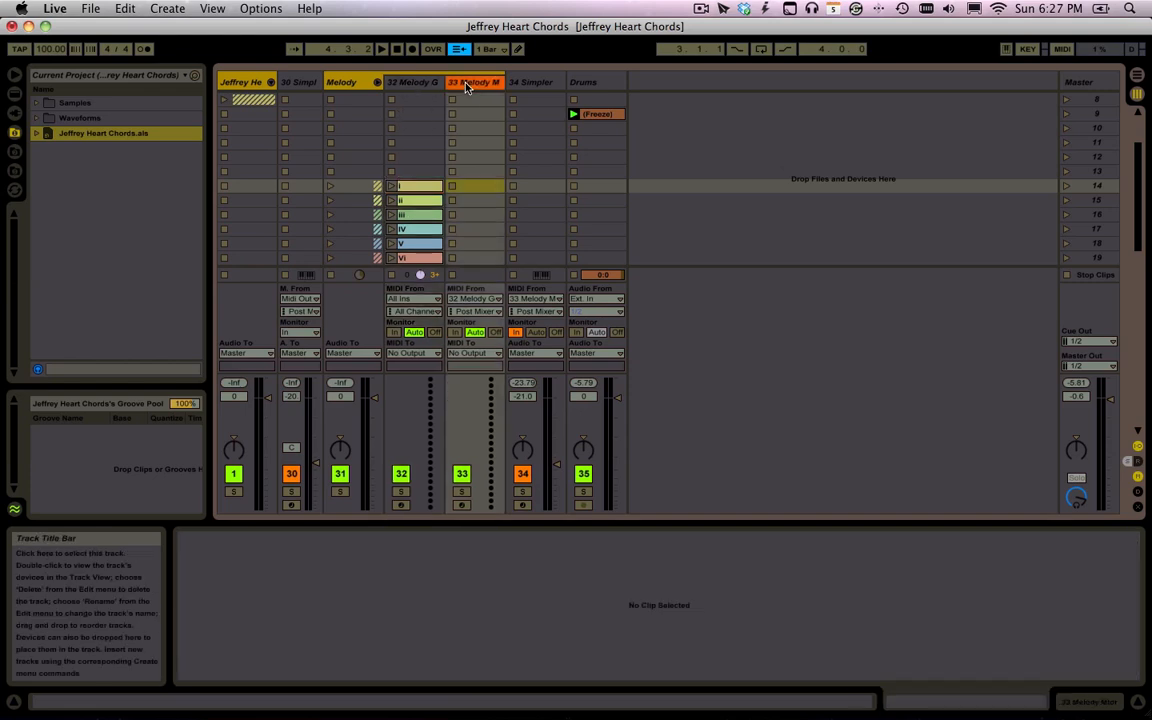
{"action": "left_click", "coordinate": [461, 506]}
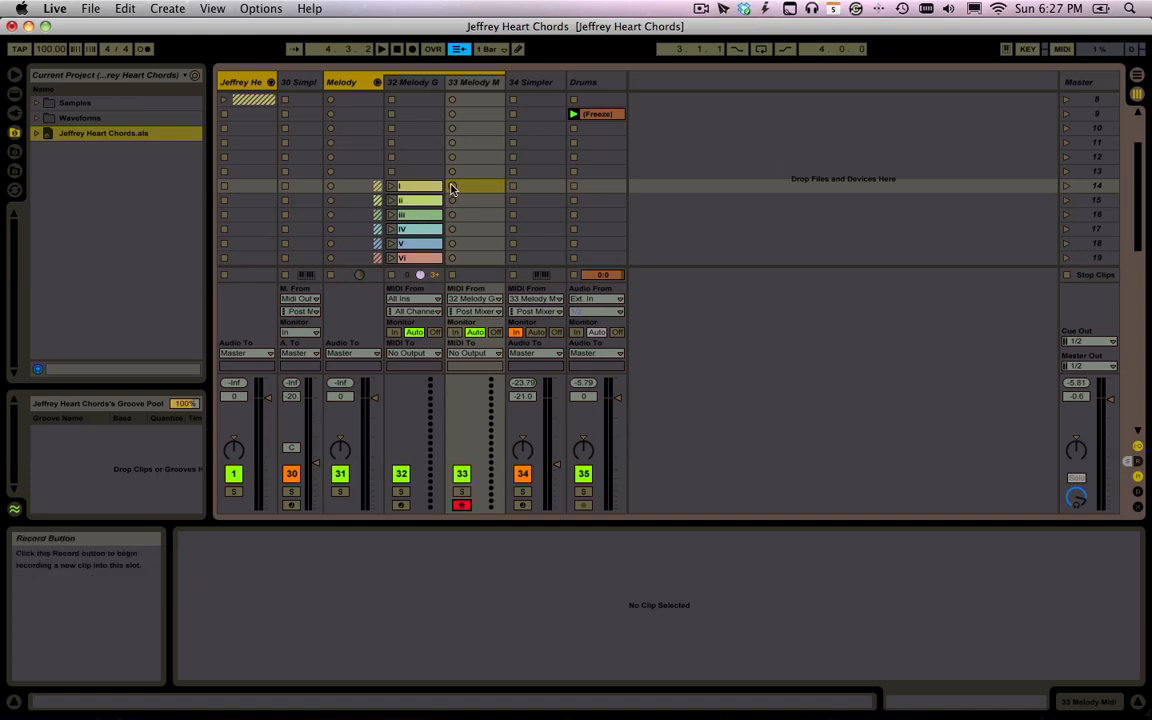
{"action": "left_click", "coordinate": [452, 188]}
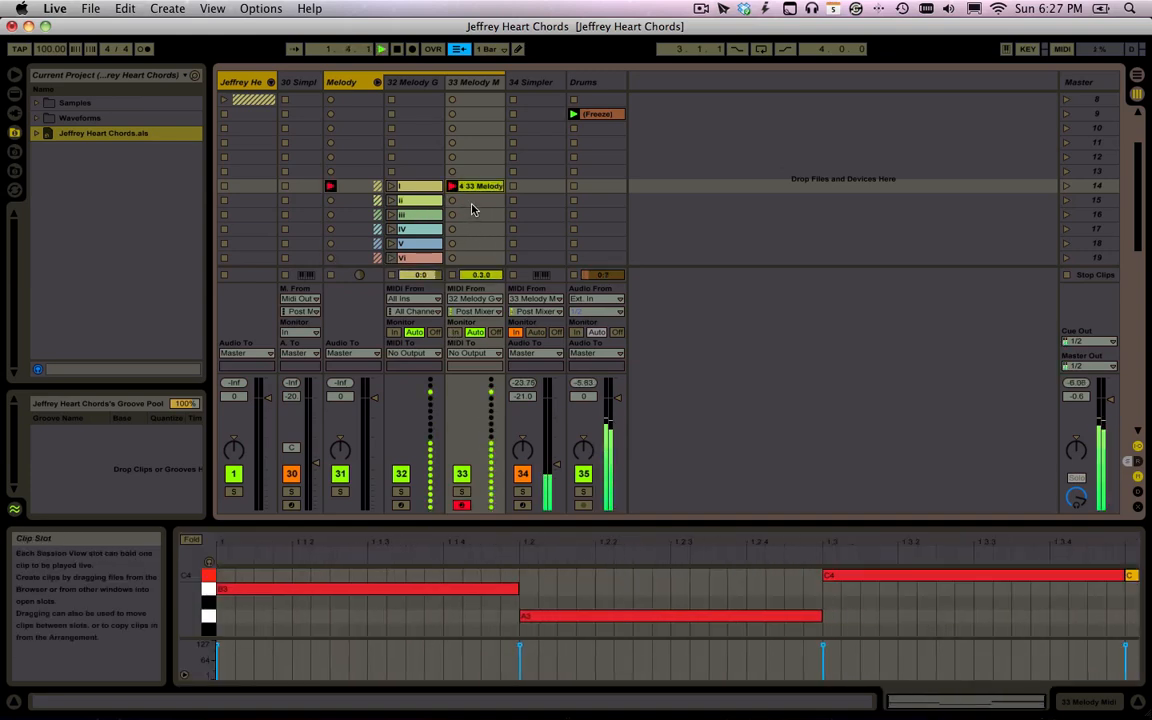
{"action": "scroll", "coordinate": [472, 205], "scroll_direction": "down", "scroll_amount": 2}
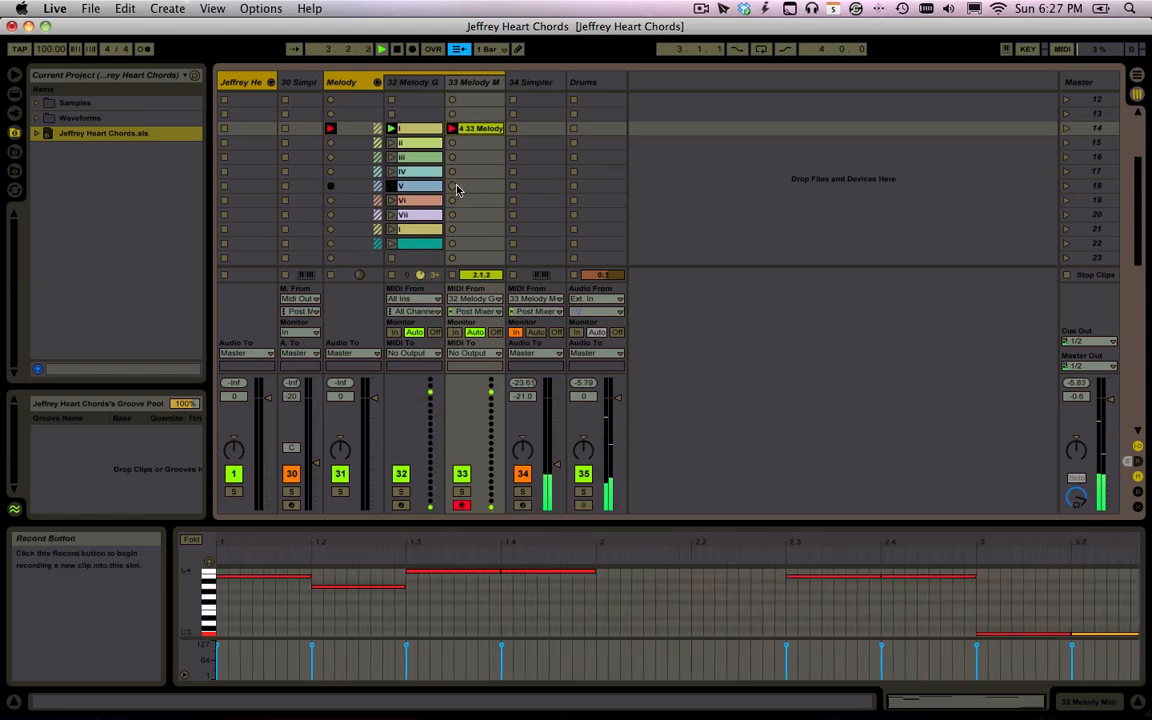
{"action": "left_click", "coordinate": [452, 129]}
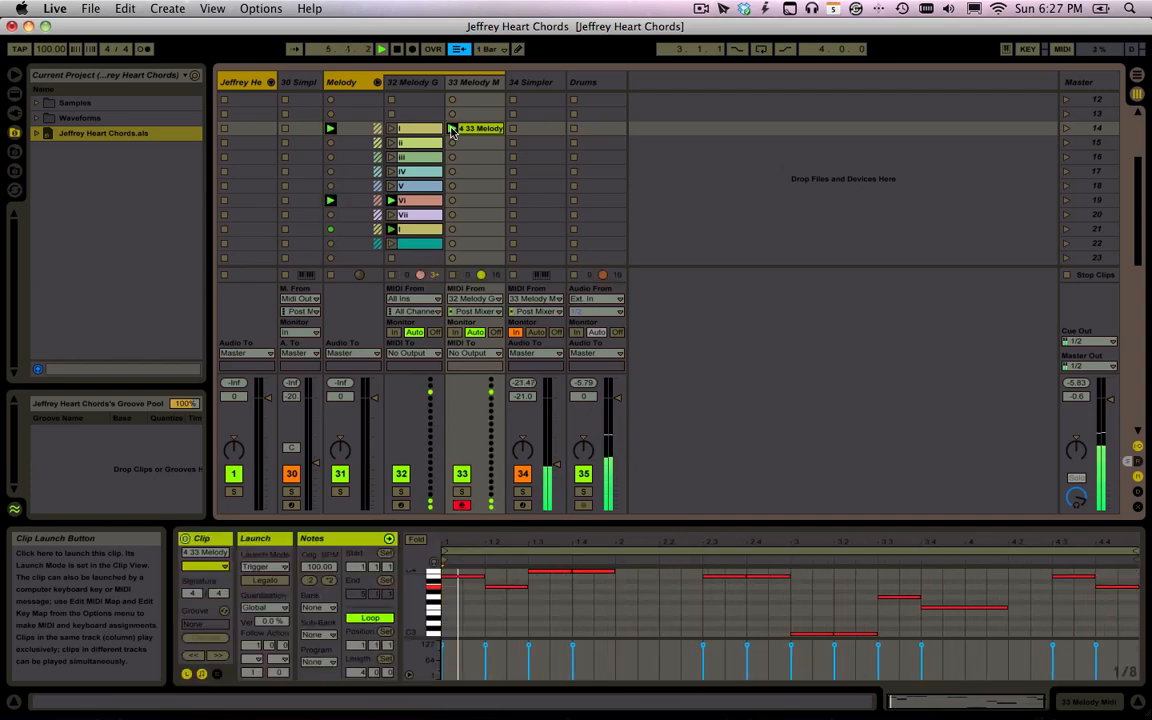
Disarm the Melody Midi track, stop playback, and move the recorded melody clip to the 34 Simpler track in scene 14.
{"action": "left_click", "coordinate": [463, 506]}
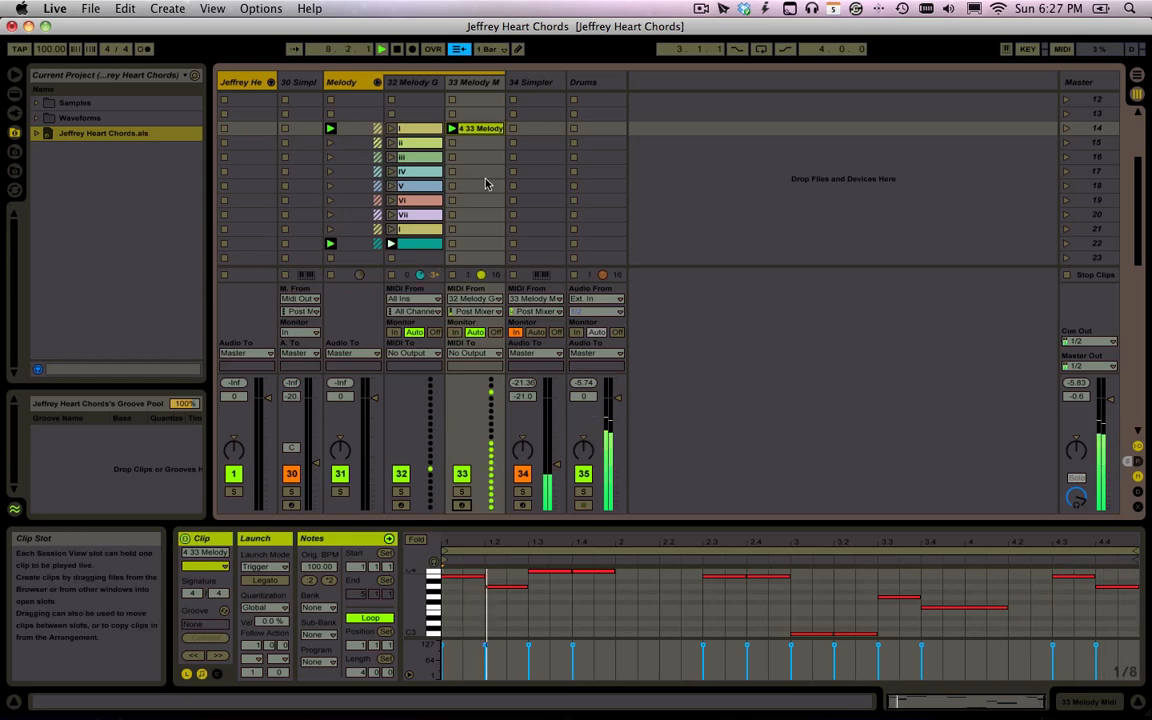
{"action": "key", "text": "space"}
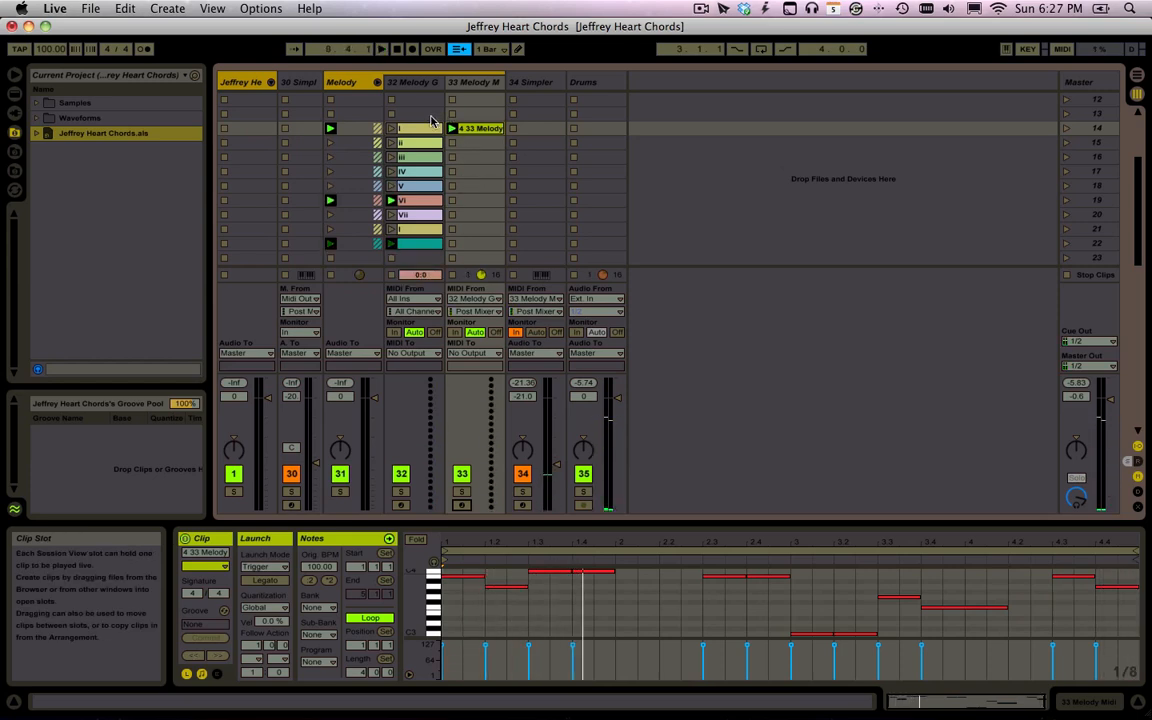
{"action": "left_click", "coordinate": [410, 258]}
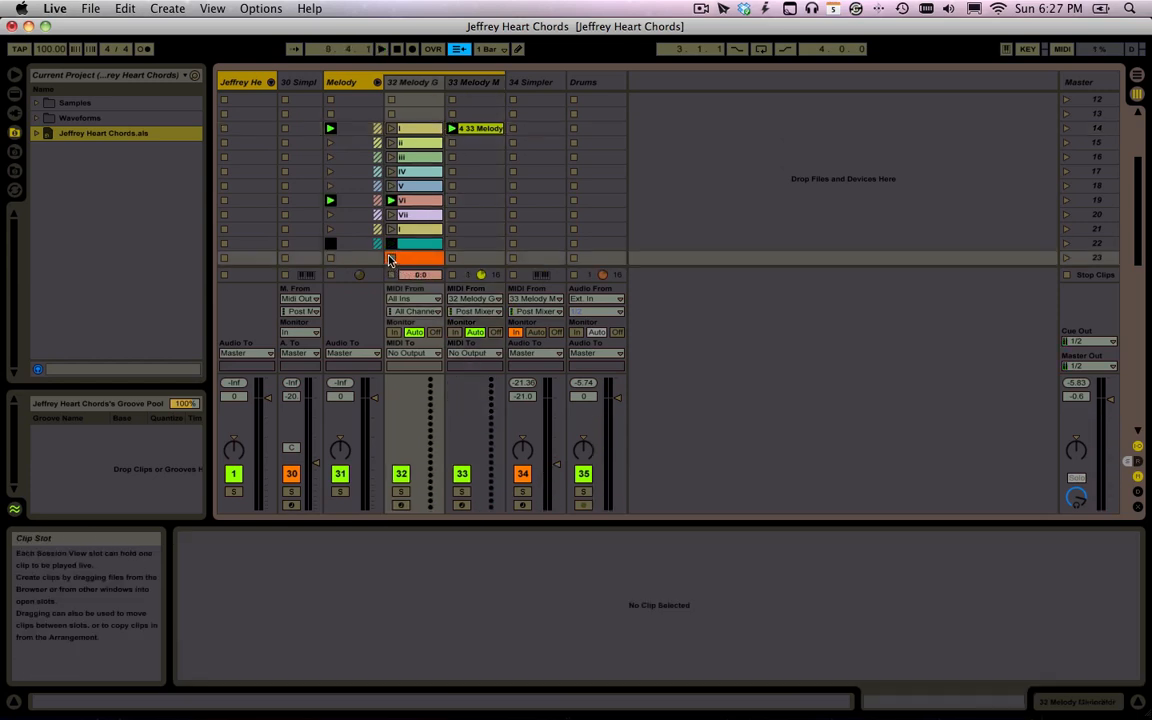
{"action": "left_click", "coordinate": [470, 130]}
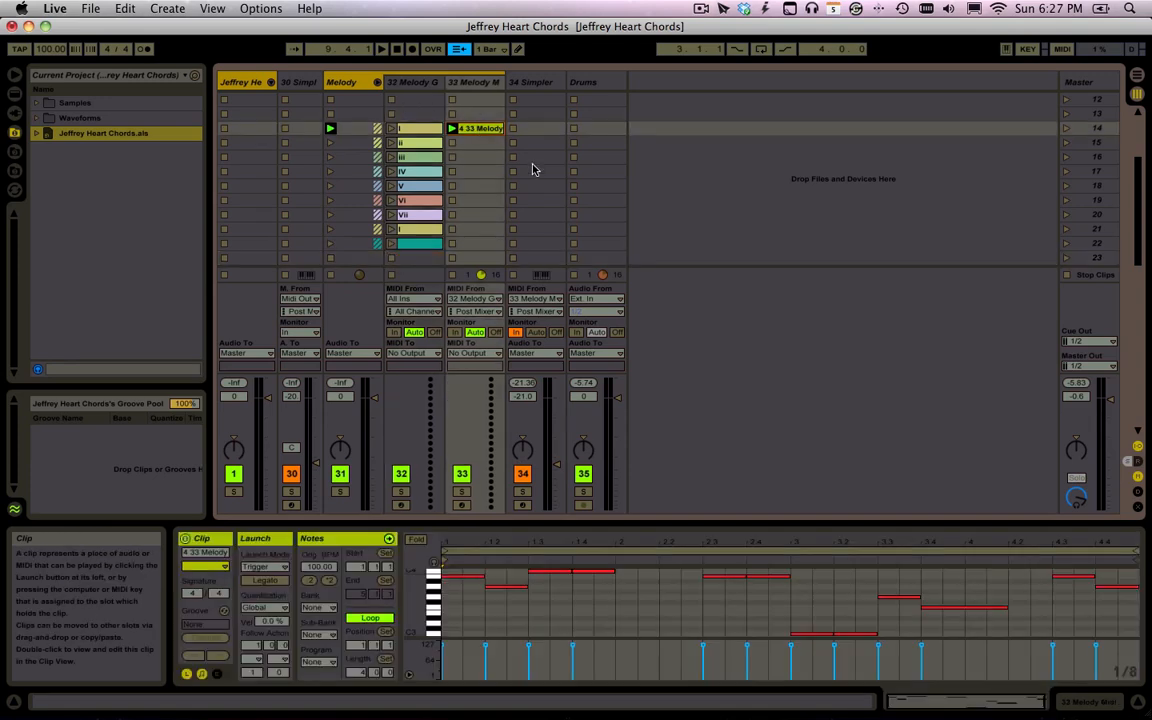
{"action": "left_click_drag", "start_coordinate": [530, 131], "coordinate": [530, 133]}
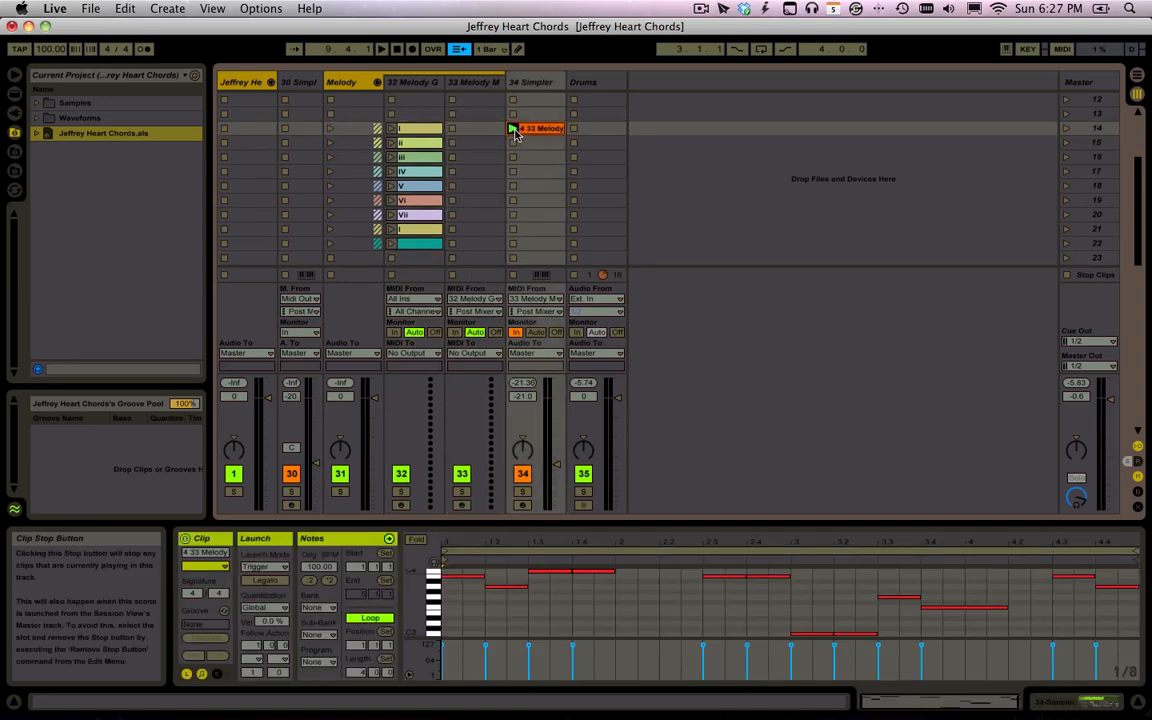
Set the 34 Simpler track's monitoring to Auto and play its melody clip, lowering the track volume to -27 dB.
{"action": "key", "text": "space"}
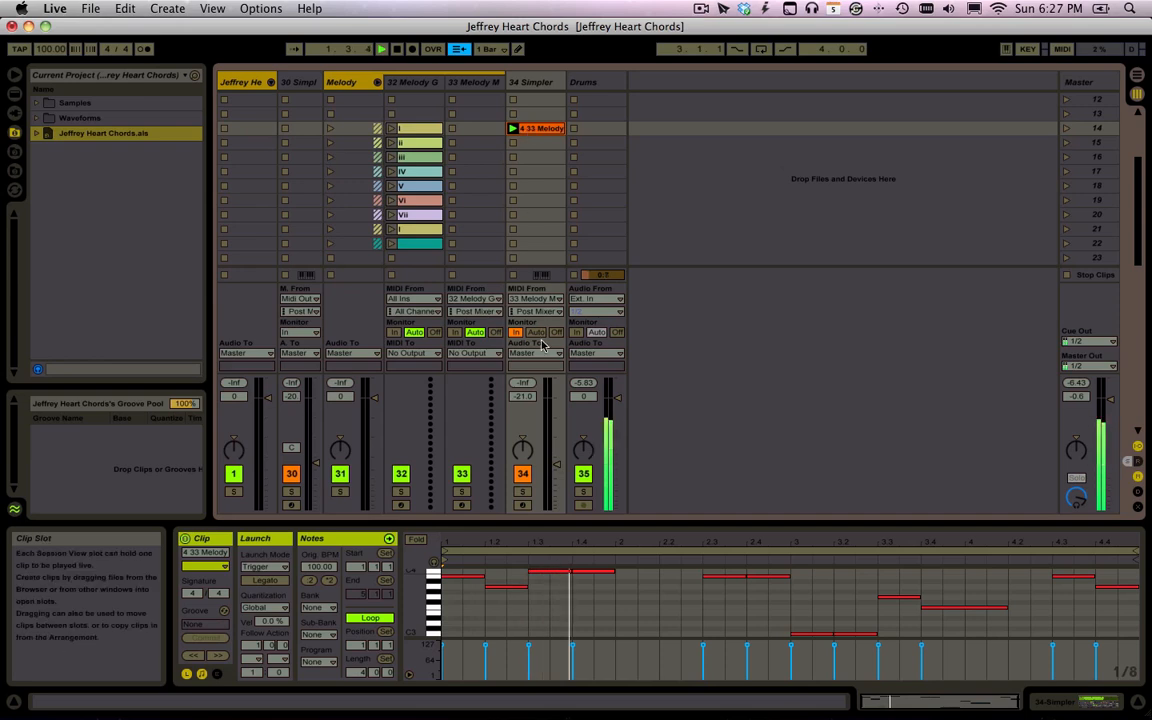
{"action": "left_click", "coordinate": [507, 145]}
{"action": "left_click", "coordinate": [512, 128]}
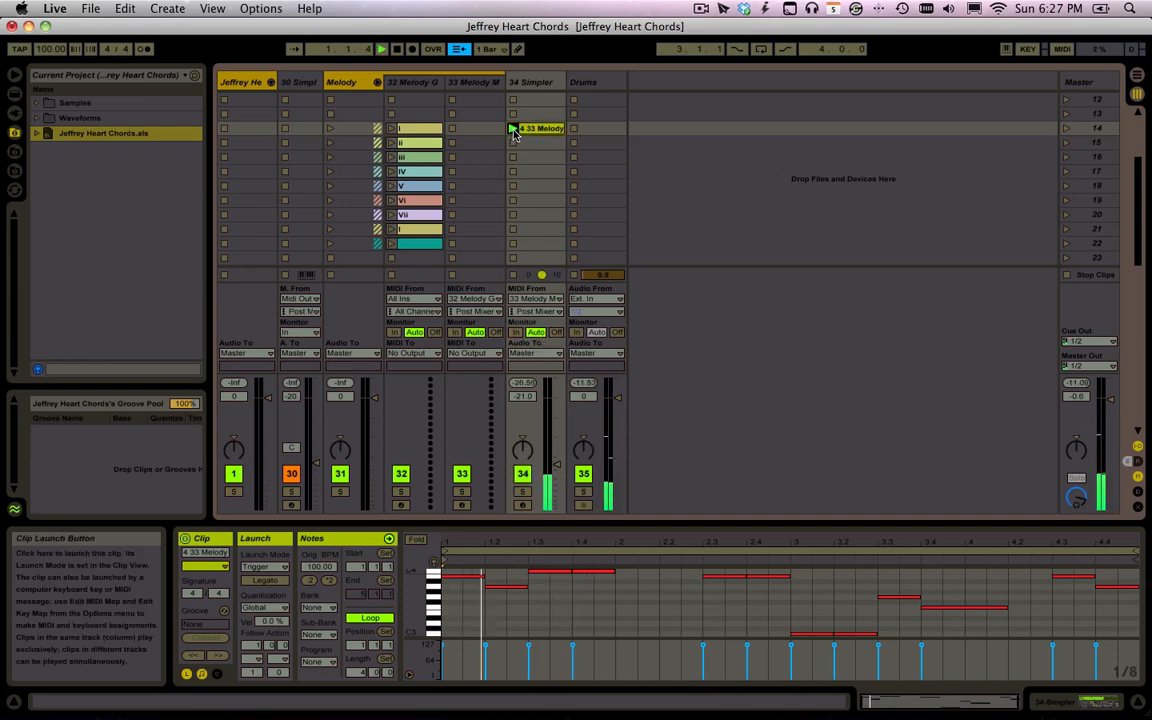
{"action": "key", "text": "space"}
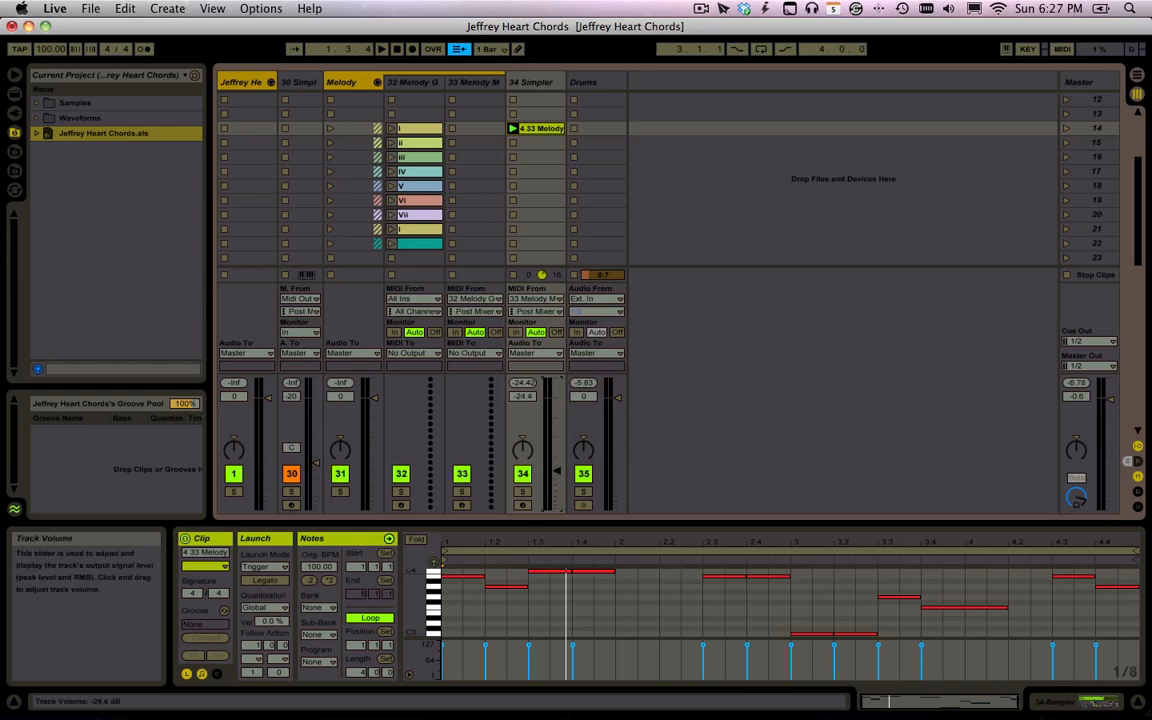
Show the 34 Simpler track's devices and add a Ping Pong Delay from the Live Devices audio effects after the Simpler.
{"action": "double_click", "coordinate": [530, 81]}
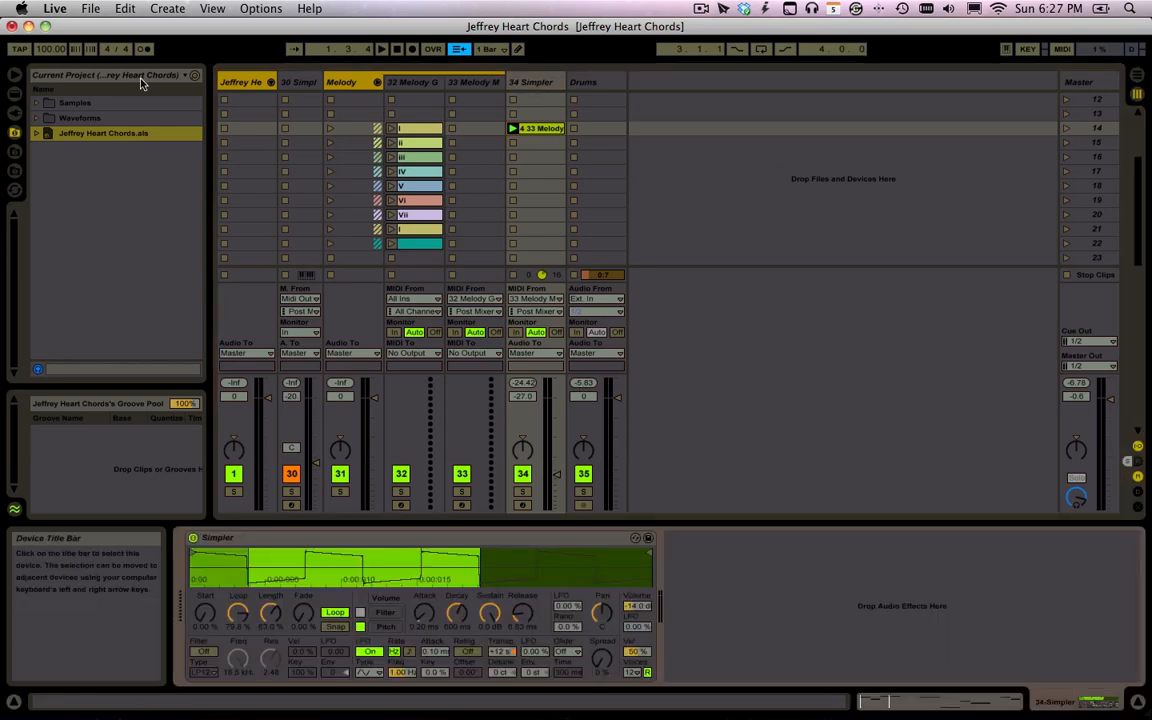
{"action": "left_click", "coordinate": [13, 73]}
{"action": "left_click", "coordinate": [15, 75]}
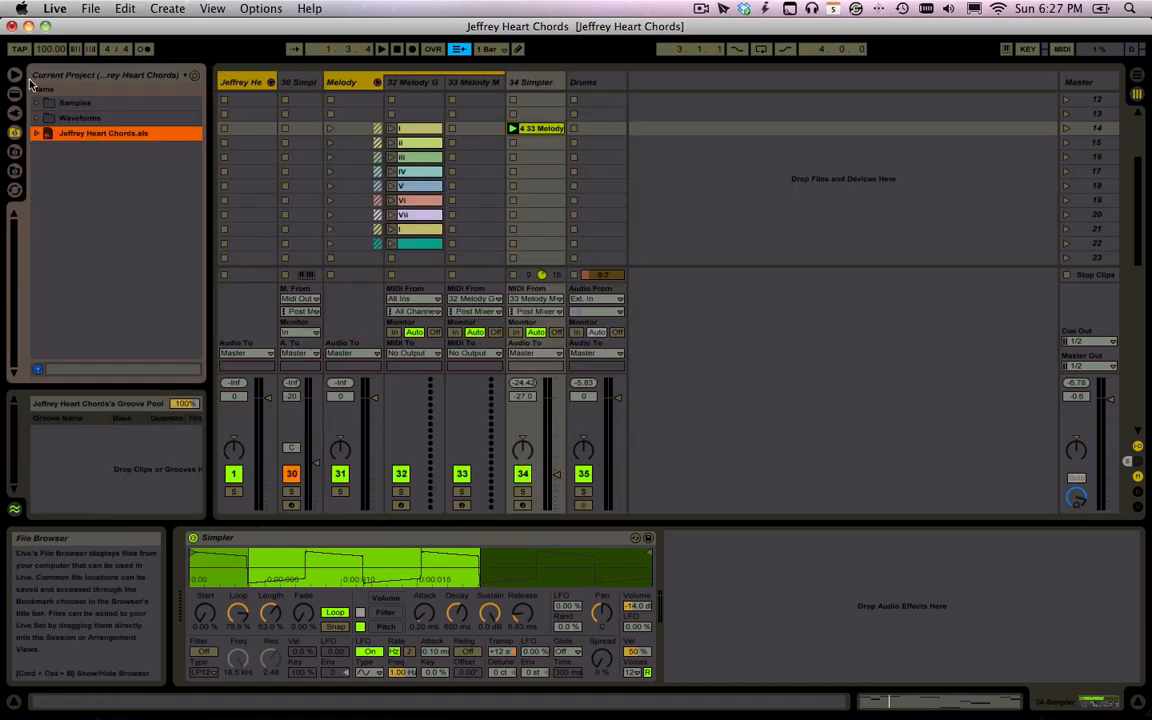
{"action": "left_click", "coordinate": [15, 94]}
{"action": "scroll", "coordinate": [82, 194], "scroll_direction": "down", "scroll_amount": 10}
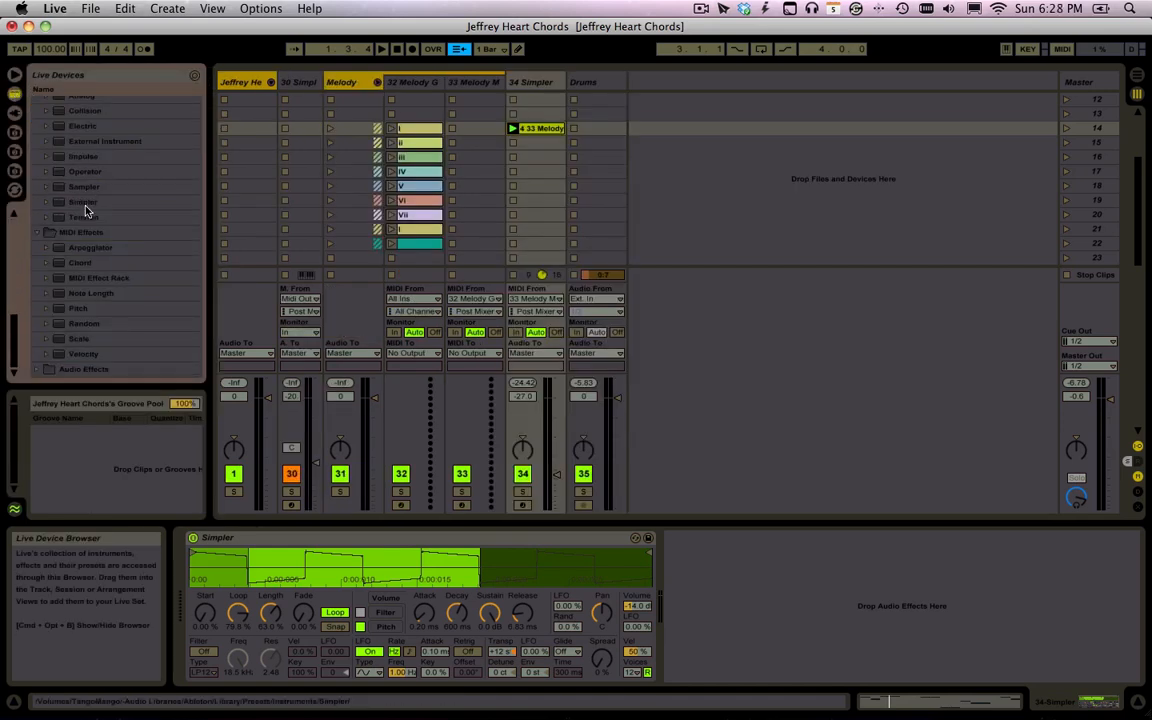
{"action": "left_click", "coordinate": [45, 369]}
{"action": "scroll", "coordinate": [85, 296], "scroll_direction": "down", "scroll_amount": 8}
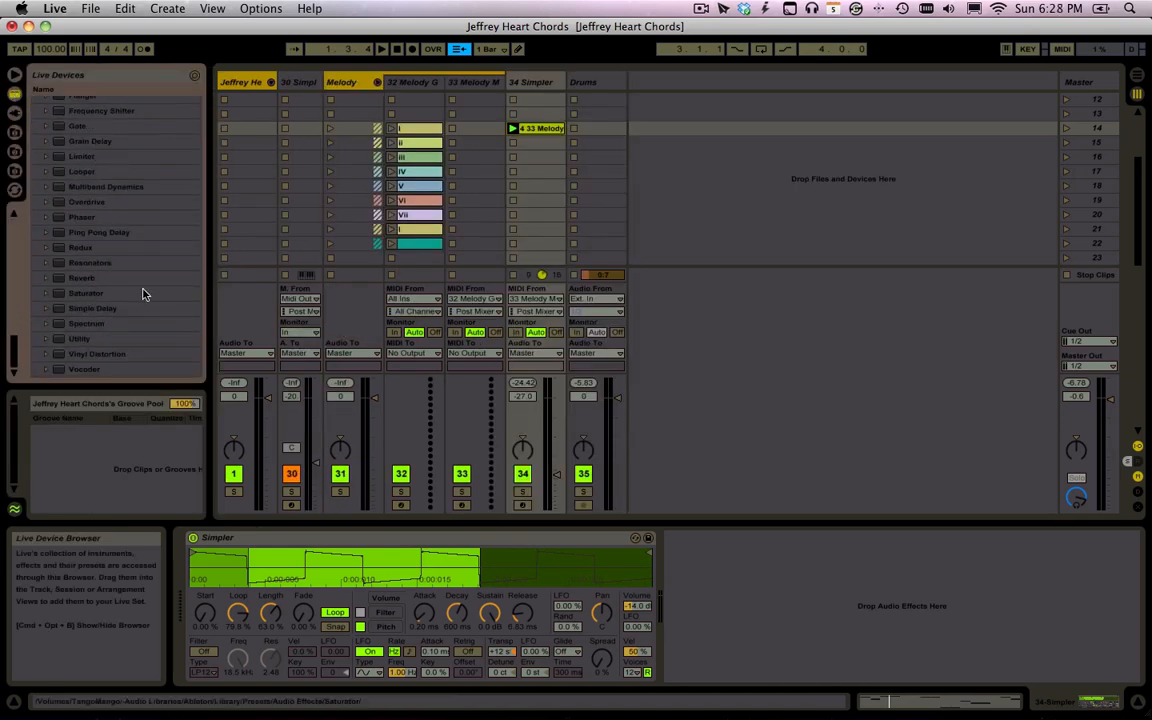
{"action": "left_click", "coordinate": [115, 232]}
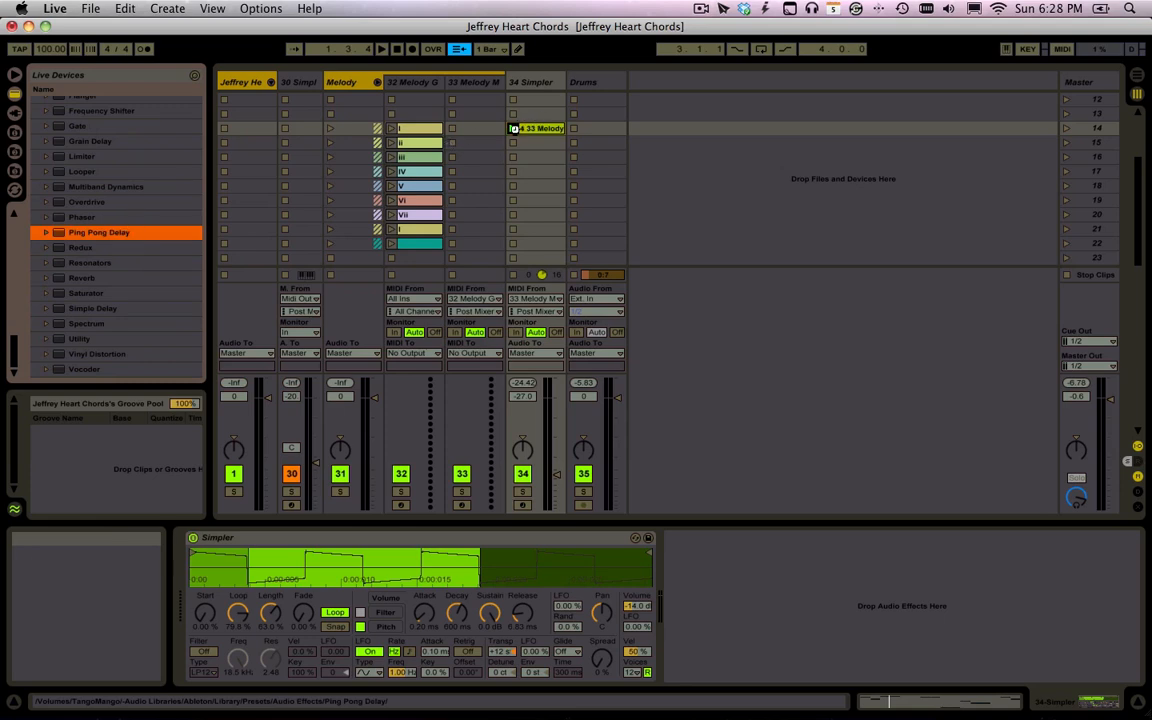
{"action": "left_click_drag", "start_coordinate": [514, 128], "coordinate": [514, 129]}
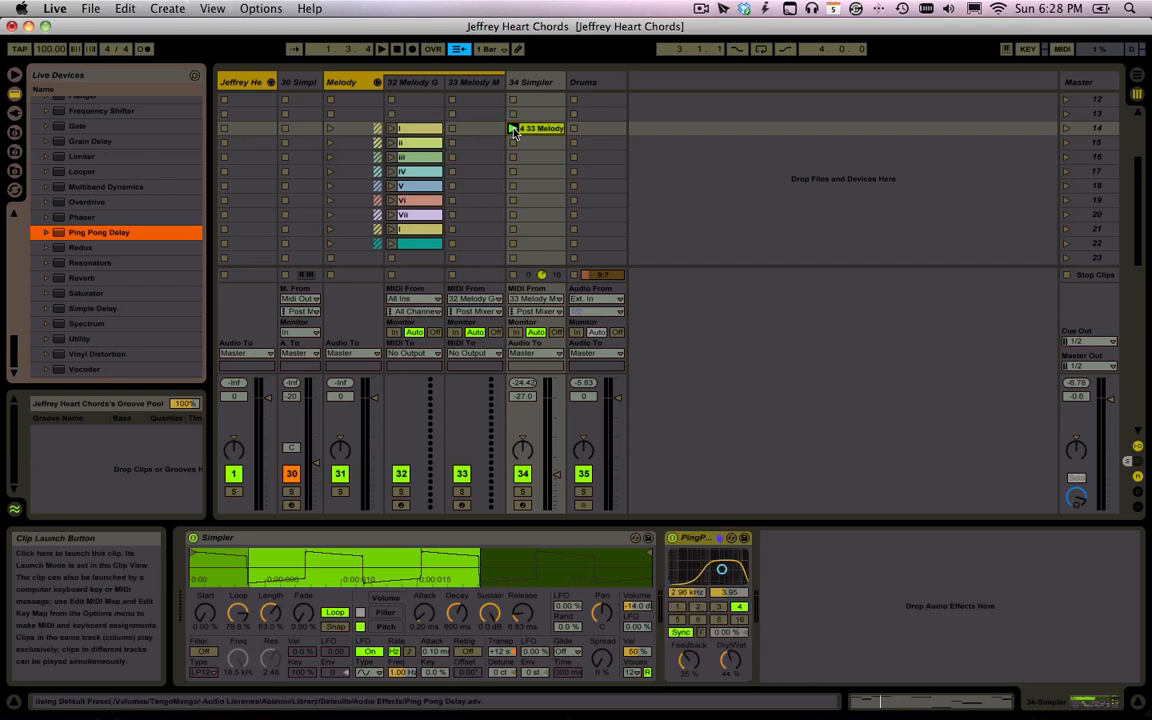
Play the melody clip and set the Ping Pong Delay's dry/wet mix to 23% and its delay time to 3.
{"action": "left_click", "coordinate": [514, 129]}
{"action": "left_click_drag", "start_coordinate": [730, 658], "coordinate": [734, 660]}
{"action": "left_click", "coordinate": [719, 607]}
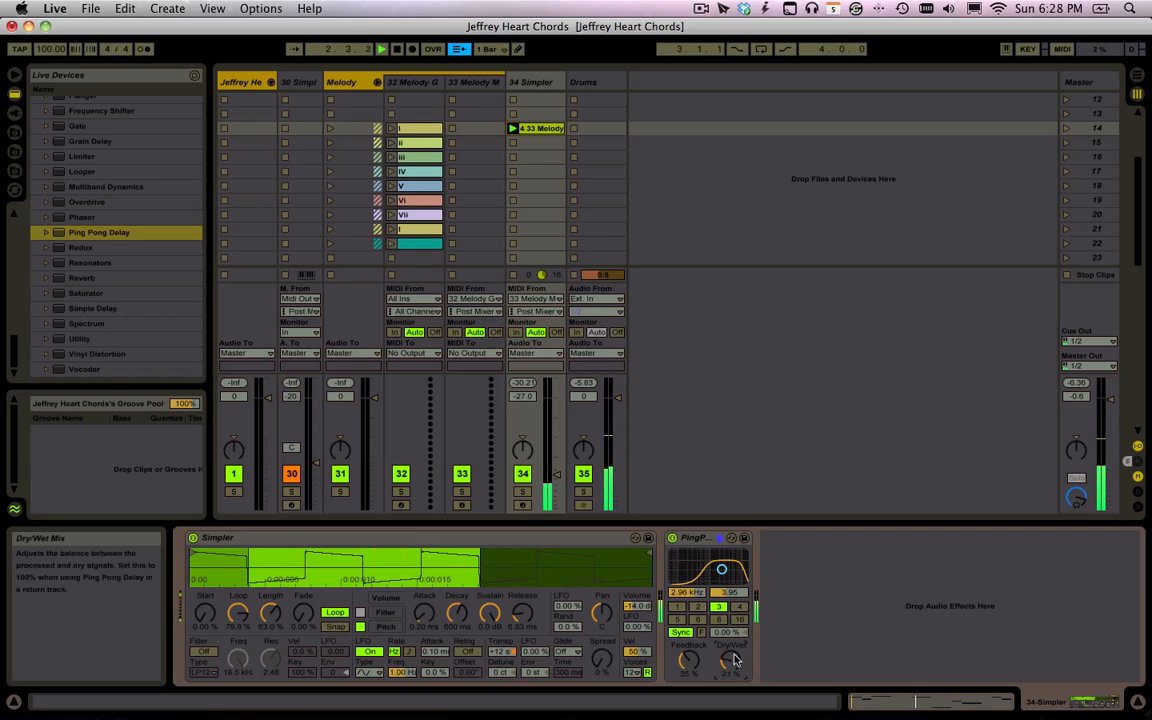
Add Redux before the Ping Pong Delay, set soft downsampling at 7.33, and raise the delay's dry/wet mix to 37%.
{"action": "left_click", "coordinate": [118, 247]}
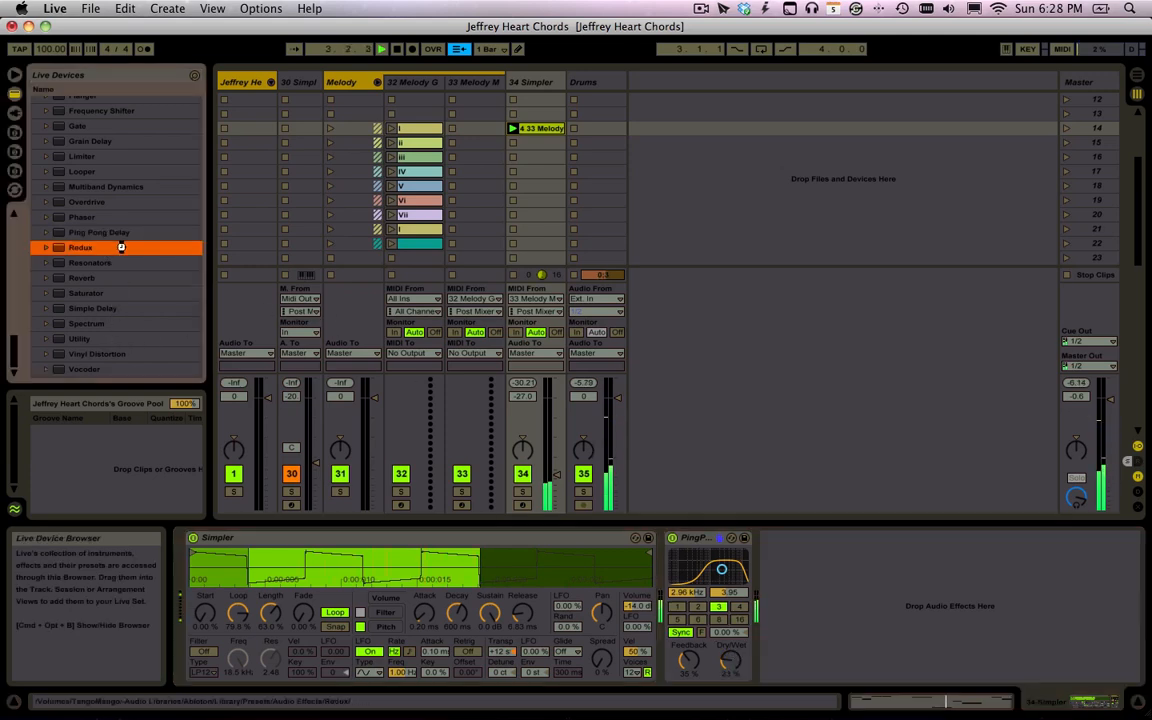
{"action": "mouse_move", "coordinate": [887, 591]}
{"action": "left_mouse_down"}
{"action": "mouse_move", "coordinate": [866, 578]}
{"action": "mouse_move", "coordinate": [866, 590]}
{"action": "left_mouse_up"}
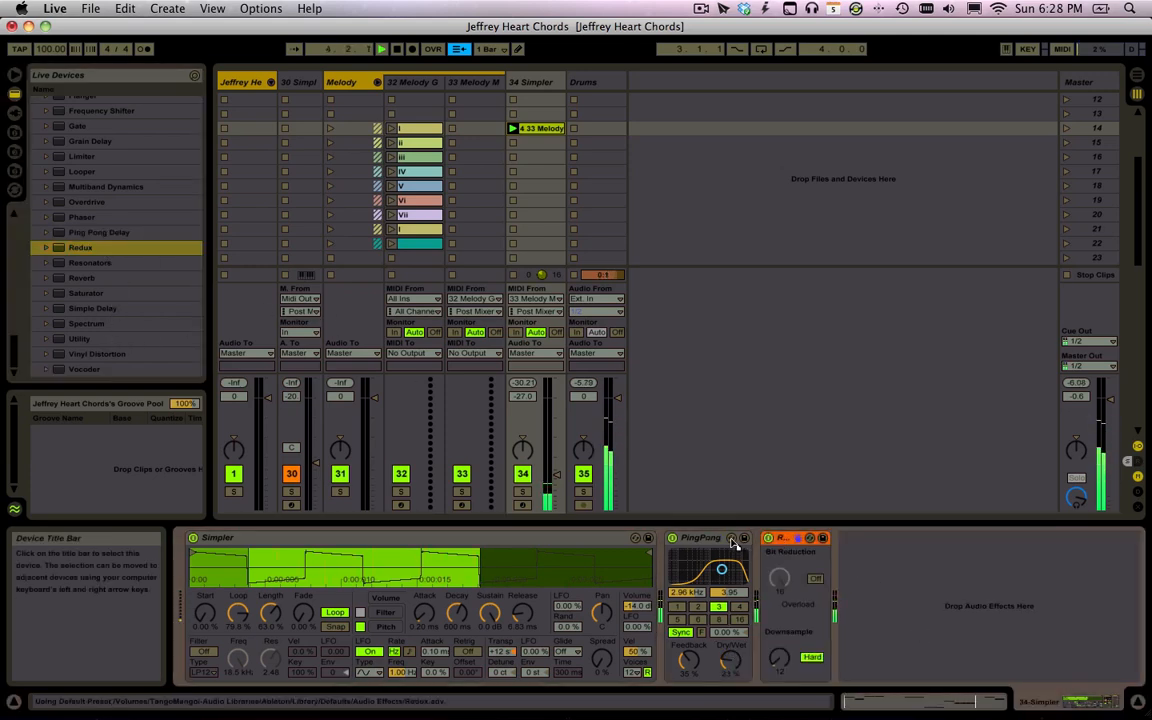
{"action": "left_click_drag", "start_coordinate": [672, 551], "coordinate": [833, 581]}
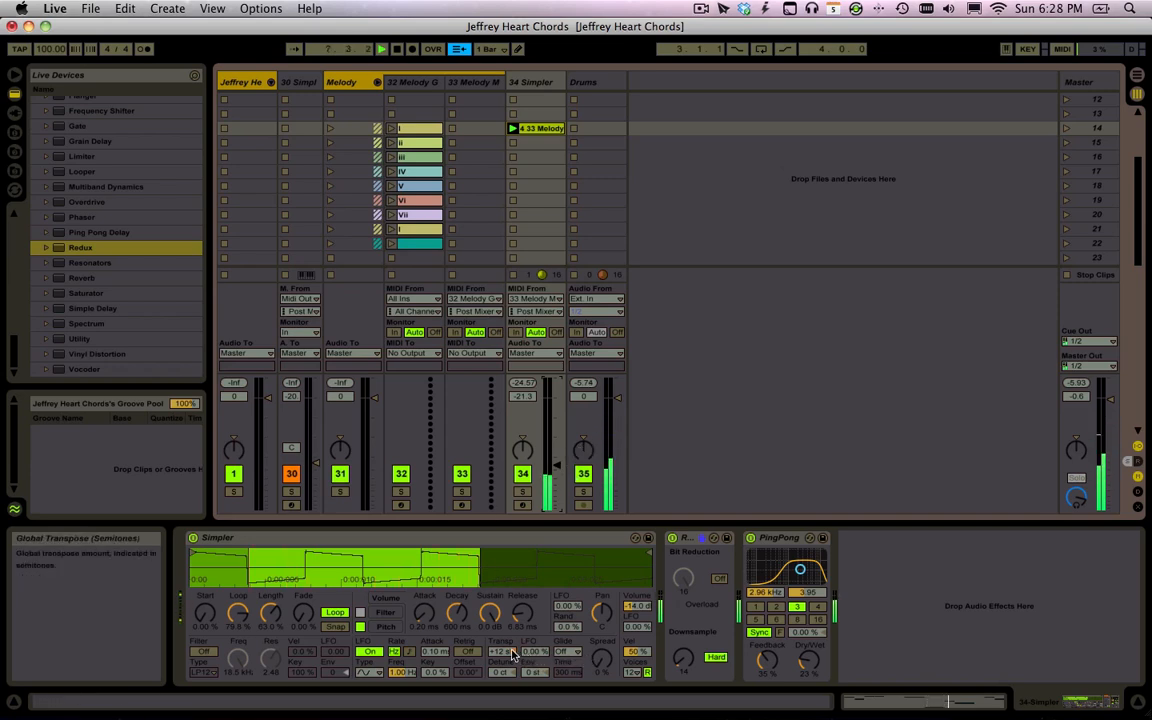
{"action": "left_click", "coordinate": [716, 657]}
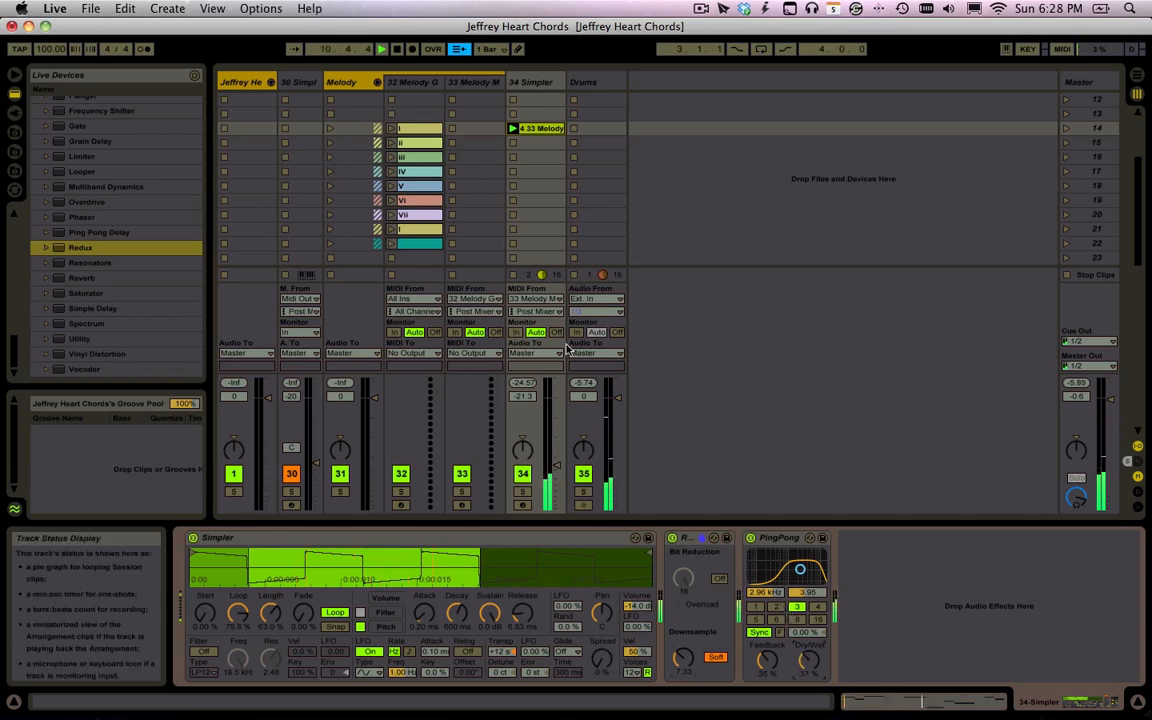
Transpose the Simpler by +24 semitones, lower its track volume to -26 dB, and stop playback.
{"action": "left_click", "coordinate": [503, 652]}
{"action": "type", "text": "24"}
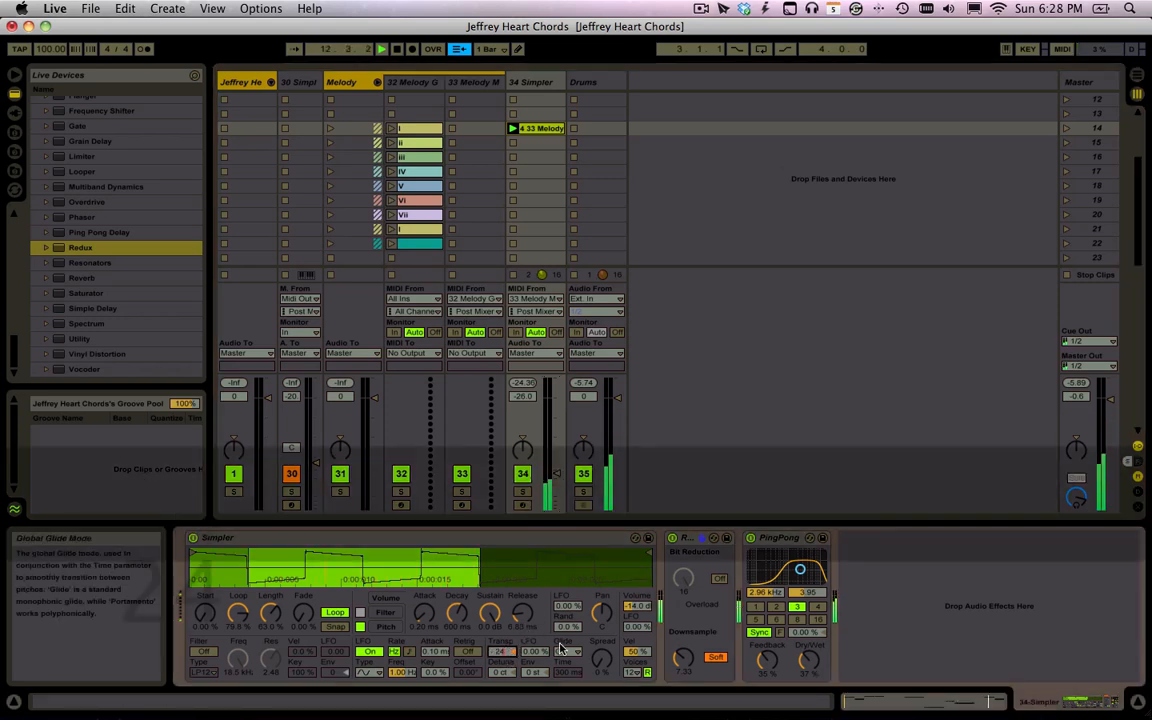
{"action": "key", "text": "Return"}
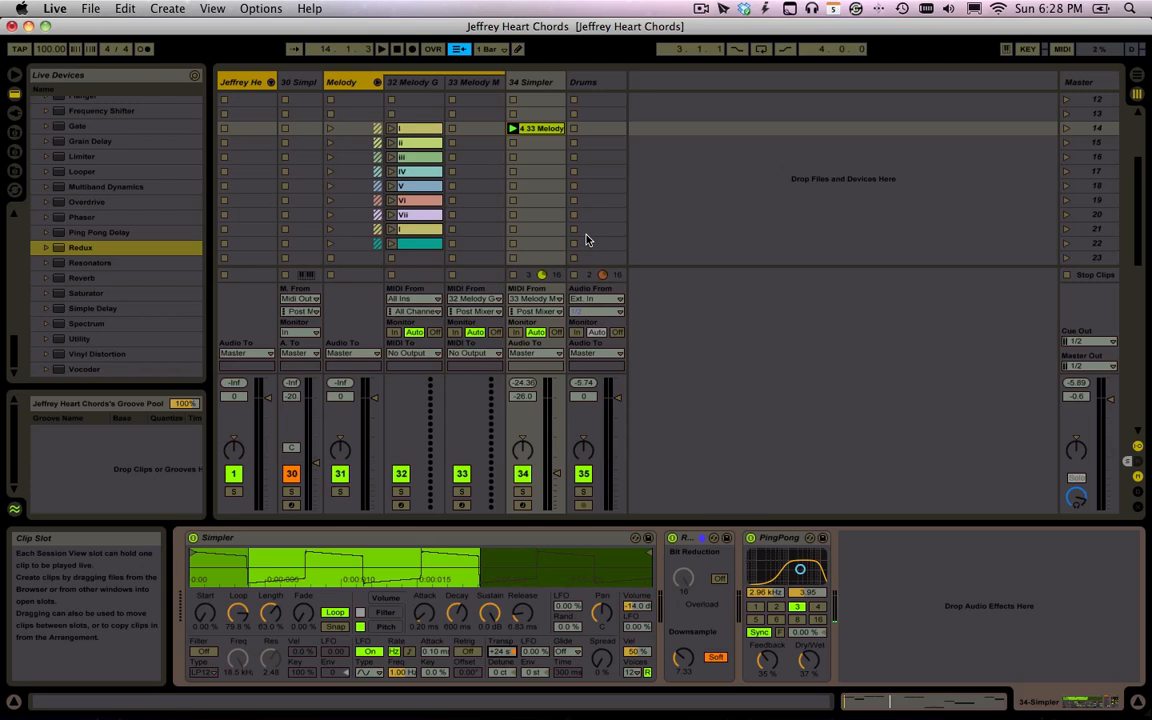
{"action": "type", "text": "6666"}
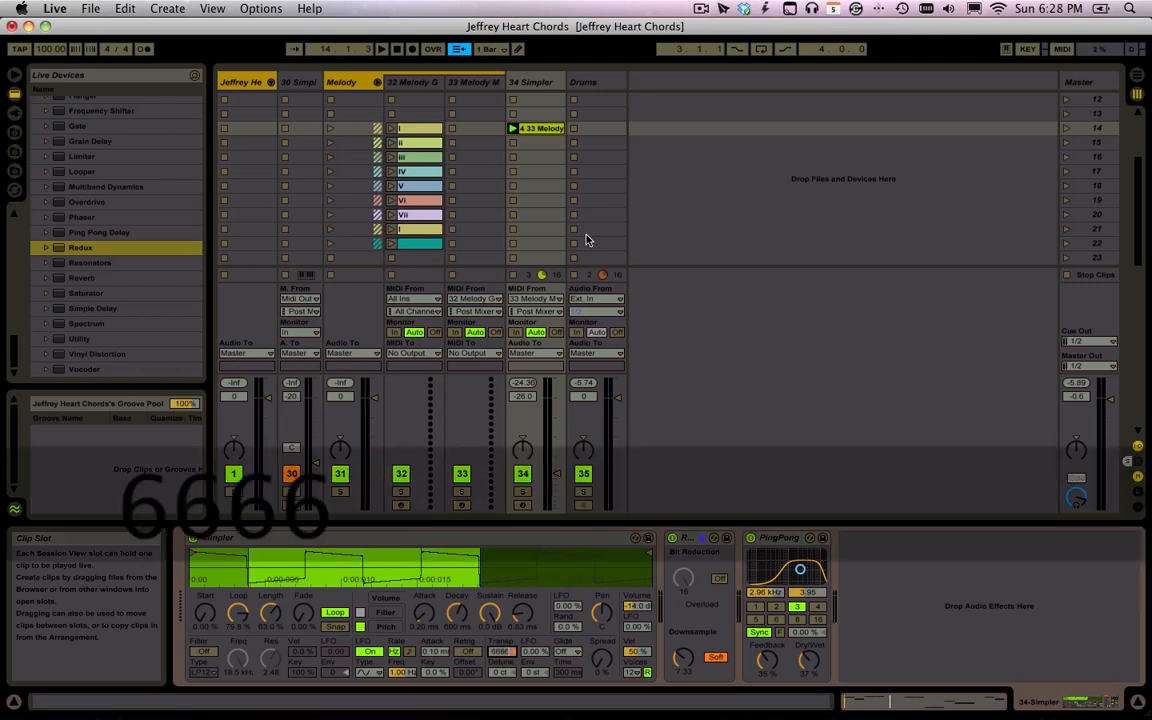
{"action": "key", "text": "Return"}
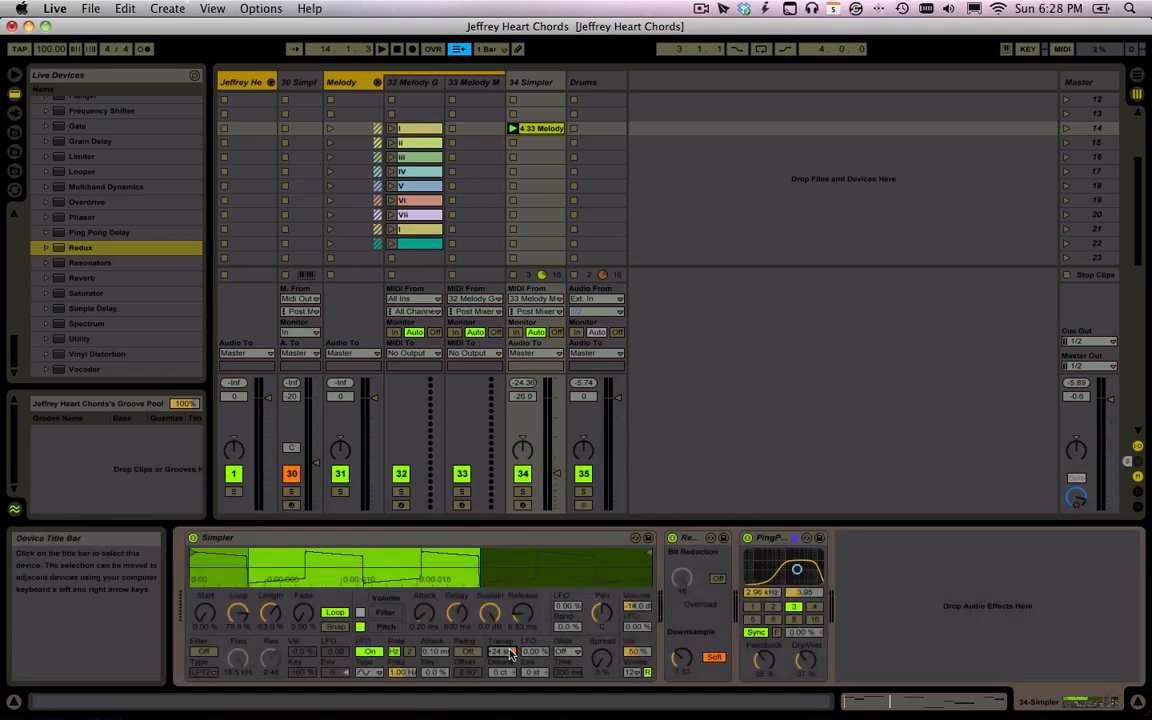
{"action": "type", "text": "54543454"}
{"action": "key", "text": "Escape"}
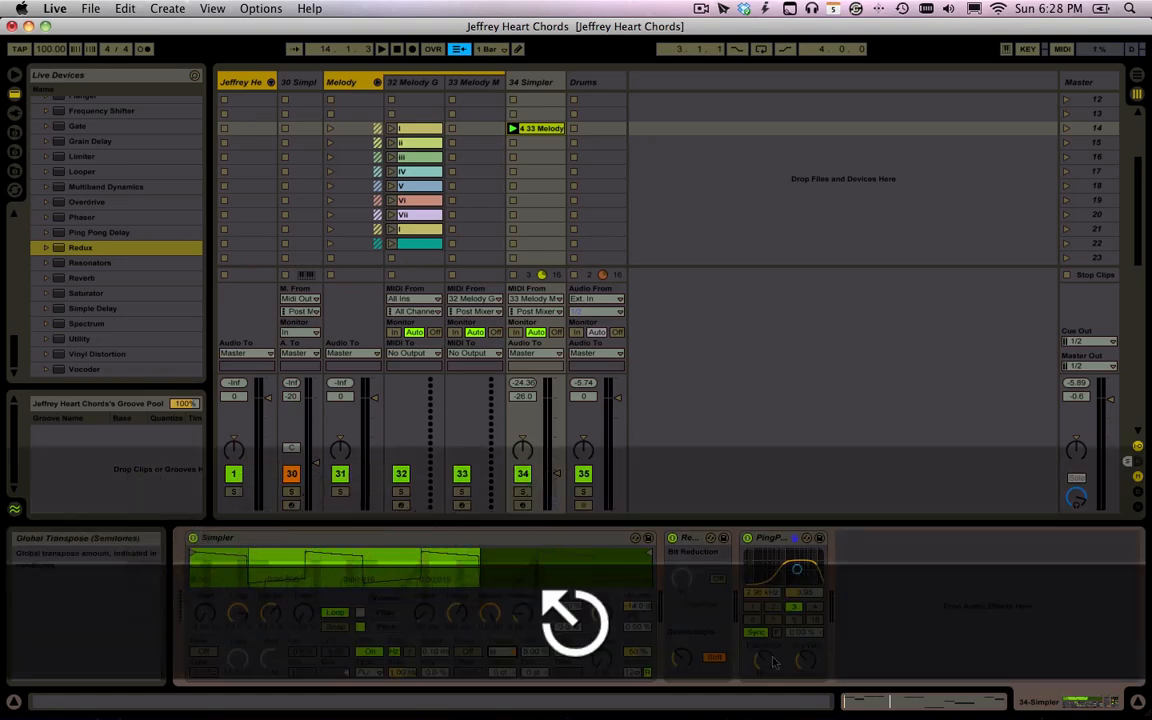
Move the focus off the transpose value, start playback, and trigger the chord mapped to 5 over the melody and drums.
{"action": "left_click", "coordinate": [880, 616]}
{"action": "key", "text": "space"}
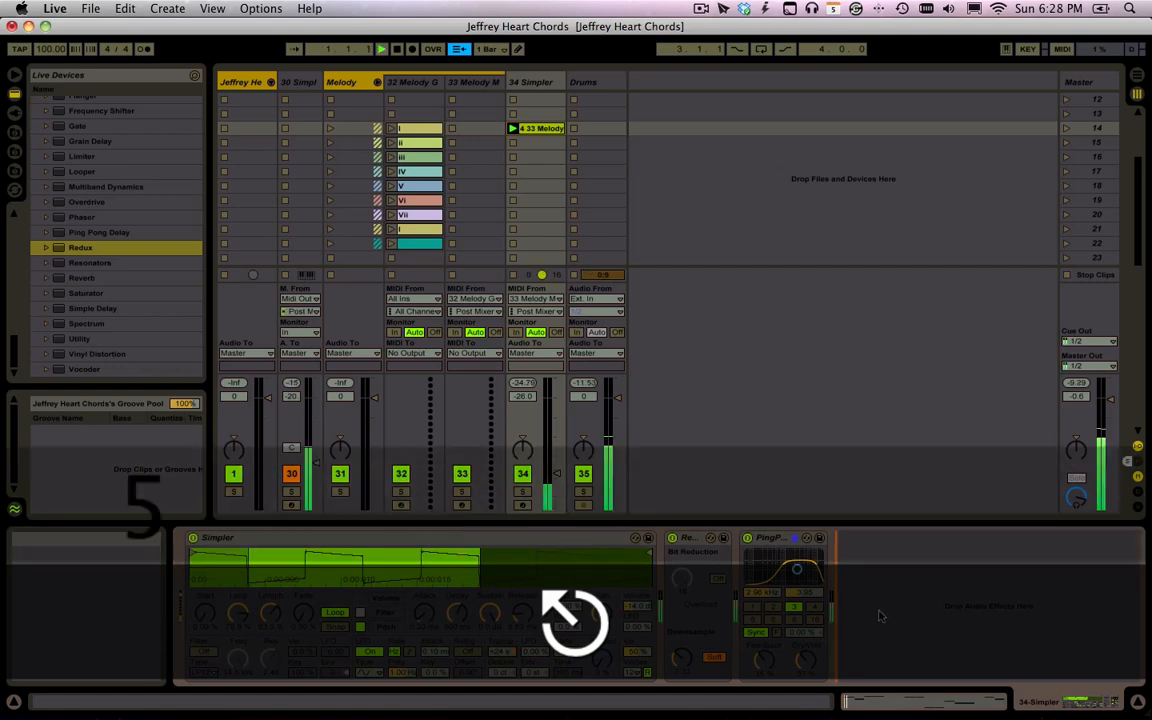
{"action": "key", "text": "5"}
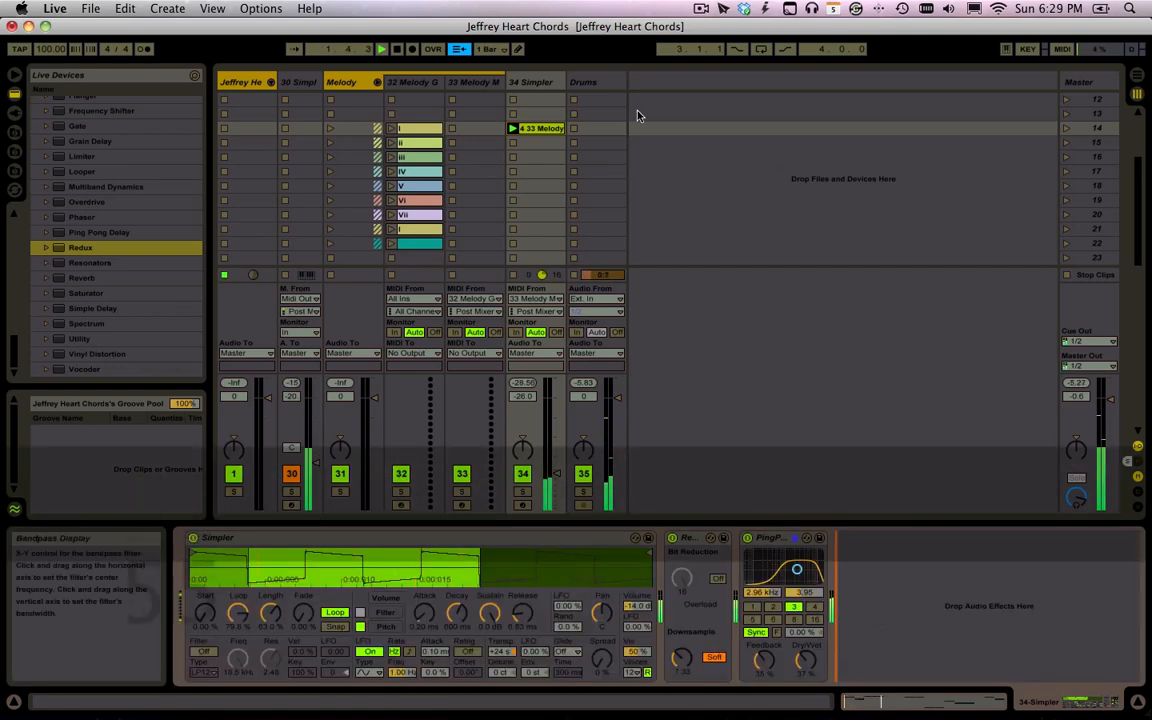
Set the global quantization to None and play the chords mapped to 5, 4, 3 and 6 over the melody and drums.
{"action": "left_click", "coordinate": [500, 48]}
{"action": "left_click", "coordinate": [505, 62]}
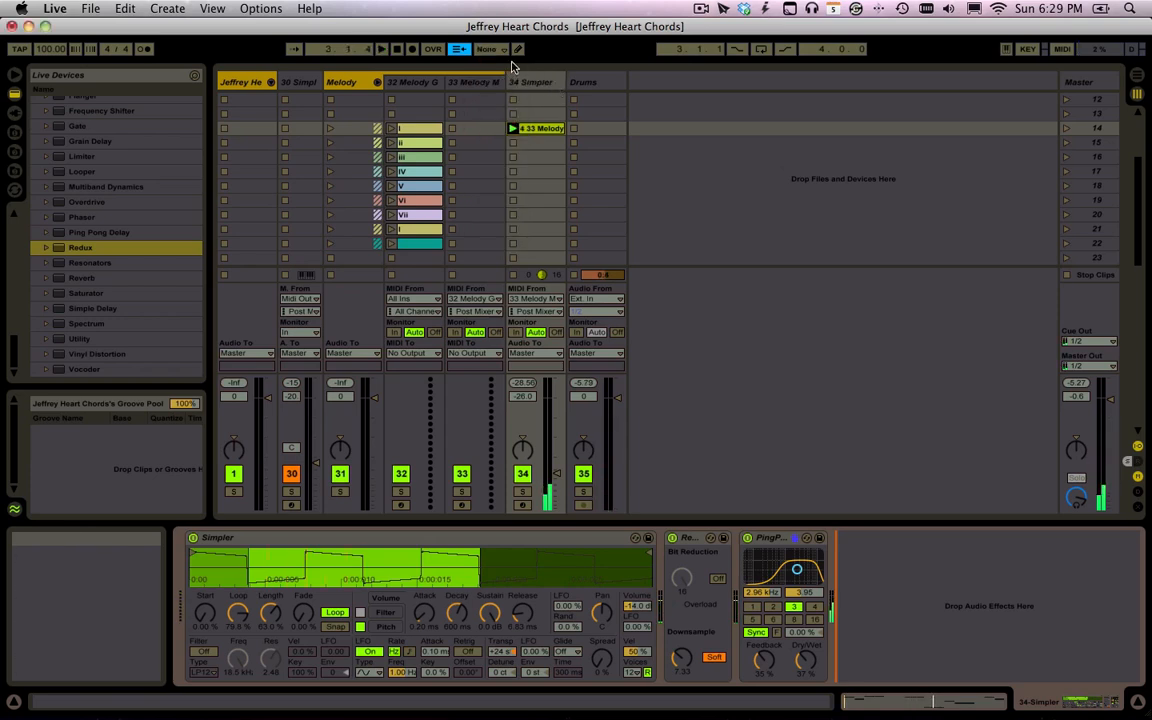
{"action": "key", "text": "5"}
{"action": "key", "text": "4"}
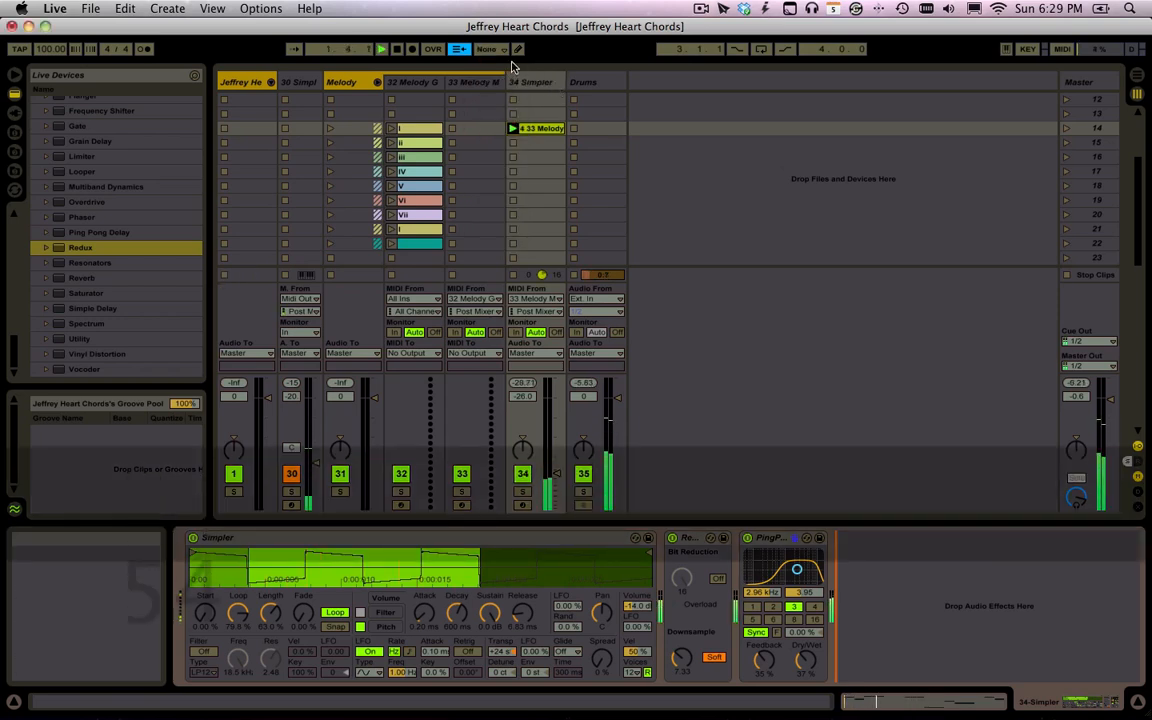
{"action": "key", "text": "3"}
{"action": "key", "text": "6"}
{"action": "key", "text": "3"}
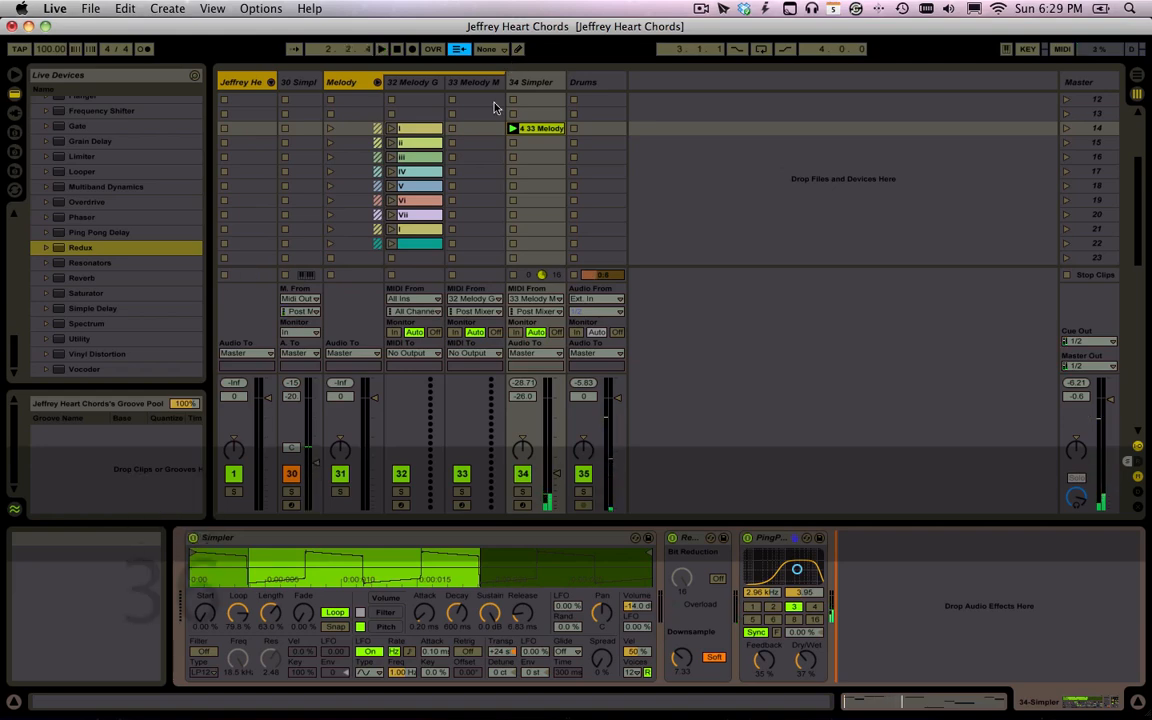
Enable global recording and look over the Arrangement View and the Session View scenes.
{"action": "left_click", "coordinate": [411, 48]}
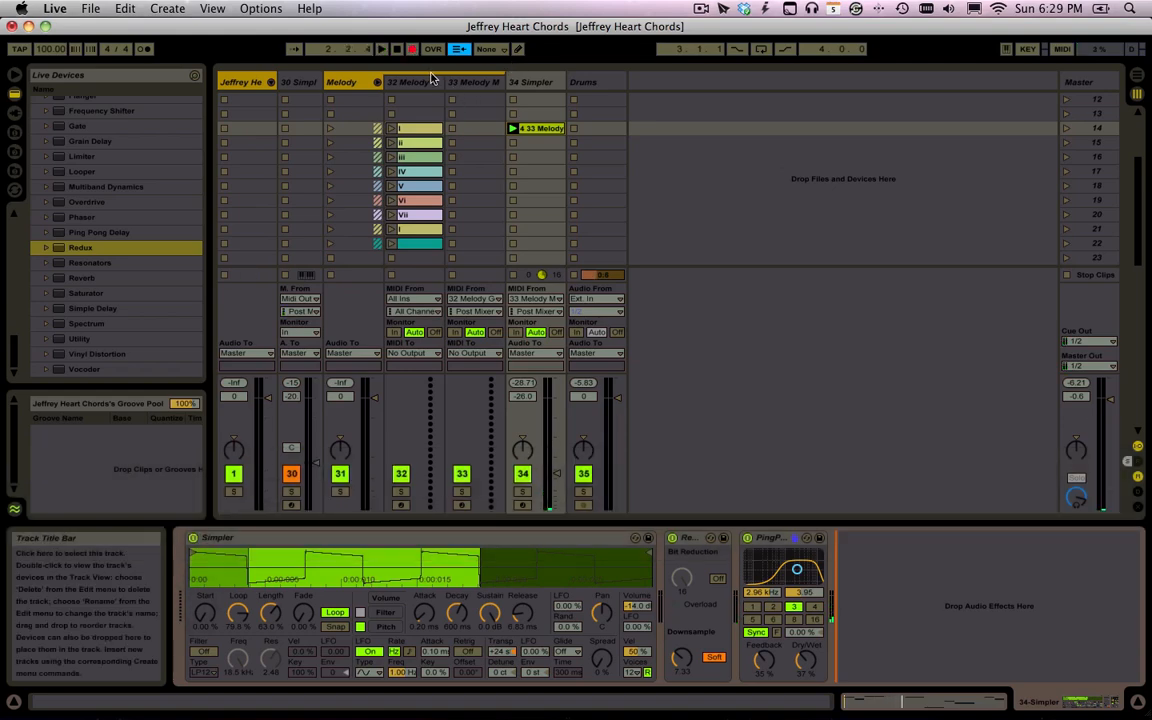
{"action": "key", "text": "Tab"}
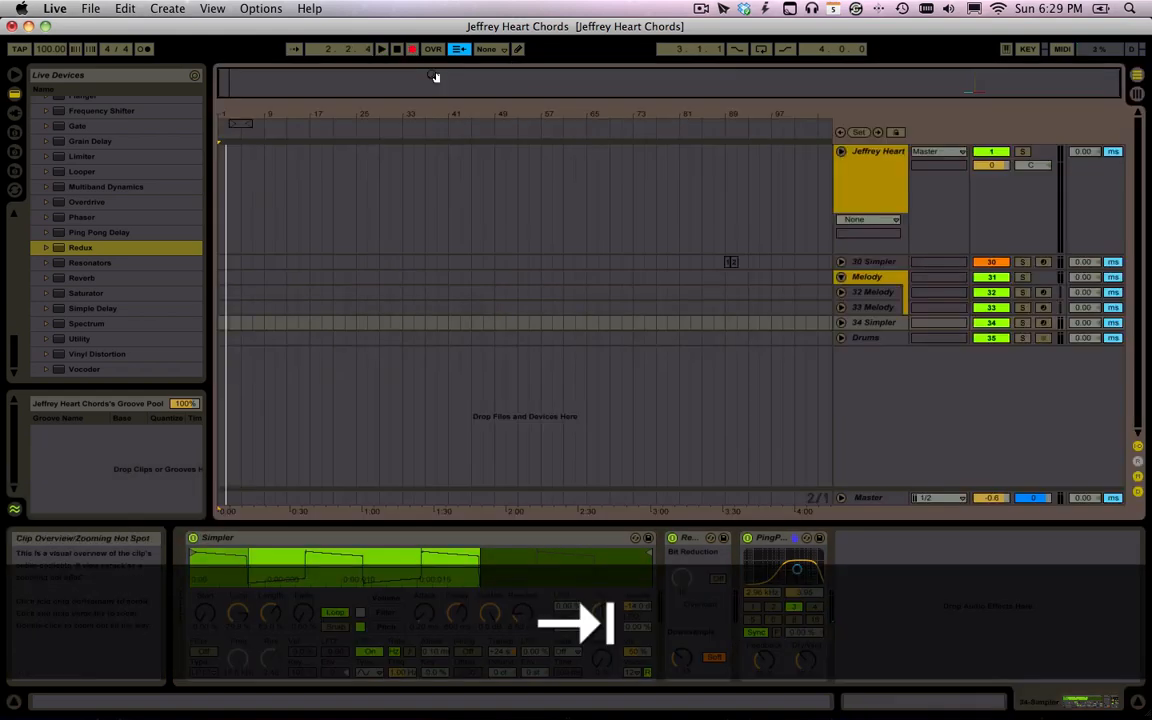
{"action": "key", "text": "Tab"}
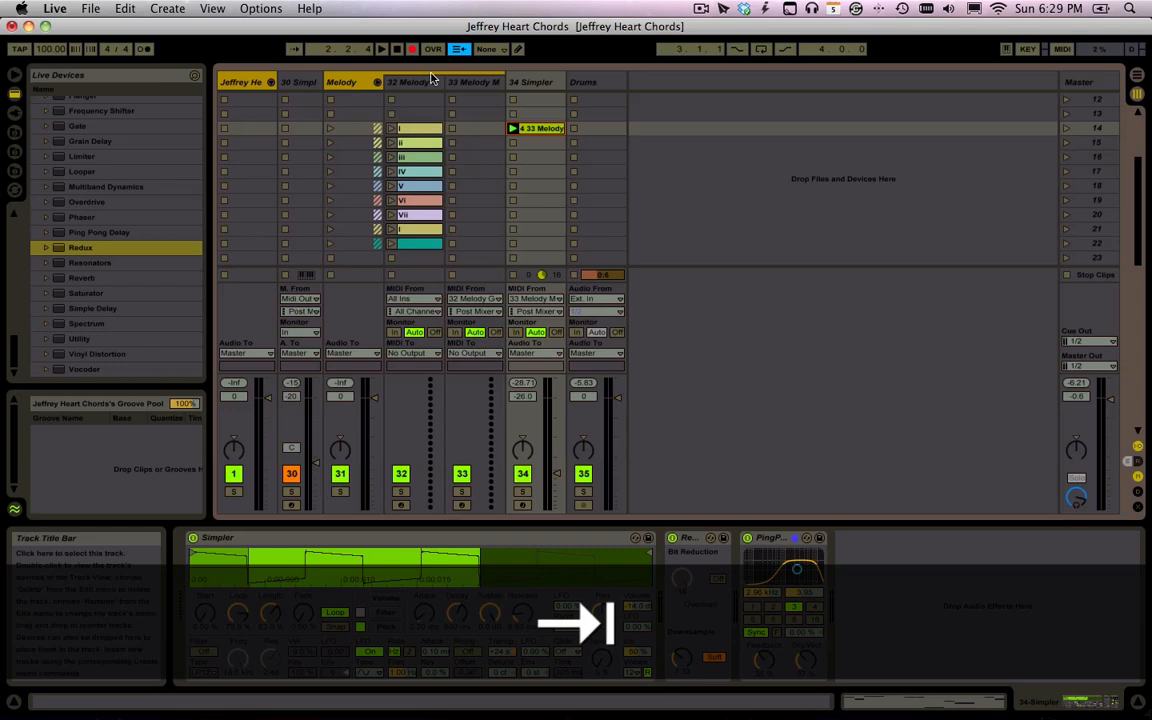
{"action": "scroll", "coordinate": [543, 134], "scroll_direction": "down", "scroll_amount": 5}
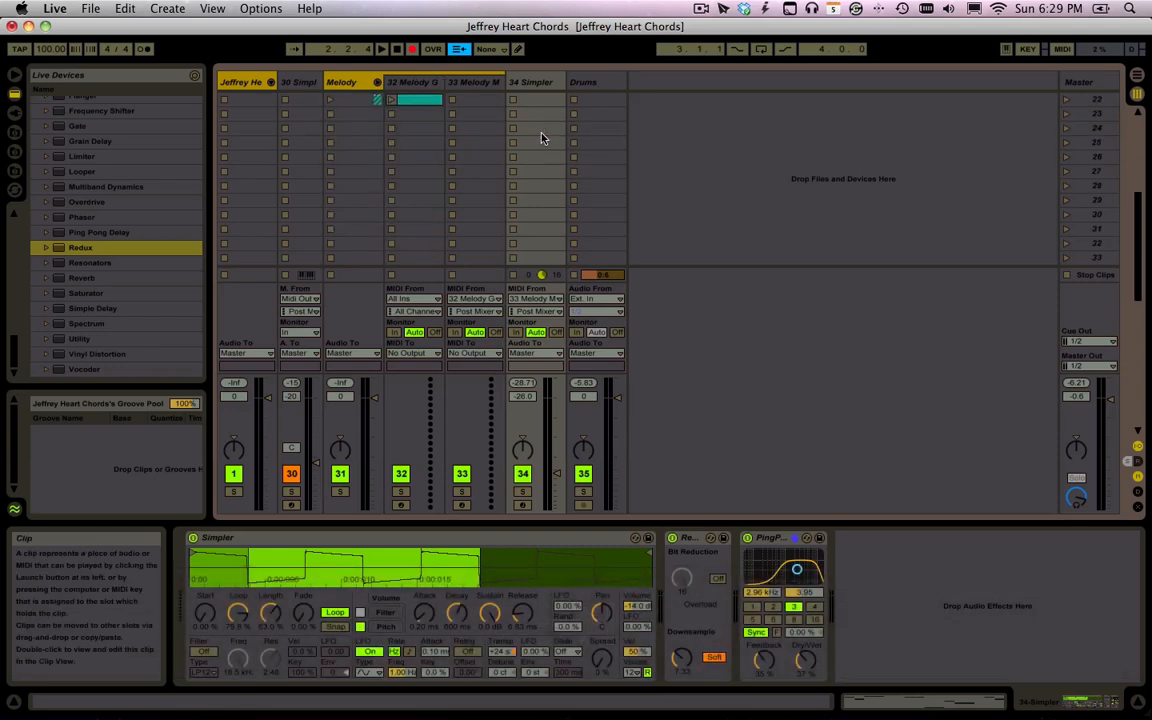
{"action": "scroll", "coordinate": [544, 138], "scroll_direction": "up", "scroll_amount": 10}
{"action": "scroll", "coordinate": [522, 160], "scroll_direction": "down", "scroll_amount": 5}
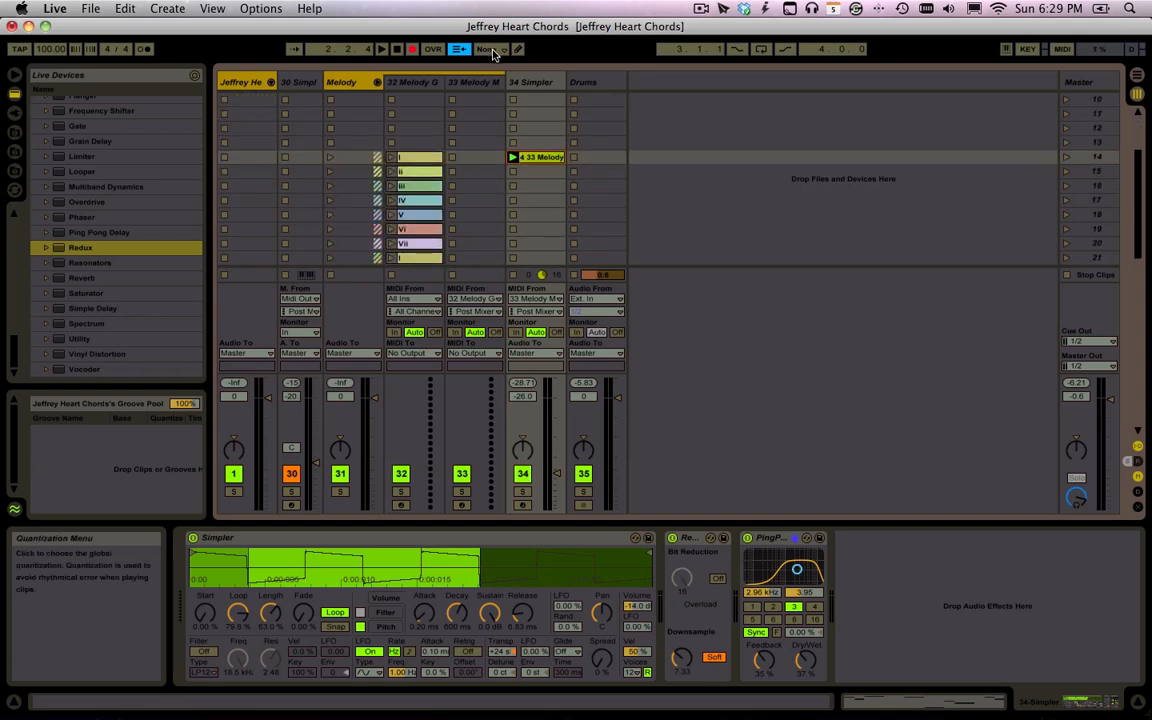
{"action": "key", "text": "Tab"}
{"action": "key", "text": "Tab"}
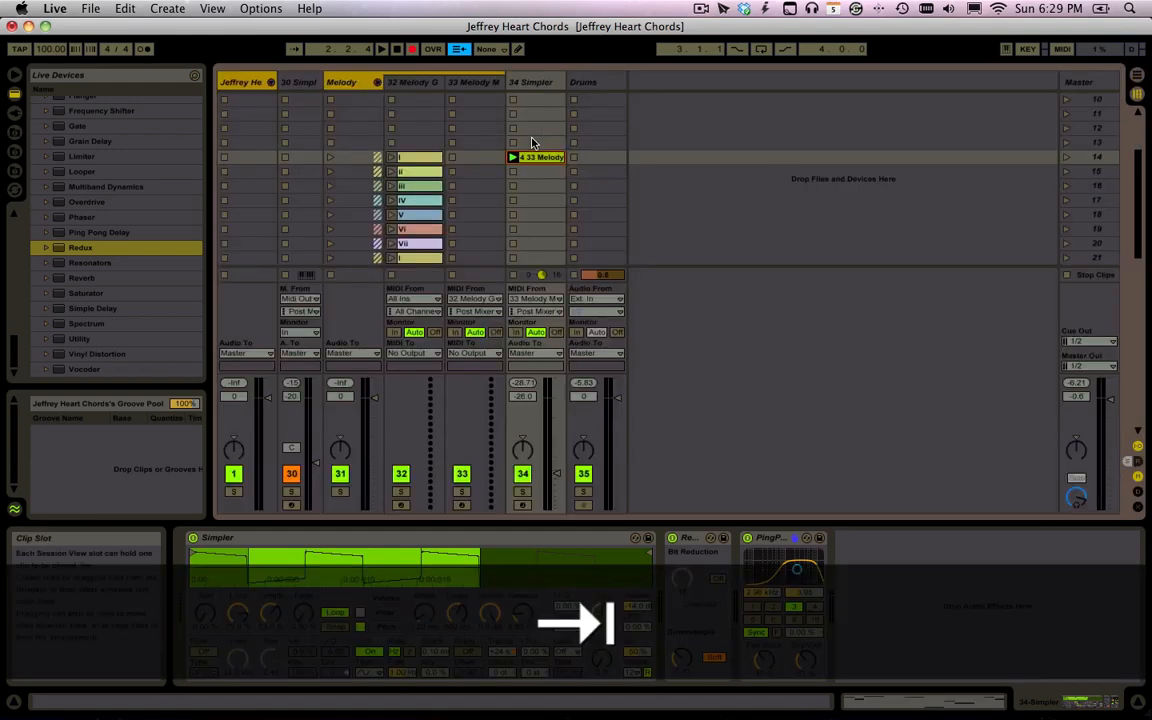
Start the armed recording and perform the chords mapped to 5, R, T, 6, 4 and F over the melody and drums.
{"action": "key", "text": "space"}
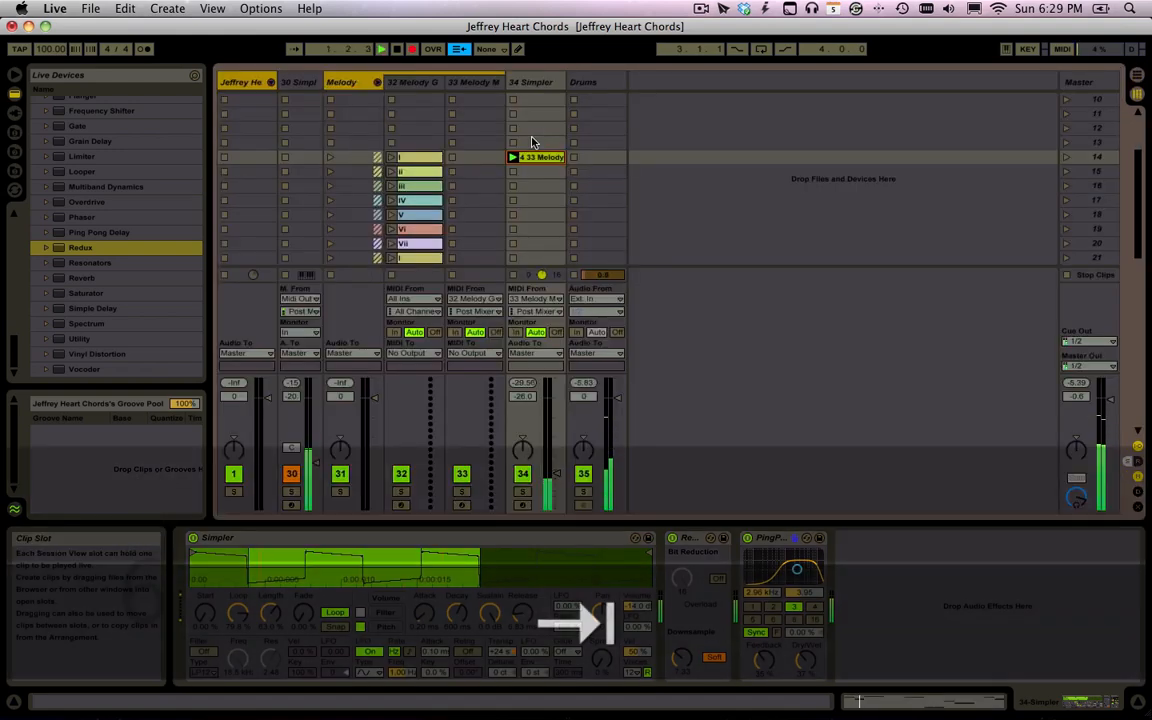
{"action": "key", "text": "5"}
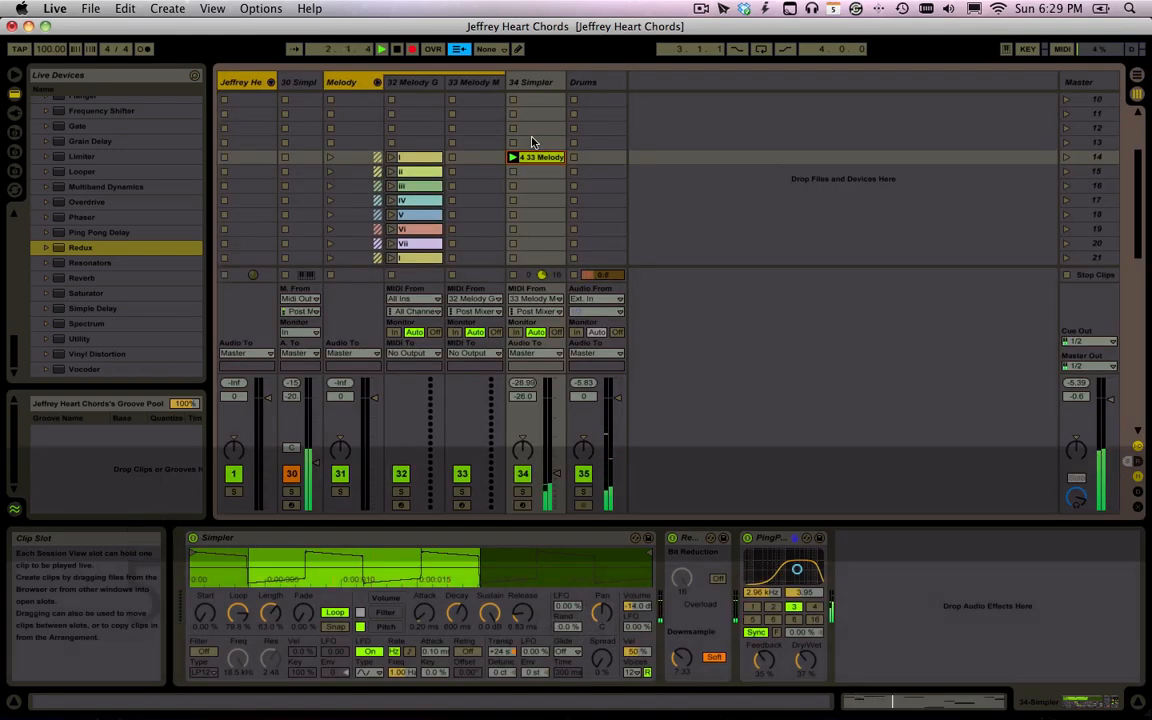
{"action": "key", "text": "r"}
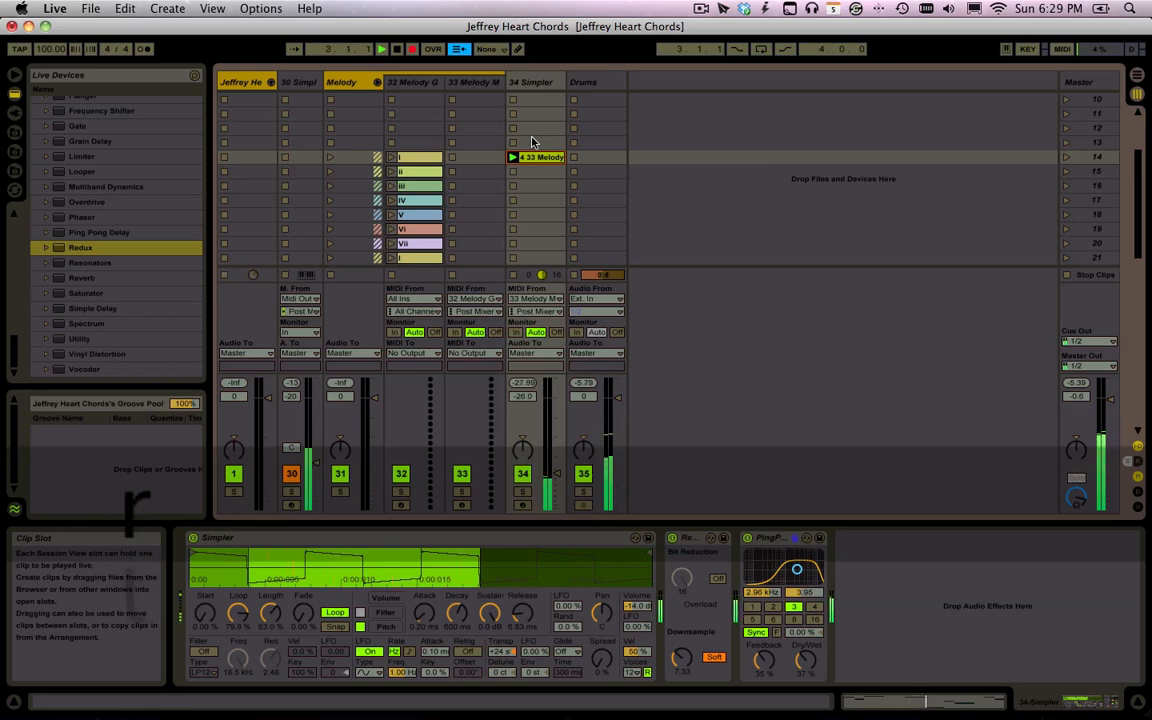
{"action": "key", "text": "t"}
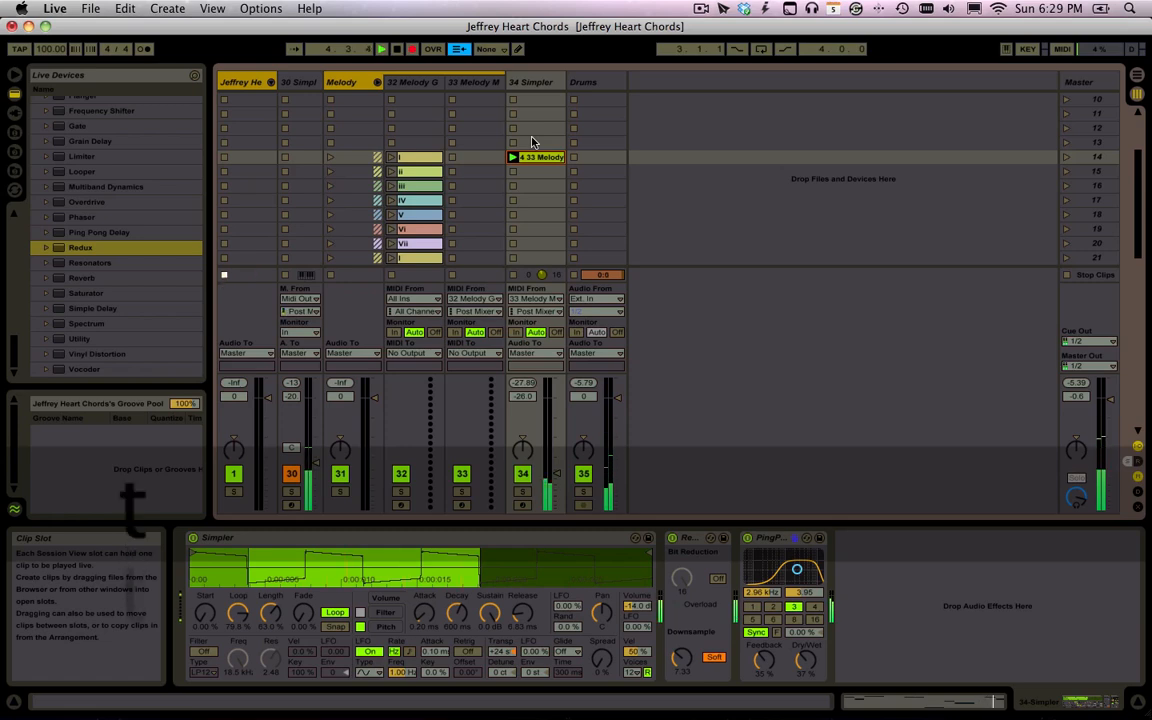
{"action": "key", "text": "6"}
{"action": "key", "text": "t"}
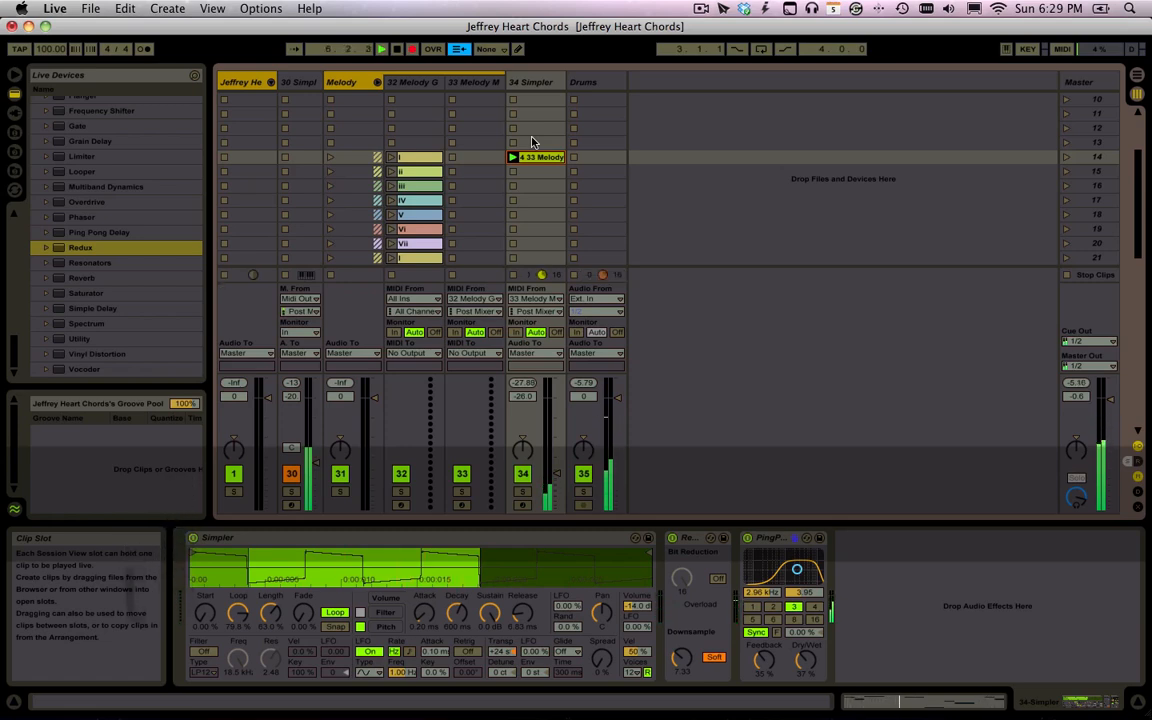
{"action": "key", "text": "t"}
{"action": "key", "text": "4"}
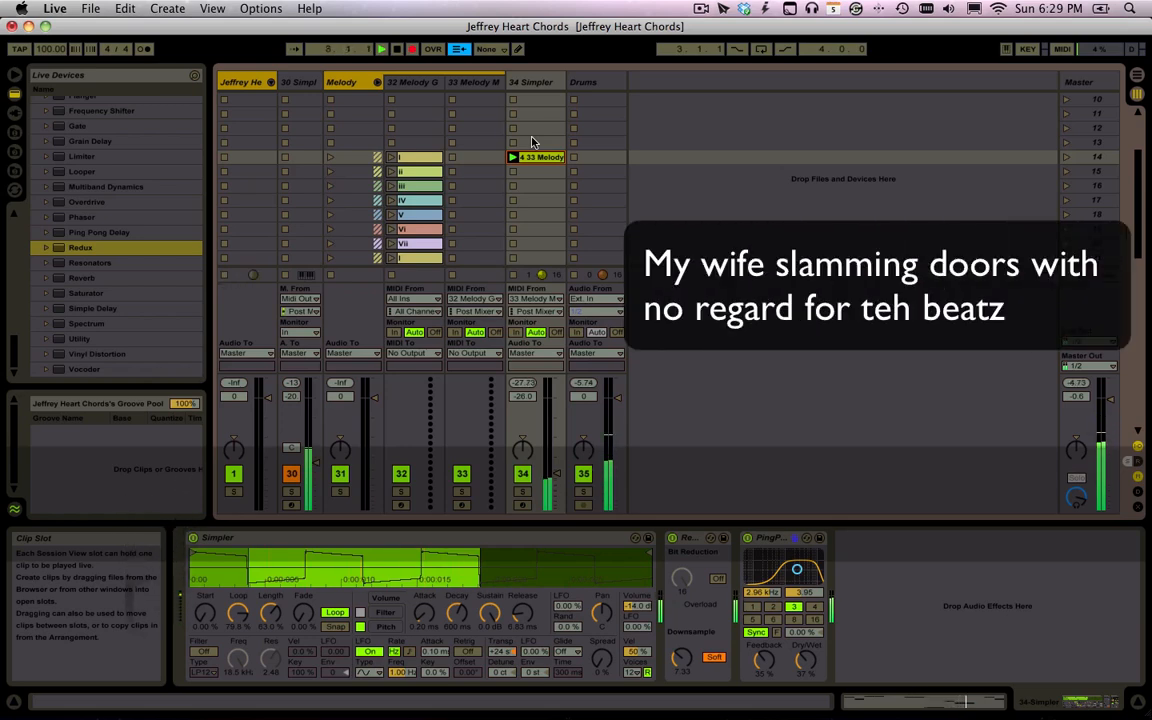
{"action": "key", "text": "f"}
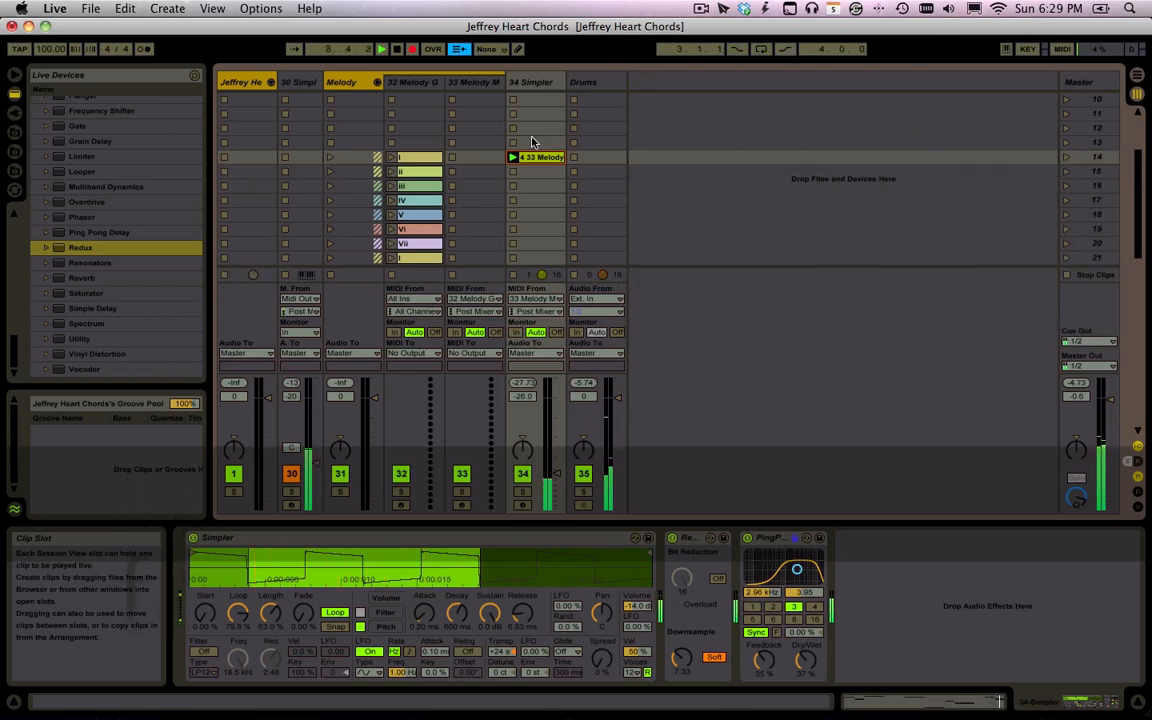
{"action": "key", "text": "6"}
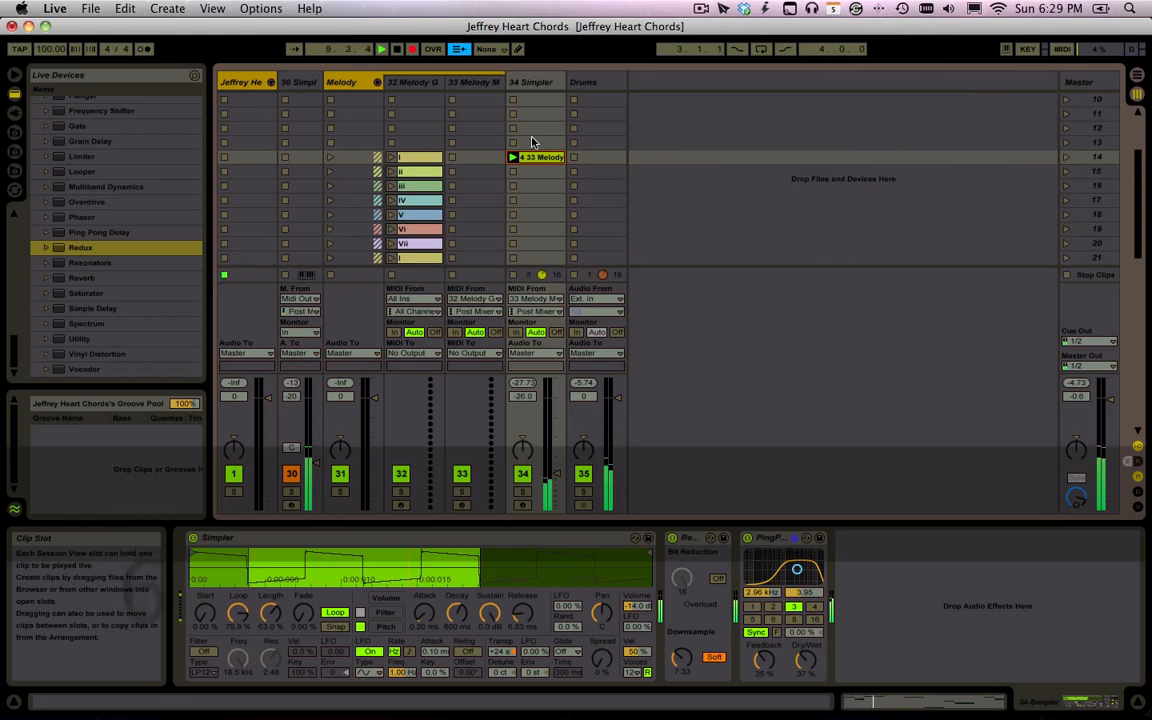
{"action": "key", "text": "6"}
{"action": "key", "text": "t"}
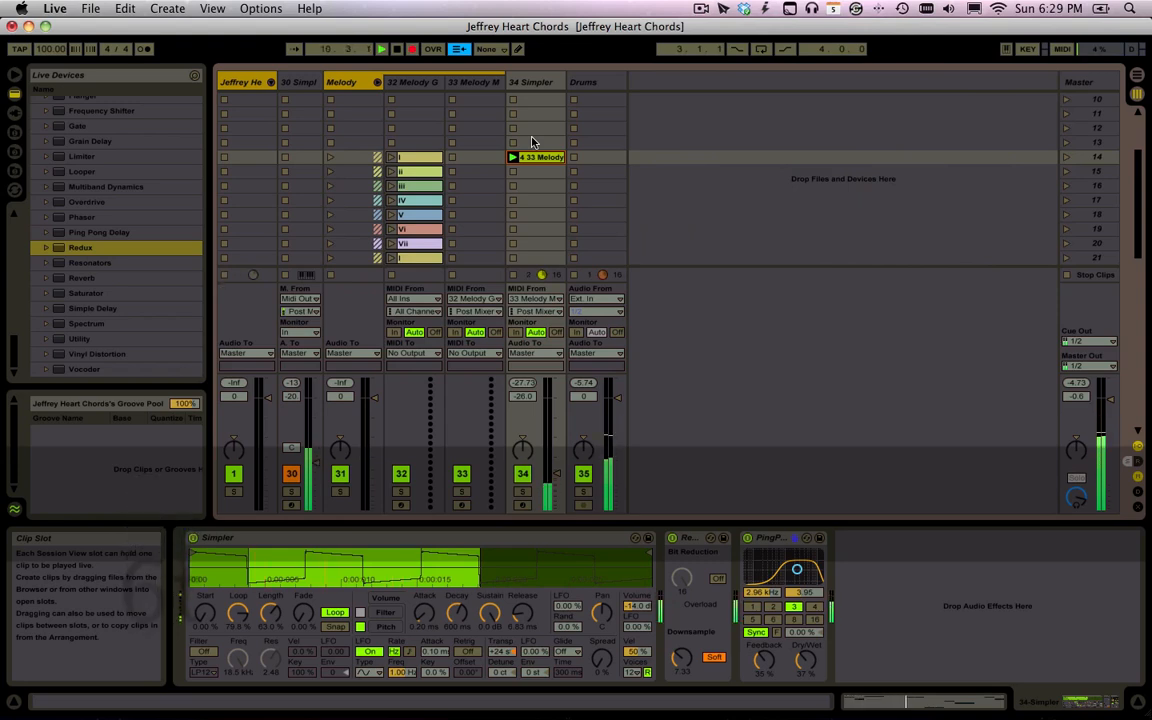
{"action": "key", "text": "5"}
{"action": "key", "text": "4"}
{"action": "key", "text": "4"}
{"action": "key", "text": "f"}
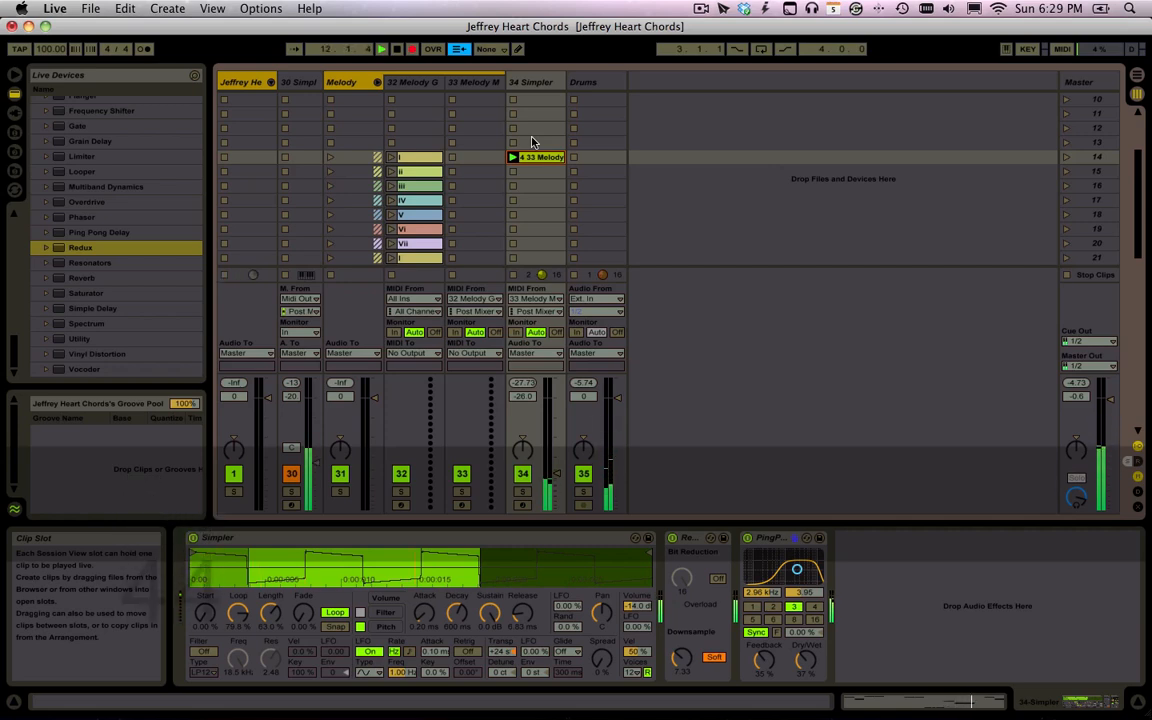
{"action": "key", "text": "6"}
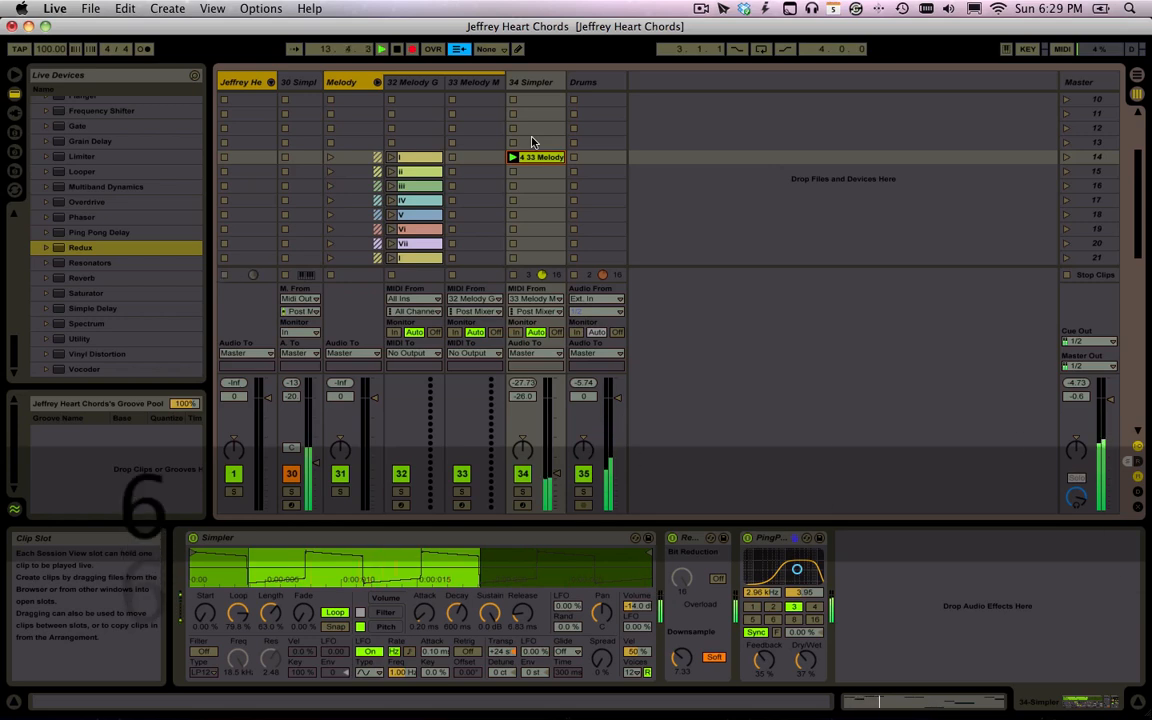
{"action": "key", "text": "t"}
{"action": "key", "text": "5"}
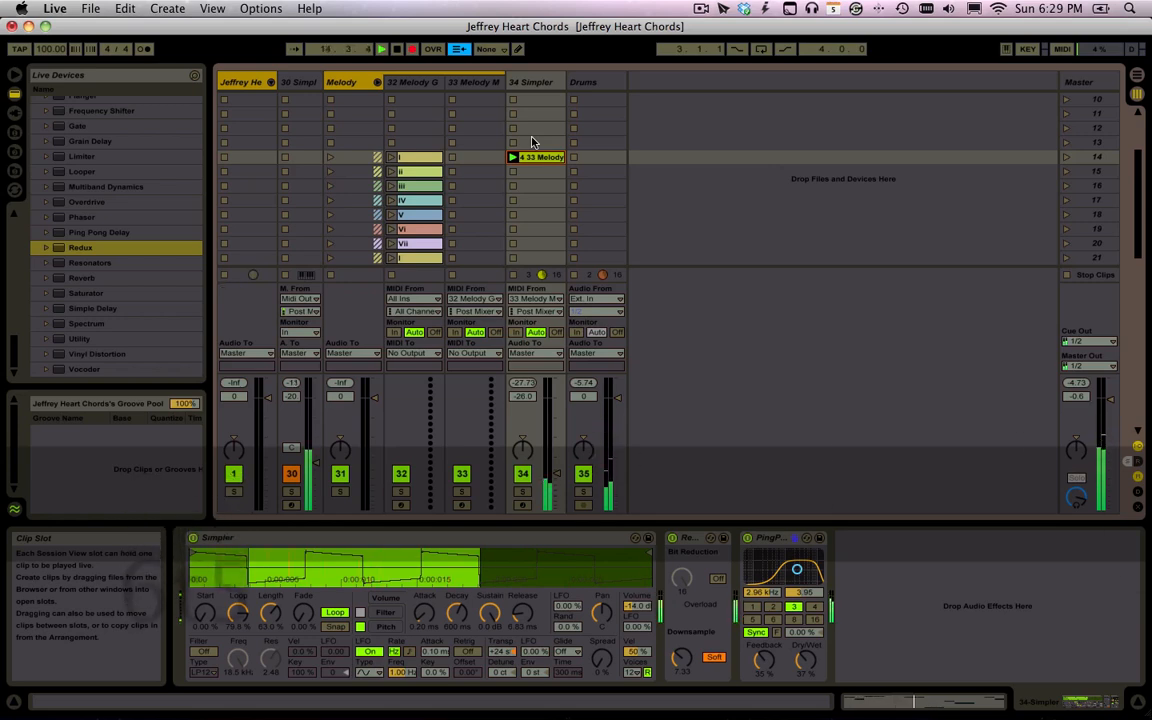
{"action": "key", "text": "r"}
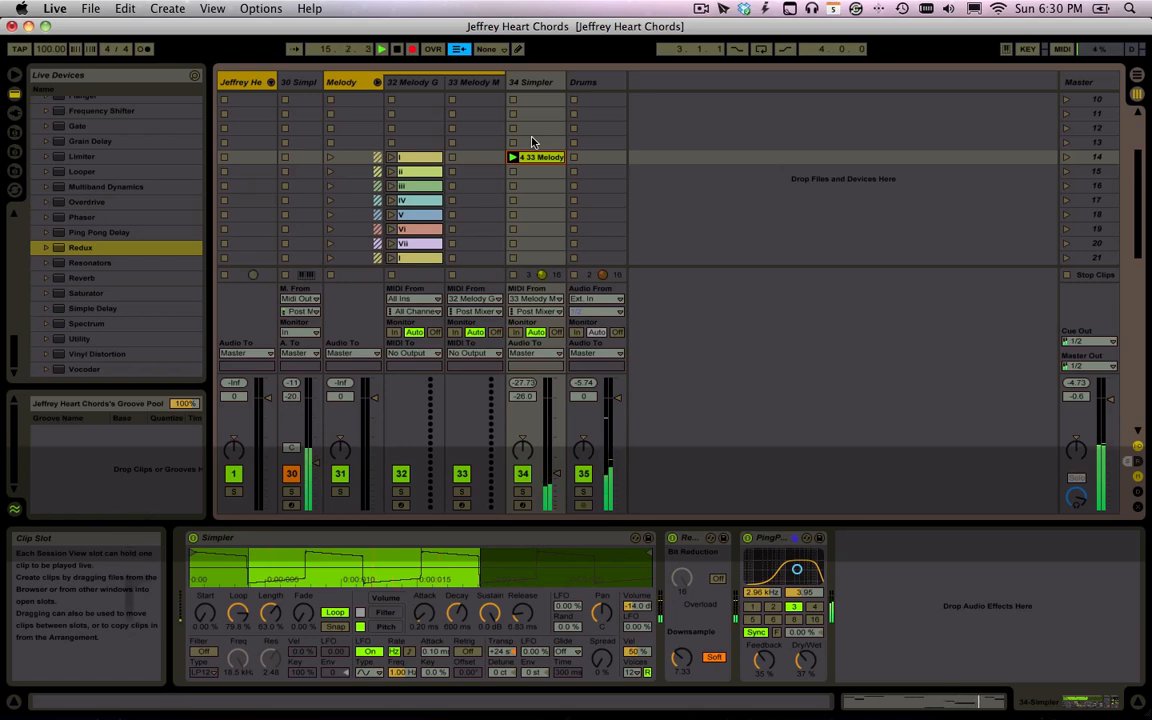
{"action": "key", "text": "4"}
Extend the recorded performance with the chords mapped to N, M, comma, B, G, T and 6, and stop playback.
{"action": "key", "text": "n"}
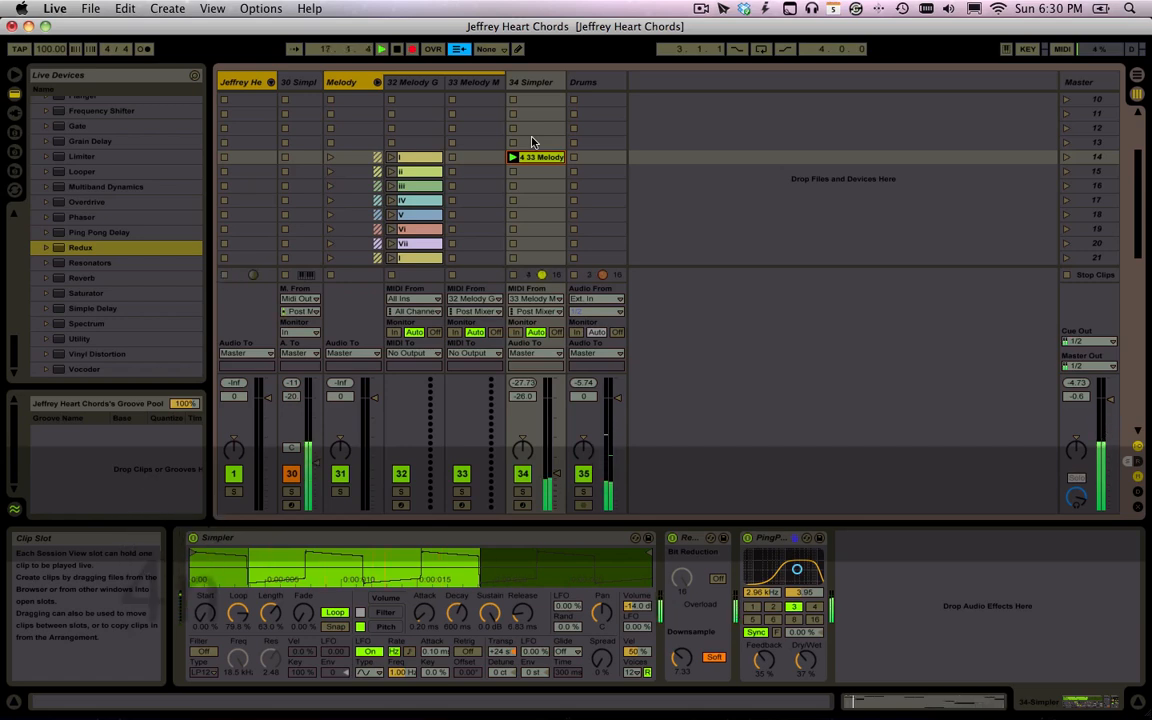
{"action": "key", "text": "m"}
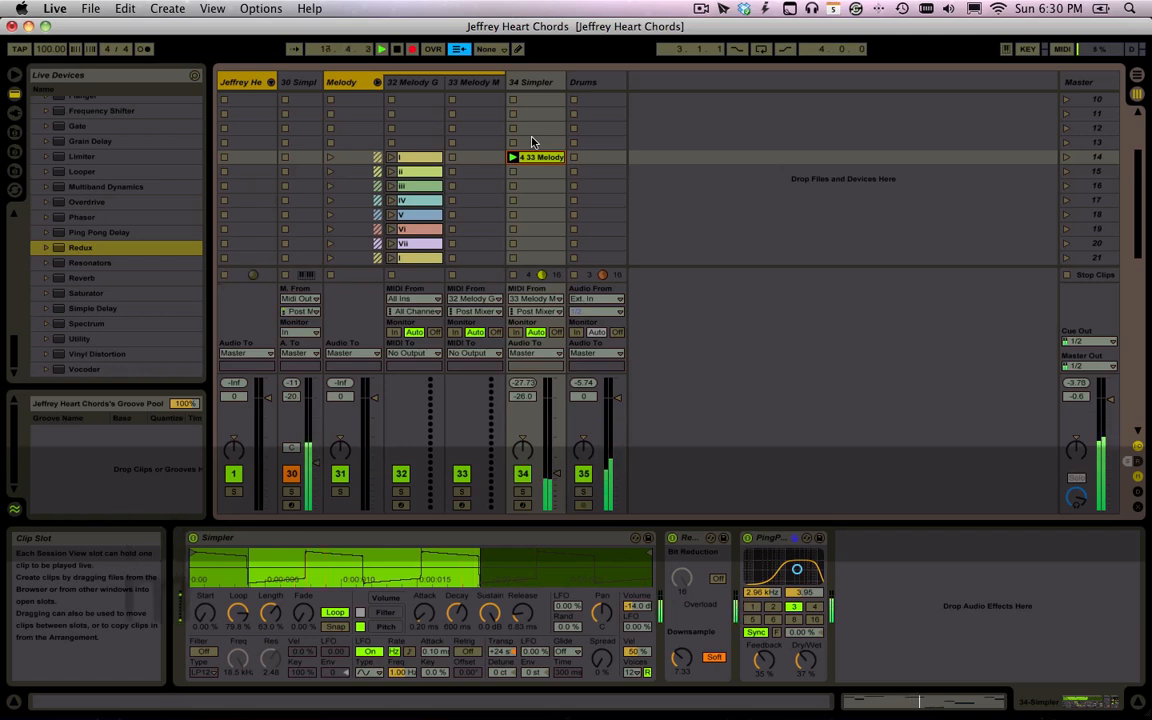
{"action": "key", "text": "comma"}
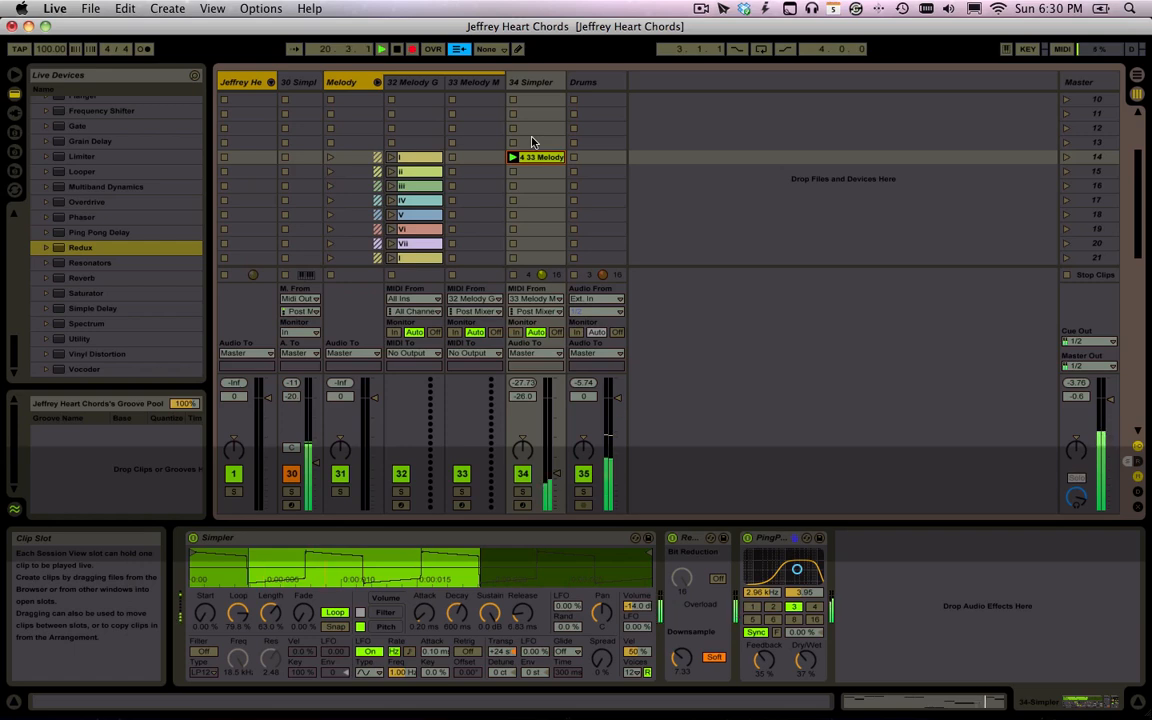
{"action": "key", "text": "n"}
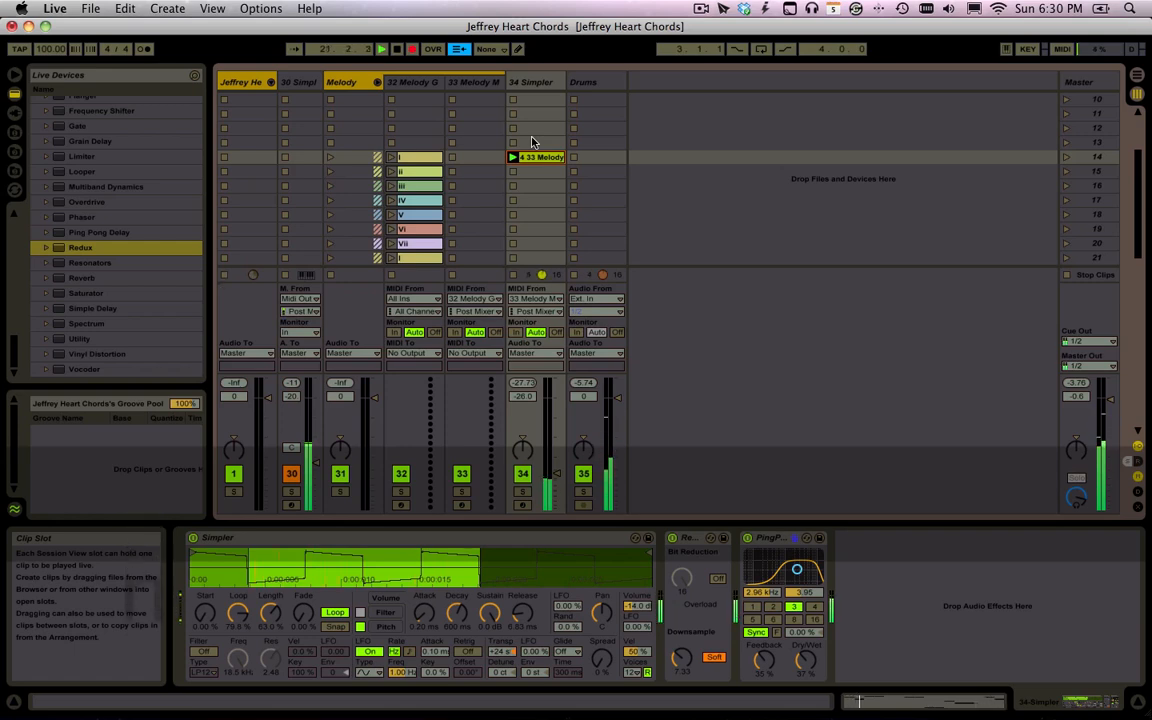
{"action": "key", "text": "m"}
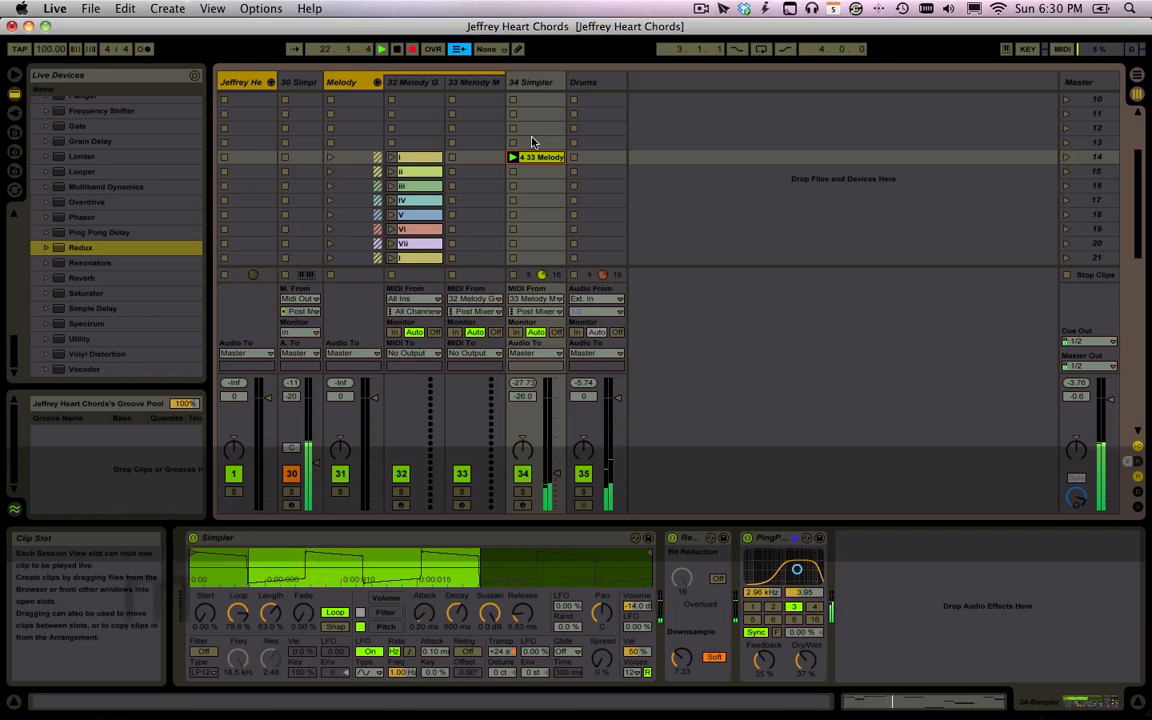
{"action": "key", "text": "b"}
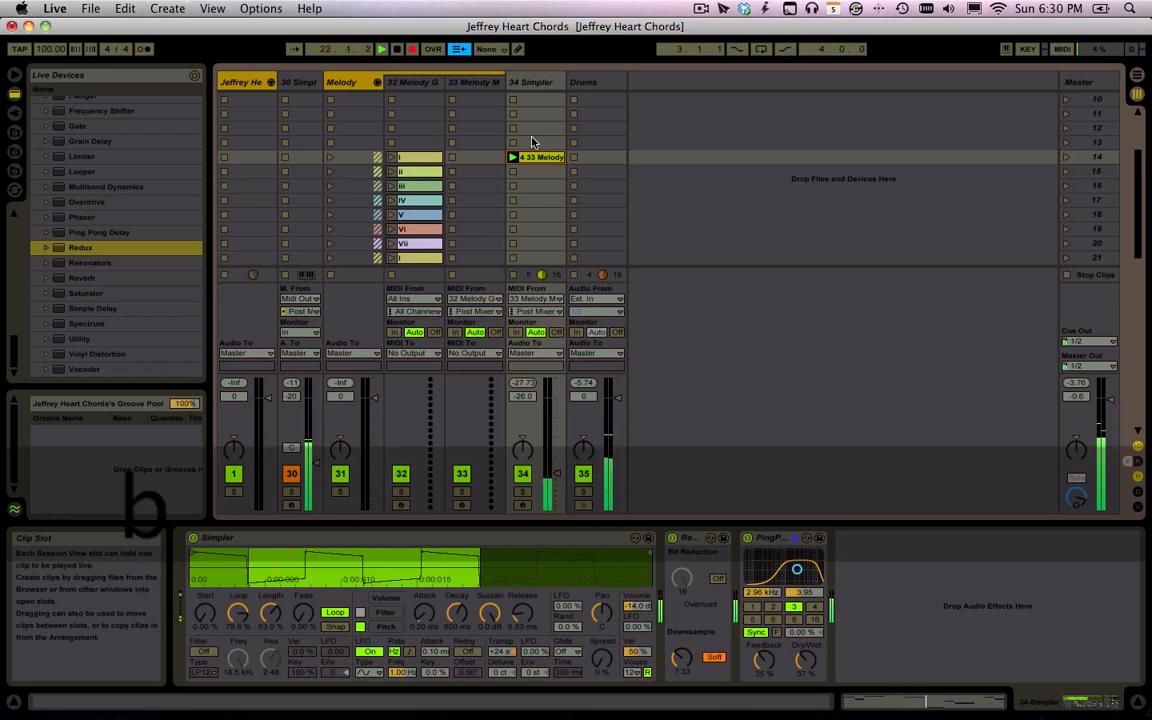
{"action": "key", "text": "g"}
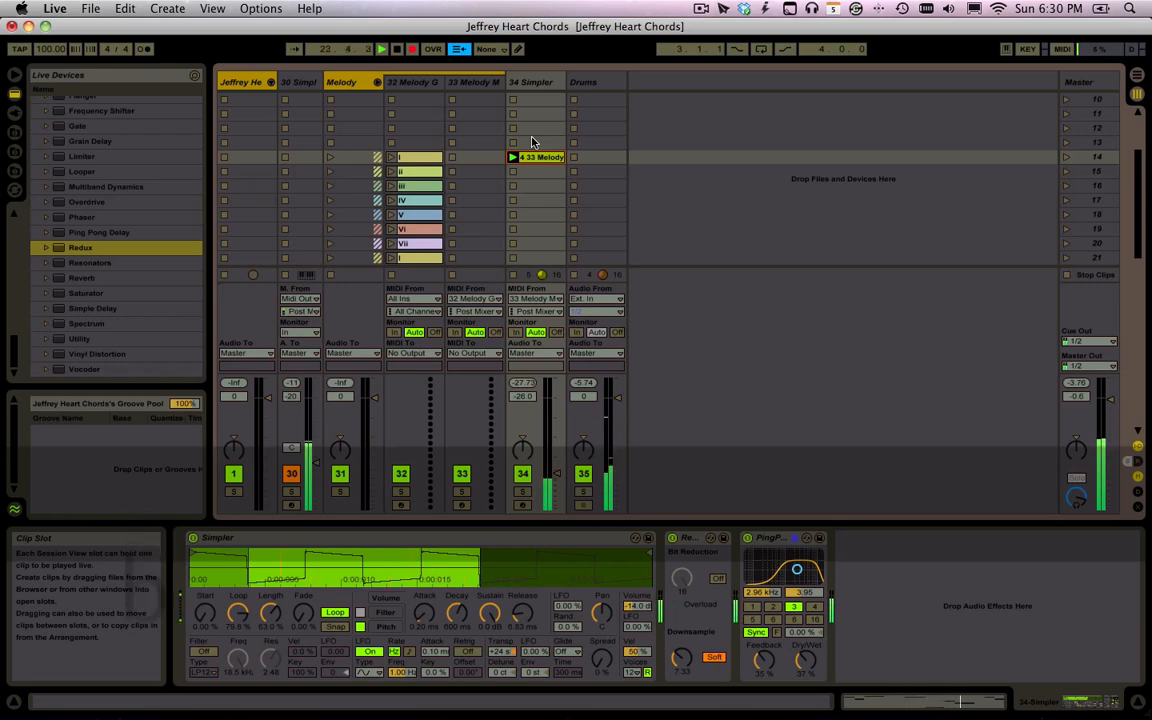
{"action": "key", "text": "t"}
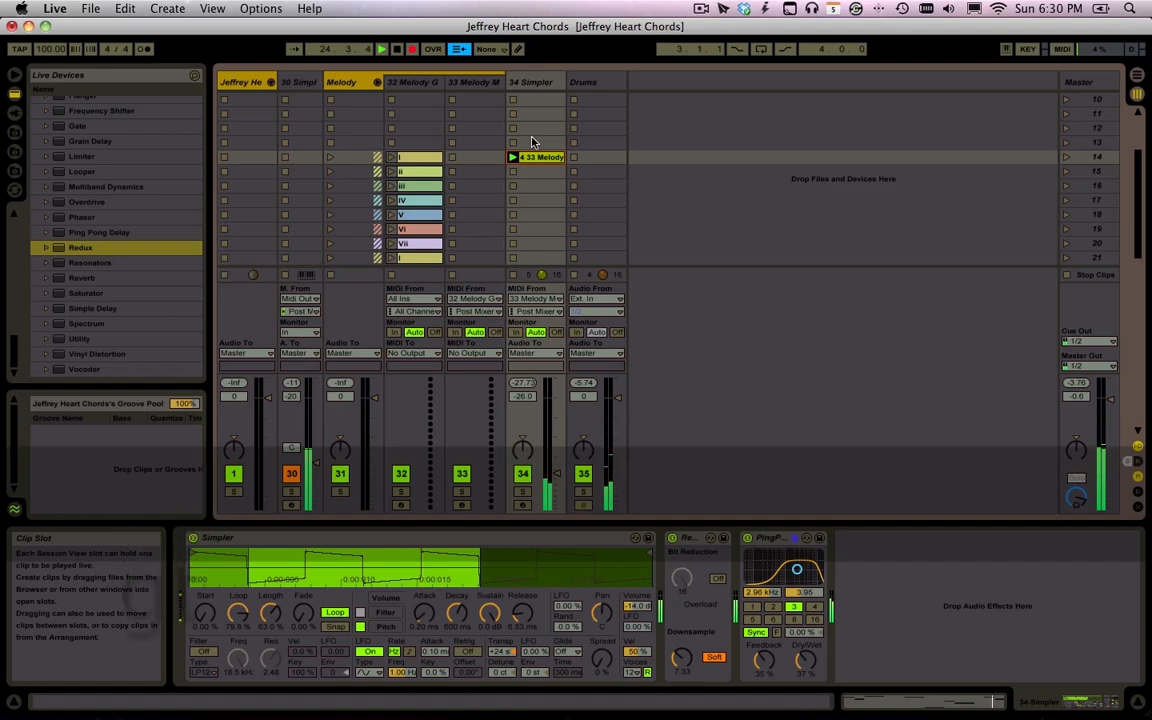
{"action": "key", "text": "6"}
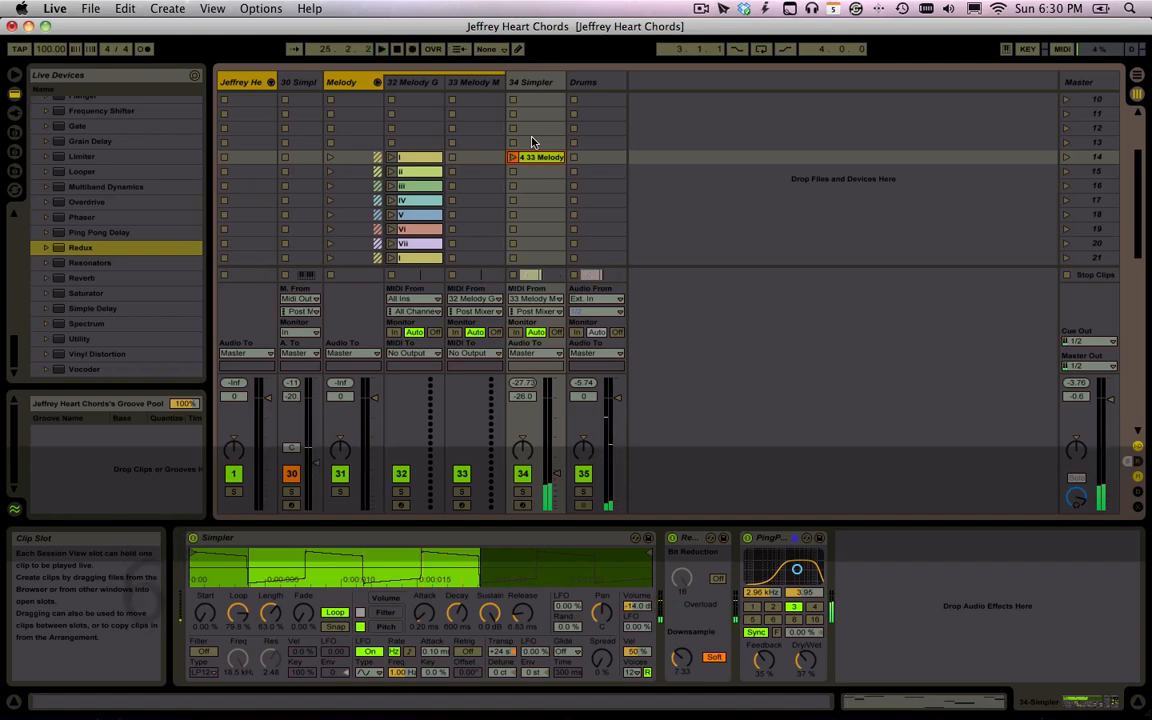
Show the Arrangement View, unfold the Jeffrey Heart group and look over the recorded chord clips on its tracks.
{"action": "key", "text": "Tab"}
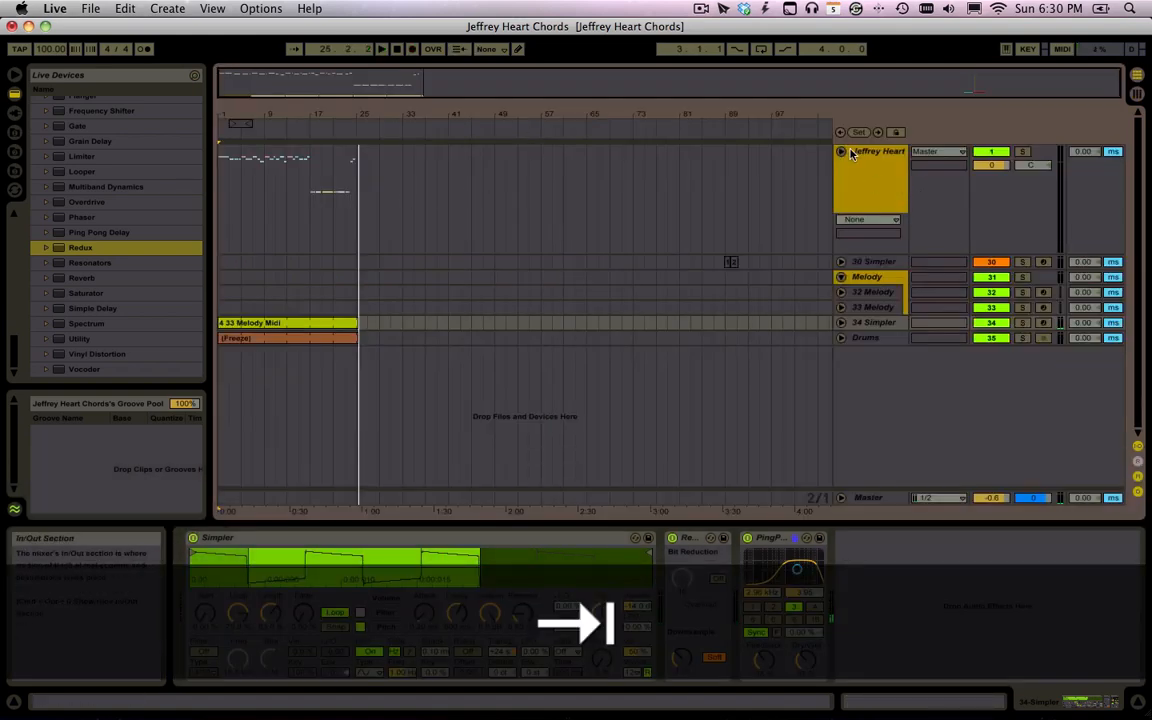
{"action": "left_click", "coordinate": [843, 152]}
{"action": "scroll", "coordinate": [528, 253], "scroll_direction": "down", "scroll_amount": 5}
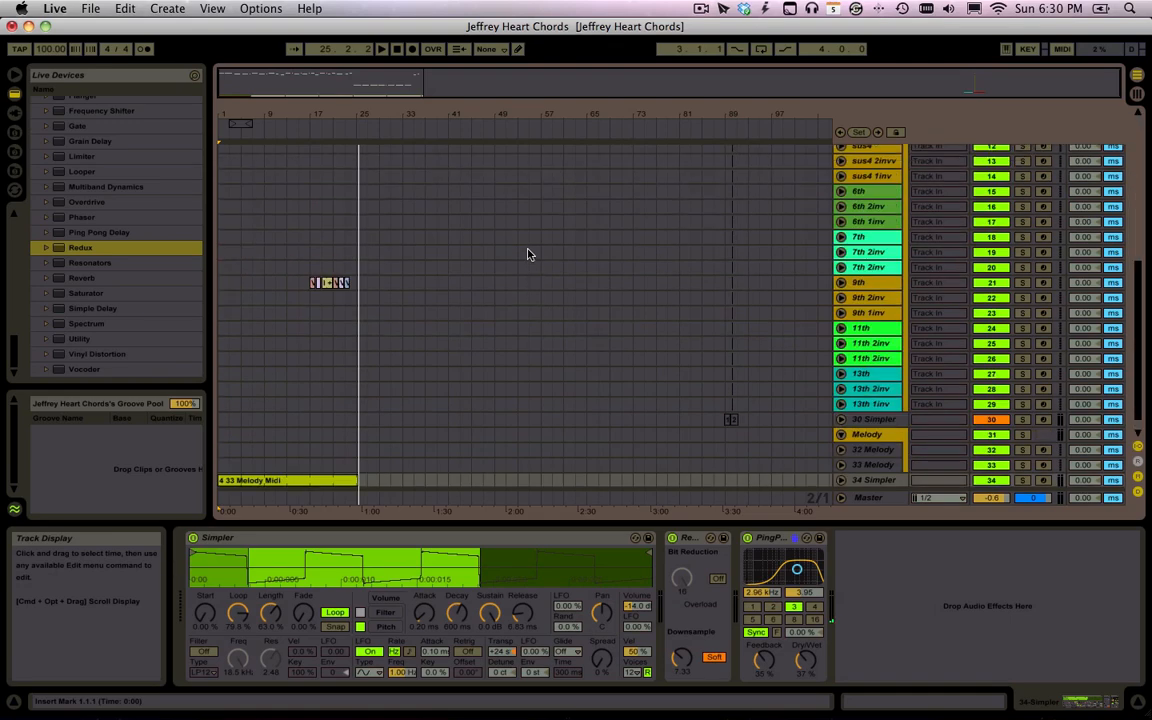
{"action": "scroll", "coordinate": [528, 253], "scroll_direction": "up", "scroll_amount": 5}
{"action": "scroll", "coordinate": [427, 253], "scroll_direction": "down", "scroll_amount": 3}
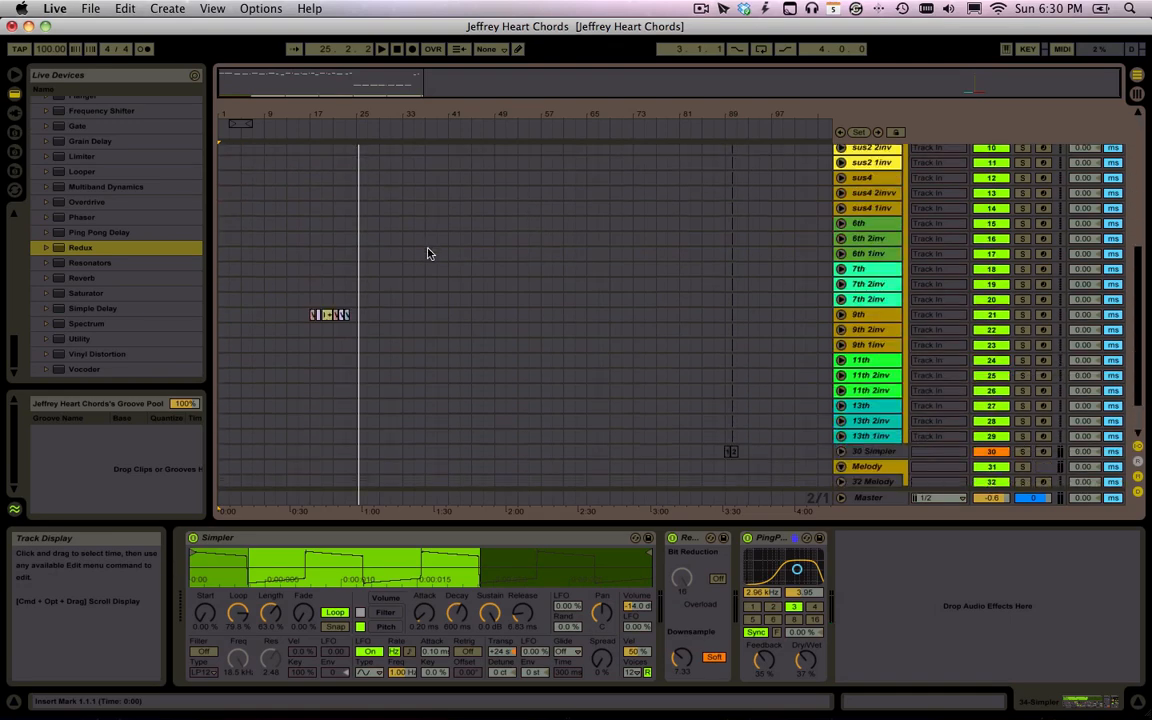
{"action": "scroll", "coordinate": [427, 253], "scroll_direction": "up", "scroll_amount": 6}
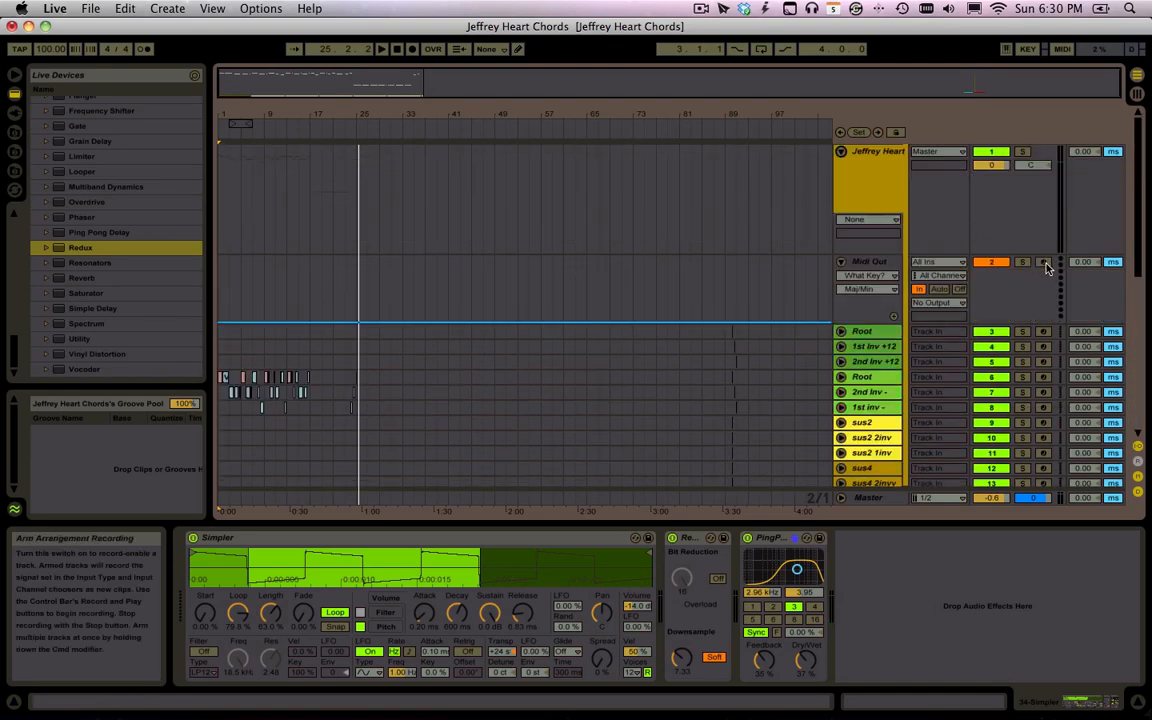
{"action": "scroll", "coordinate": [399, 334], "scroll_direction": "down", "scroll_amount": 5}
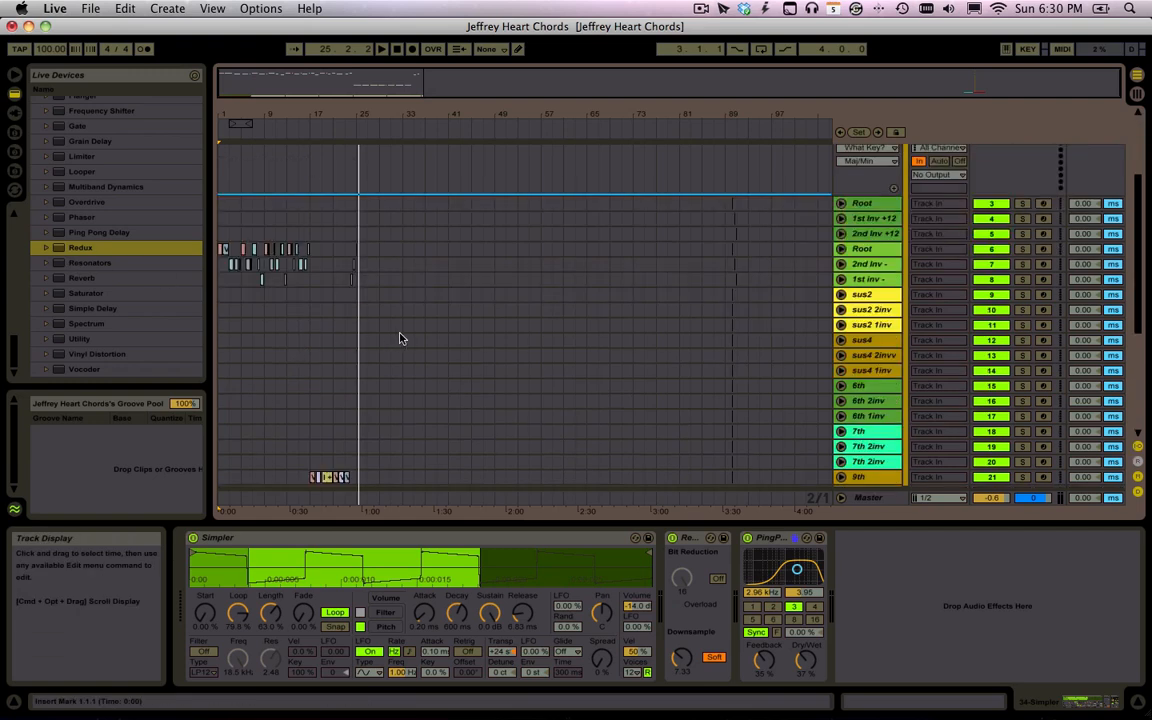
{"action": "scroll", "coordinate": [420, 331], "scroll_direction": "up", "scroll_amount": 5}
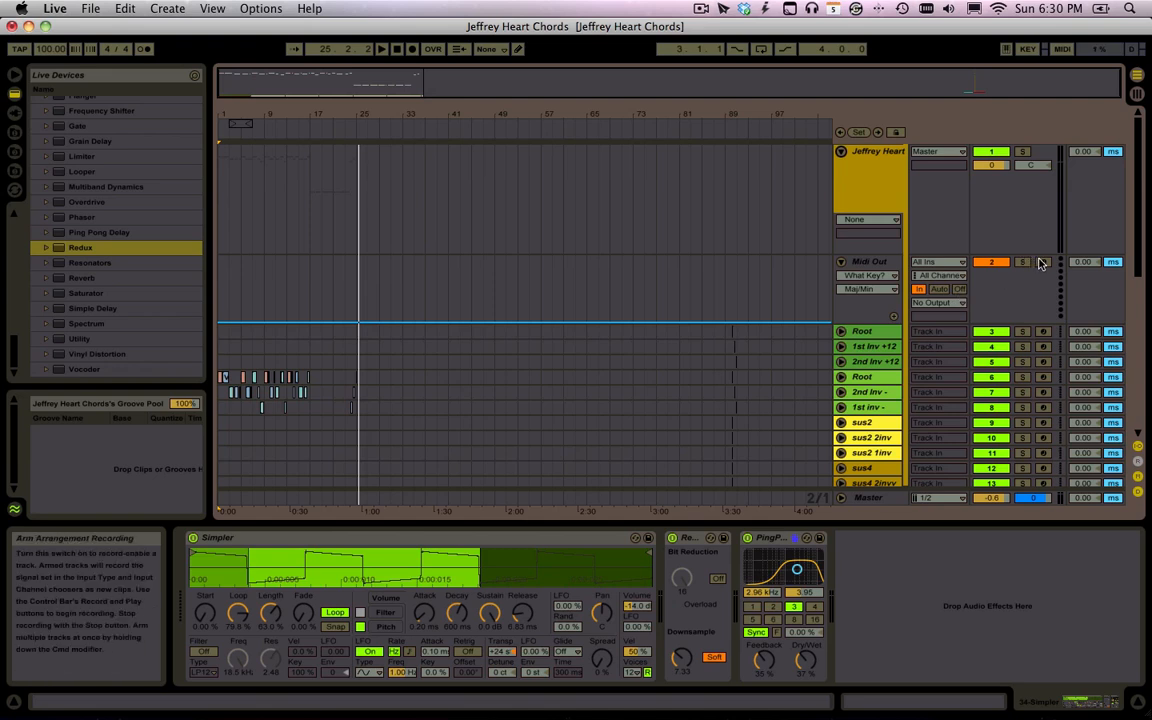
Arm the Midi Out track and record the chords' MIDI onto it from 1.1.1 to about bar 3, zooming the timeline to the clips.
{"action": "left_click", "coordinate": [938, 291]}
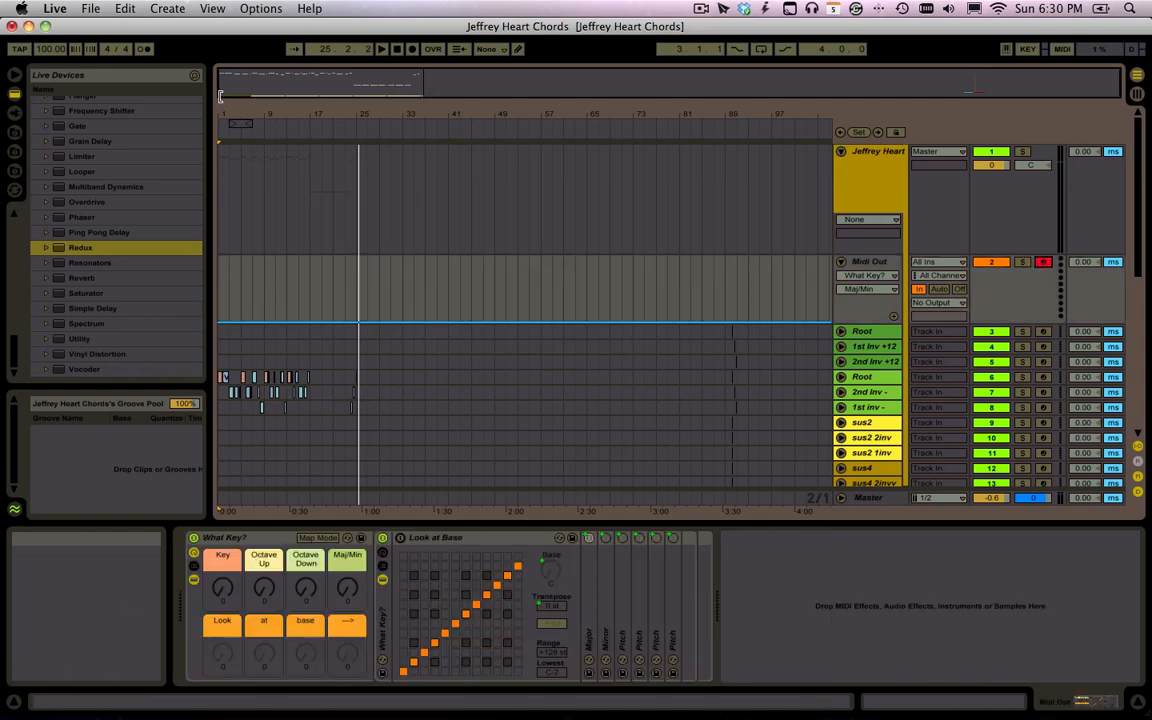
{"action": "left_click_drag", "start_coordinate": [230, 115], "coordinate": [230, 185]}
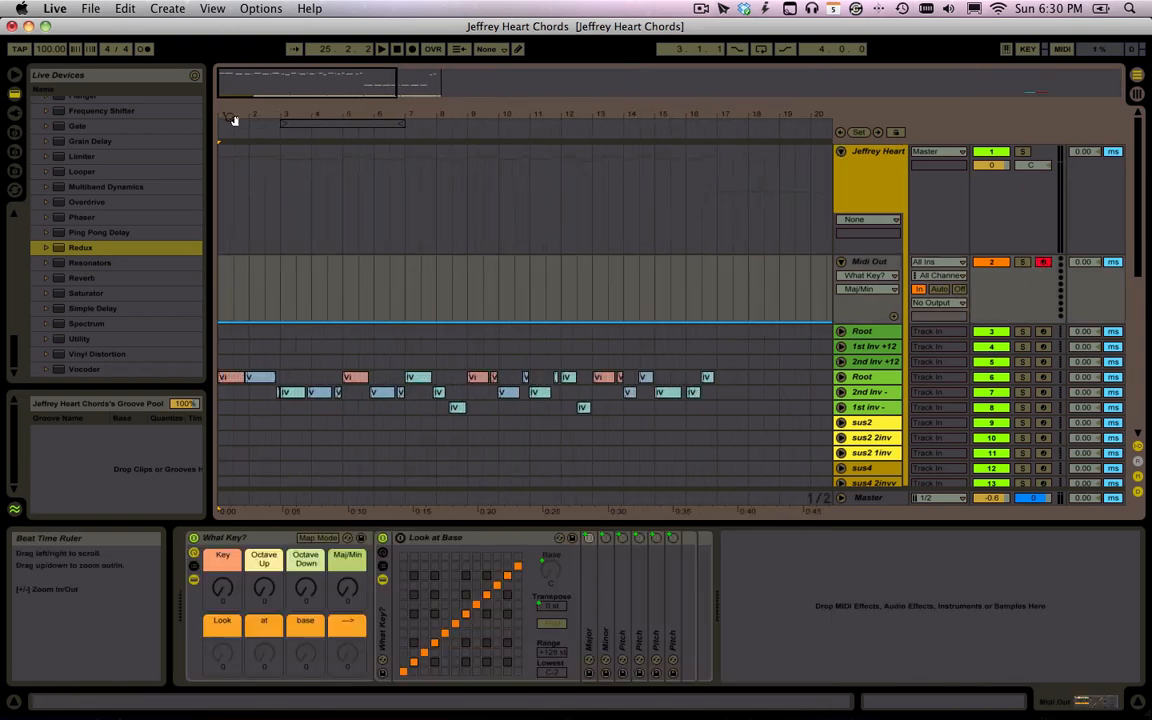
{"action": "left_click", "coordinate": [221, 288]}
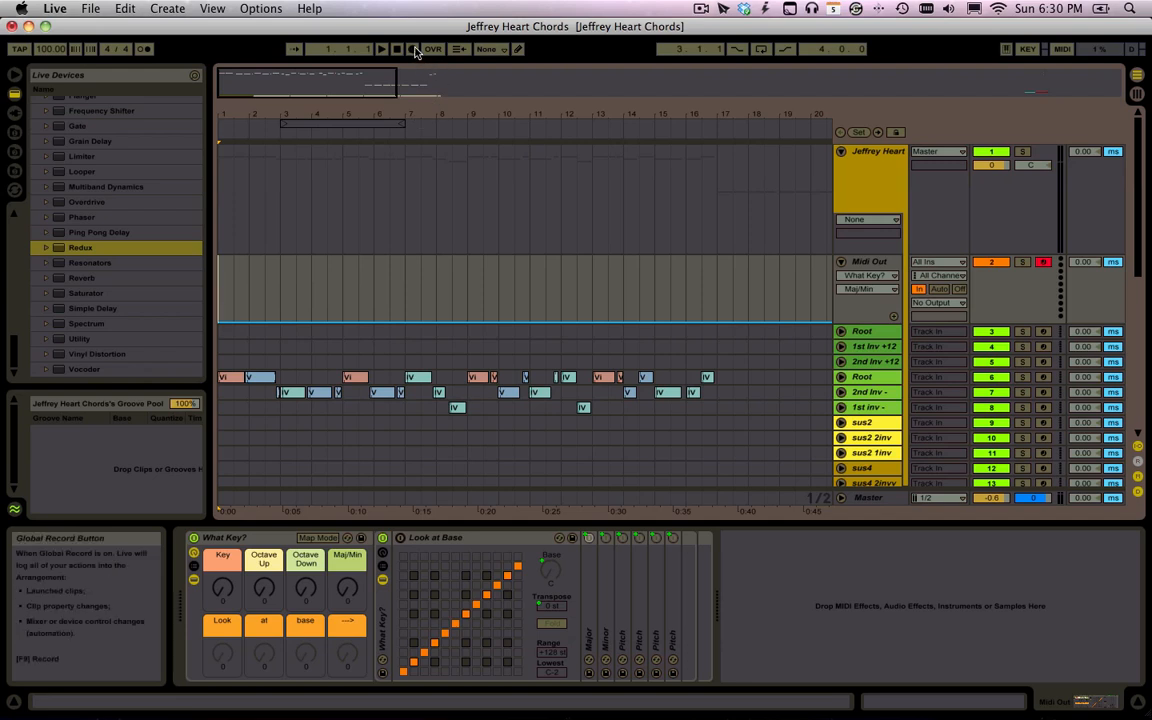
{"action": "left_click", "coordinate": [413, 49]}
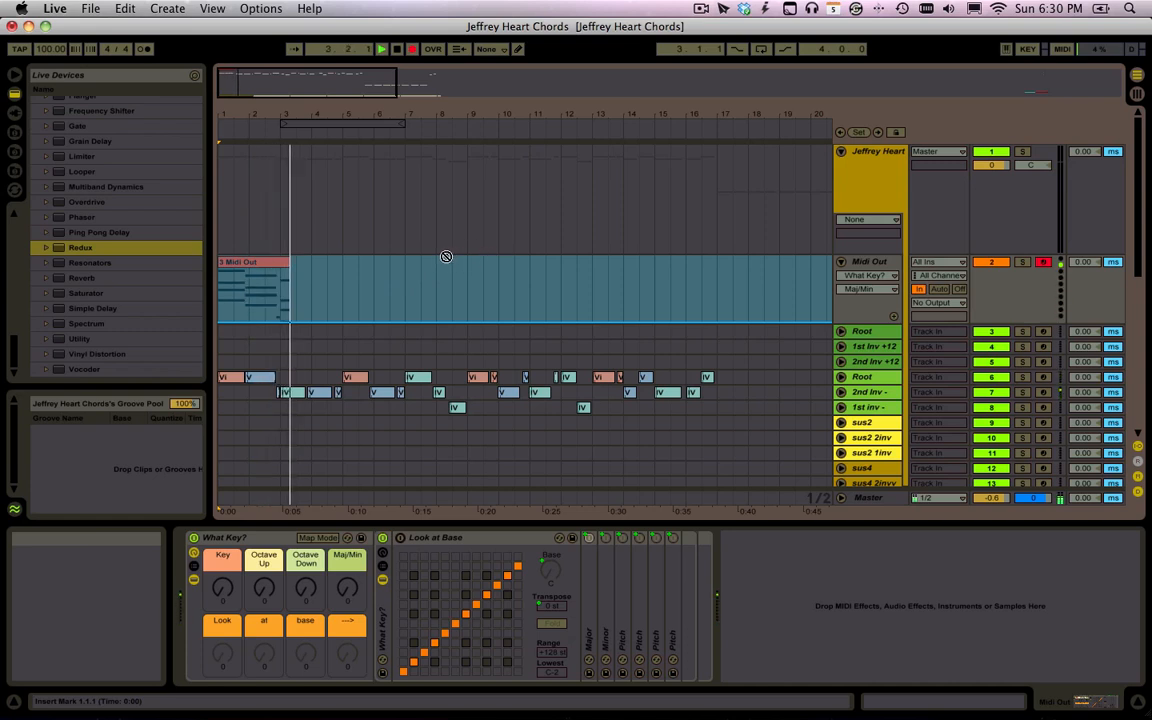
{"action": "key", "text": "space"}
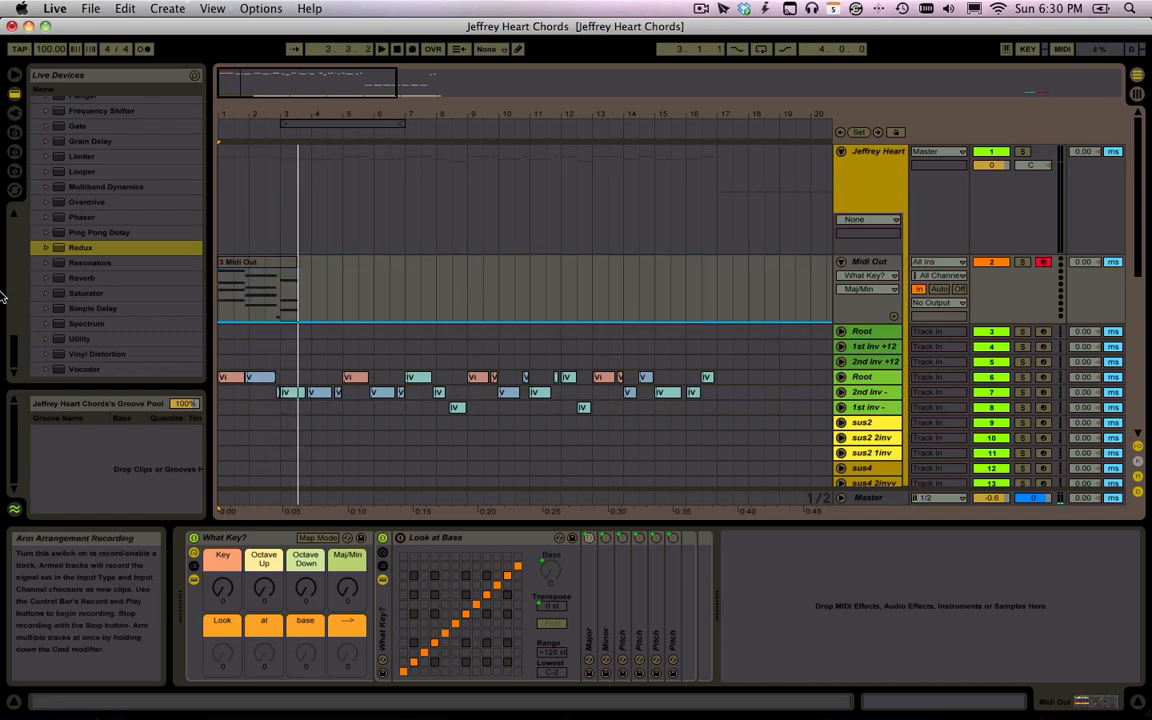
Open the recorded Midi Out clip in the note editor and fold it to show only the used notes.
{"action": "left_click", "coordinate": [262, 268]}
{"action": "double_click", "coordinate": [267, 264]}
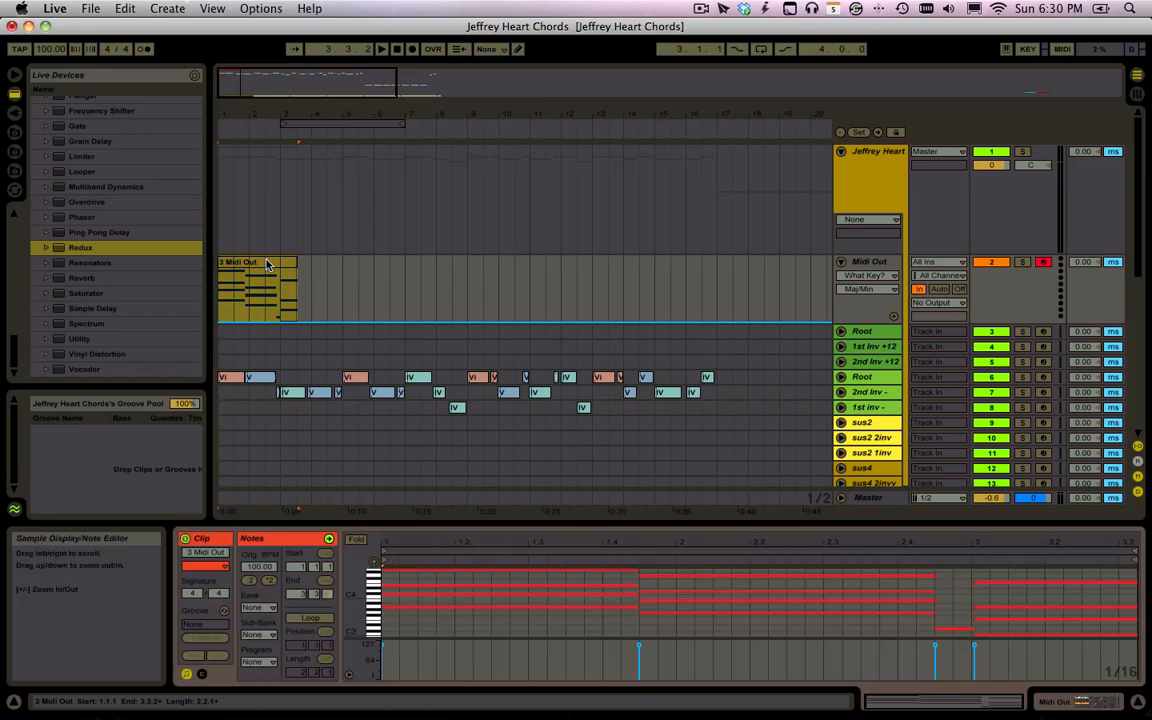
{"action": "left_click", "coordinate": [362, 540]}
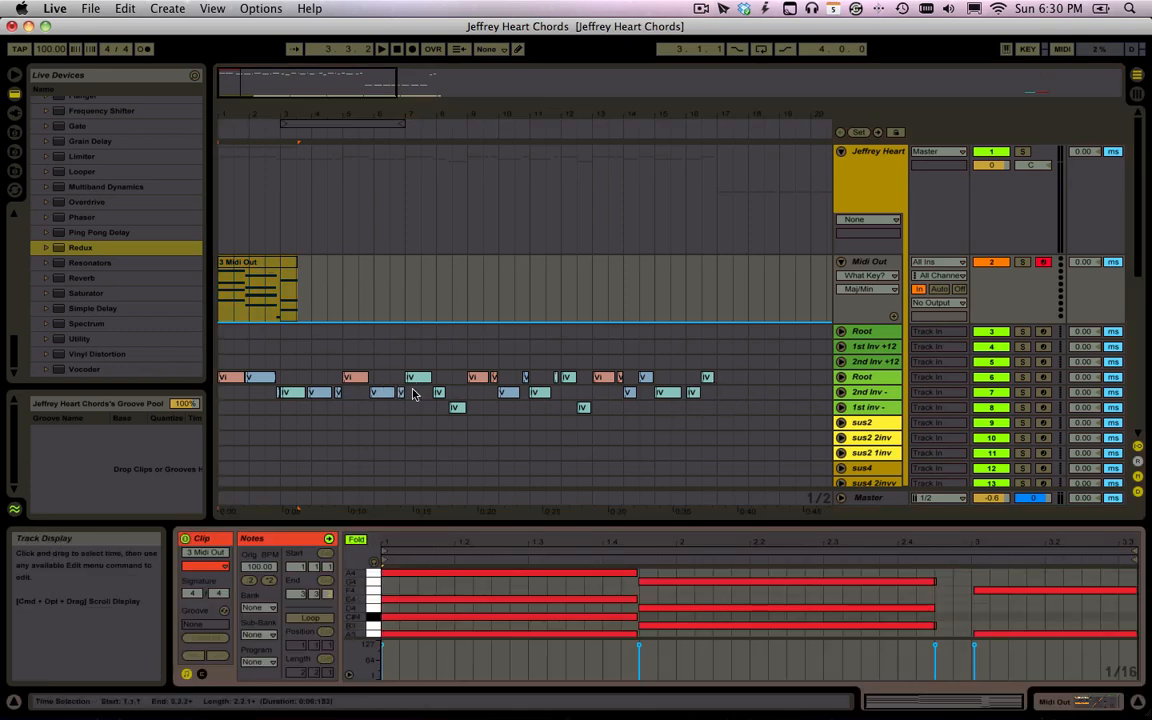
Open the first Vi chord clip on the Root track and examine its note in the note editor.
{"action": "left_click", "coordinate": [259, 376]}
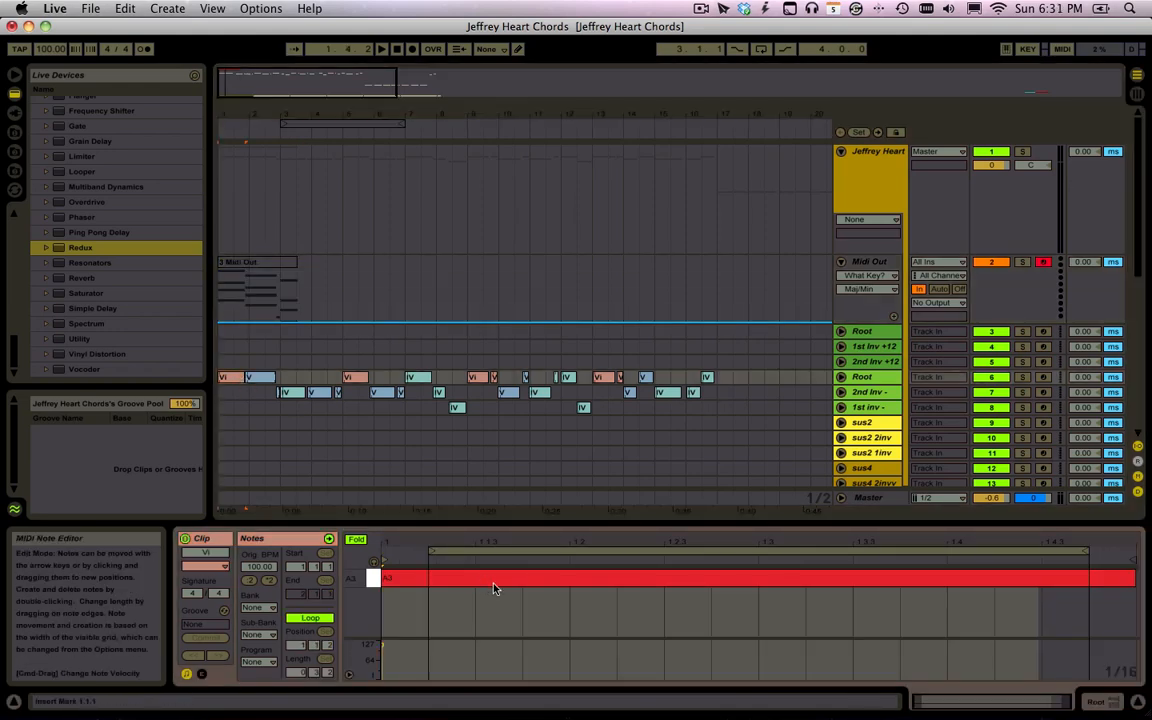
{"action": "scroll", "coordinate": [531, 380], "scroll_direction": "down", "scroll_amount": 10}
{"action": "scroll", "coordinate": [532, 373], "scroll_direction": "up", "scroll_amount": 10}
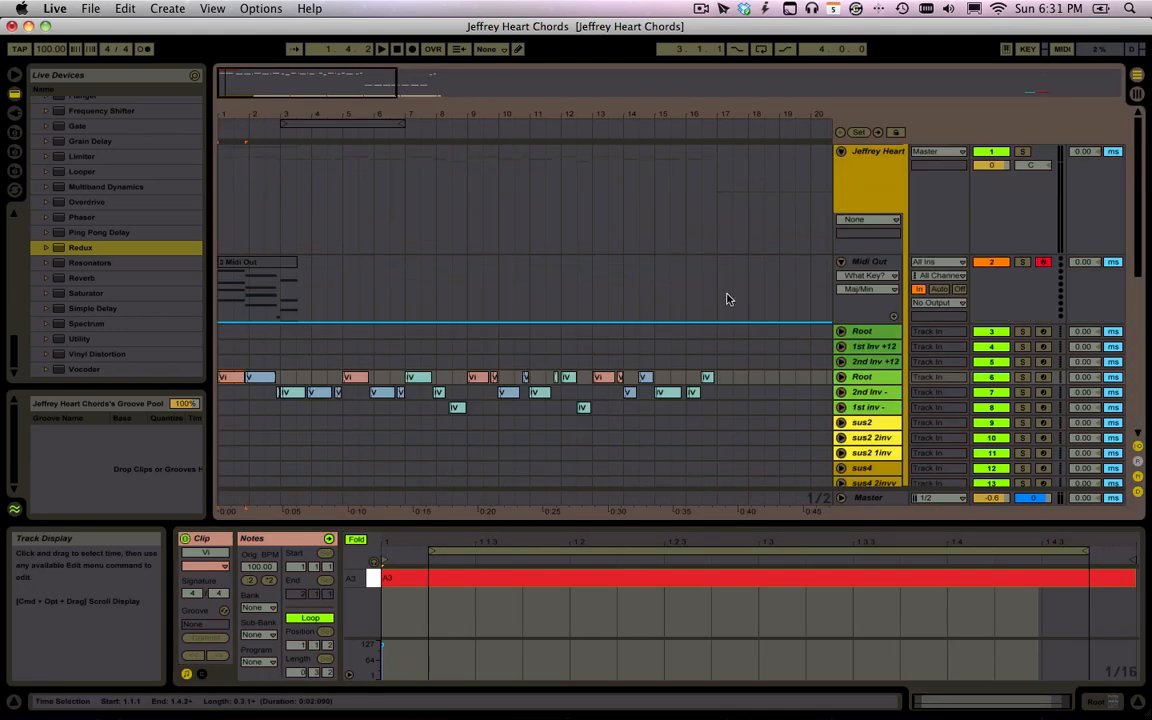
Unfold the 30 Simpler track below the chord group and arm it for recording.
{"action": "scroll", "coordinate": [688, 289], "scroll_direction": "down", "scroll_amount": 10}
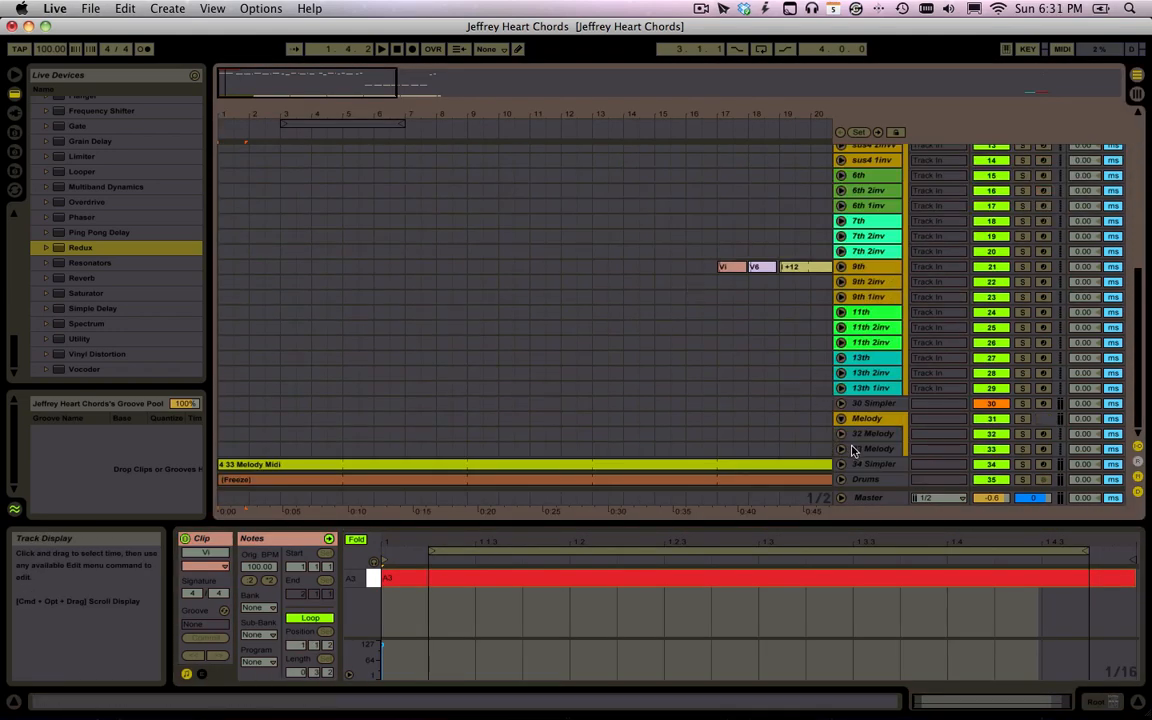
{"action": "left_click", "coordinate": [872, 392]}
{"action": "left_click", "coordinate": [870, 405]}
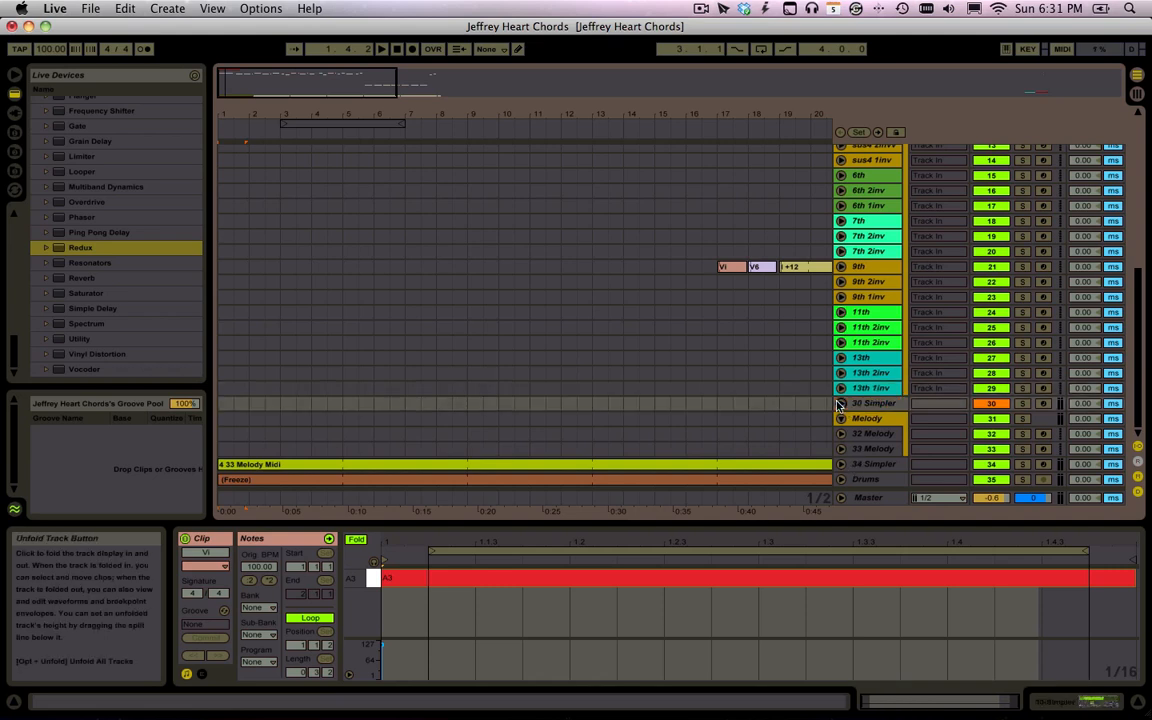
{"action": "left_click", "coordinate": [842, 404]}
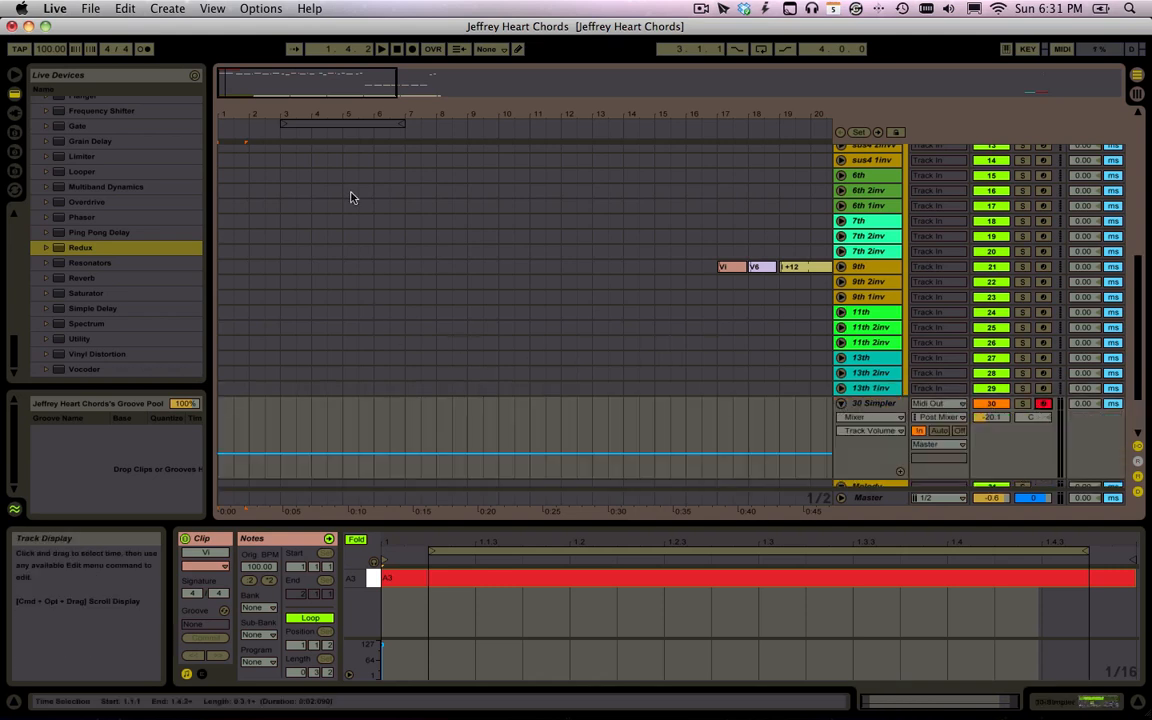
Record the chords' MIDI onto the 30 Simpler track from the start to about 3.4.1, and stop playback.
{"action": "scroll", "coordinate": [422, 160], "scroll_direction": "up", "scroll_amount": 10}
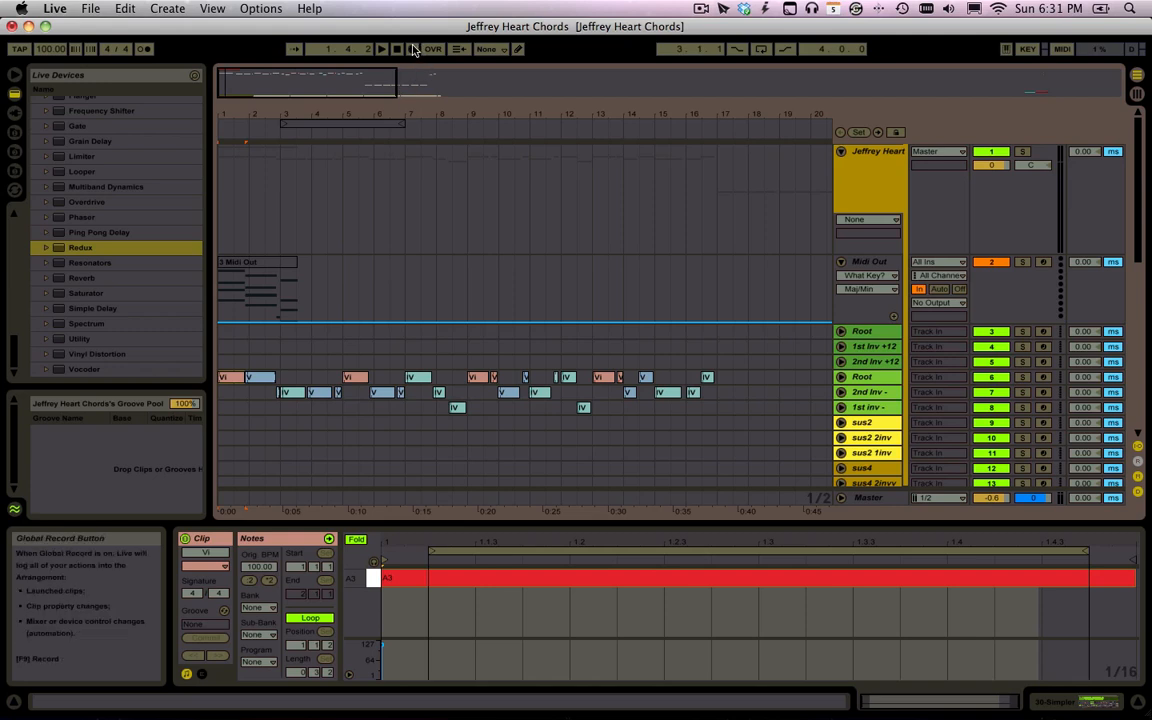
{"action": "key", "text": "F9"}
{"action": "scroll", "coordinate": [401, 319], "scroll_direction": "down", "scroll_amount": 10}
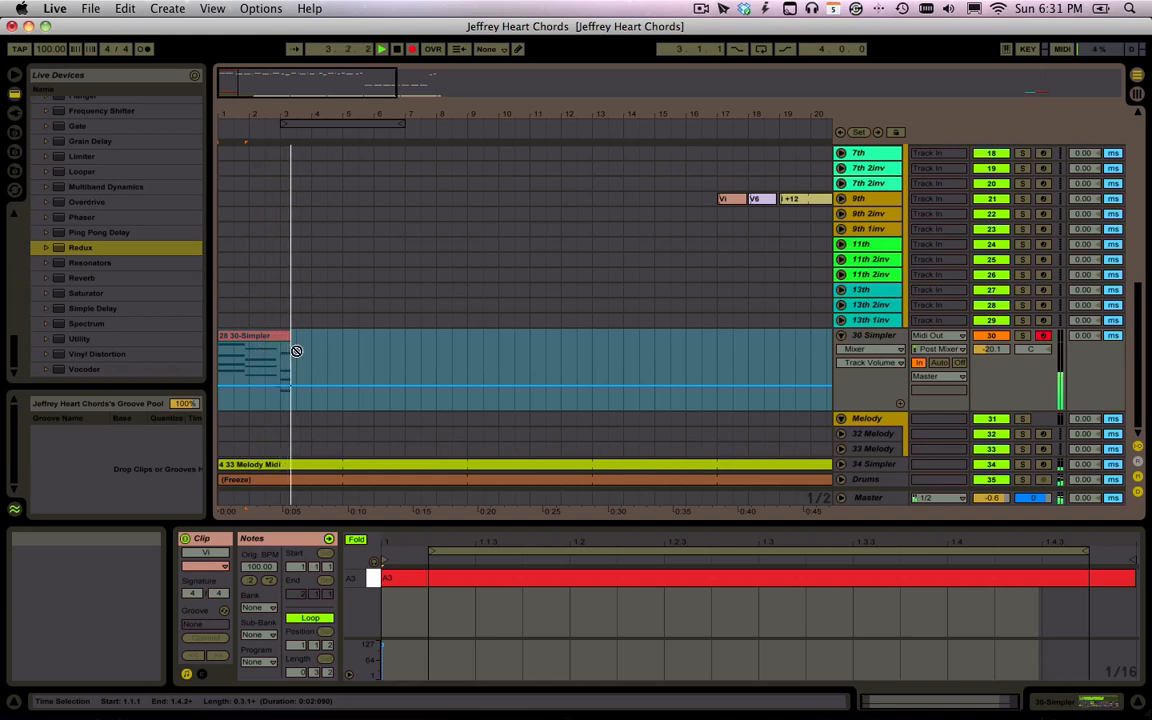
{"action": "key", "text": "space"}
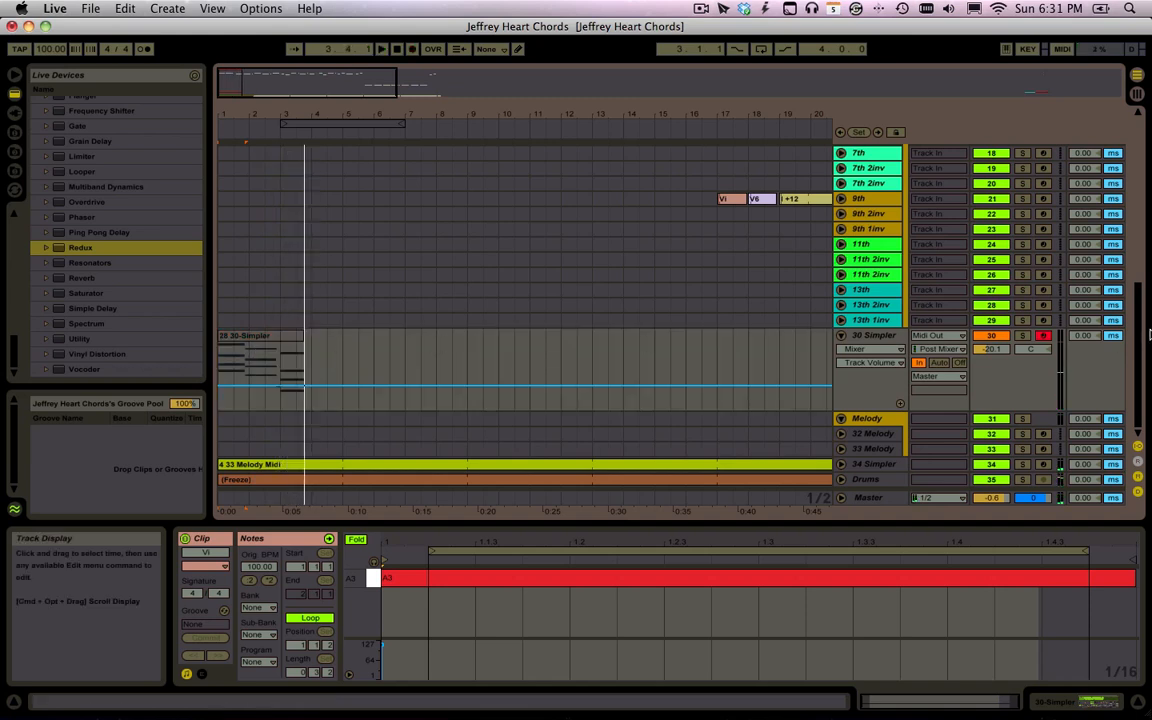
{"action": "scroll", "coordinate": [610, 325], "scroll_direction": "up", "scroll_amount": 10}
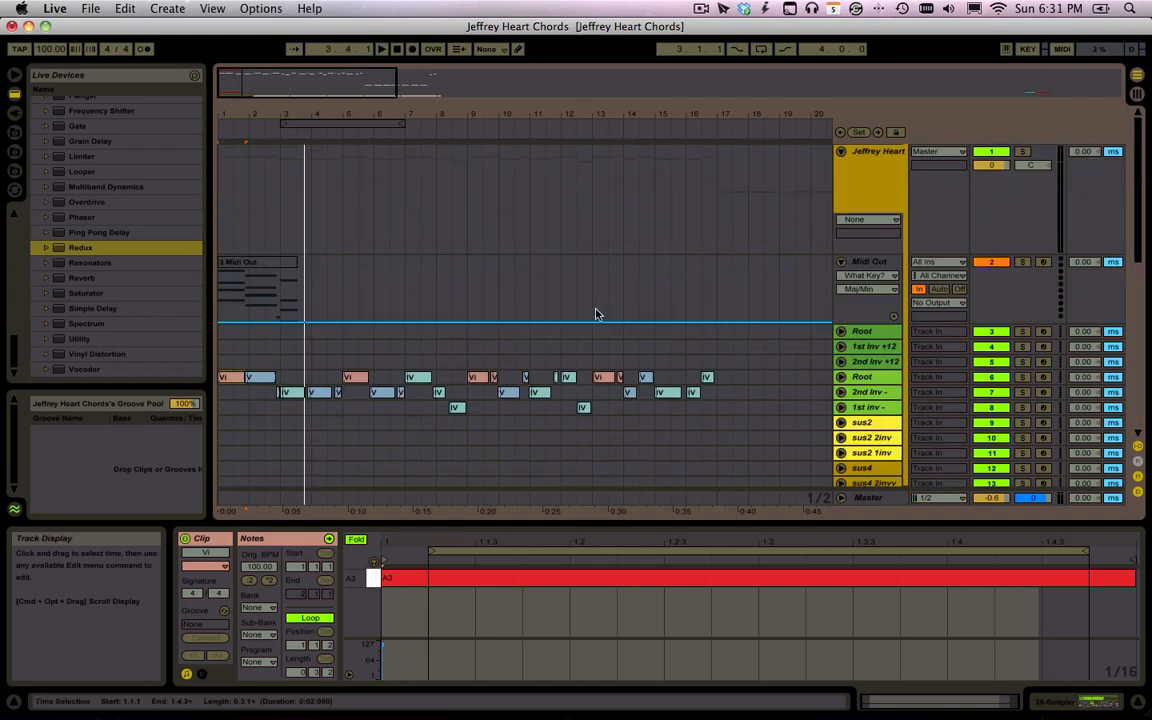